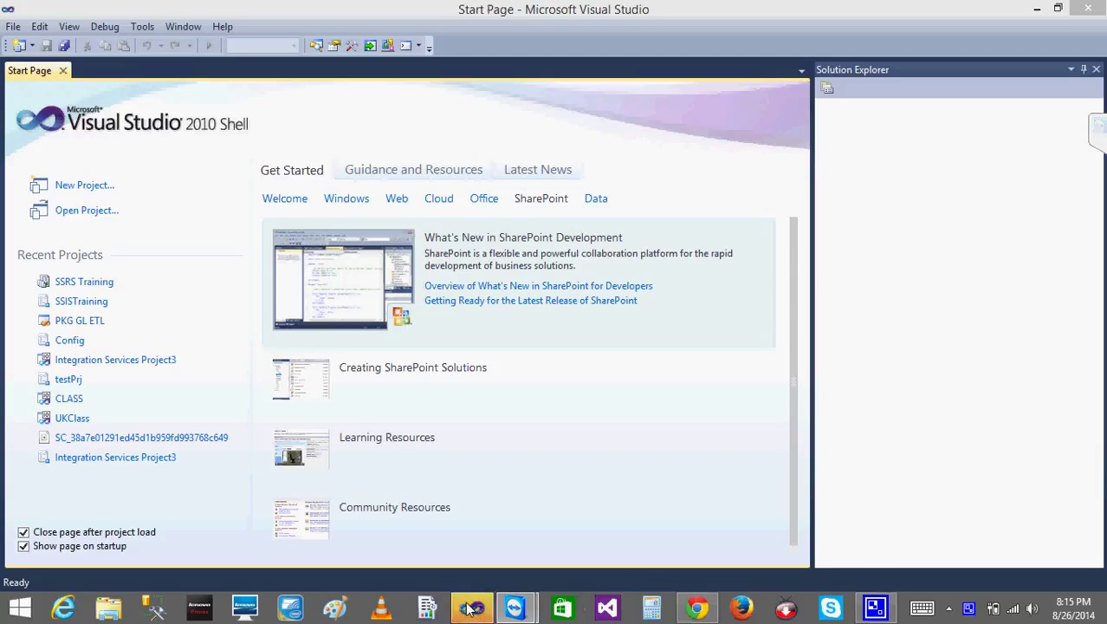
# Step: Open the recent project SSRS Training and close the Properties pane
pyautogui.click(106, 288)
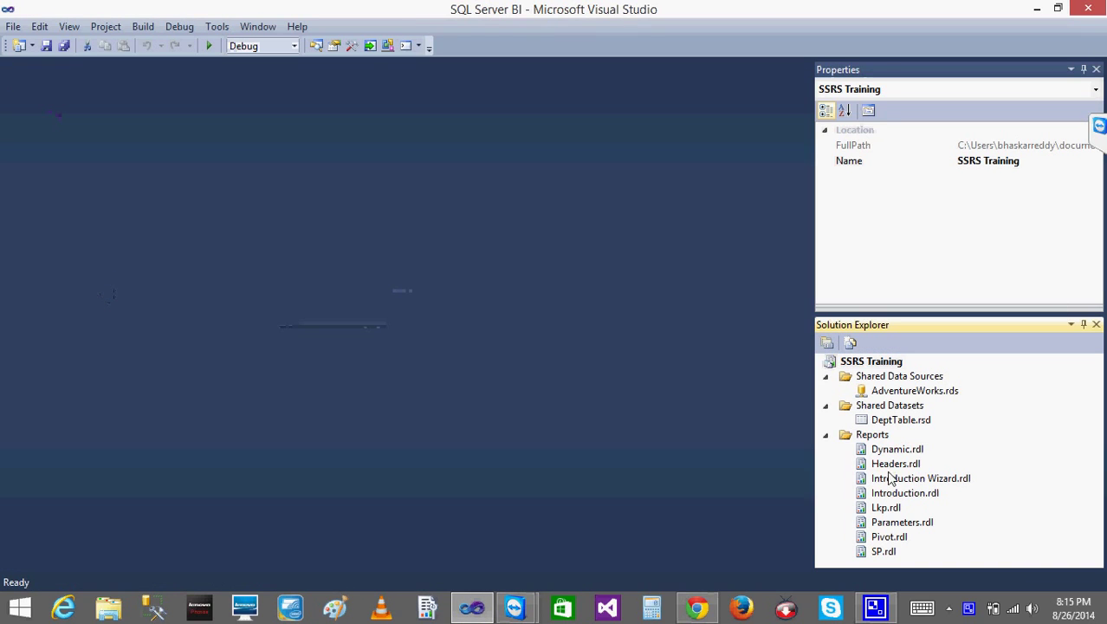
pyautogui.click(1095, 69)
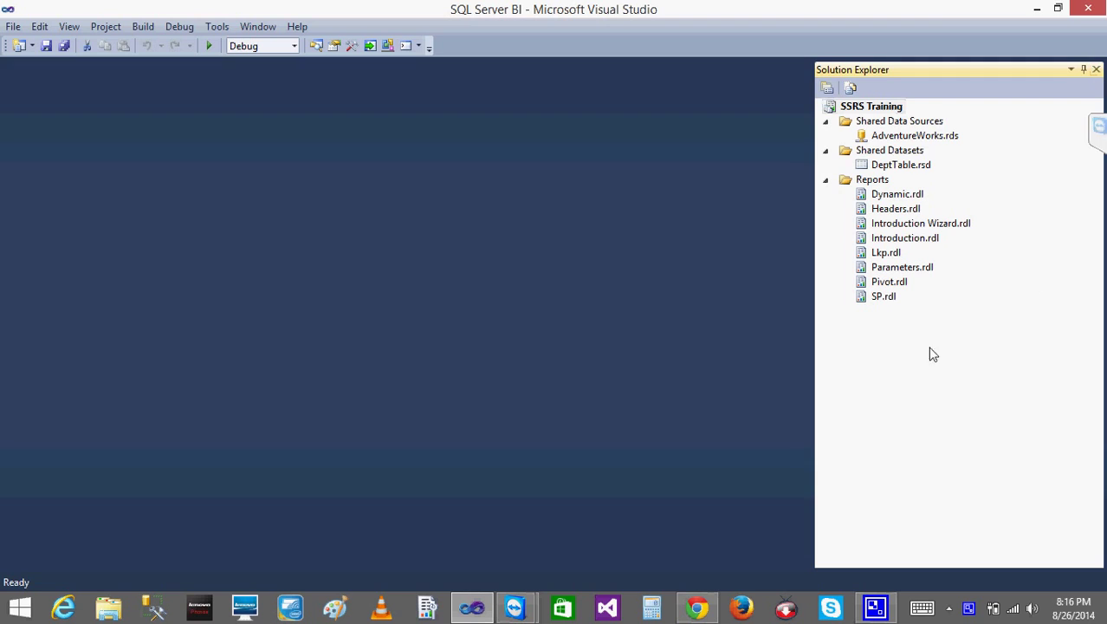
# Step: Add a new blank report named Charts.rdl to the project's Reports folder
pyautogui.rightClick(864, 185)
pyautogui.moveTo(911, 207)
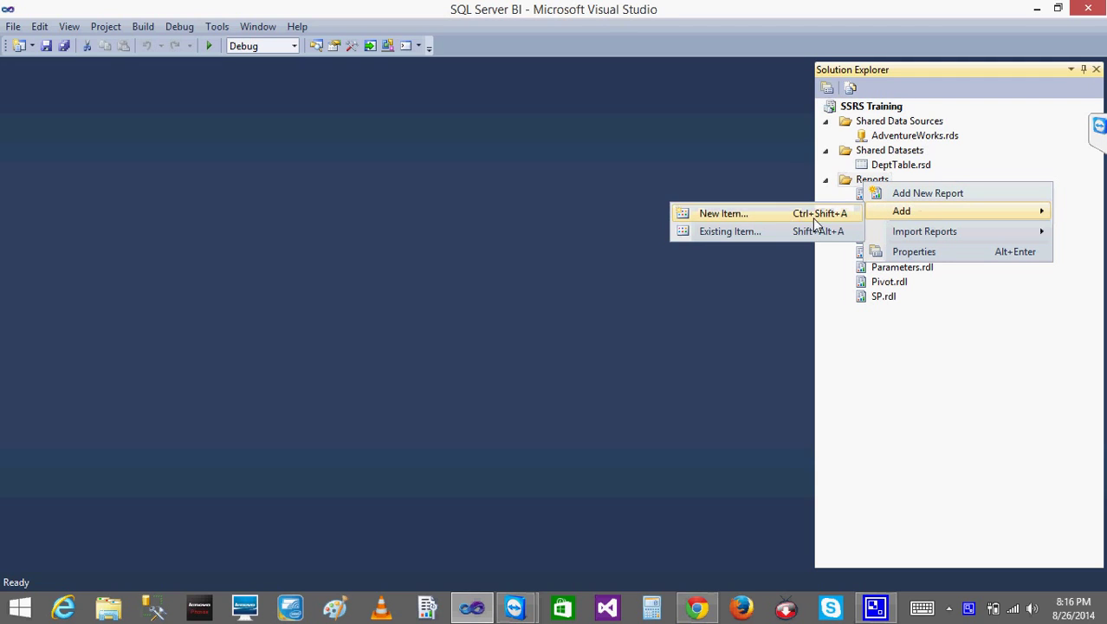
pyautogui.click(774, 213)
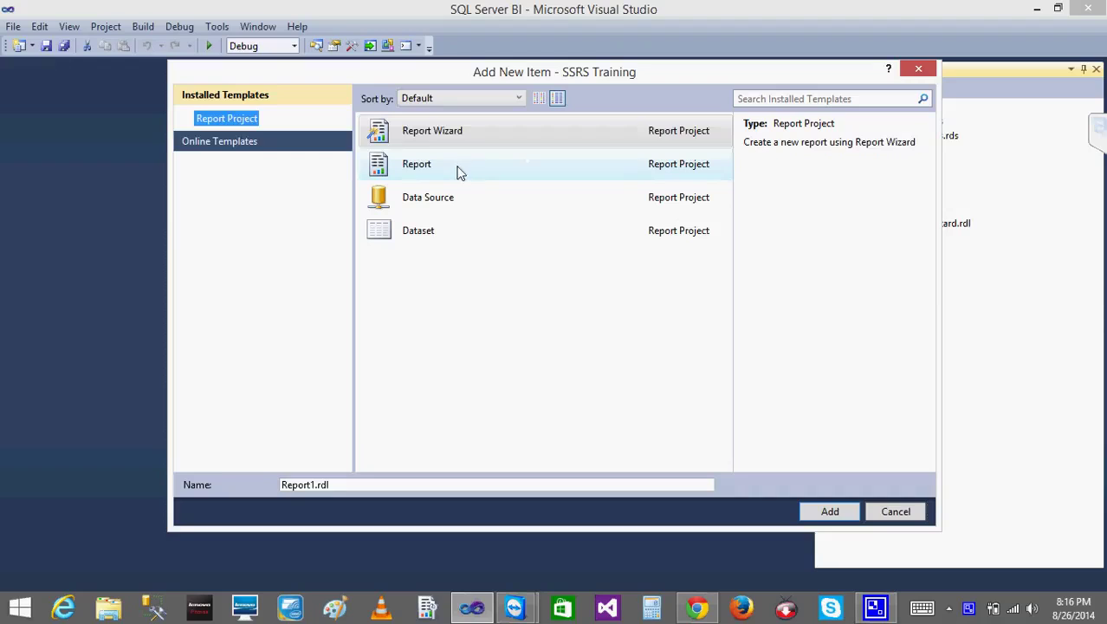
pyautogui.click(459, 172)
pyautogui.click(313, 485)
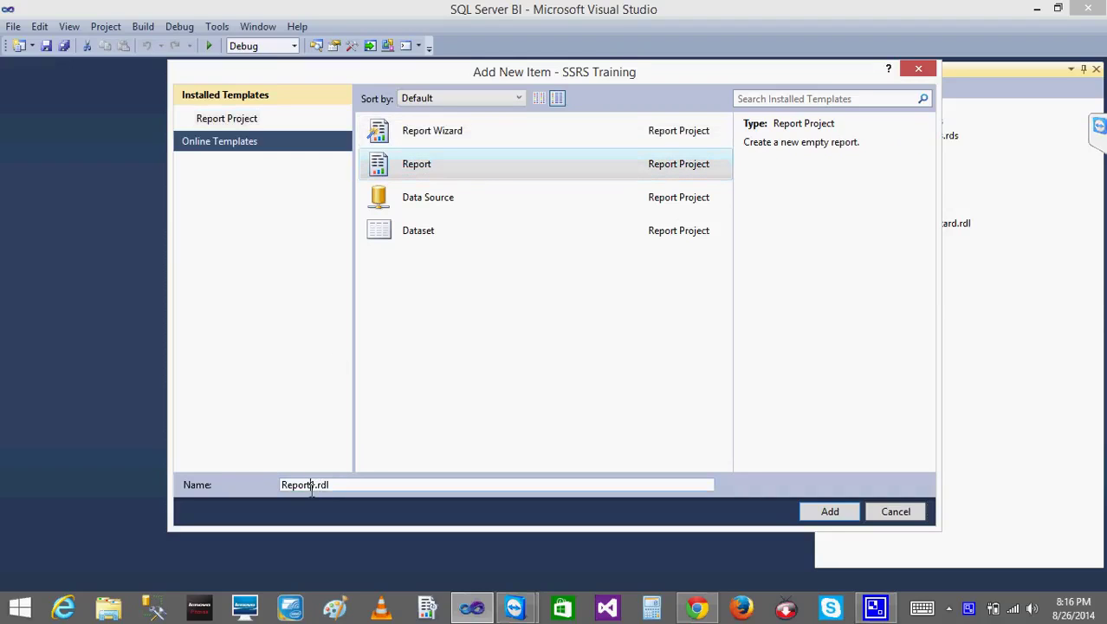
pyautogui.press('BackSpace')
pyautogui.press('BackSpace')
pyautogui.press('BackSpace')
pyautogui.press('BackSpace')
pyautogui.press('BackSpace')
pyautogui.press('BackSpace')
pyautogui.press('BackSpace')
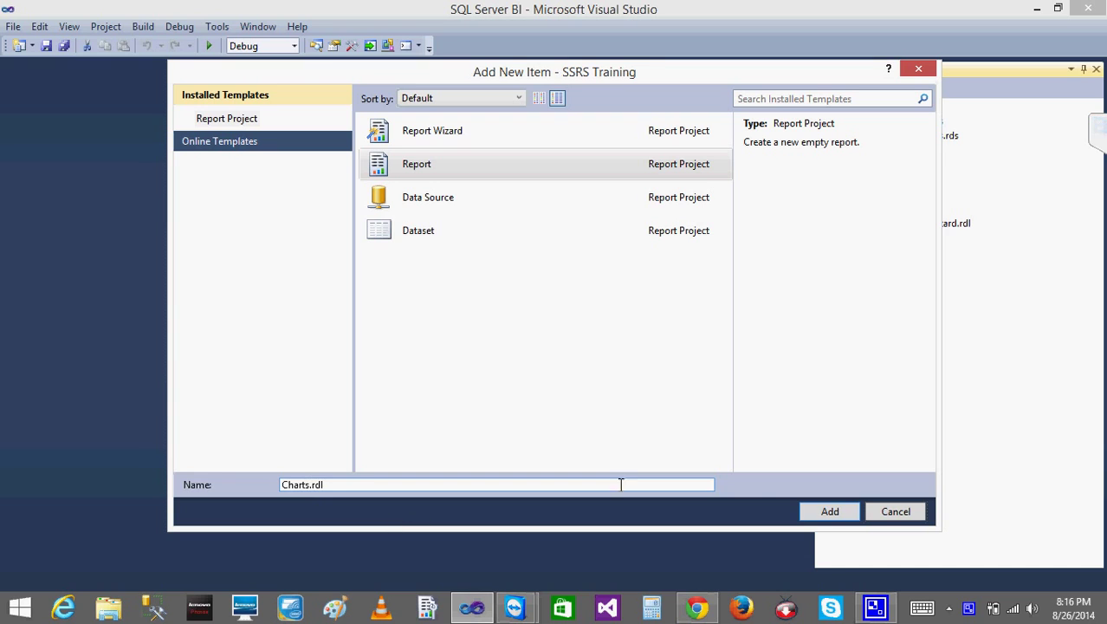
pyautogui.click(825, 514)
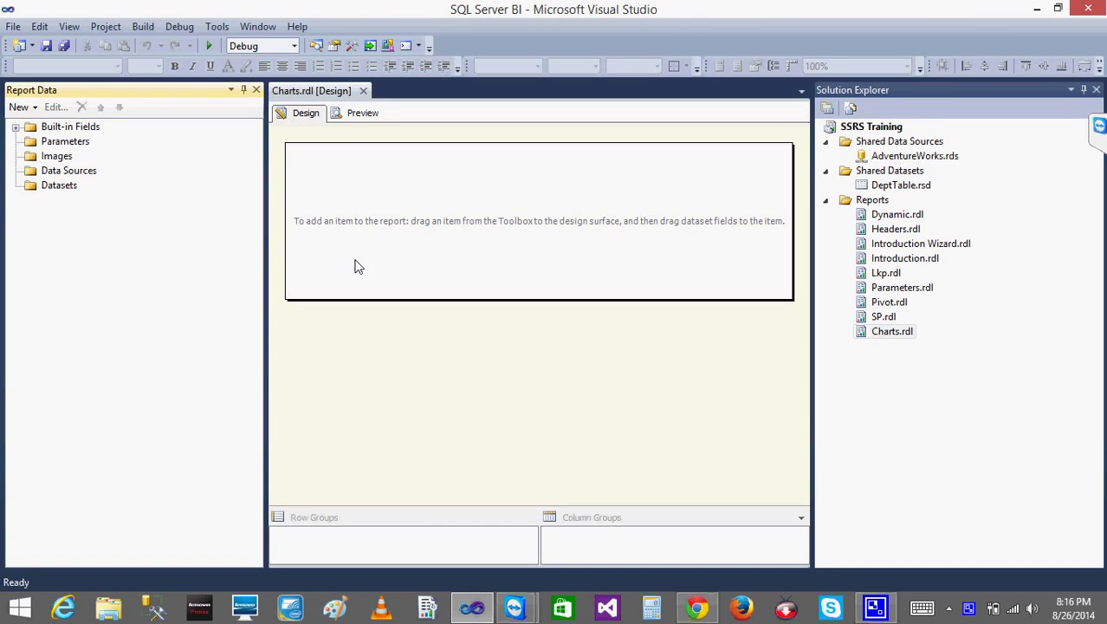
# Step: Create a new data source for the Charts report and name it Test
pyautogui.rightClick(86, 172)
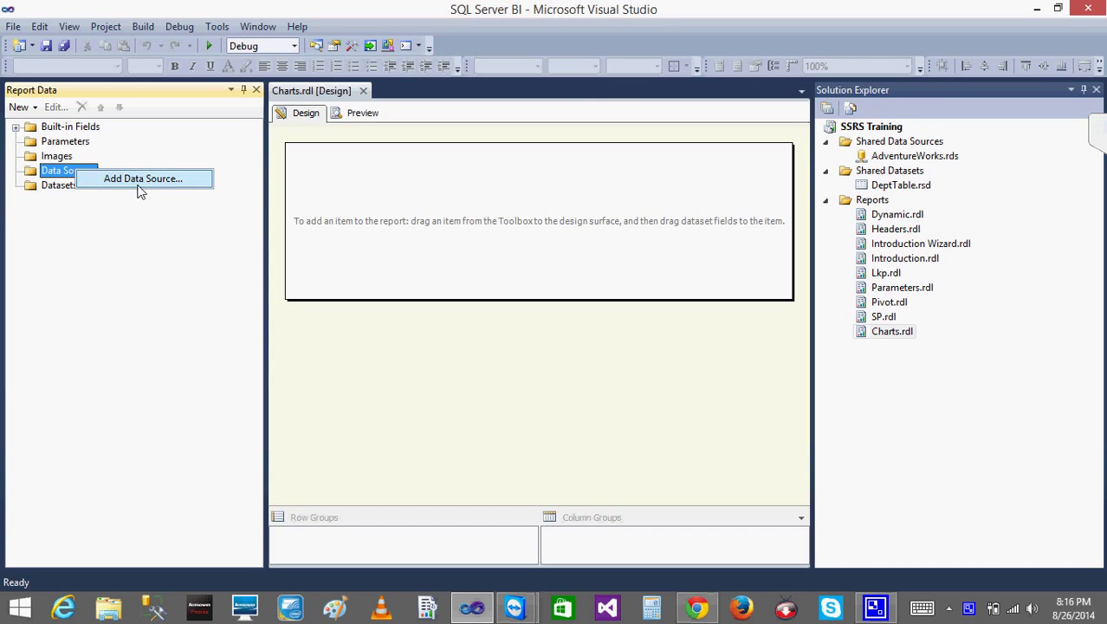
pyautogui.click(138, 182)
pyautogui.click(508, 197)
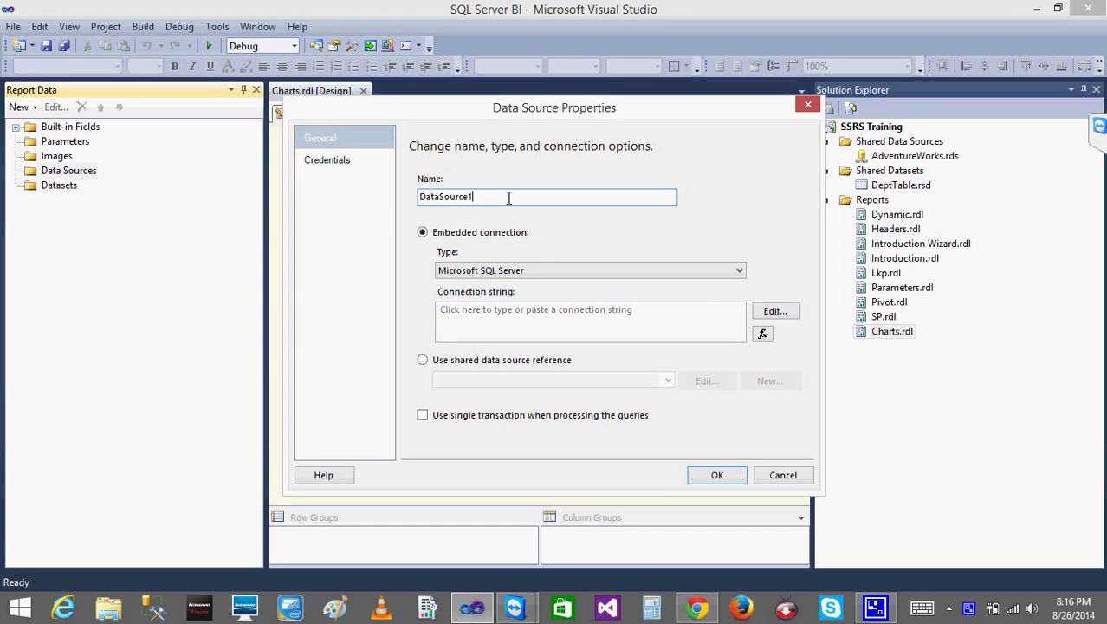
pyautogui.press('BackSpace')
pyautogui.press('BackSpace')
pyautogui.press('BackSpace')
pyautogui.press('BackSpace')
pyautogui.press('BackSpace')
pyautogui.press('BackSpace')
pyautogui.press('BackSpace')
pyautogui.press('BackSpace')
pyautogui.press('BackSpace')
pyautogui.press('BackSpace')
pyautogui.write('Test')
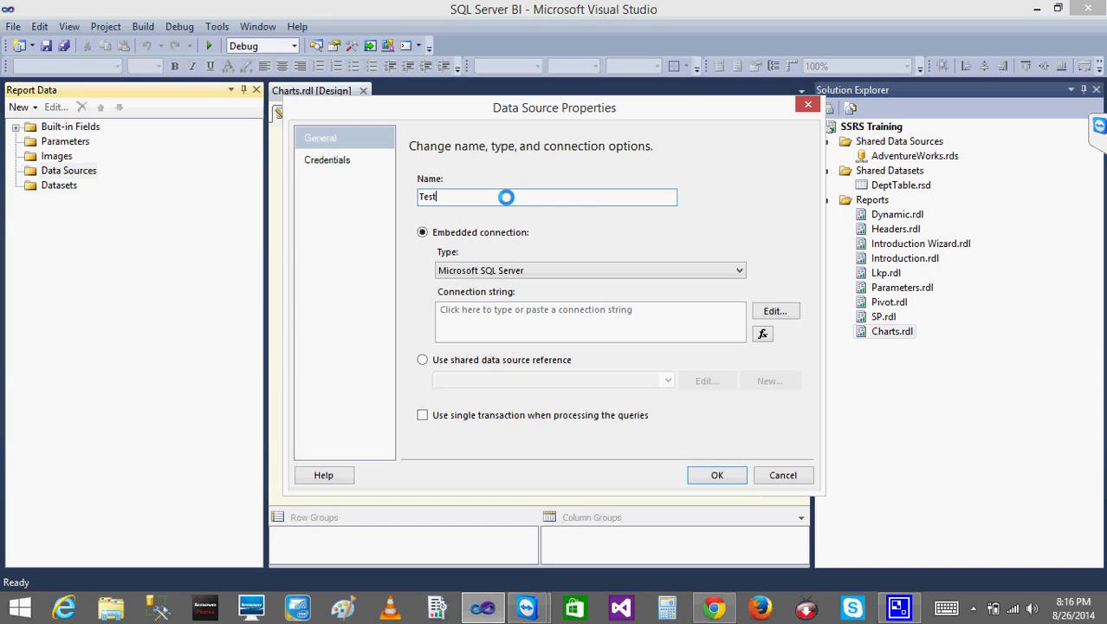
# Step: Set the data source's embedded connection to the local server "." and the Test database, and save the data source
pyautogui.click(775, 313)
pyautogui.write('.')
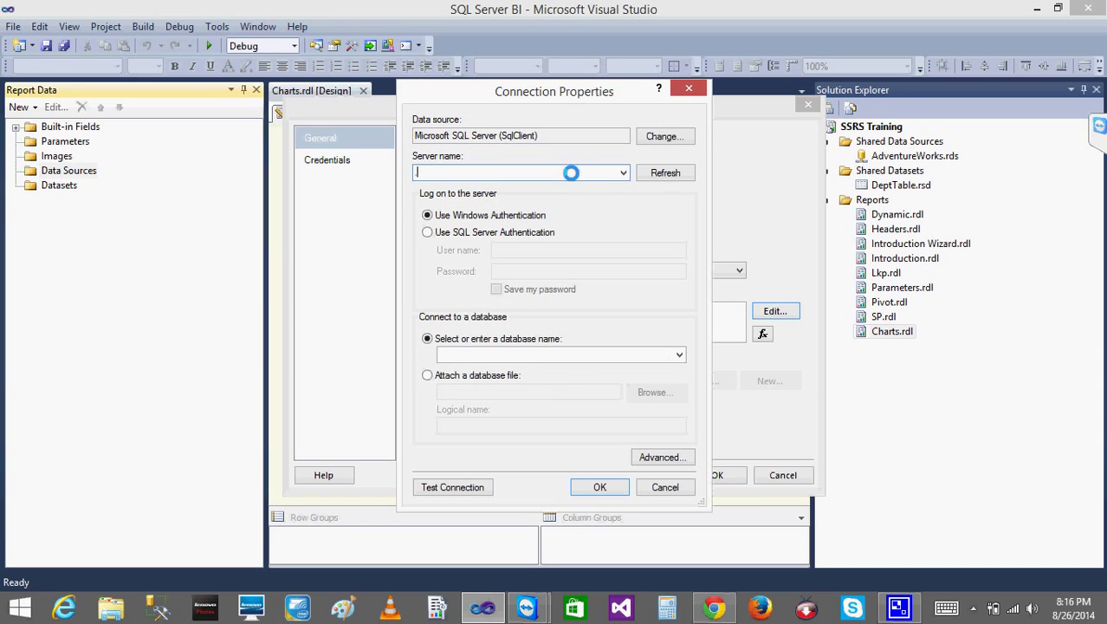
pyautogui.press('Tab')
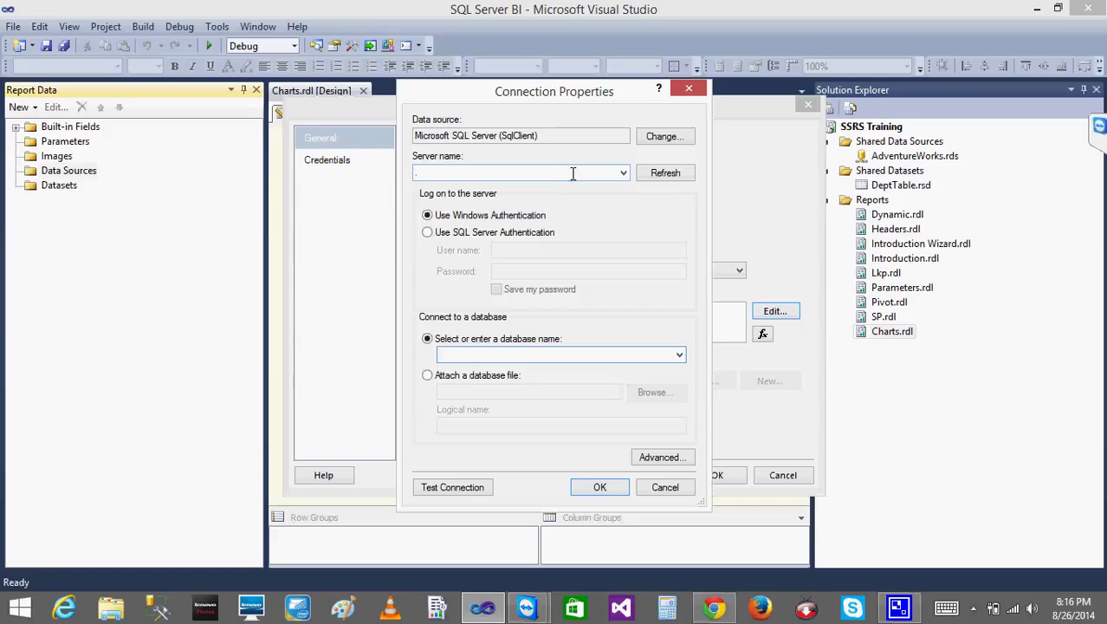
pyautogui.press('Down')
pyautogui.press('Down')
pyautogui.press('Down')
pyautogui.press('Down')
pyautogui.press('Down')
pyautogui.press('Tab')
pyautogui.click(597, 488)
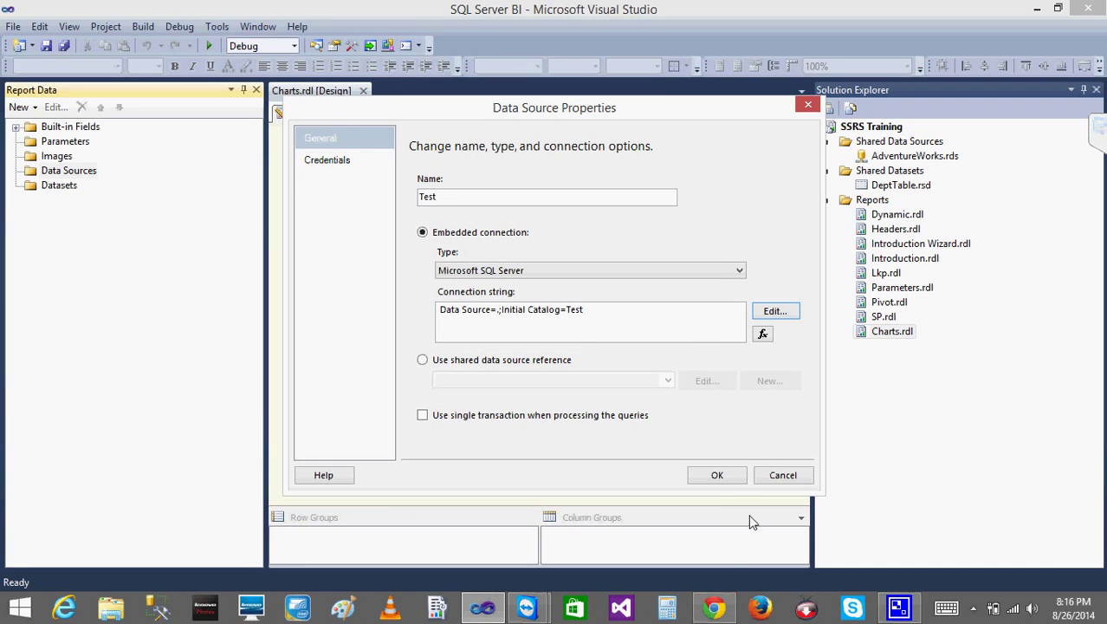
pyautogui.click(717, 477)
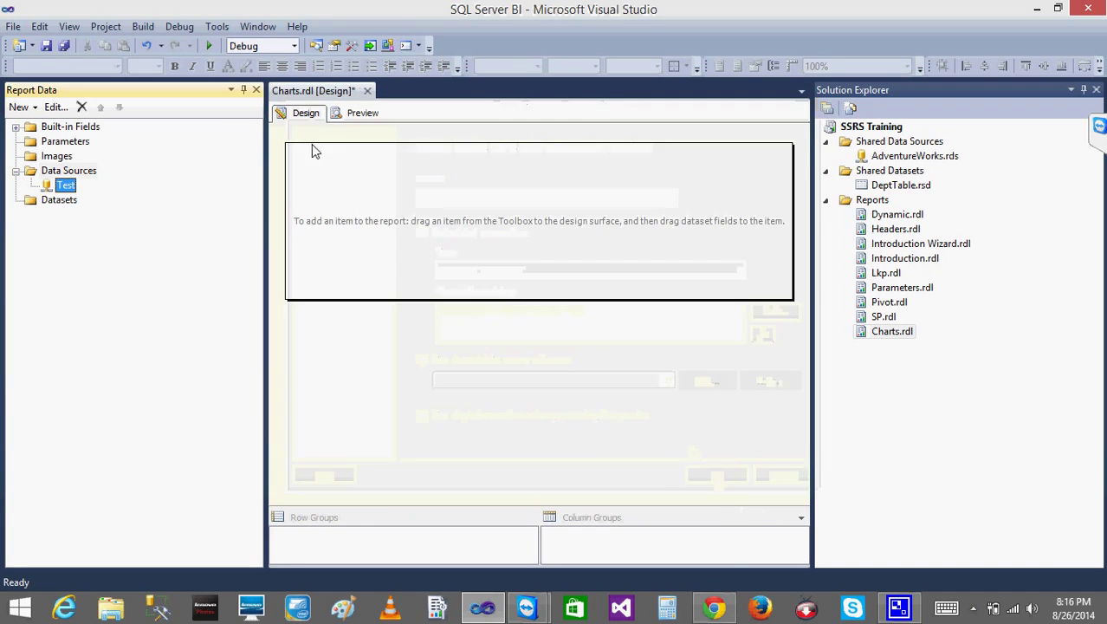
# Step: Add an embedded dataset named Cmpny that uses the Test data source and the query SELECT * FROM Cmpny
pyautogui.rightClick(70, 205)
pyautogui.click(124, 223)
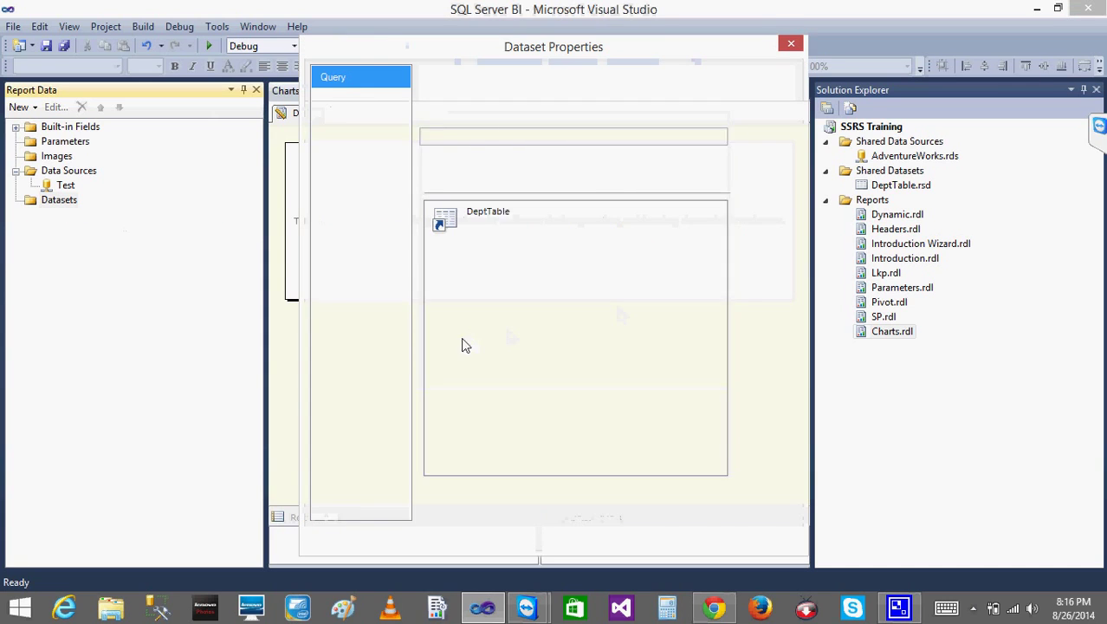
pyautogui.click(445, 180)
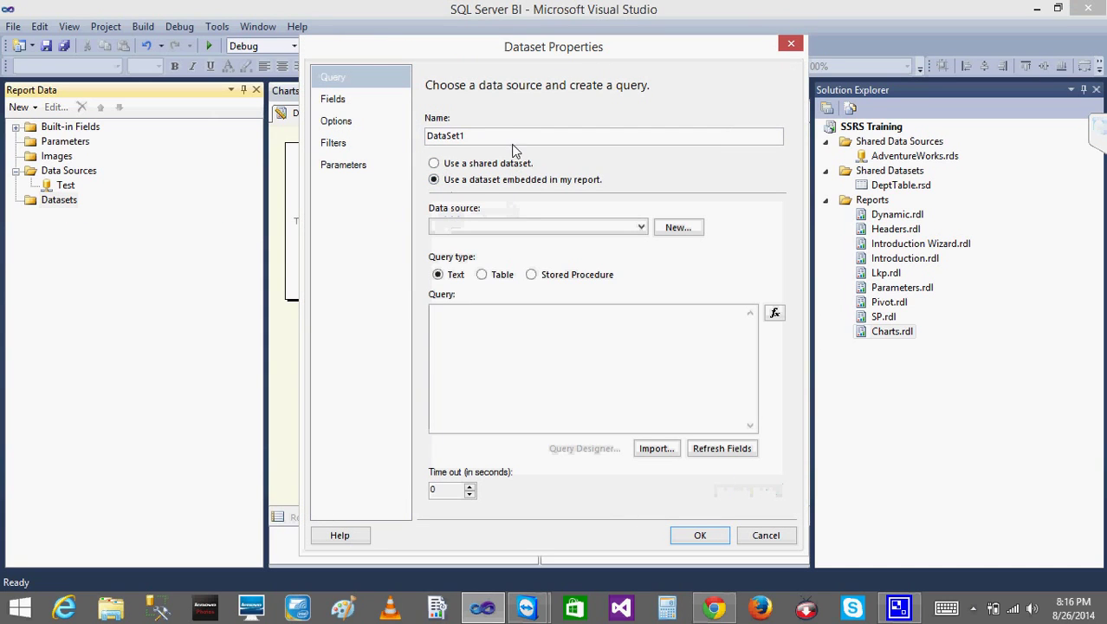
pyautogui.click(498, 135)
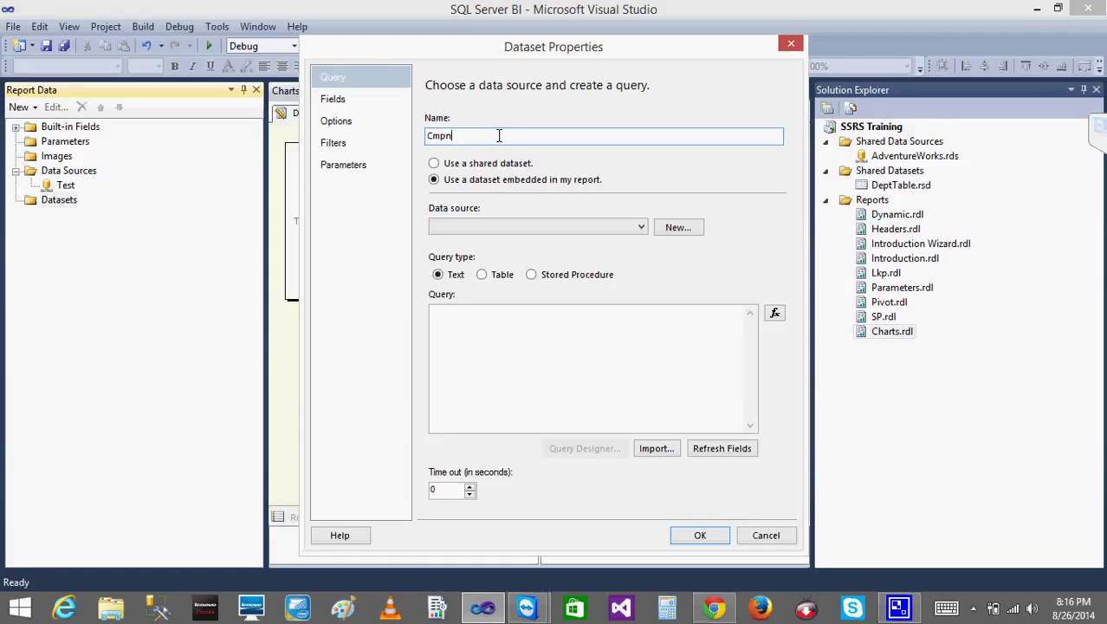
pyautogui.click(582, 228)
pyautogui.click(555, 242)
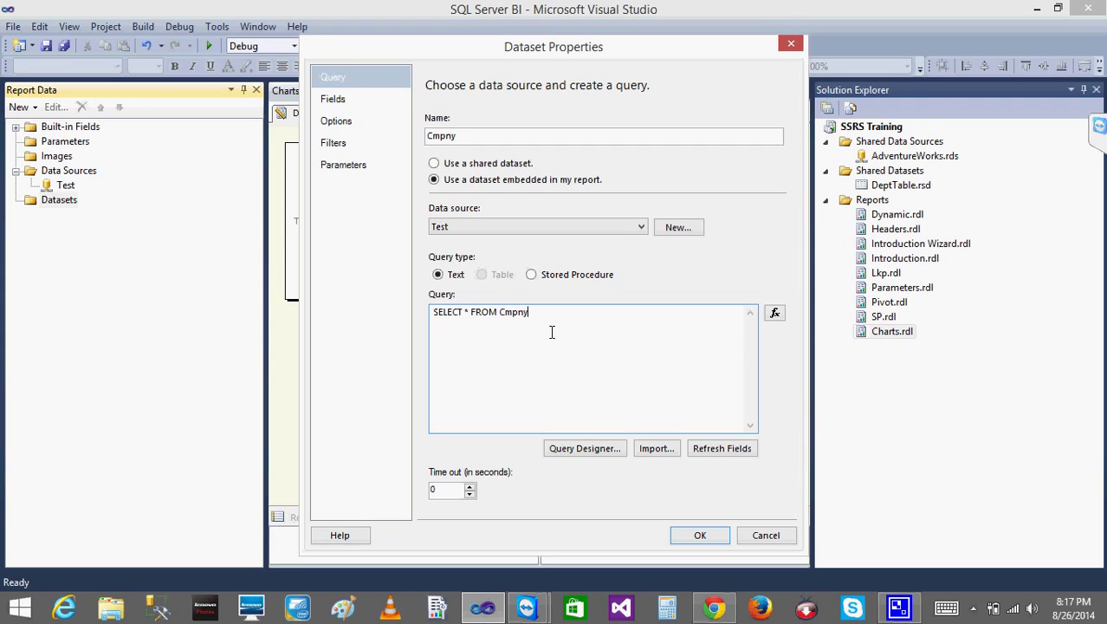
pyautogui.click(687, 534)
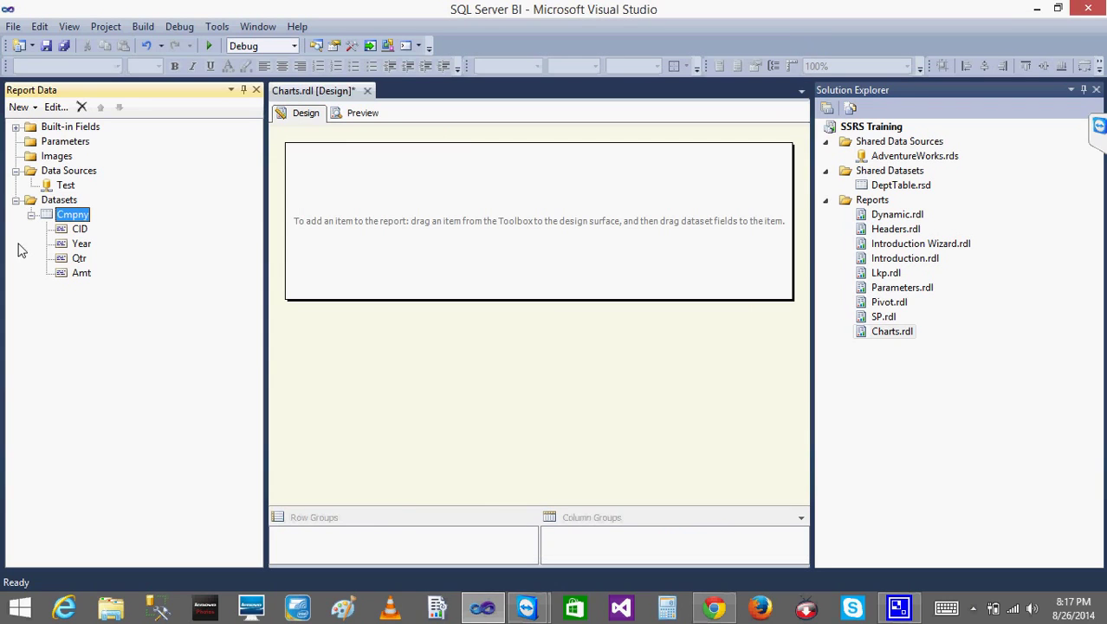
# Step: Insert a table in the report body and place the CID field in its first data column
pyautogui.click(78, 229)
pyautogui.click(78, 258)
pyautogui.click(82, 273)
pyautogui.rightClick(409, 205)
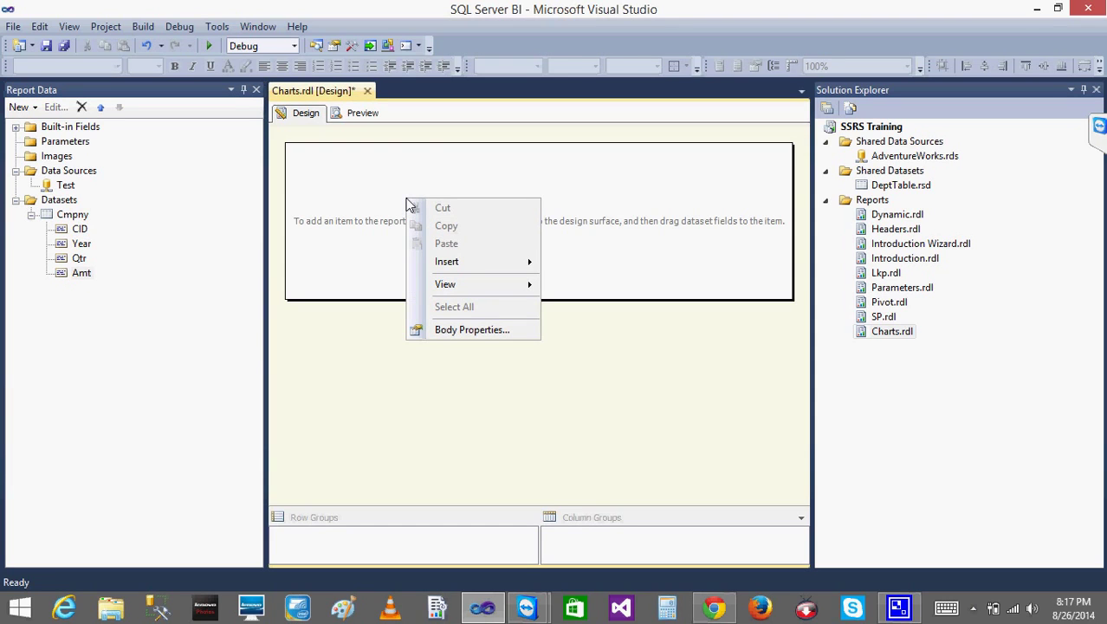
pyautogui.click(355, 199)
pyautogui.rightClick(319, 171)
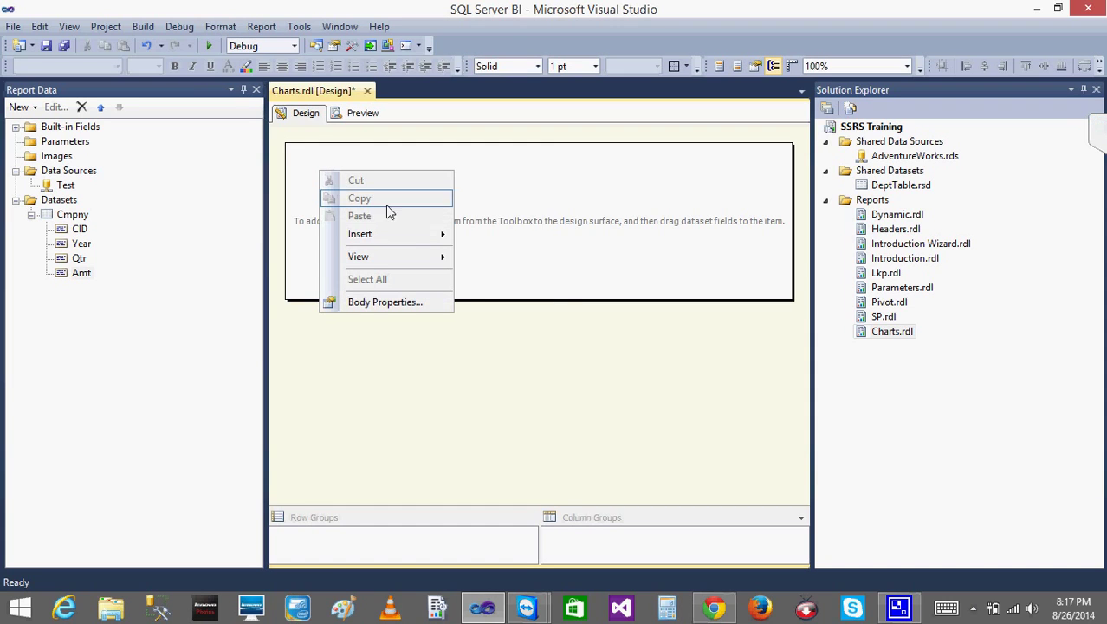
pyautogui.moveTo(424, 233)
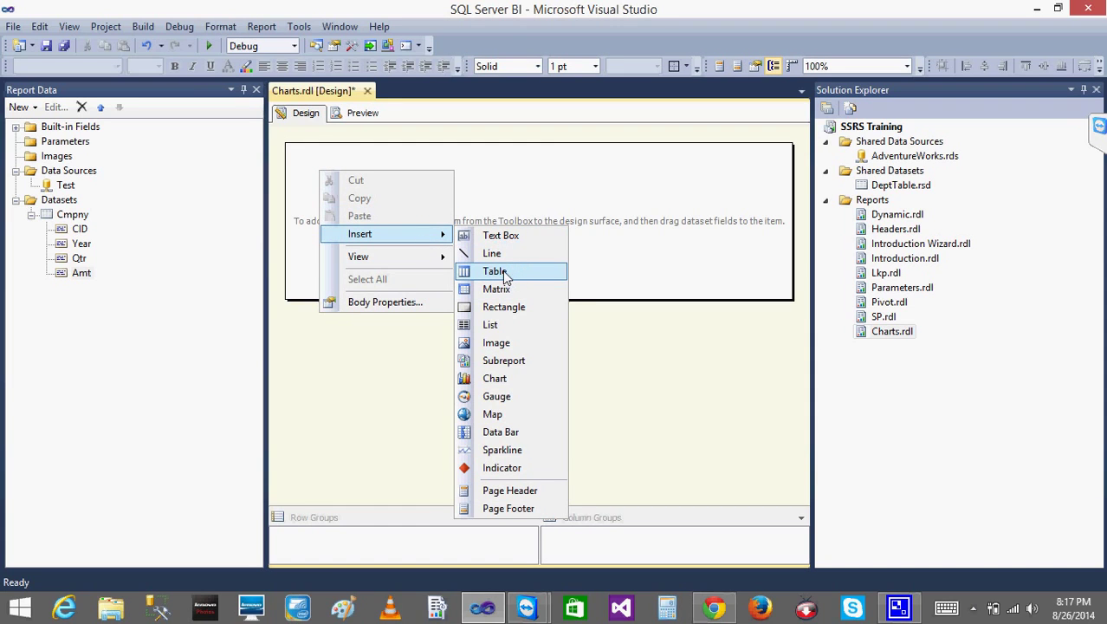
pyautogui.click(504, 272)
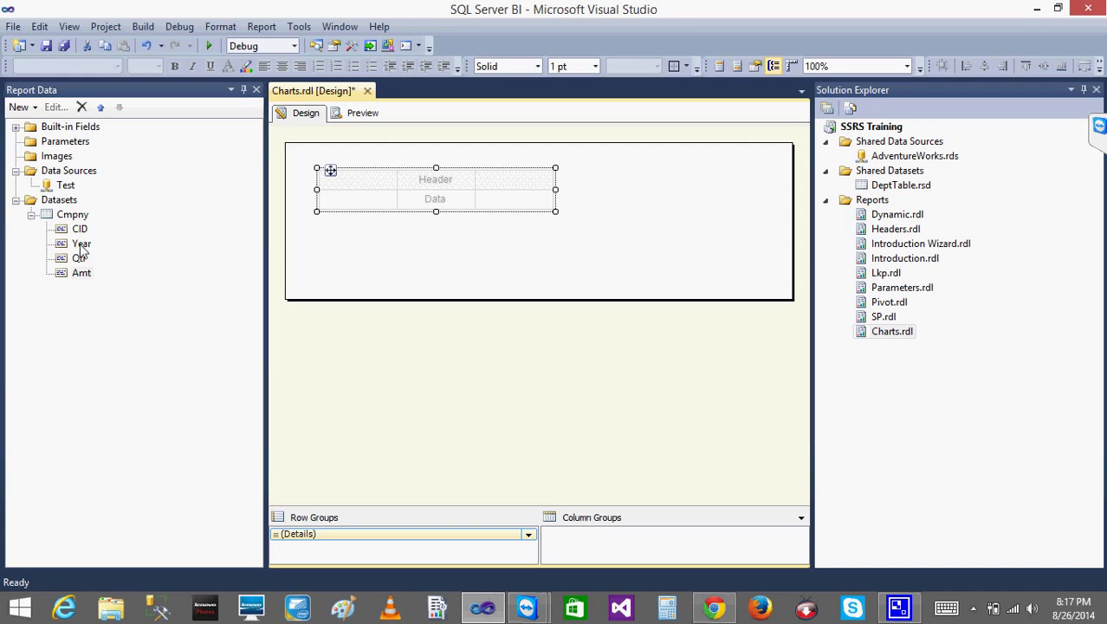
pyautogui.moveTo(76, 232); pyautogui.dragTo(353, 198)
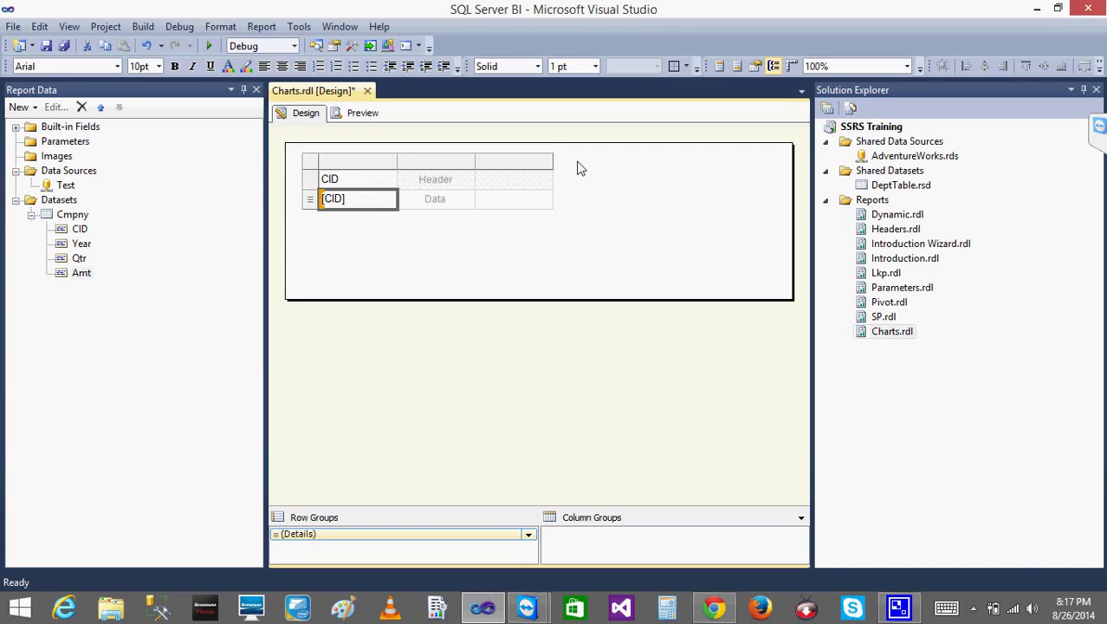
# Step: Undo the table insertion and its CID field, keeping the Cmpny dataset in the report
pyautogui.hotkey('ctrl', 'z')
pyautogui.hotkey('ctrl', 'z')
pyautogui.hotkey('ctrl', 'z')
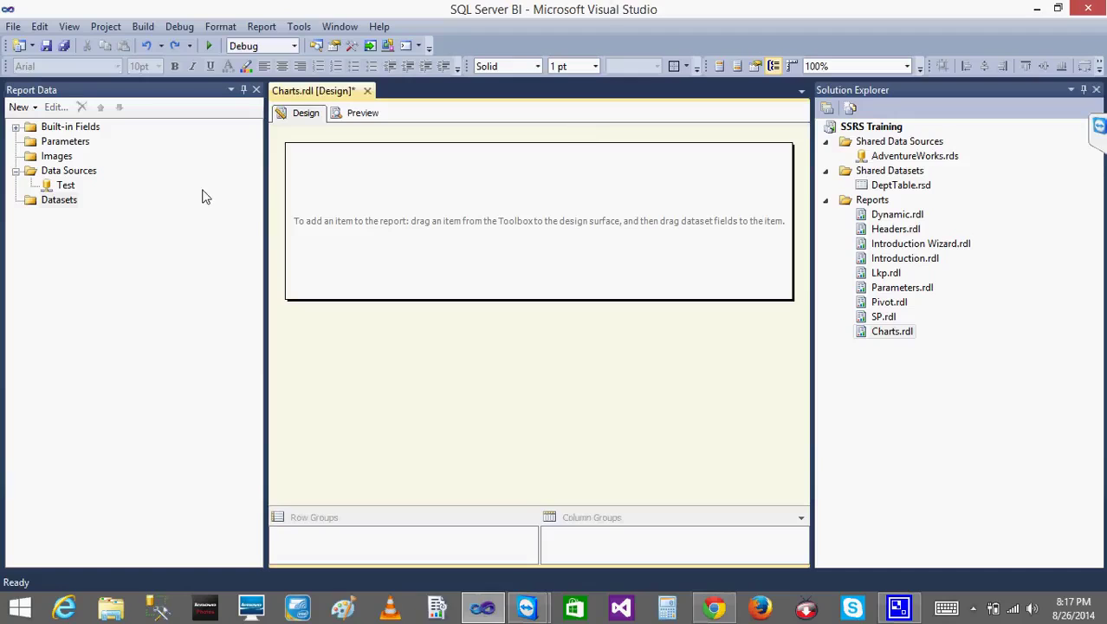
pyautogui.hotkey('ctrl', 'y')
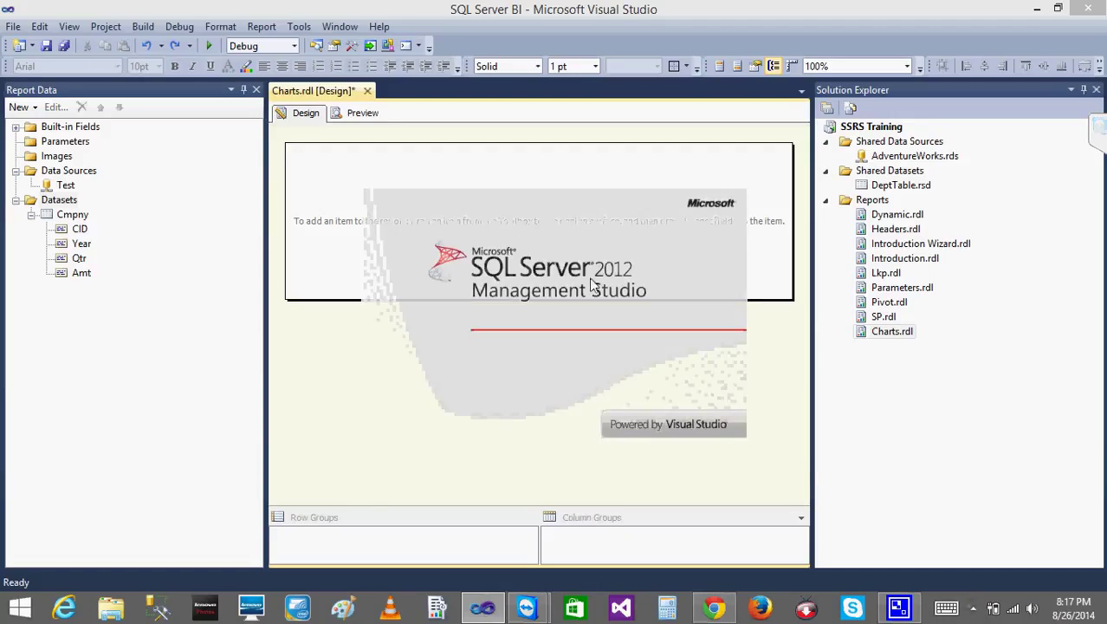
# Step: Switch to SQL Server Management Studio, connect to the server and expand the tables of the Test database
pyautogui.click(1033, 8)
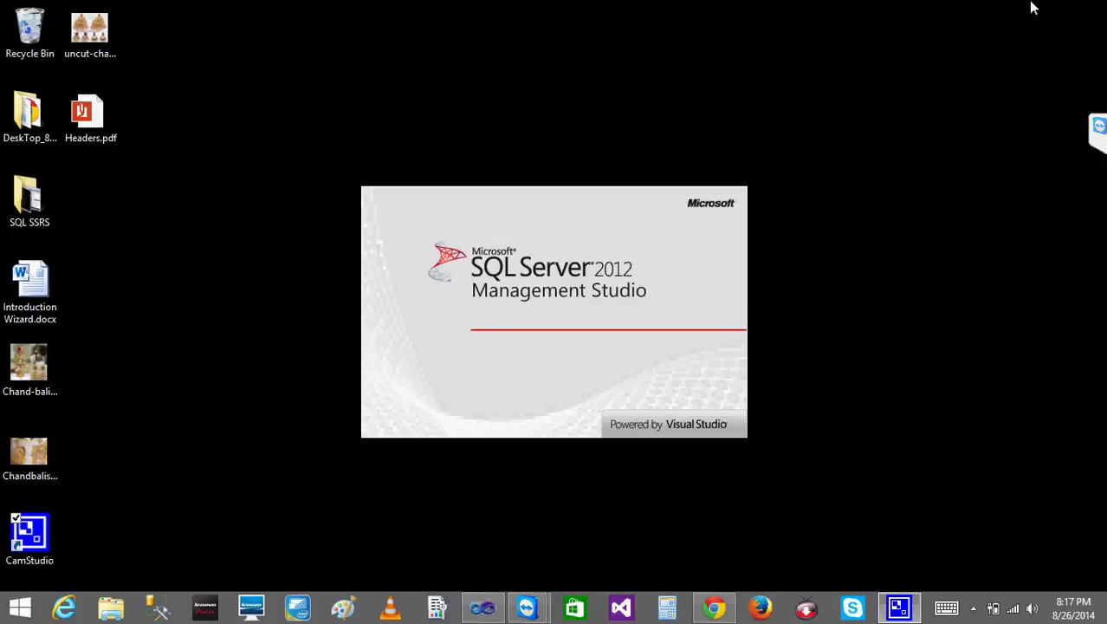
pyautogui.click(467, 329)
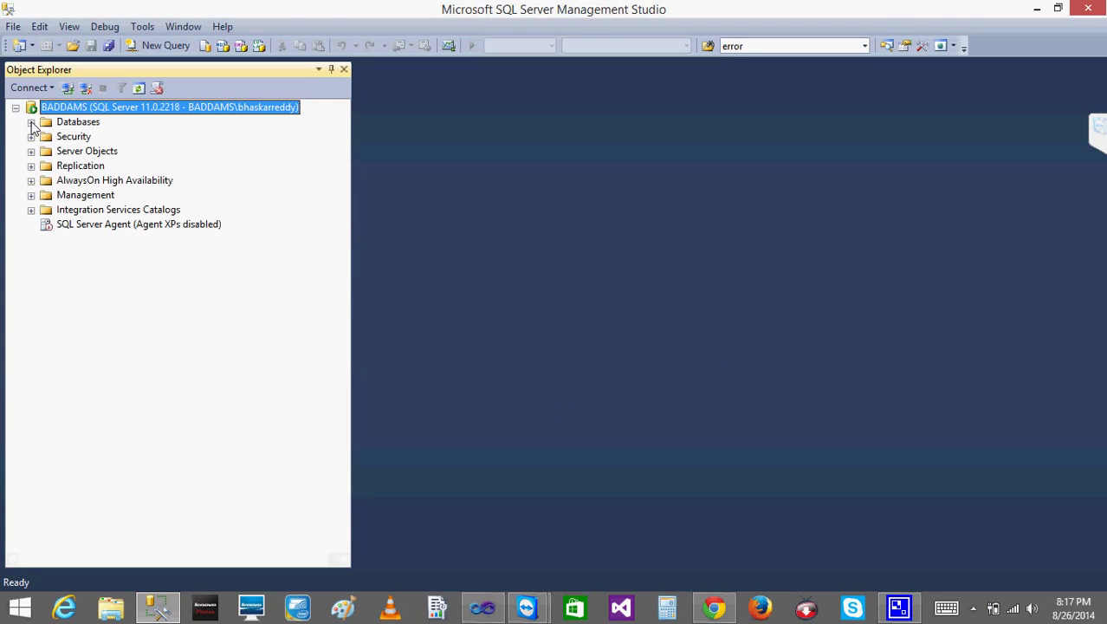
pyautogui.click(35, 123)
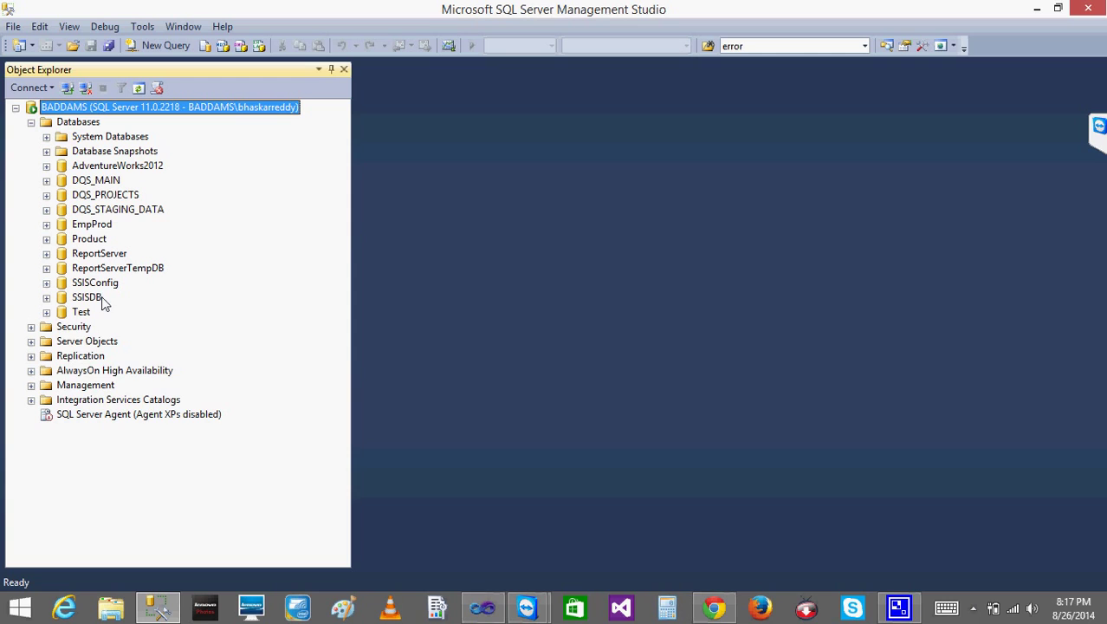
pyautogui.click(47, 313)
pyautogui.click(61, 341)
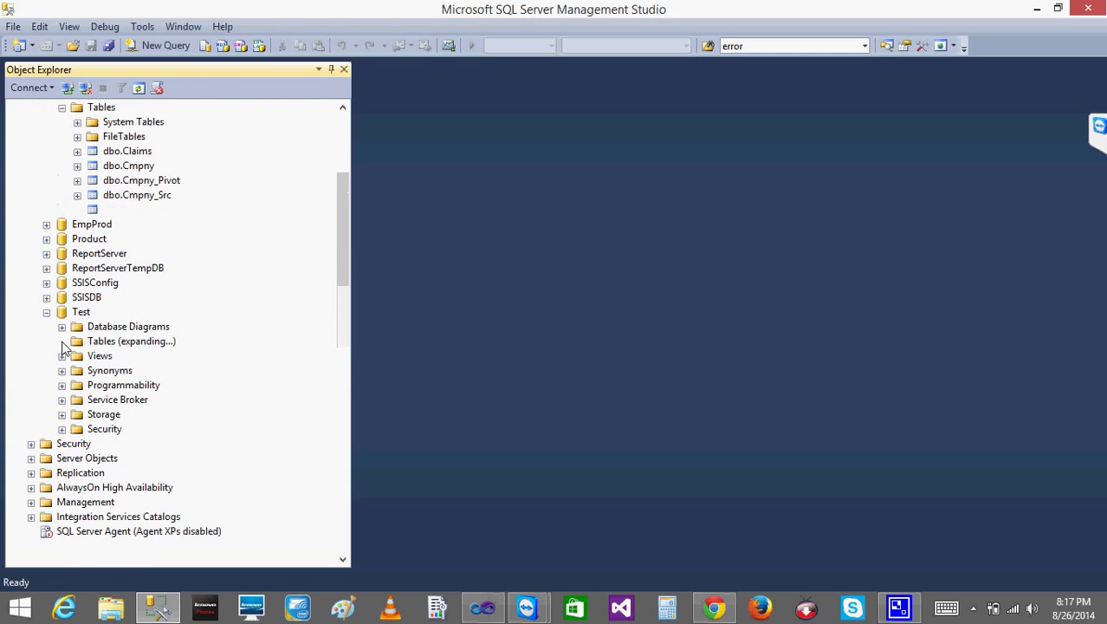
# Step: Retrieve the top 1000 rows of the dbo.Cmpny table and examine its Year, Qtr and Amt values
pyautogui.rightClick(127, 171)
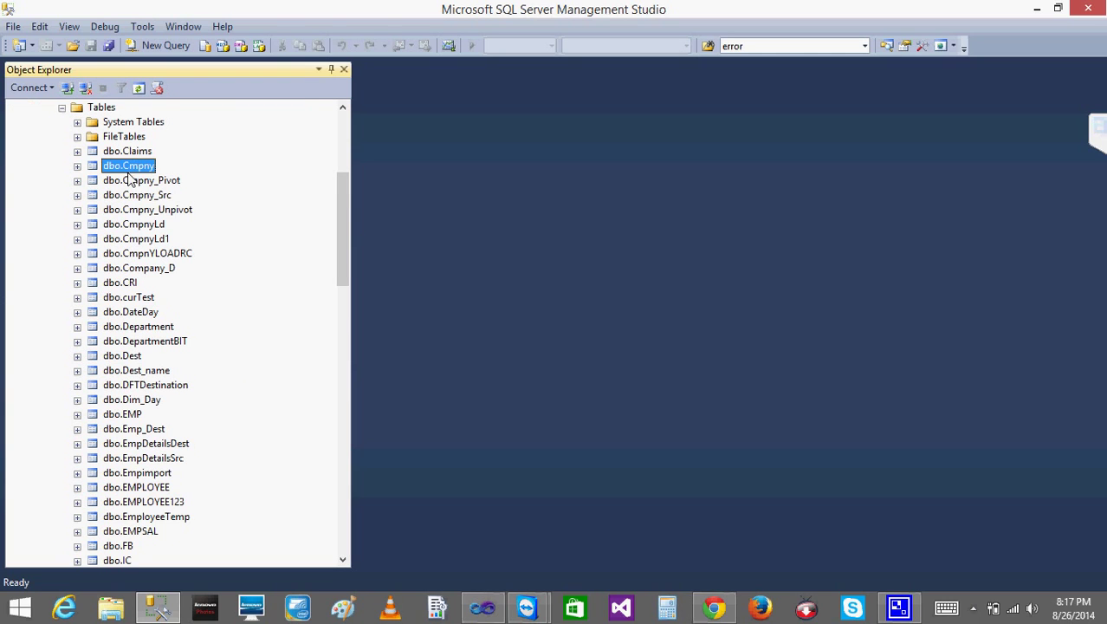
pyautogui.click(223, 218)
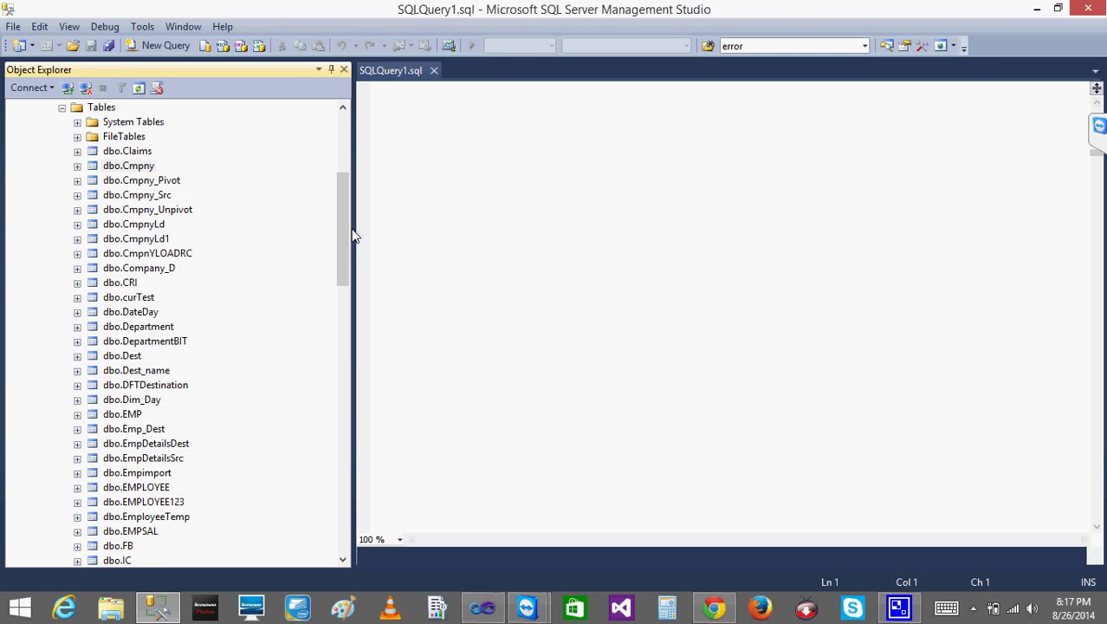
pyautogui.click(430, 409)
pyautogui.click(457, 410)
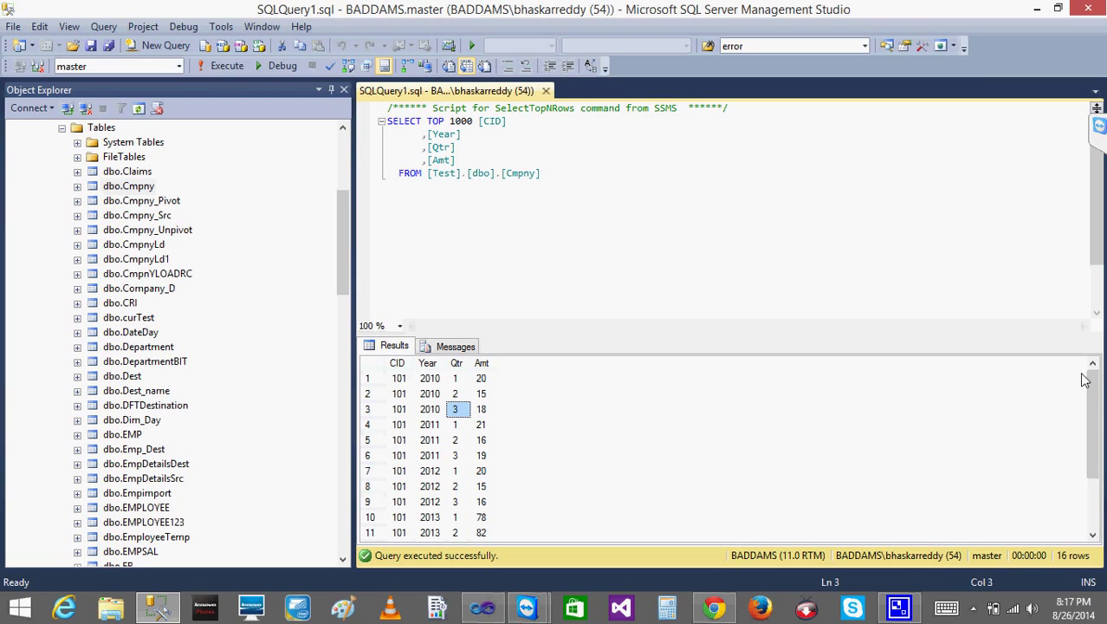
pyautogui.moveTo(1096, 382); pyautogui.dragTo(1097, 429)
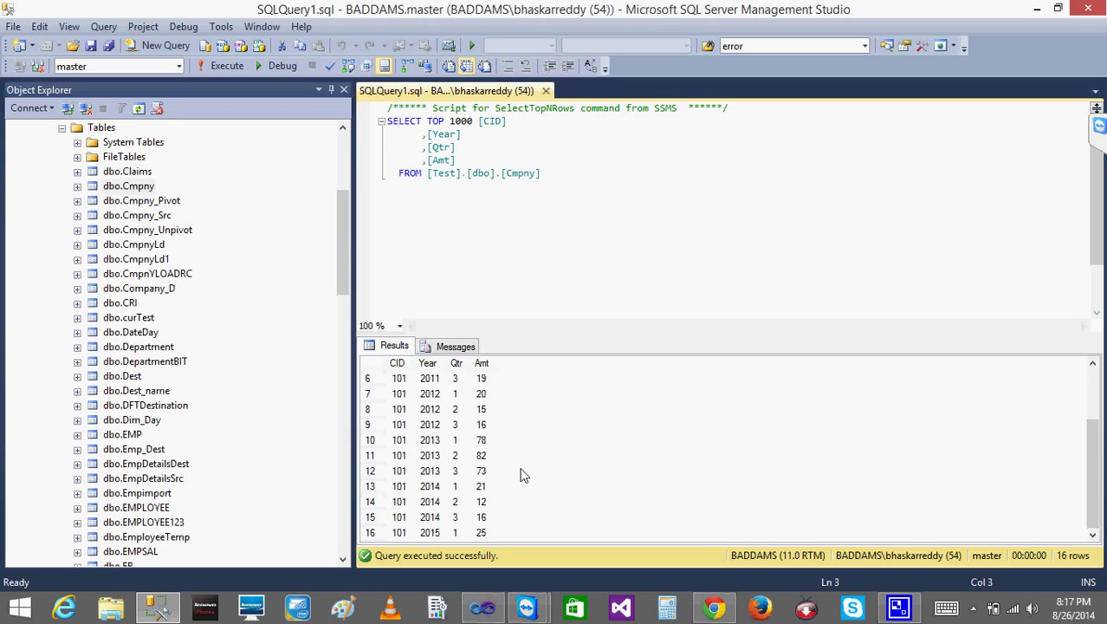
pyautogui.click(431, 439)
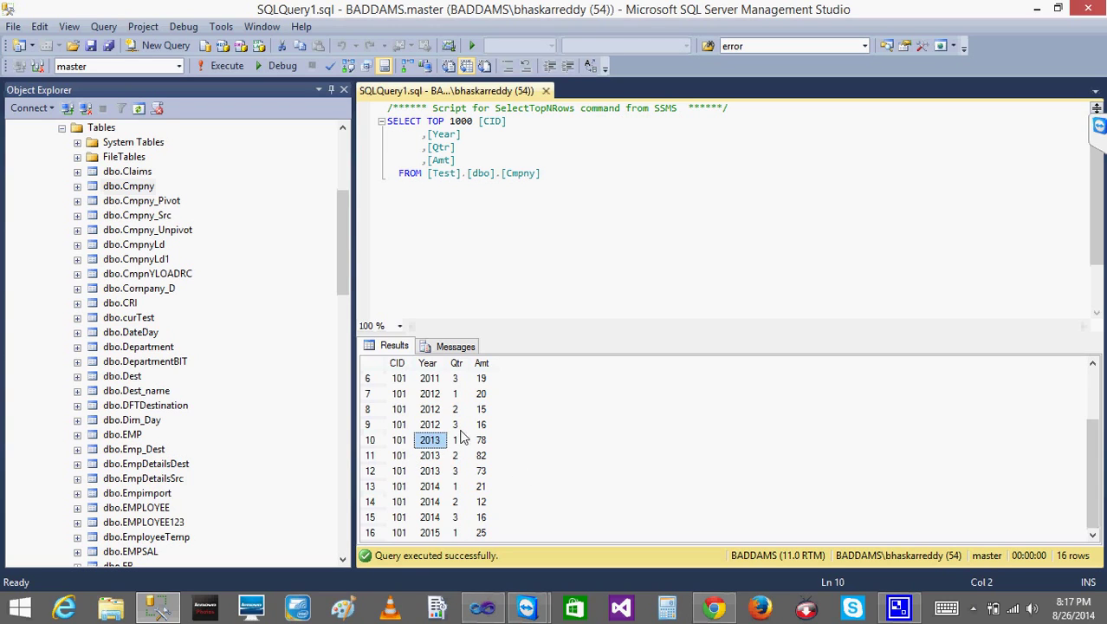
# Step: Review the Year, Qtr and Amt values across all rows of the Cmpny query results
pyautogui.click(459, 429)
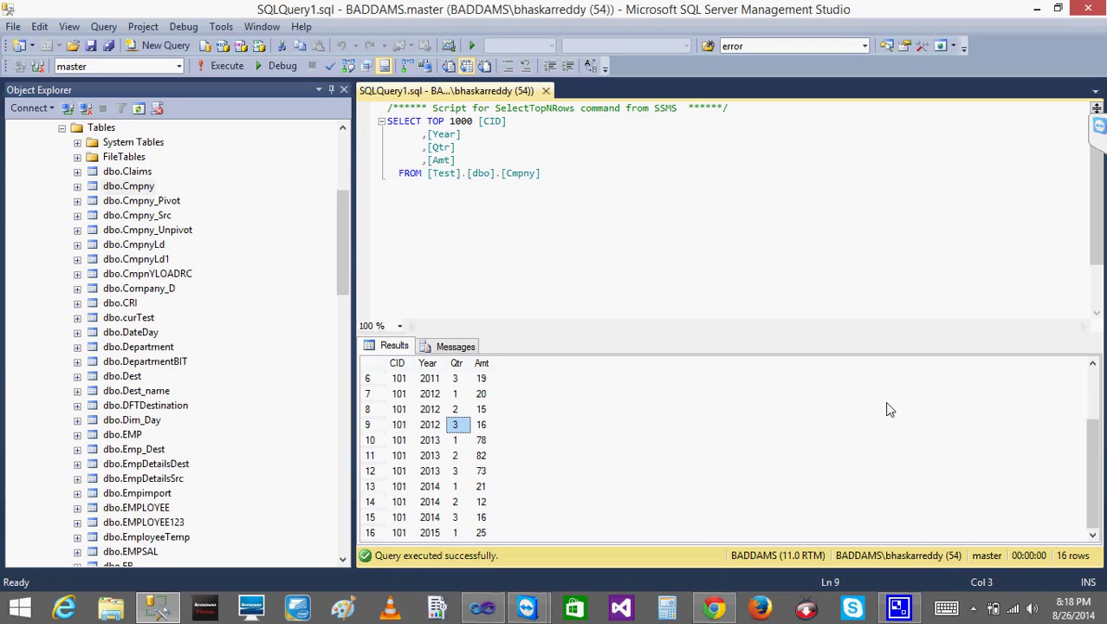
pyautogui.moveTo(1093, 429); pyautogui.dragTo(1100, 376)
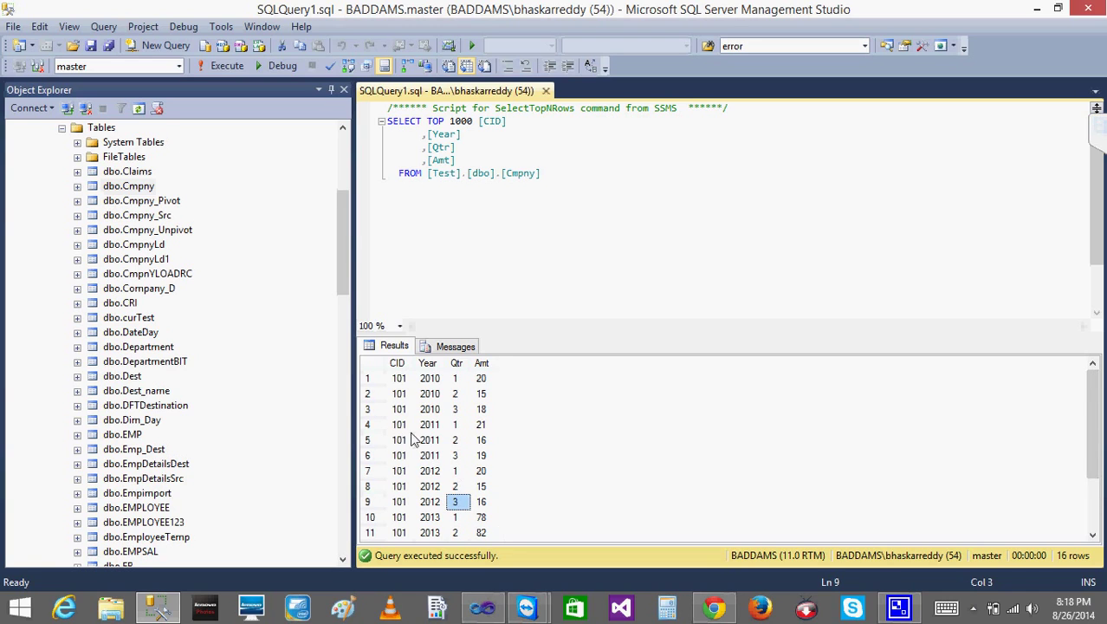
pyautogui.click(439, 394)
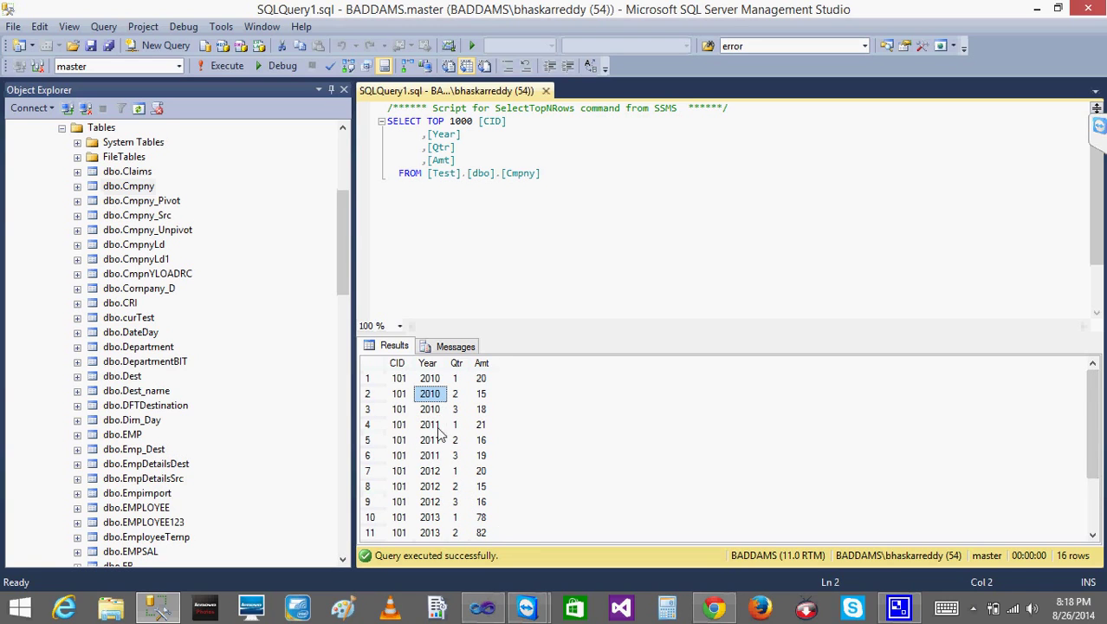
pyautogui.click(440, 425)
pyautogui.click(444, 456)
pyautogui.press('Down')
pyautogui.press('Down')
pyautogui.press('Down')
pyautogui.press('Down')
pyautogui.press('Down')
pyautogui.press('Down')
pyautogui.press('Down')
pyautogui.press('Down')
pyautogui.press('Down')
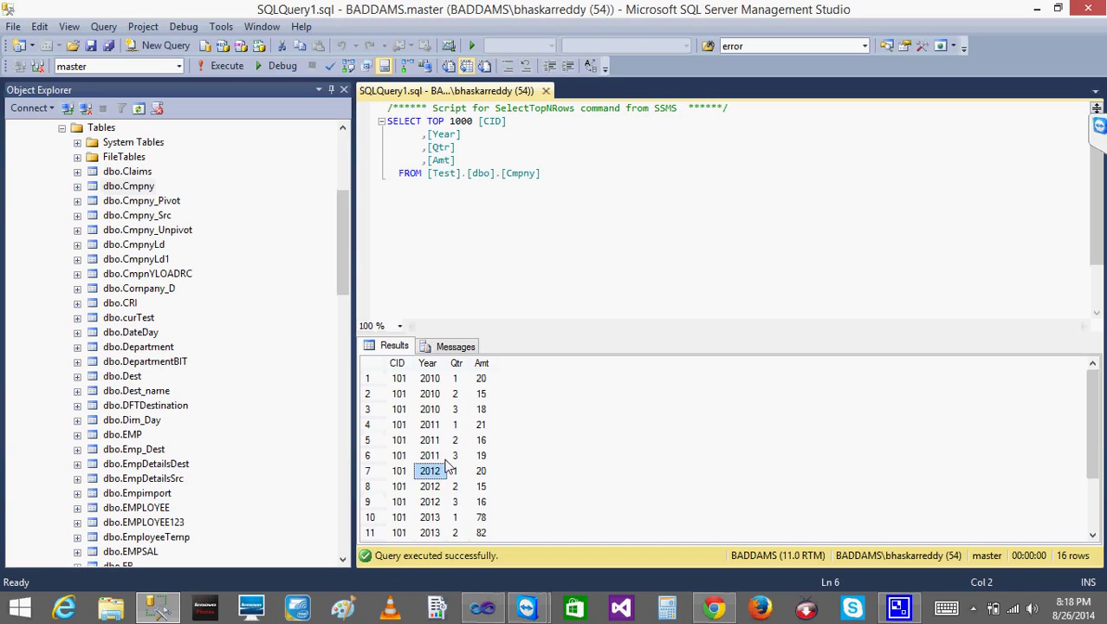
pyautogui.press('Down')
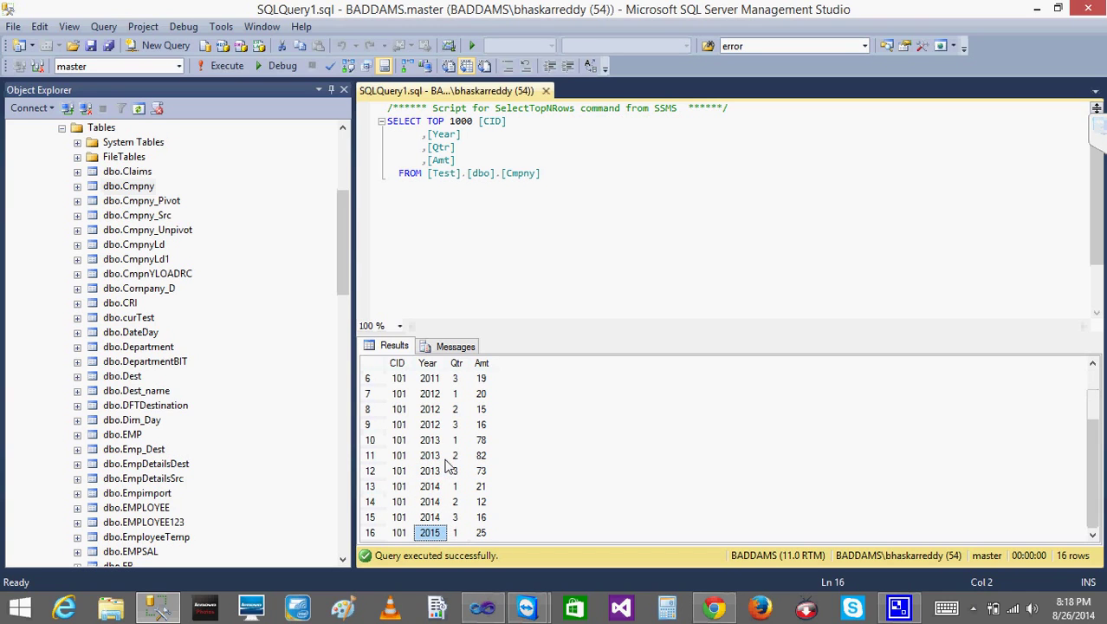
pyautogui.press('Up')
pyautogui.press('Up')
pyautogui.press('Up')
pyautogui.press('Up')
pyautogui.press('Up')
pyautogui.press('Up')
pyautogui.press('Up')
pyautogui.press('Right')
pyautogui.press('Right')
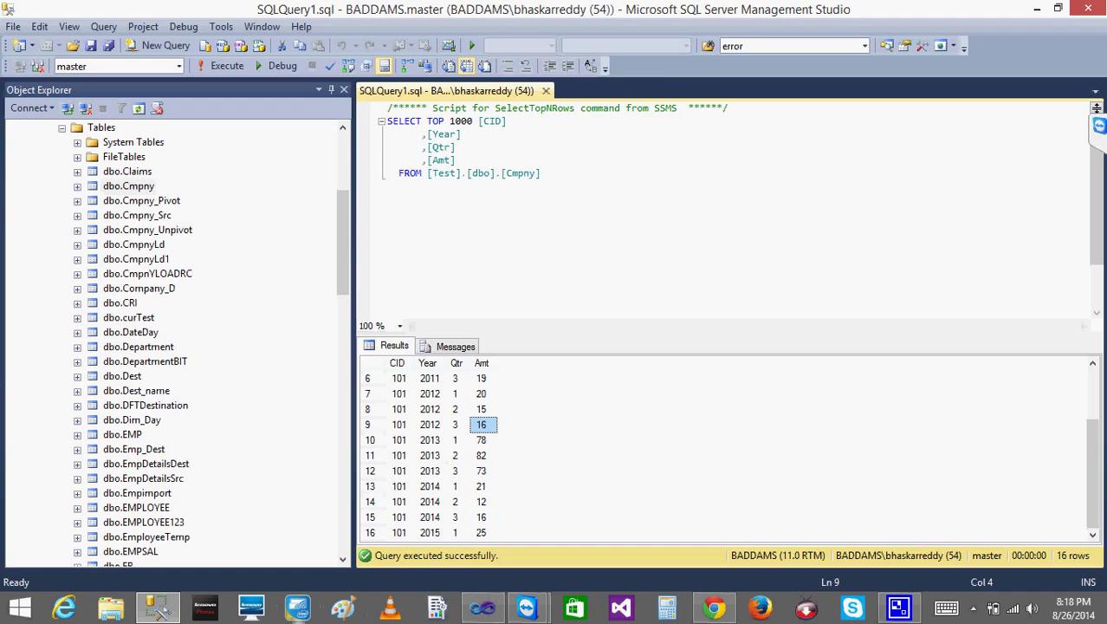
# Step: Switch to Visual Studio and insert a chart of the basic Column type into the Charts.rdl report body
pyautogui.click(481, 608)
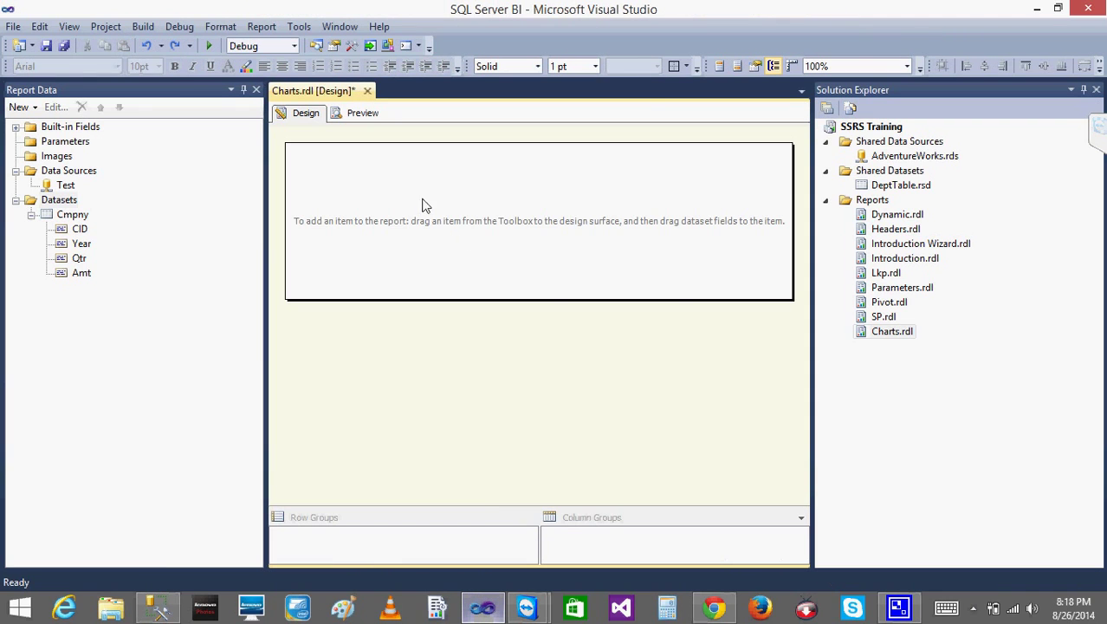
pyautogui.rightClick(416, 190)
pyautogui.moveTo(479, 263)
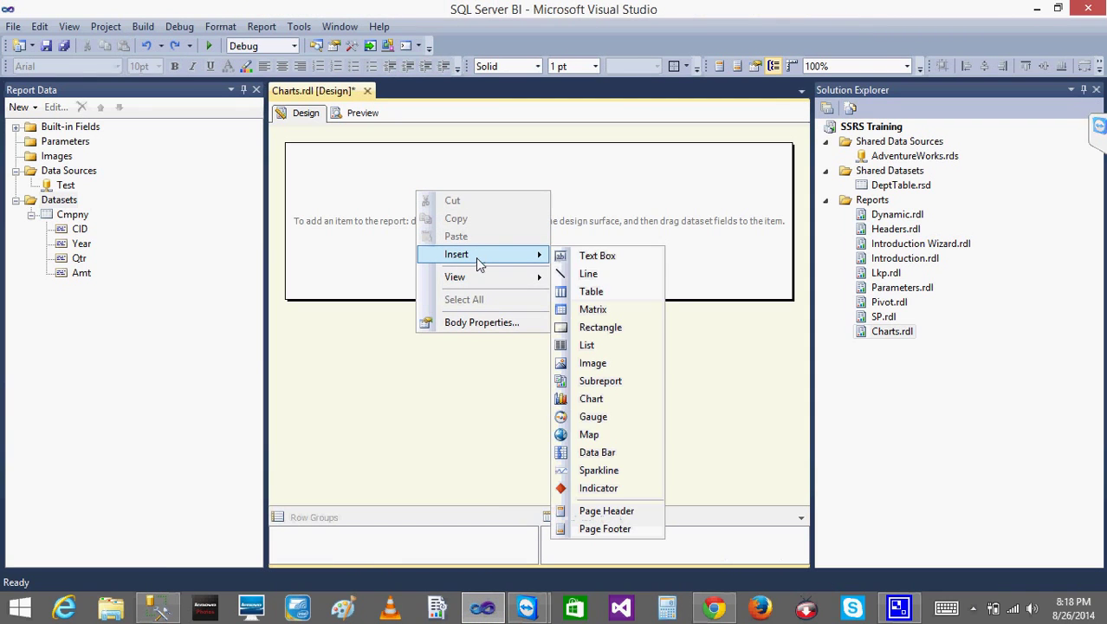
pyautogui.click(591, 400)
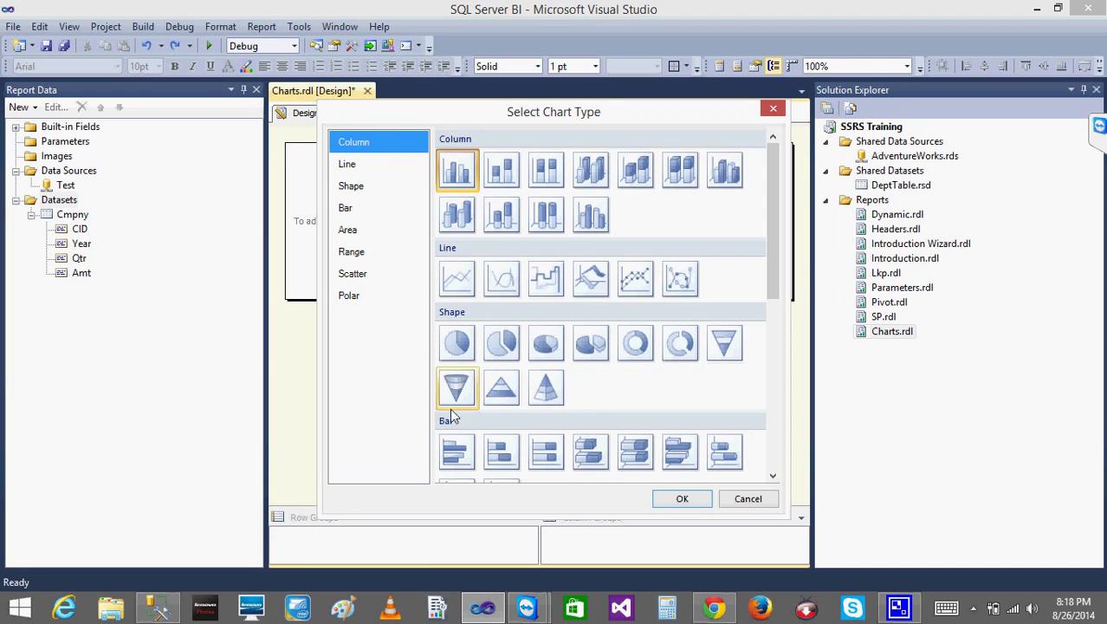
pyautogui.moveTo(771, 253); pyautogui.dragTo(779, 462)
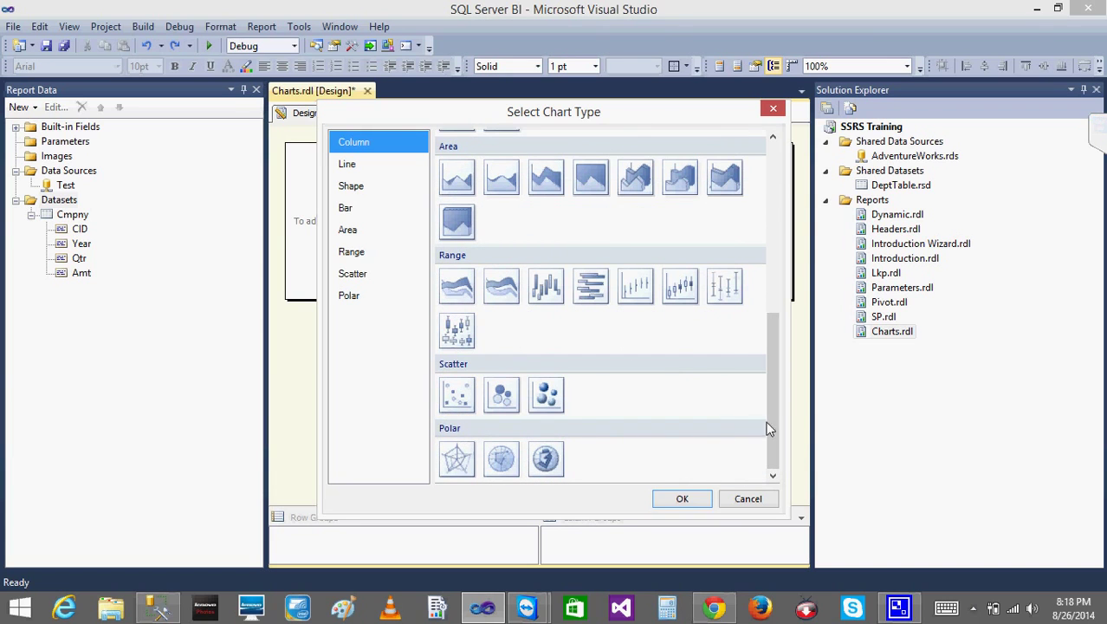
pyautogui.moveTo(770, 426); pyautogui.dragTo(780, 251)
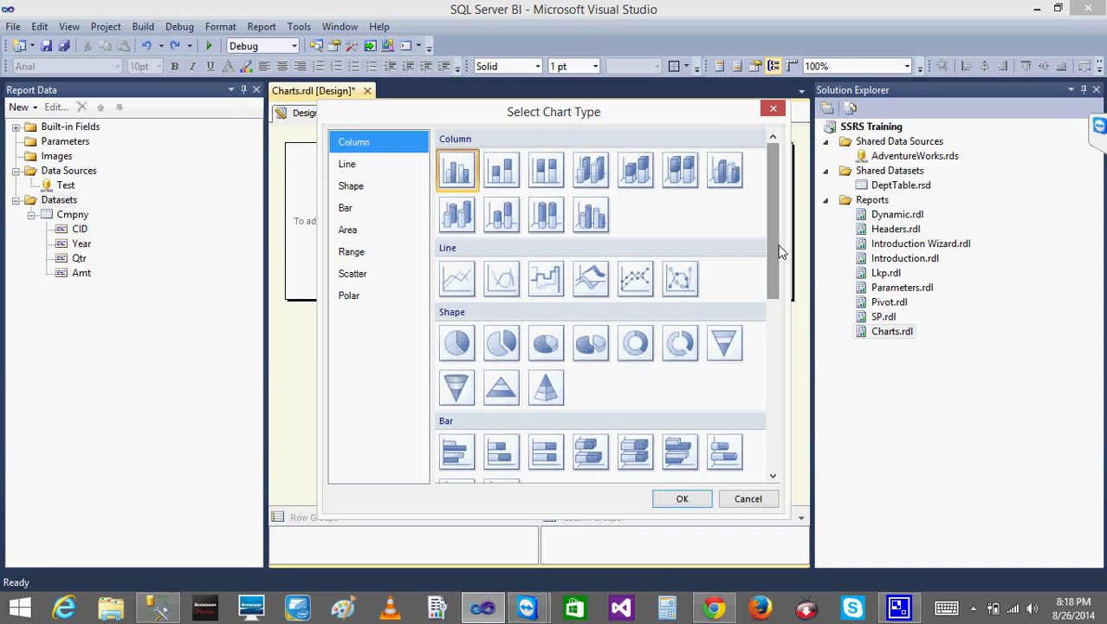
pyautogui.click(684, 500)
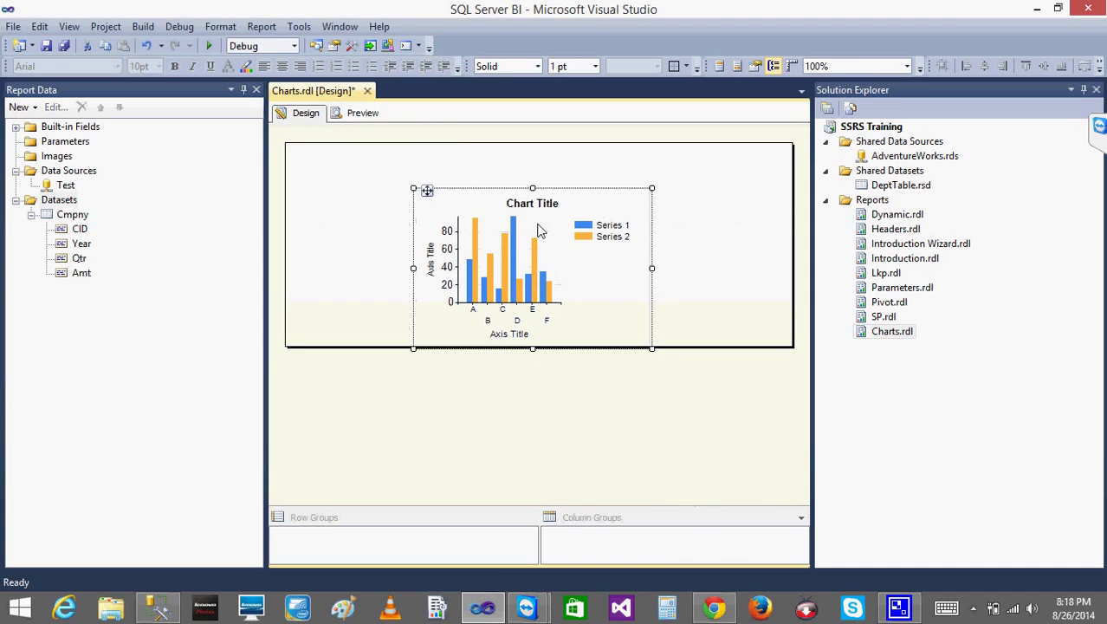
# Step: Examine the new chart's axes and plot area, and the values, category groups and series groups in its chart data
pyautogui.click(439, 325)
pyautogui.click(450, 363)
pyautogui.click(488, 326)
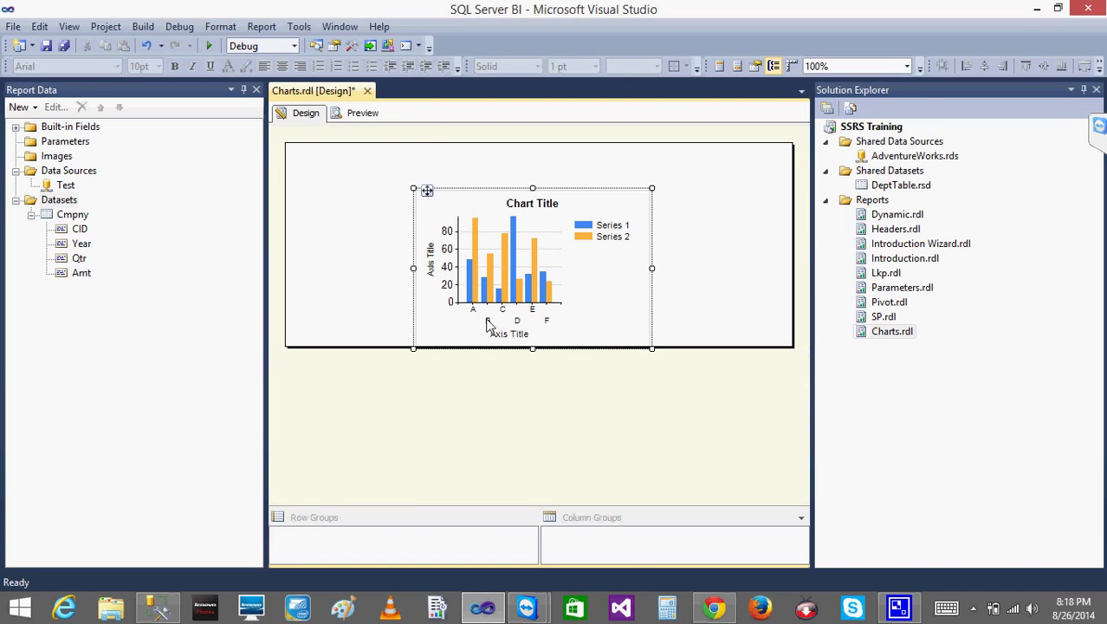
pyautogui.click(505, 263)
pyautogui.click(334, 299)
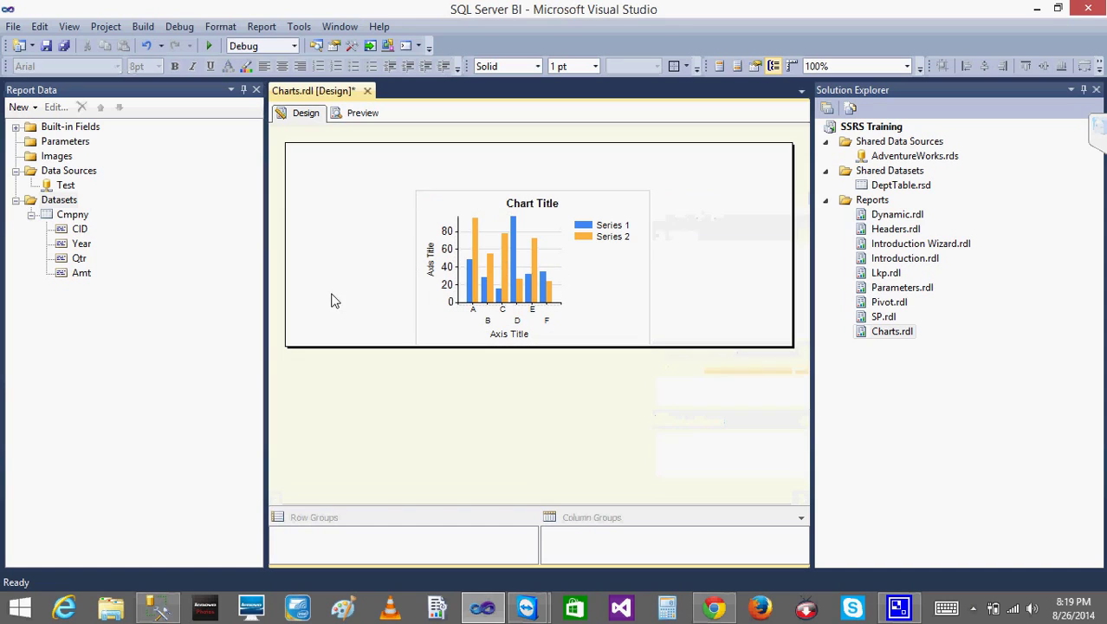
pyautogui.click(485, 299)
pyautogui.click(524, 298)
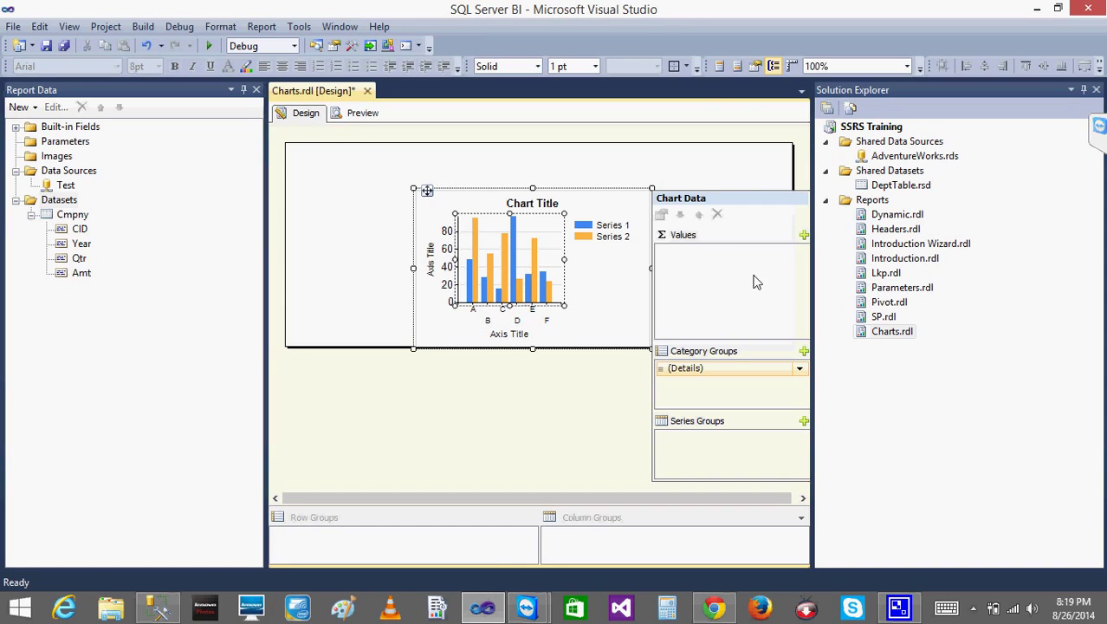
pyautogui.click(343, 304)
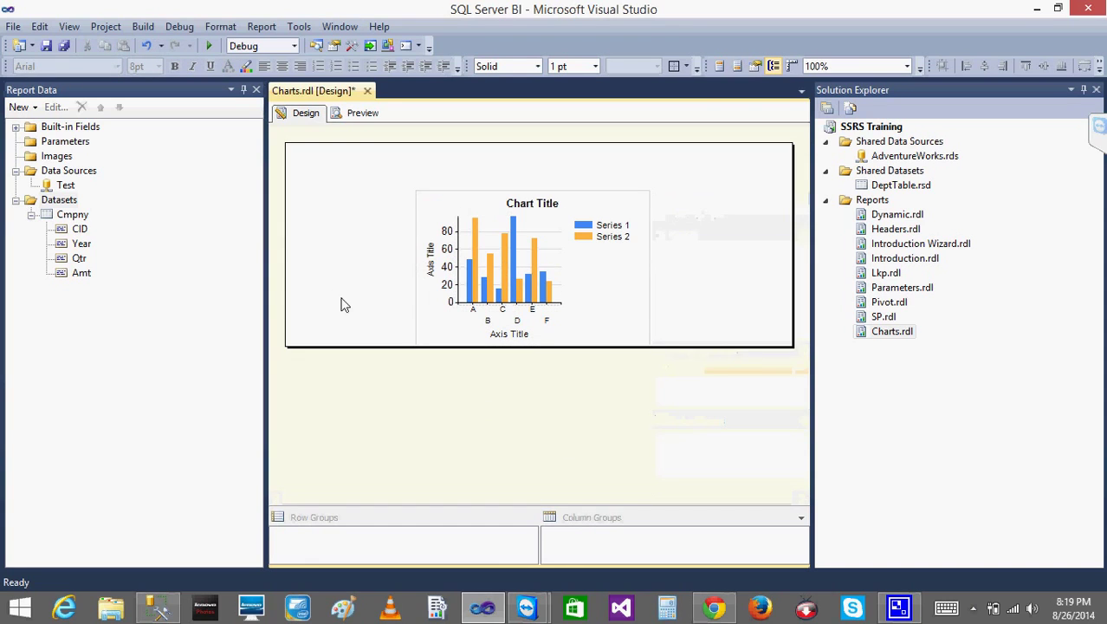
pyautogui.click(425, 332)
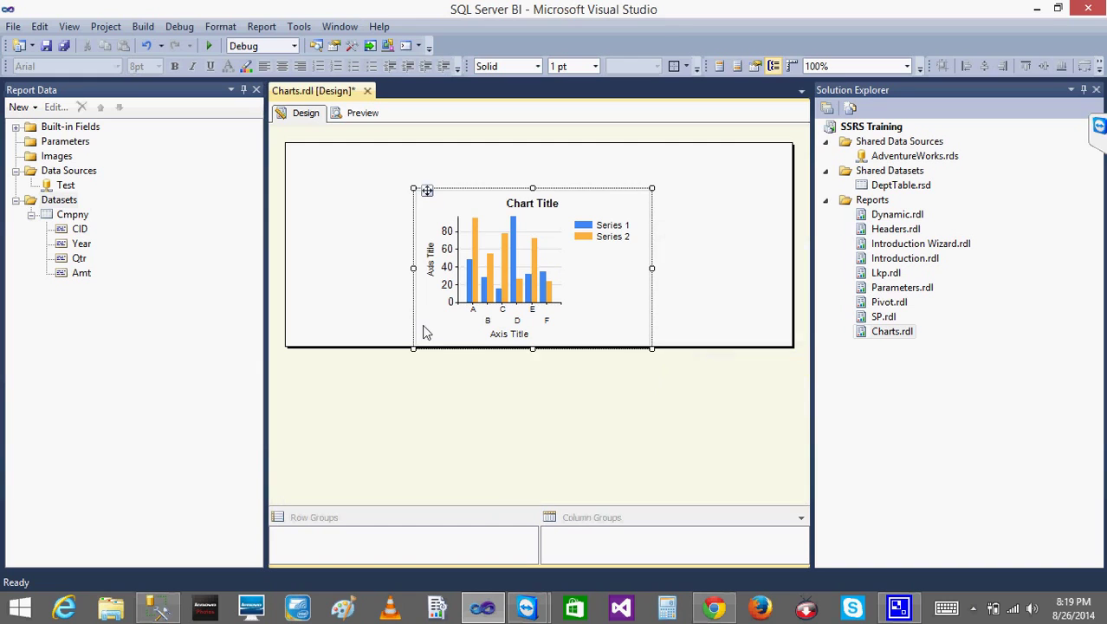
# Step: Show the chart data of the plot area and widen the design surface by narrowing Solution Explorer and Report Data
pyautogui.click(512, 269)
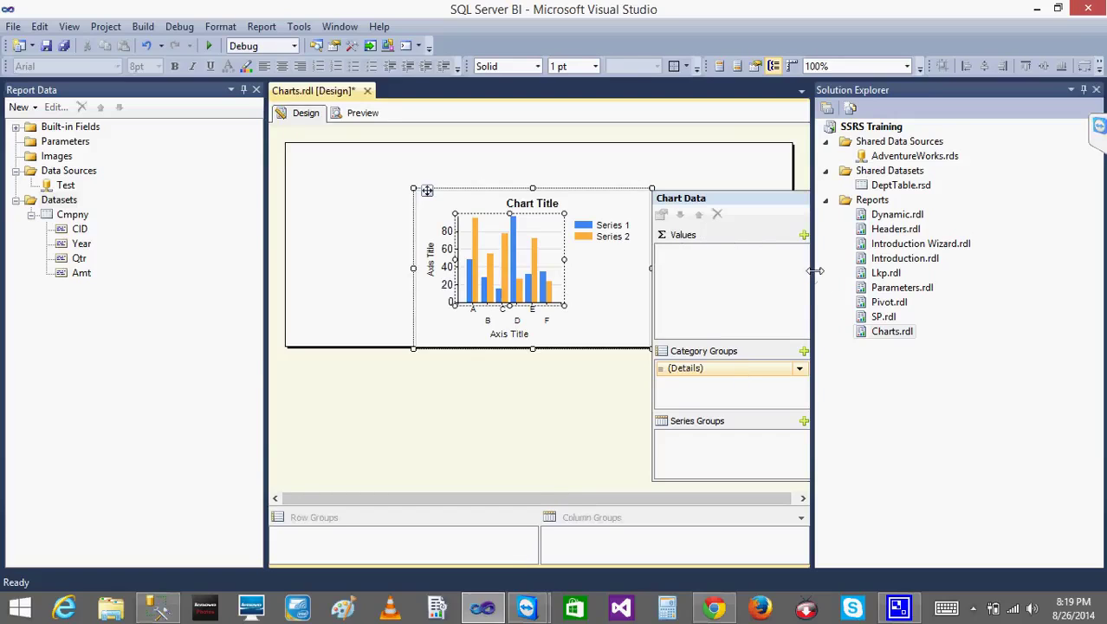
pyautogui.moveTo(812, 272); pyautogui.dragTo(992, 271)
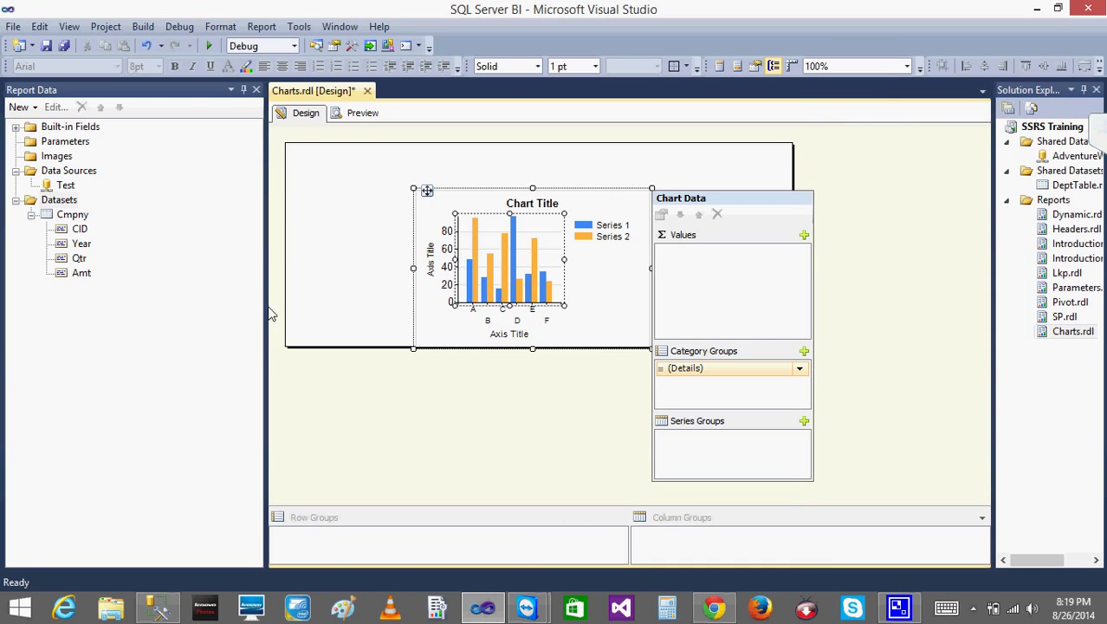
pyautogui.moveTo(266, 306); pyautogui.dragTo(45, 337)
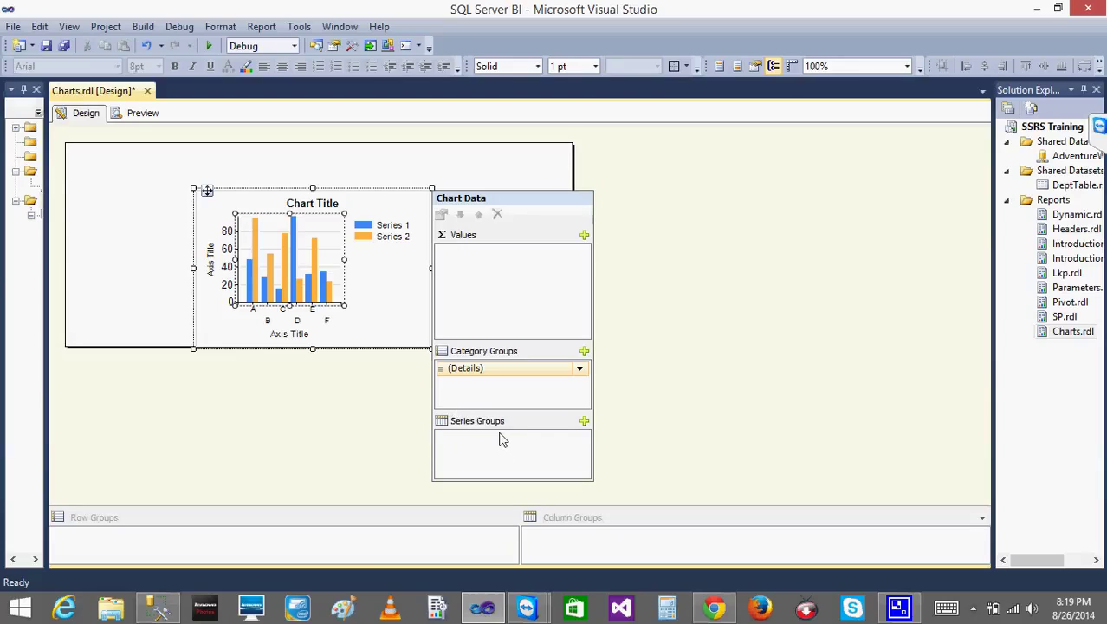
pyautogui.moveTo(48, 204); pyautogui.dragTo(128, 204)
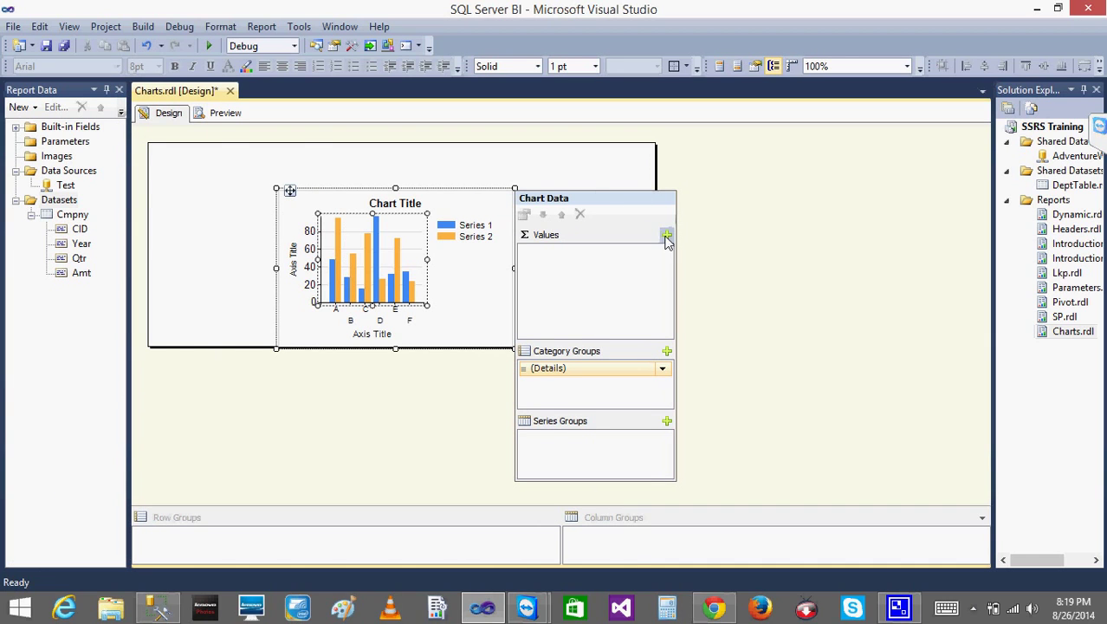
# Step: Add Amt to the chart's values and Qtr to its category groups, and preview the report
pyautogui.click(667, 235)
pyautogui.click(719, 309)
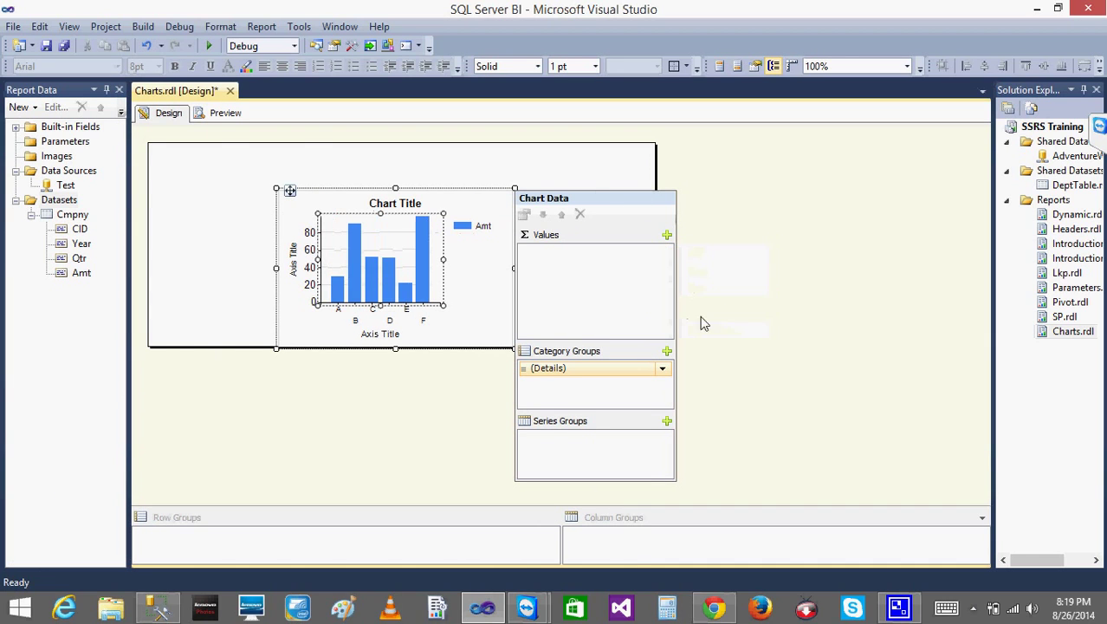
pyautogui.click(666, 351)
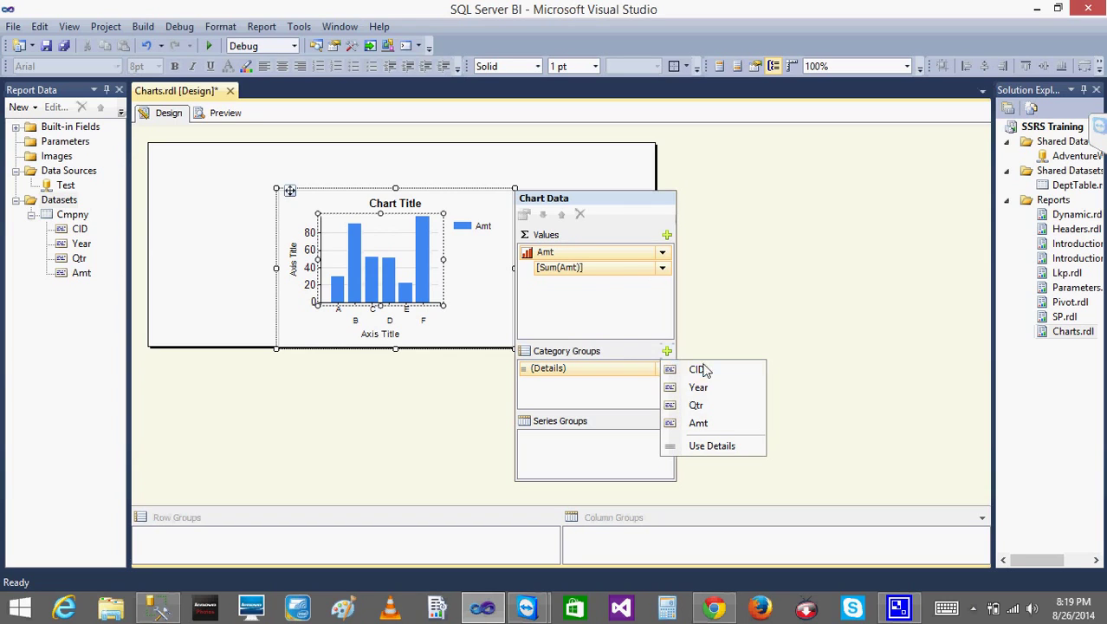
pyautogui.click(717, 405)
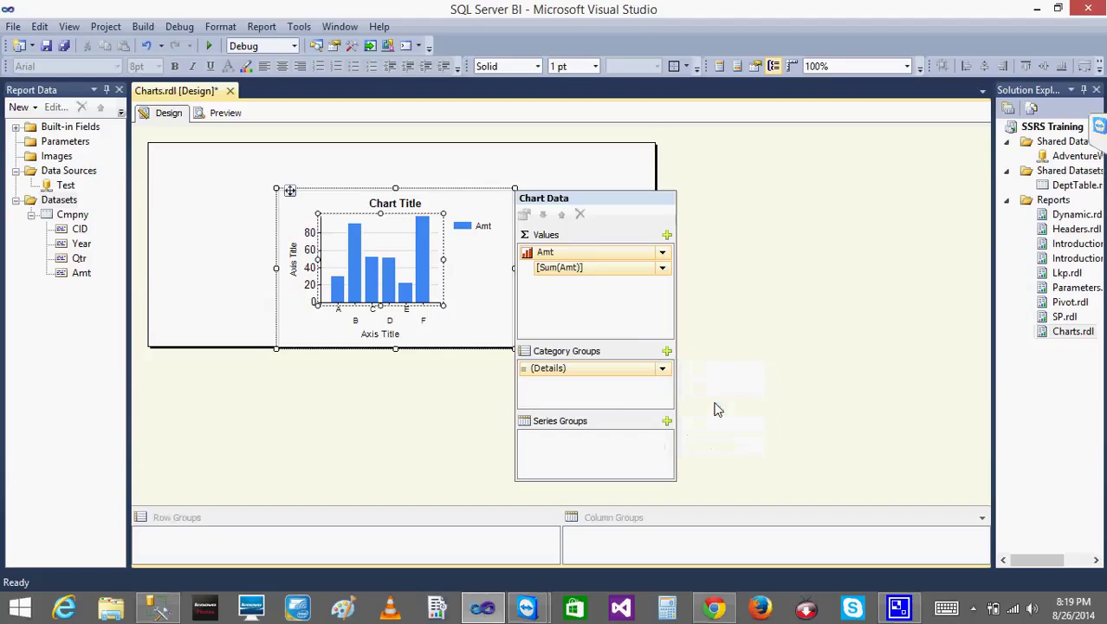
pyautogui.click(453, 411)
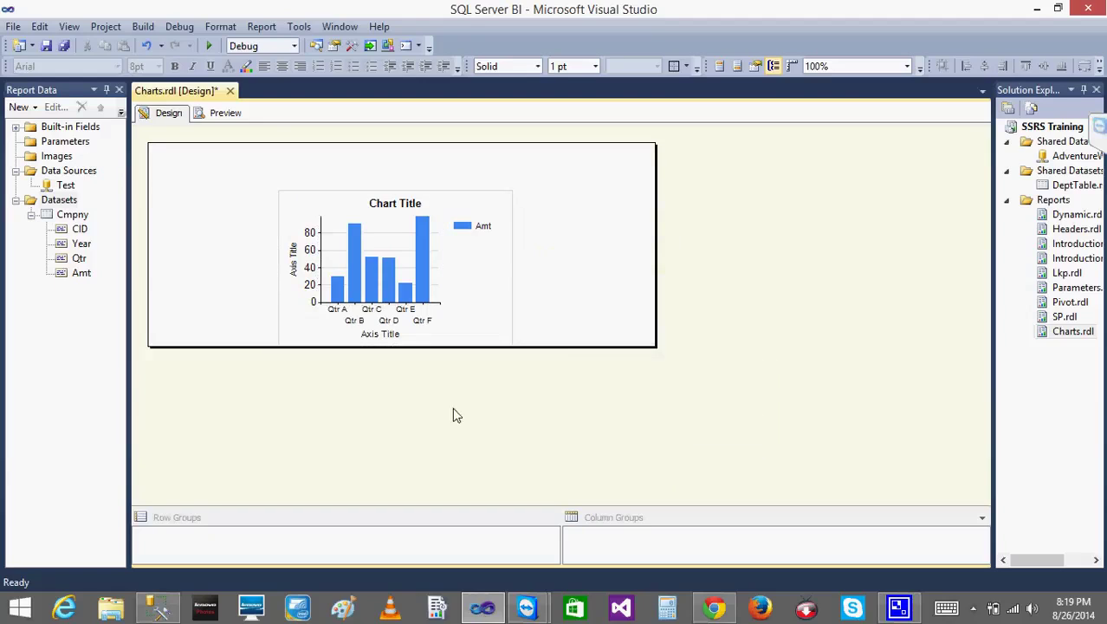
pyautogui.click(223, 117)
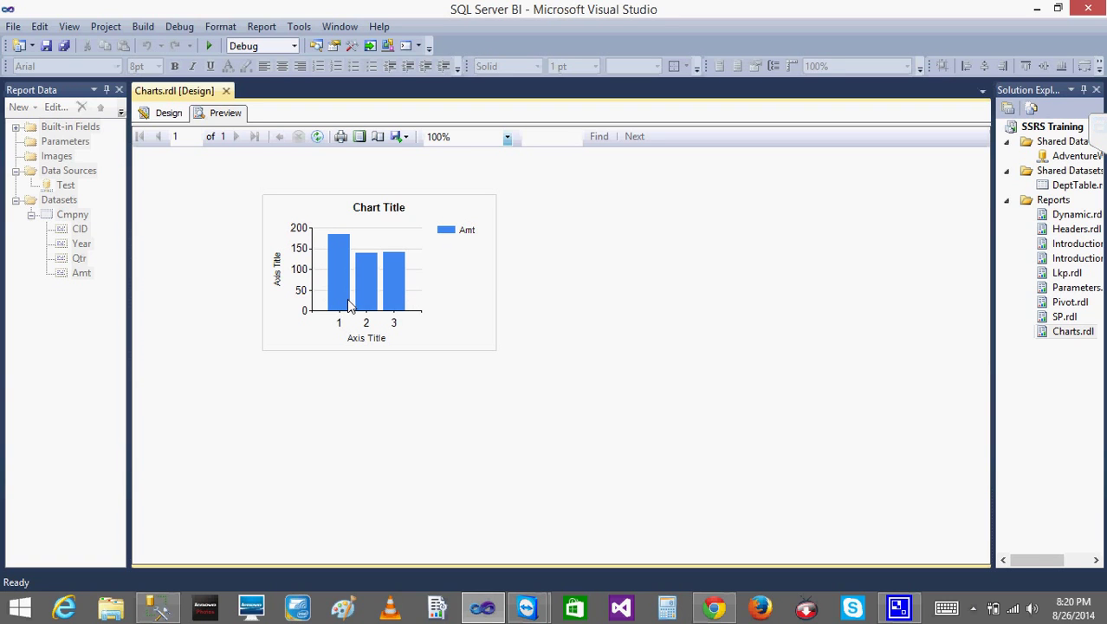
# Step: Switch to SQL Server Management Studio and remove TOP 1000, CID and Year from the Cmpny query, leaving [Qtr] first in the select list
pyautogui.click(157, 607)
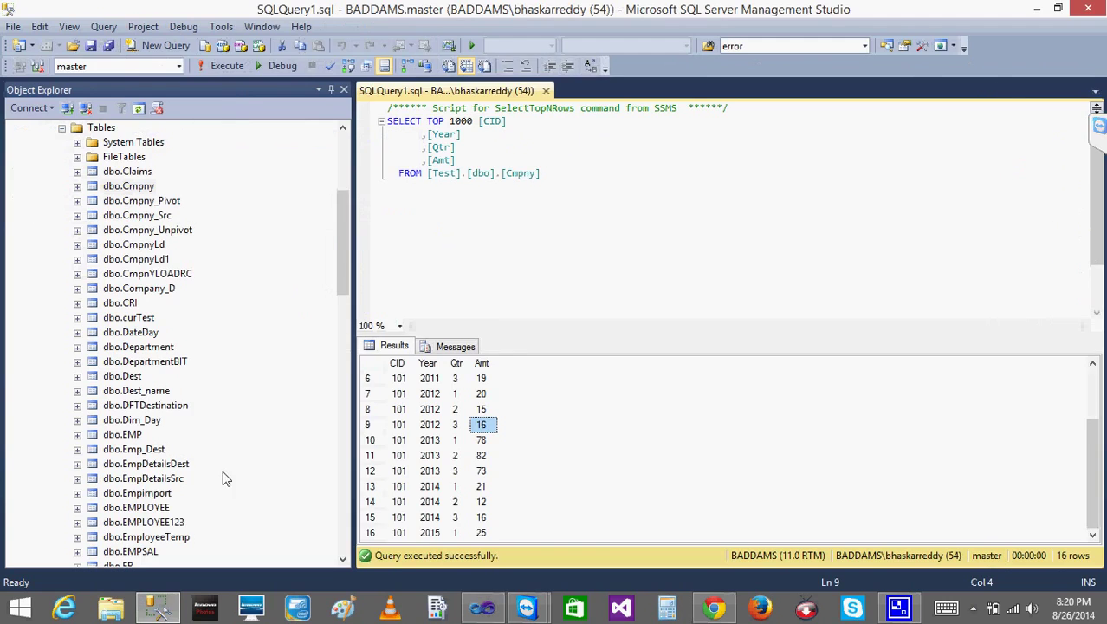
pyautogui.click(508, 121)
pyautogui.moveTo(462, 135); pyautogui.dragTo(427, 123)
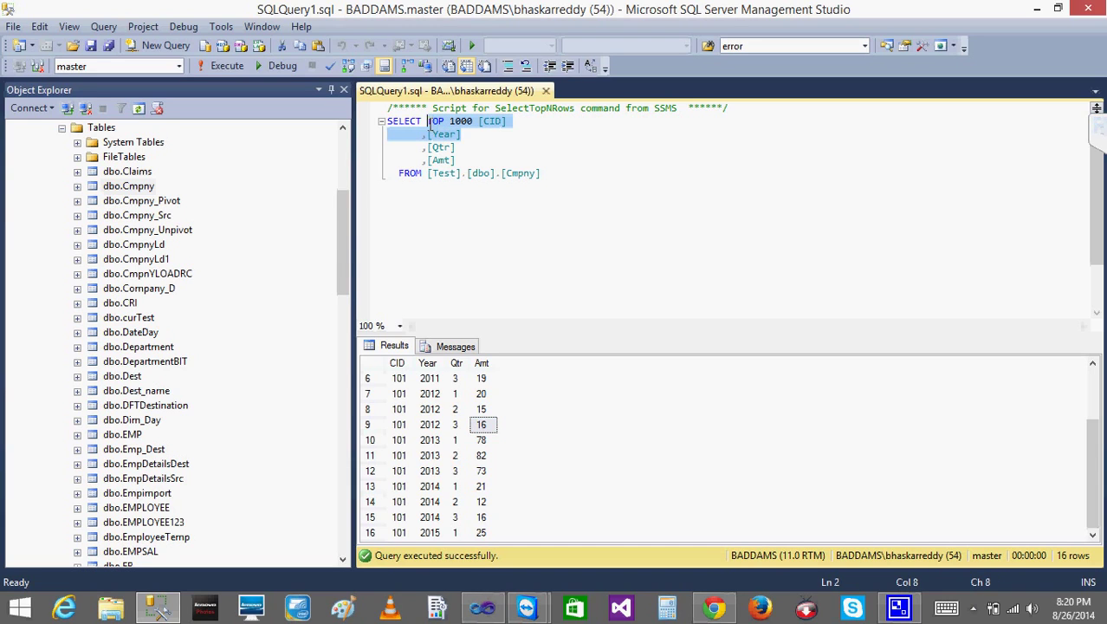
pyautogui.press('Delete')
pyautogui.press('Delete')
pyautogui.press('Delete')
pyautogui.press('Delete')
pyautogui.press('Delete')
pyautogui.press('Delete')
pyautogui.press('Delete')
pyautogui.press('Delete')
pyautogui.press('Delete')
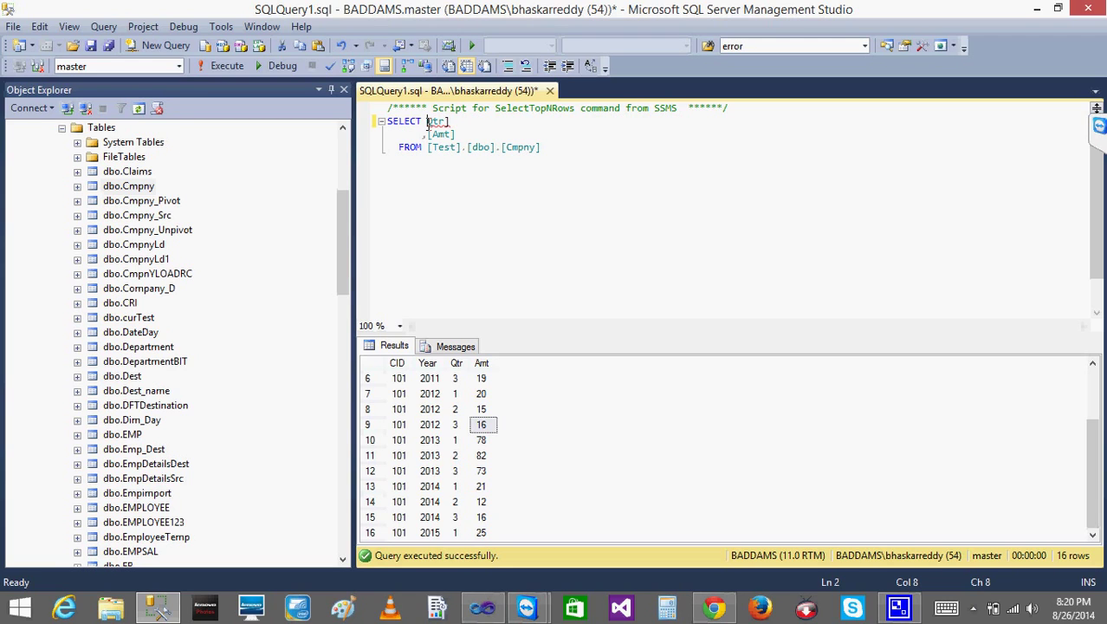
pyautogui.write('Q')
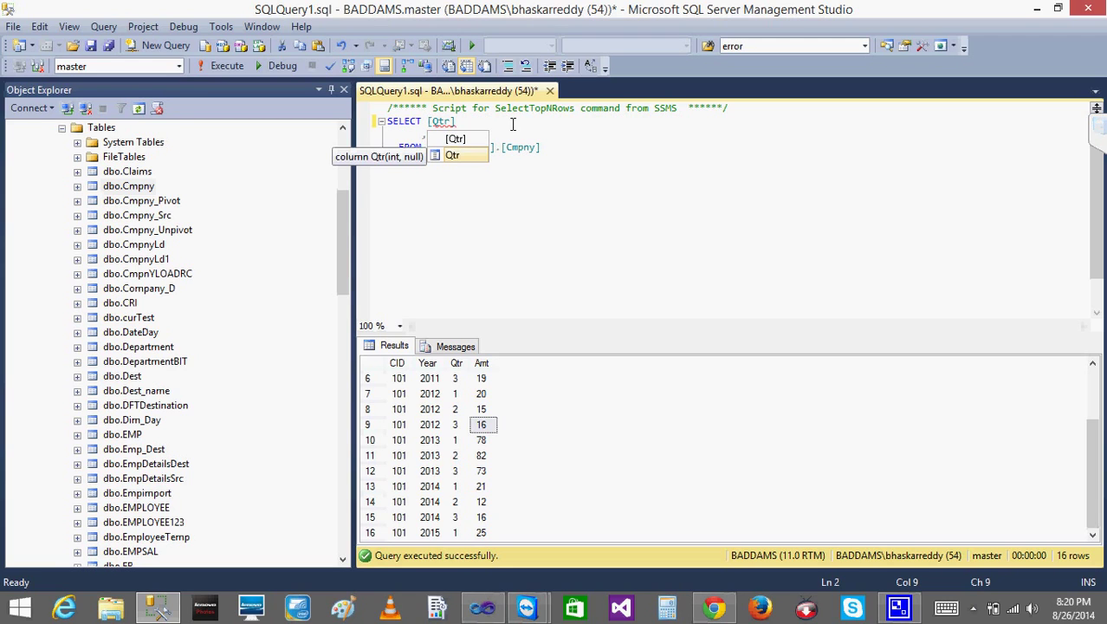
# Step: Wrap the Amt column of the Cmpny query in an aggregate as SUM([Amt])
pyautogui.click(461, 122)
pyautogui.write('SUM')
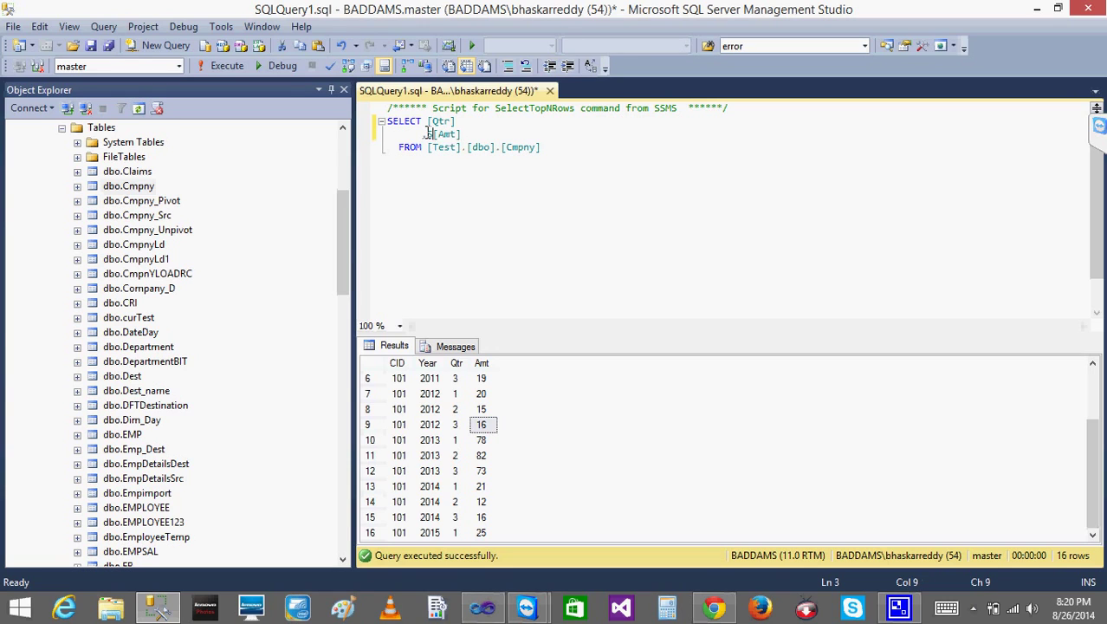
pyautogui.write('([Amt]')
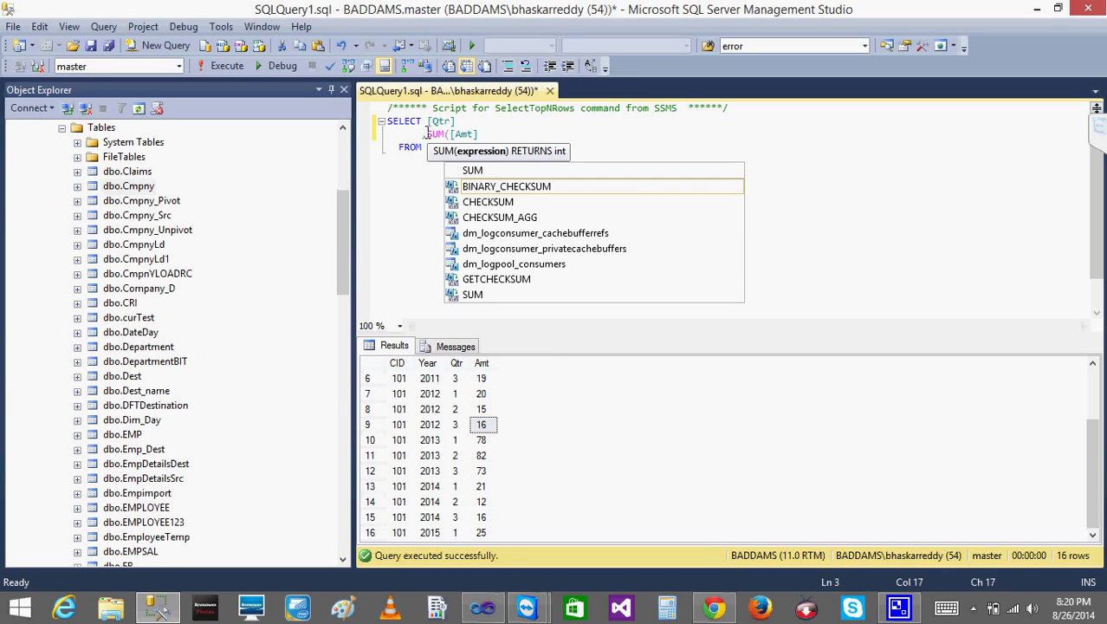
pyautogui.write(')')
# Step: Add the clause GROUP BY Qrt after the FROM line and try to execute the query
pyautogui.press('Return')
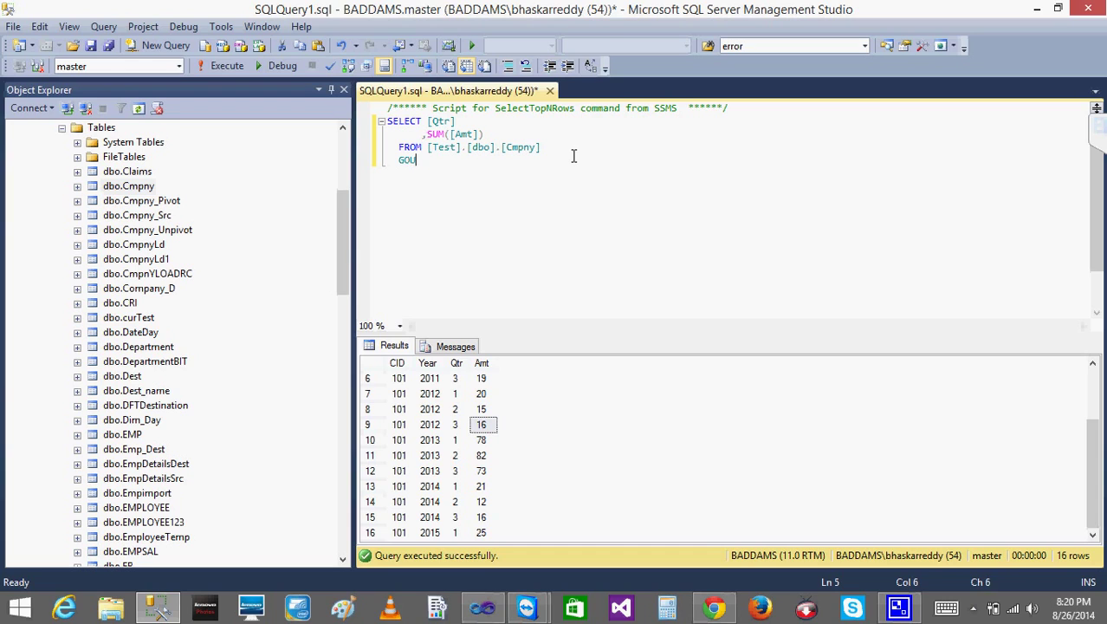
pyautogui.write('GROUP BY Qrt')
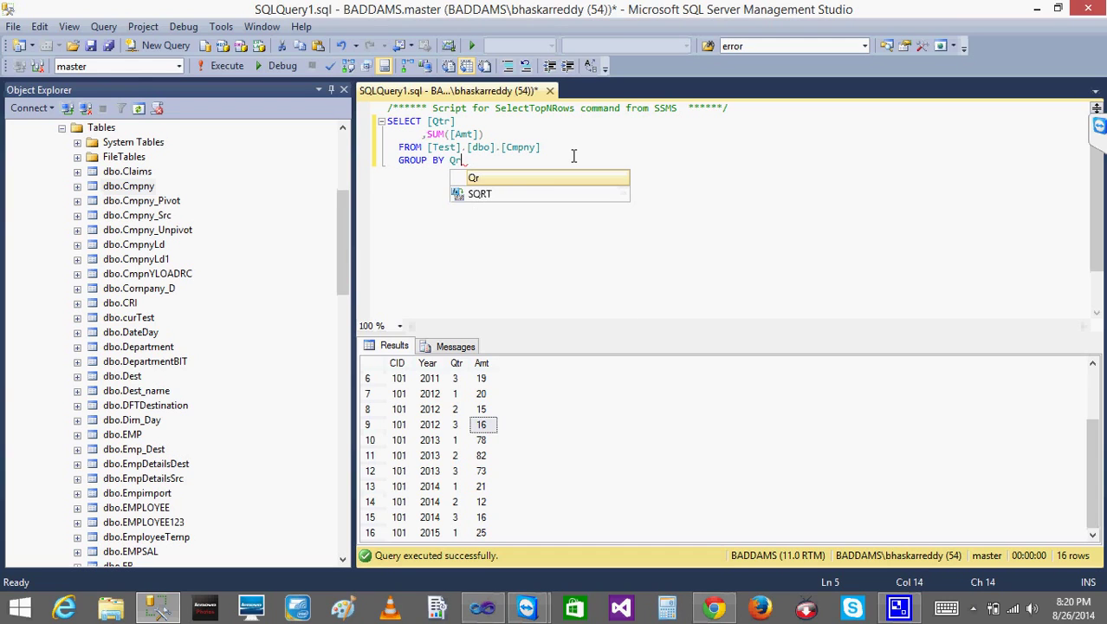
pyautogui.click(236, 68)
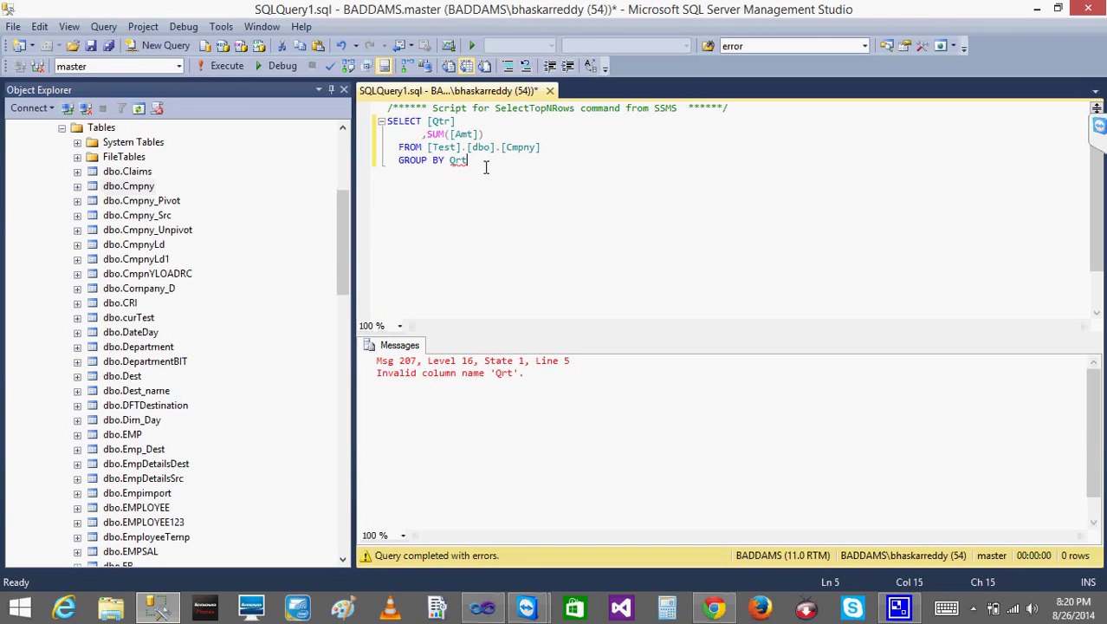
# Step: Correct the grouping column in the Cmpny query to Qtr and execute the query
pyautogui.press('BackSpace')
pyautogui.write('t')
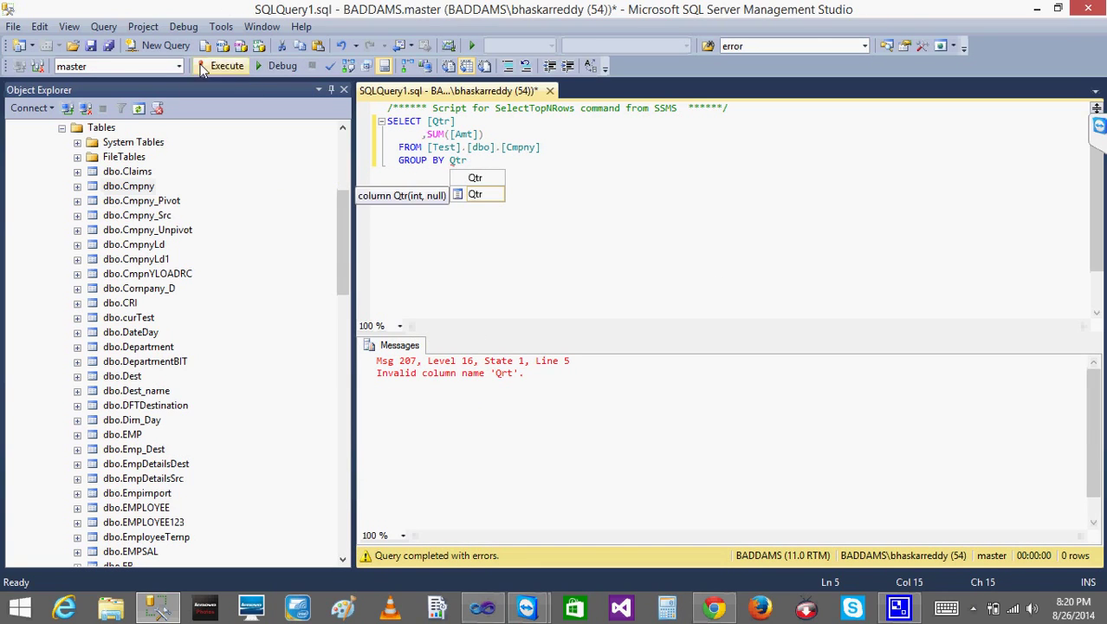
pyautogui.click(227, 66)
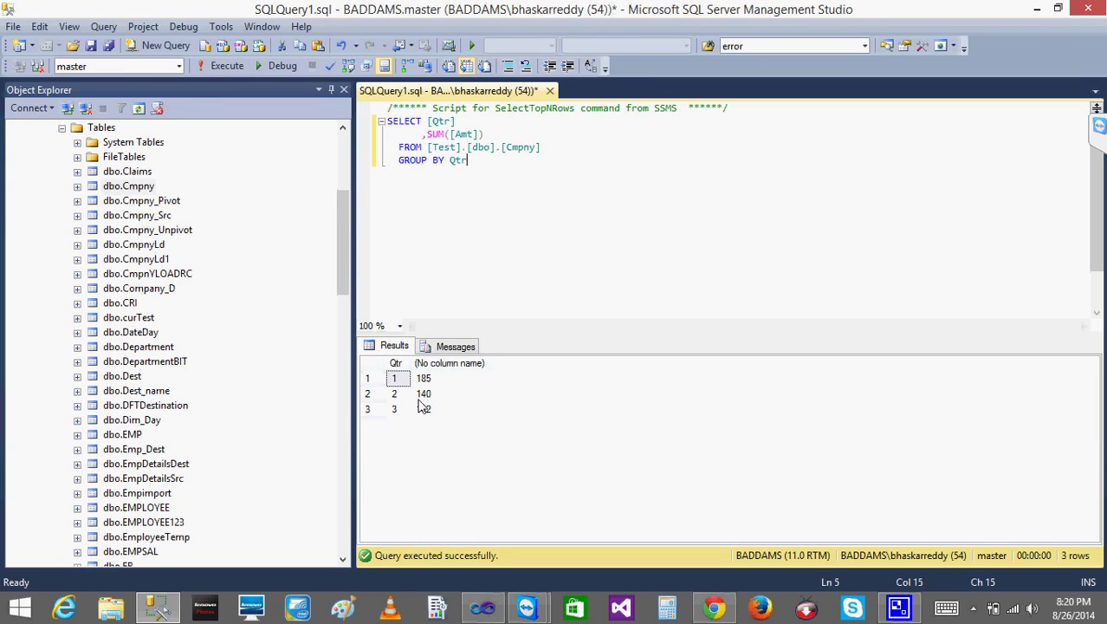
# Step: Switch to the Charts.rdl preview in Visual Studio and compare its bars with the query's quarterly totals in Management Studio
pyautogui.click(483, 607)
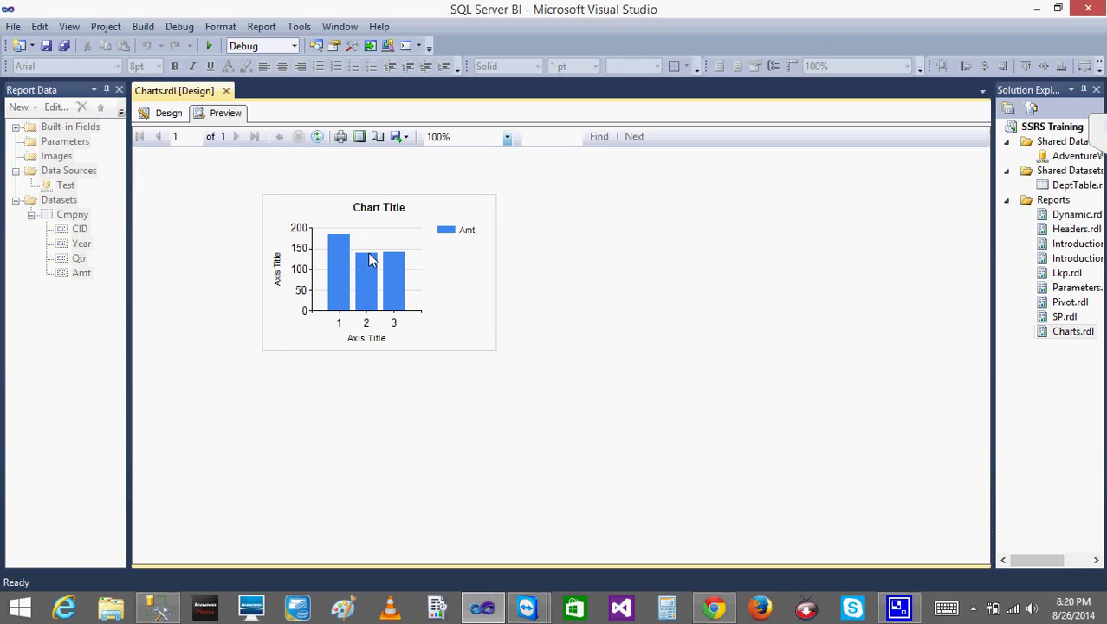
pyautogui.click(490, 610)
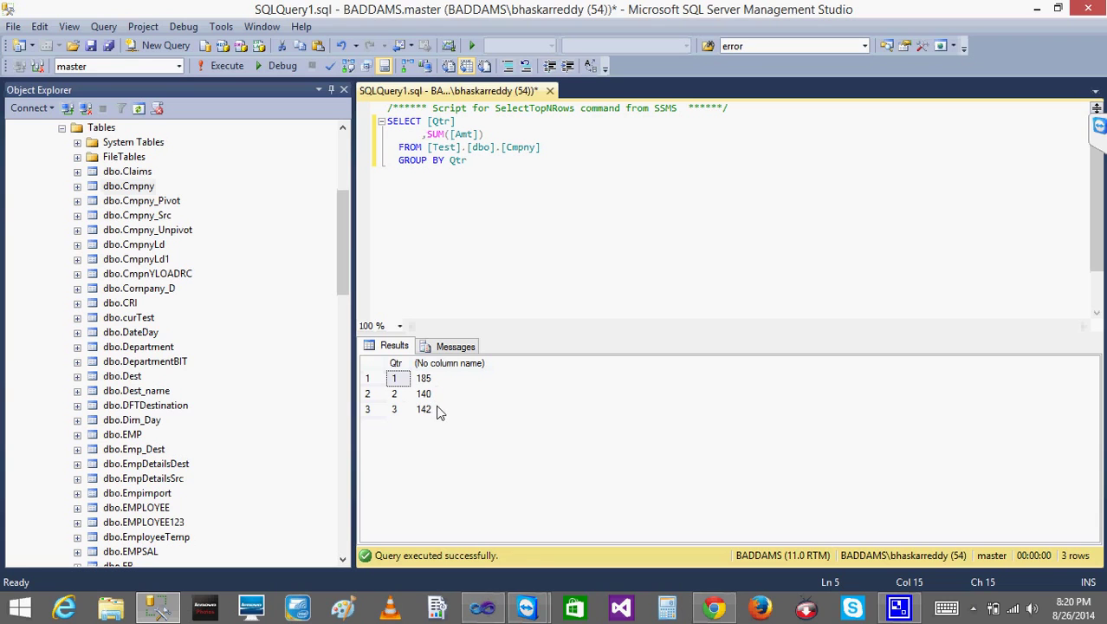
pyautogui.click(482, 609)
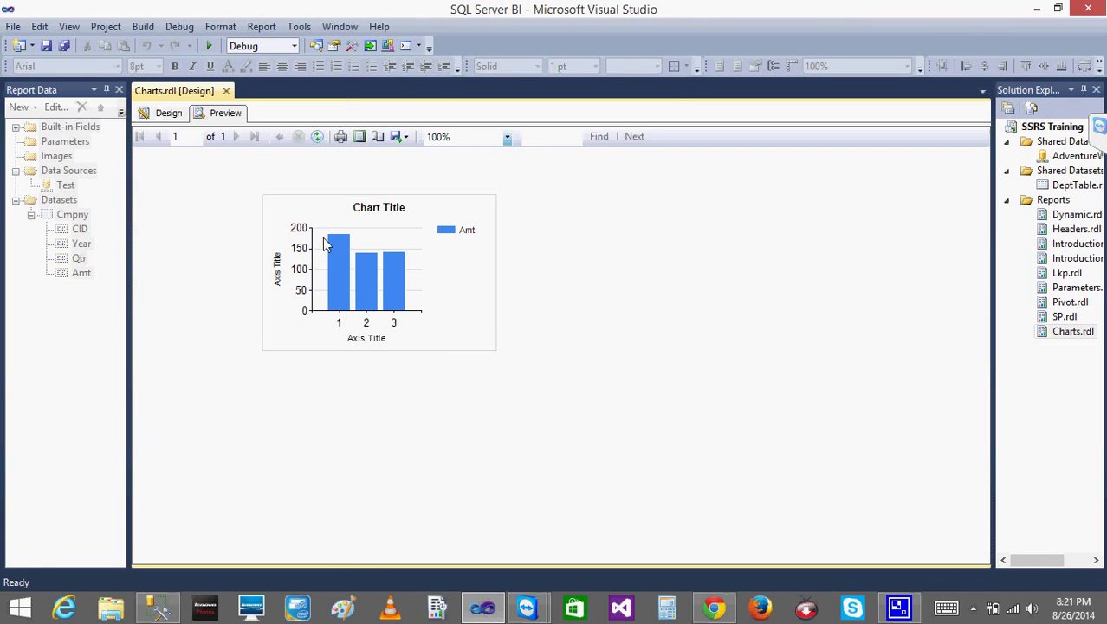
# Step: Show data labels on the chart's Amt series and preview the report
pyautogui.click(158, 114)
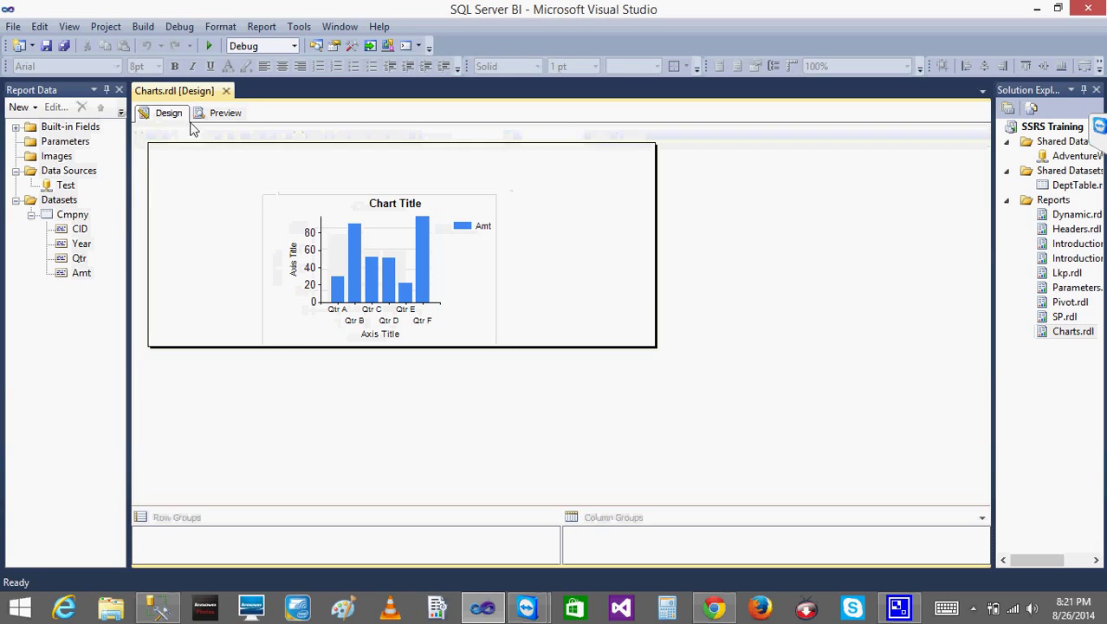
pyautogui.click(359, 283)
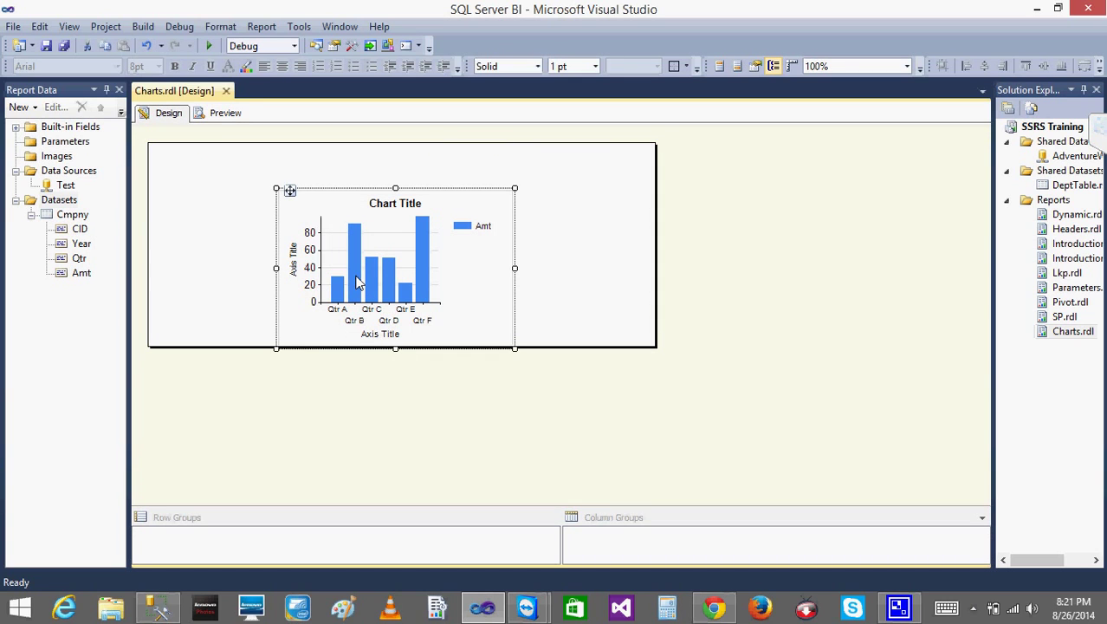
pyautogui.click(358, 283)
pyautogui.rightClick(356, 279)
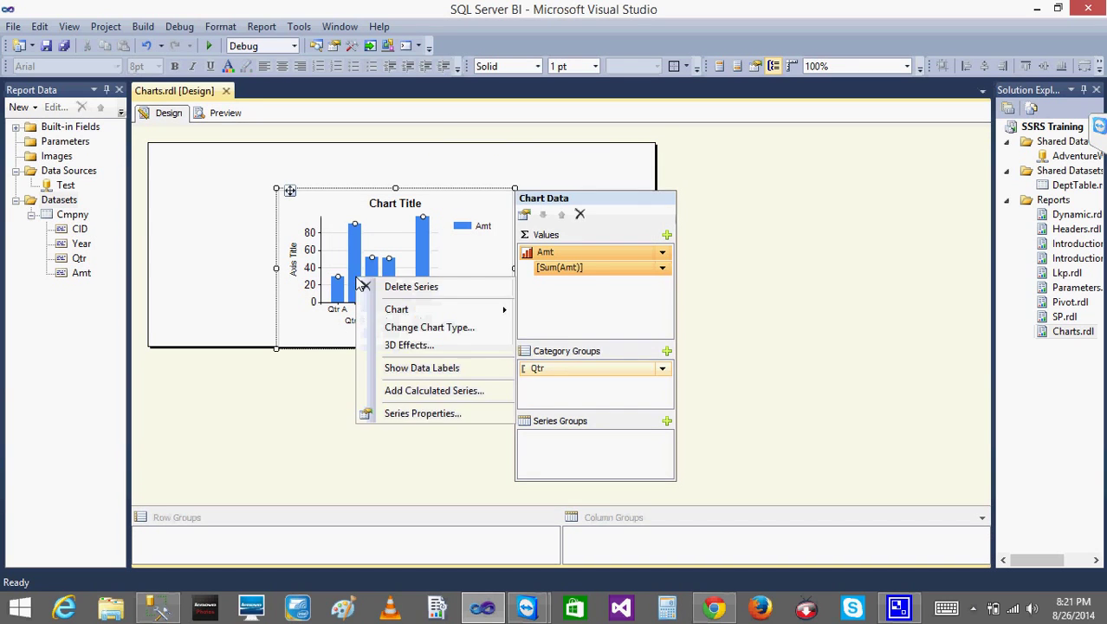
pyautogui.click(437, 369)
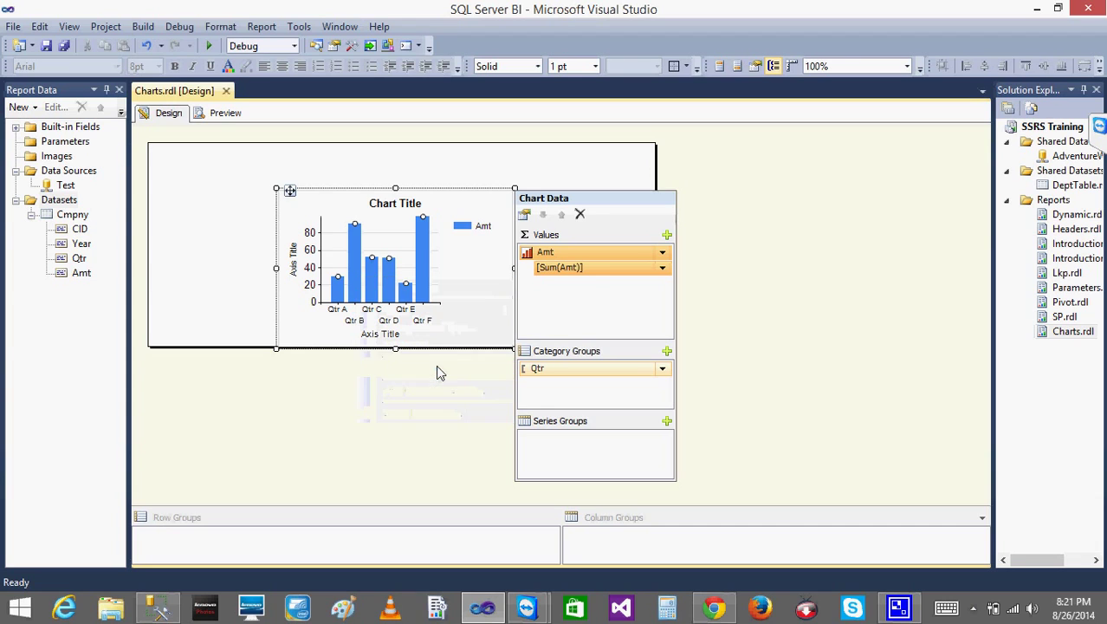
pyautogui.click(424, 374)
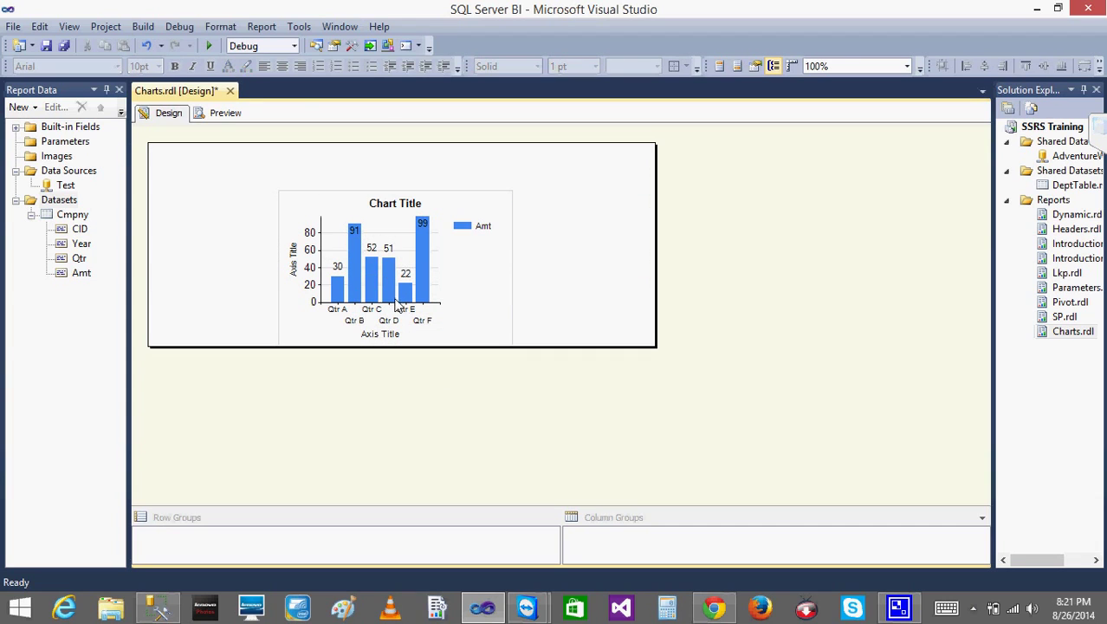
pyautogui.click(232, 116)
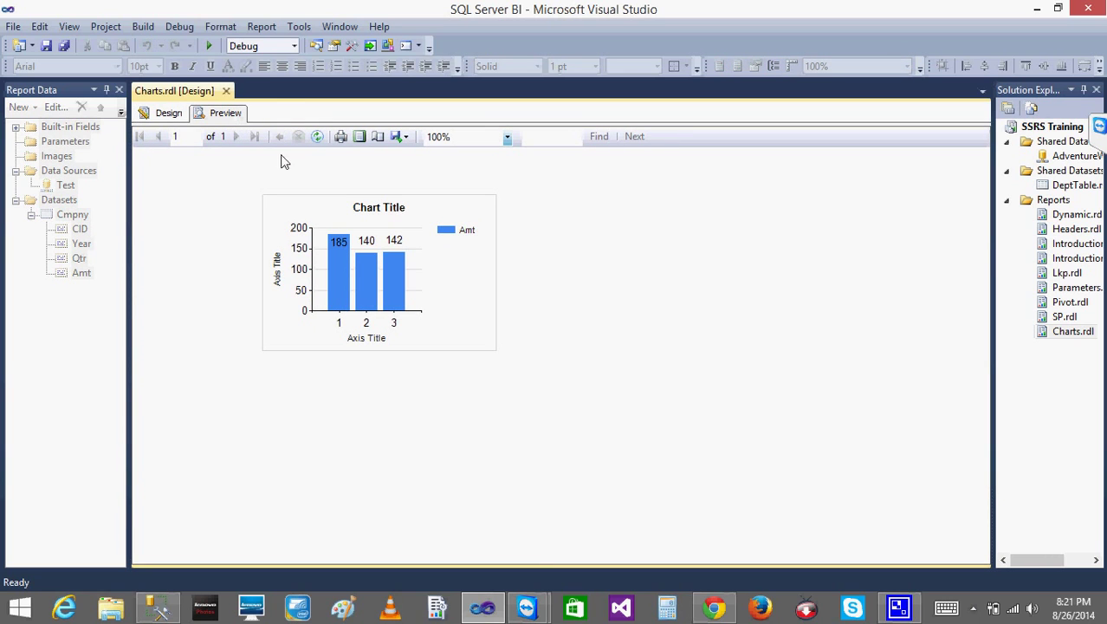
# Step: Compare the chart's data labels with the query results in Management Studio, and return to the report preview in Visual Studio
pyautogui.click(157, 609)
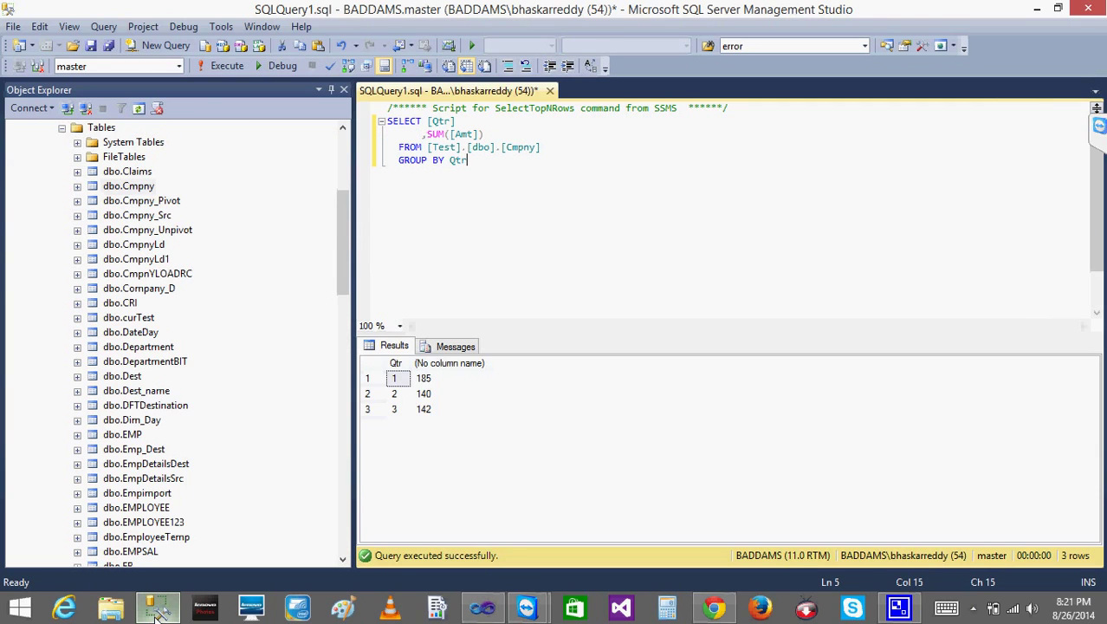
pyautogui.click(157, 609)
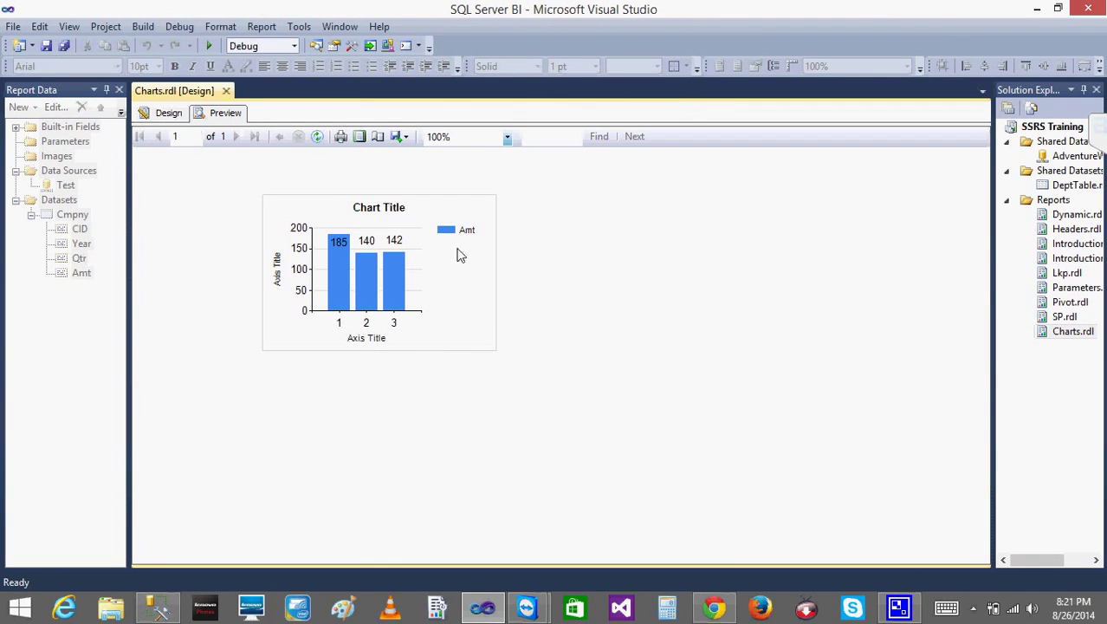
pyautogui.click(183, 115)
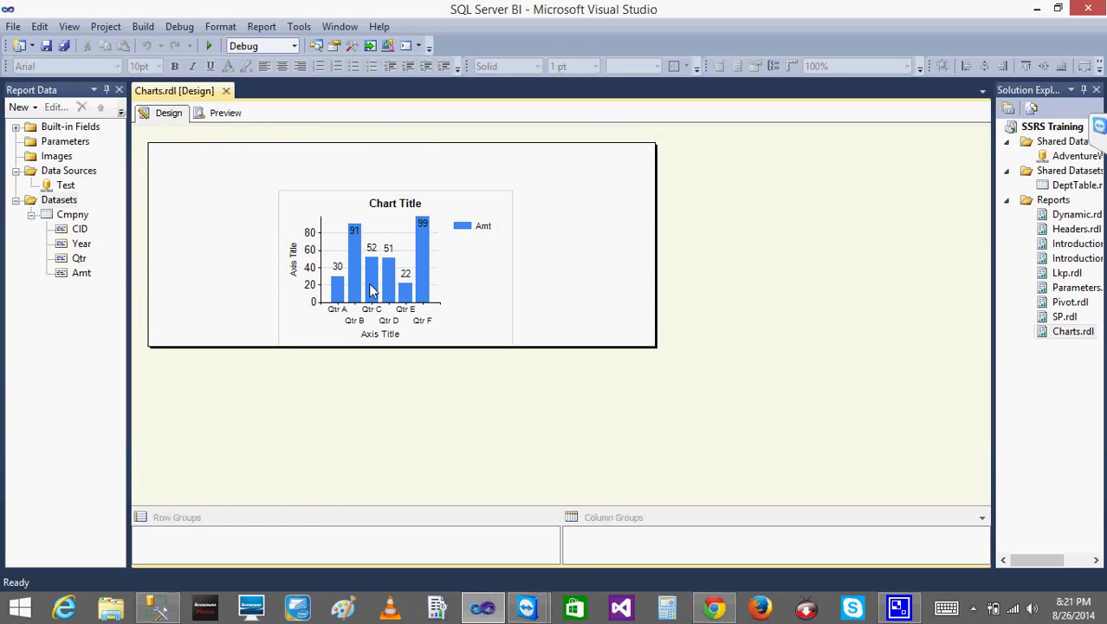
pyautogui.click(229, 114)
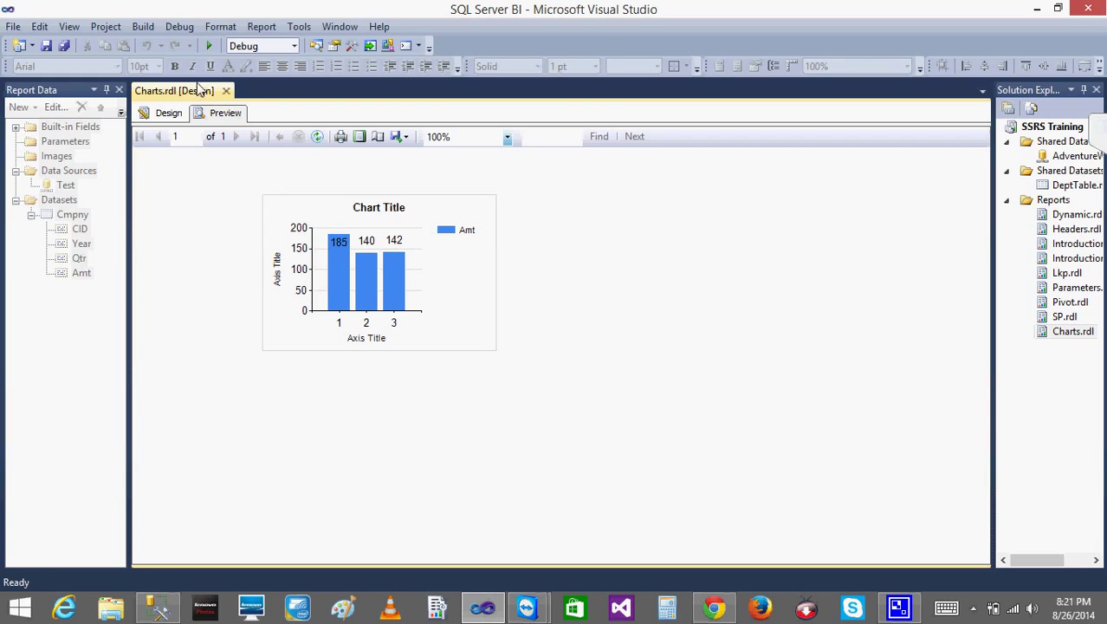
# Step: Review the Show Data Labels option of the Amt series in the design and view the labelled bars in the preview
pyautogui.click(184, 114)
pyautogui.click(358, 263)
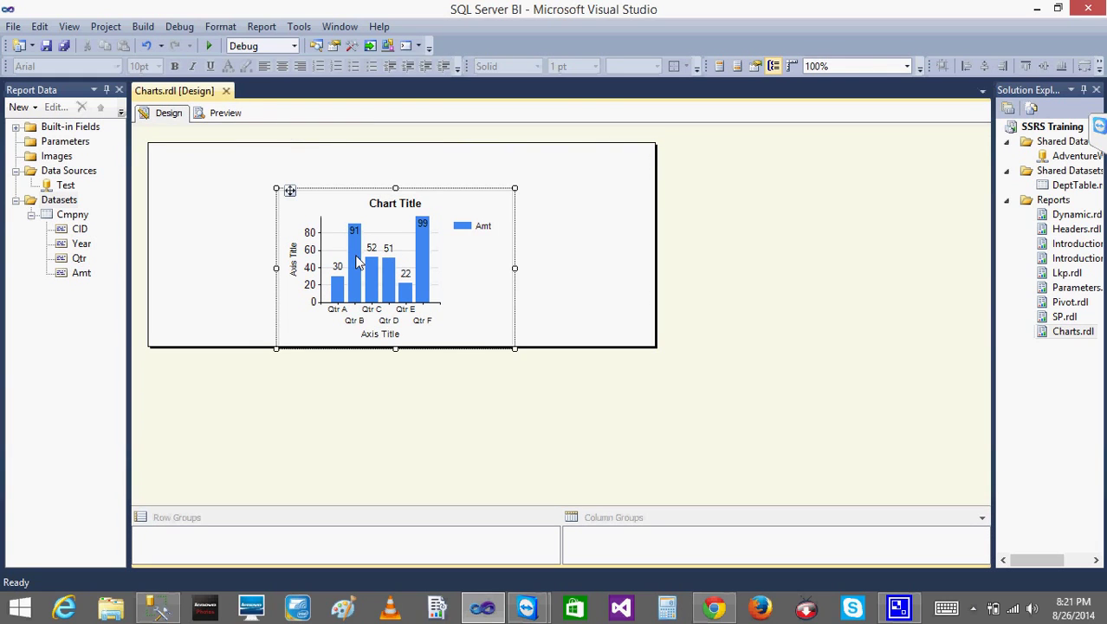
pyautogui.click(357, 263)
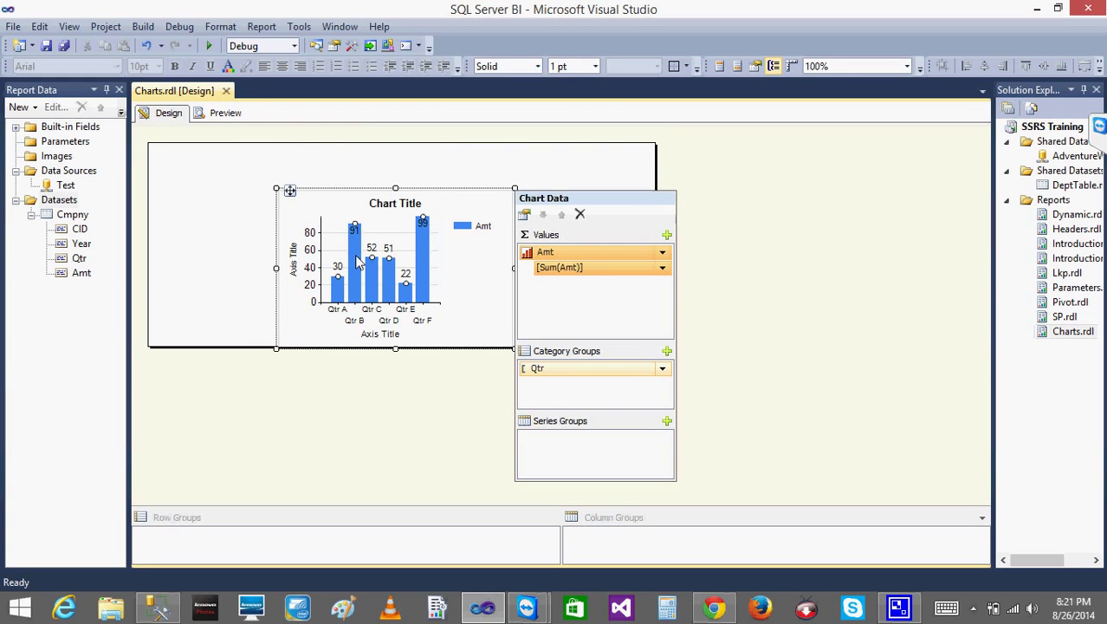
pyautogui.click(373, 390)
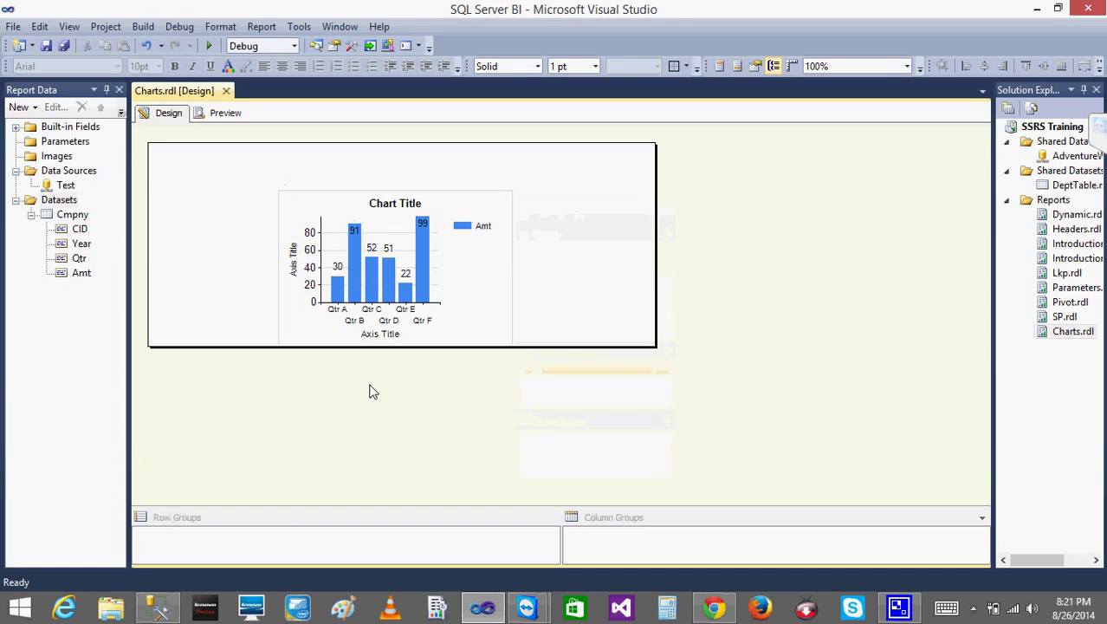
pyautogui.rightClick(356, 261)
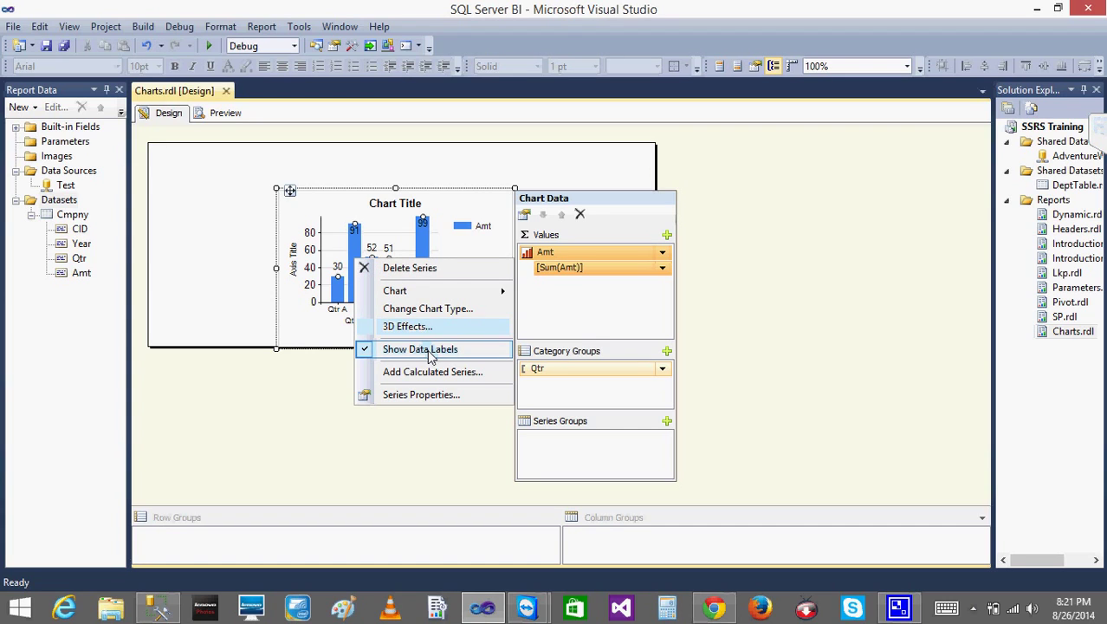
pyautogui.click(314, 355)
pyautogui.click(210, 119)
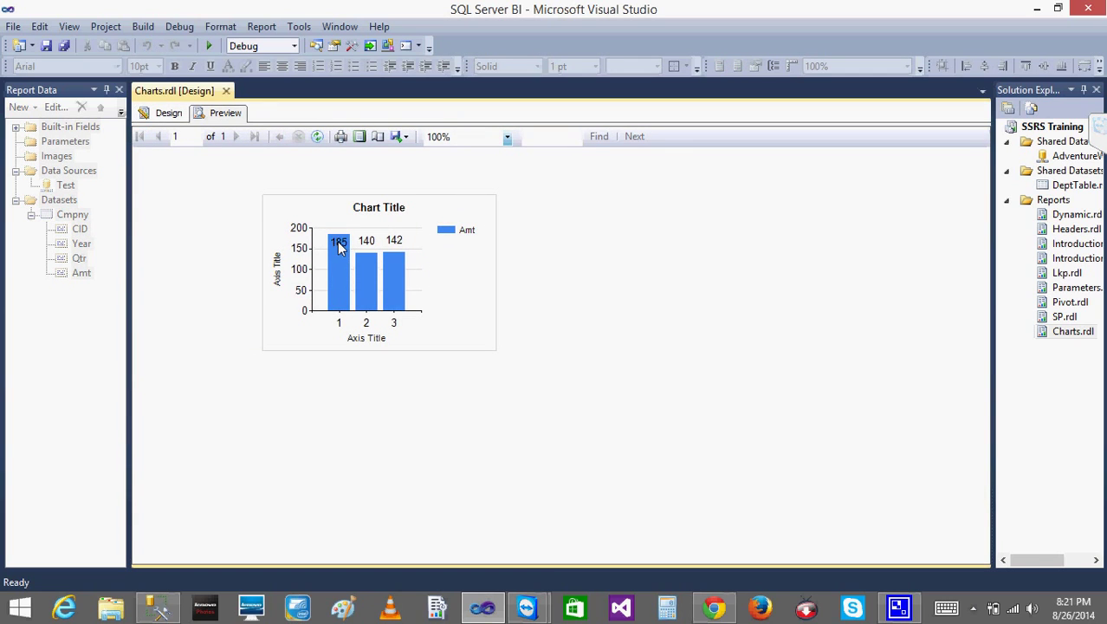
# Step: Add Year to the chart's category groups, place it above Qtr, and preview the report
pyautogui.click(169, 113)
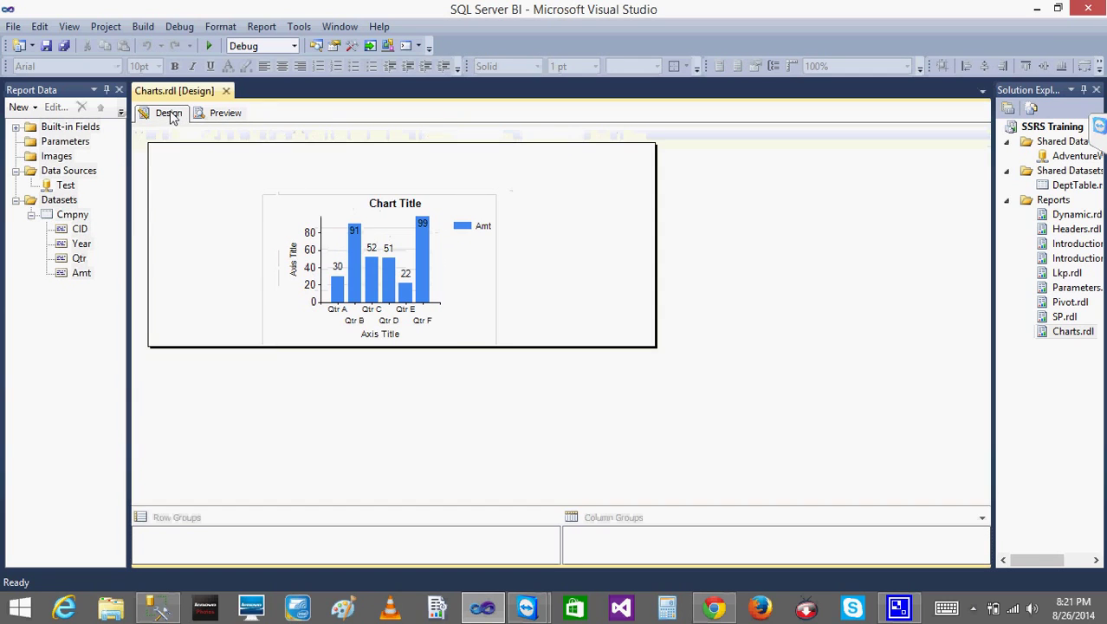
pyautogui.click(398, 301)
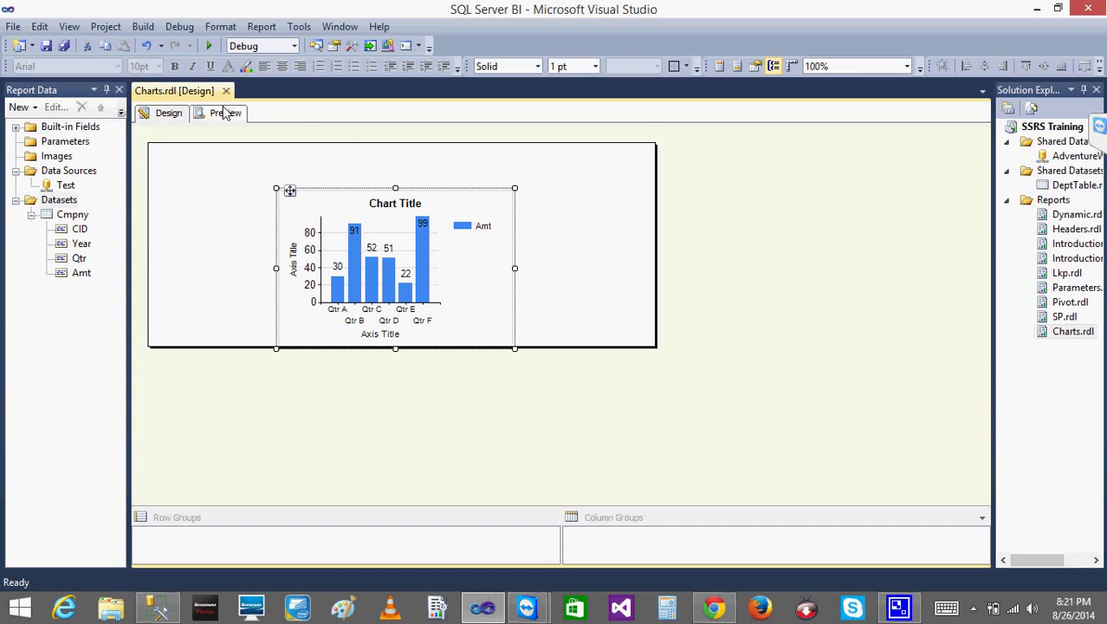
pyautogui.click(385, 280)
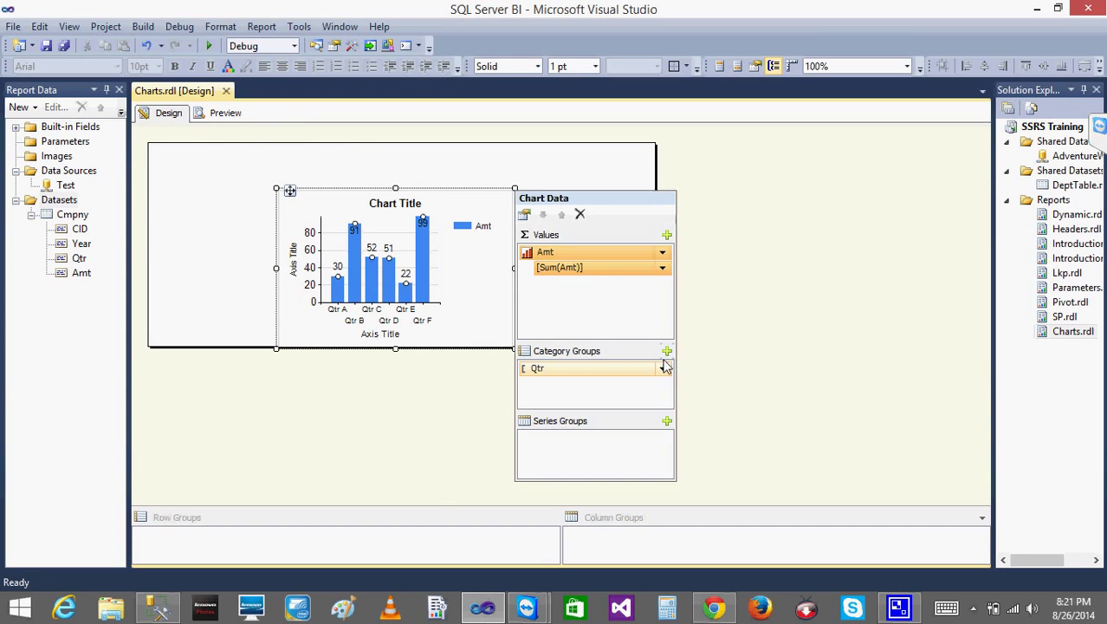
pyautogui.click(667, 350)
pyautogui.click(701, 386)
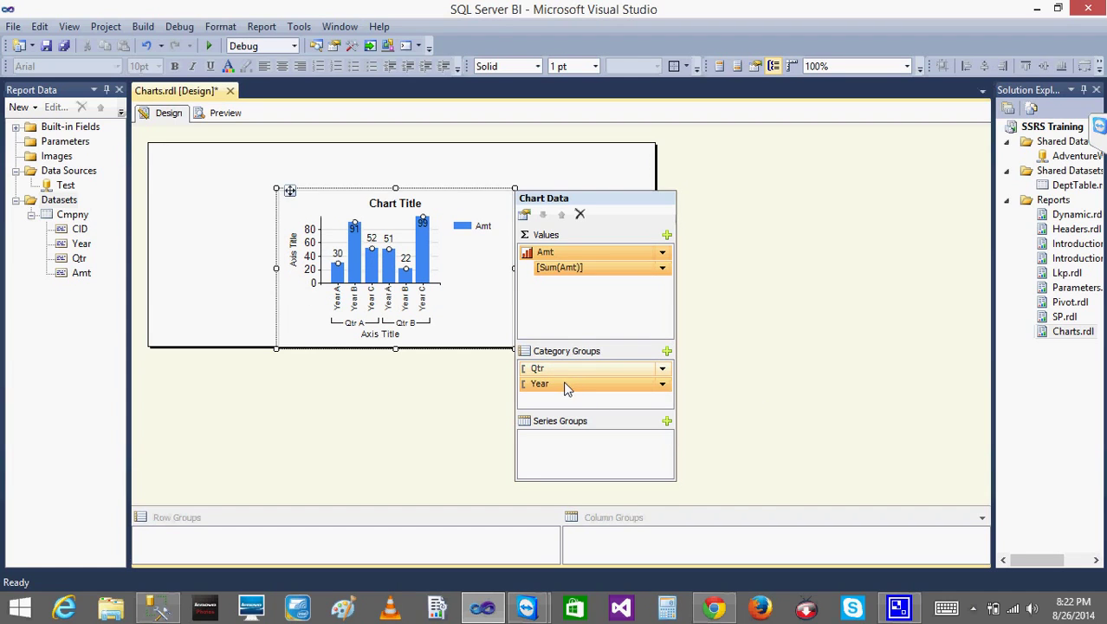
pyautogui.moveTo(562, 370); pyautogui.dragTo(558, 392)
pyautogui.click(442, 419)
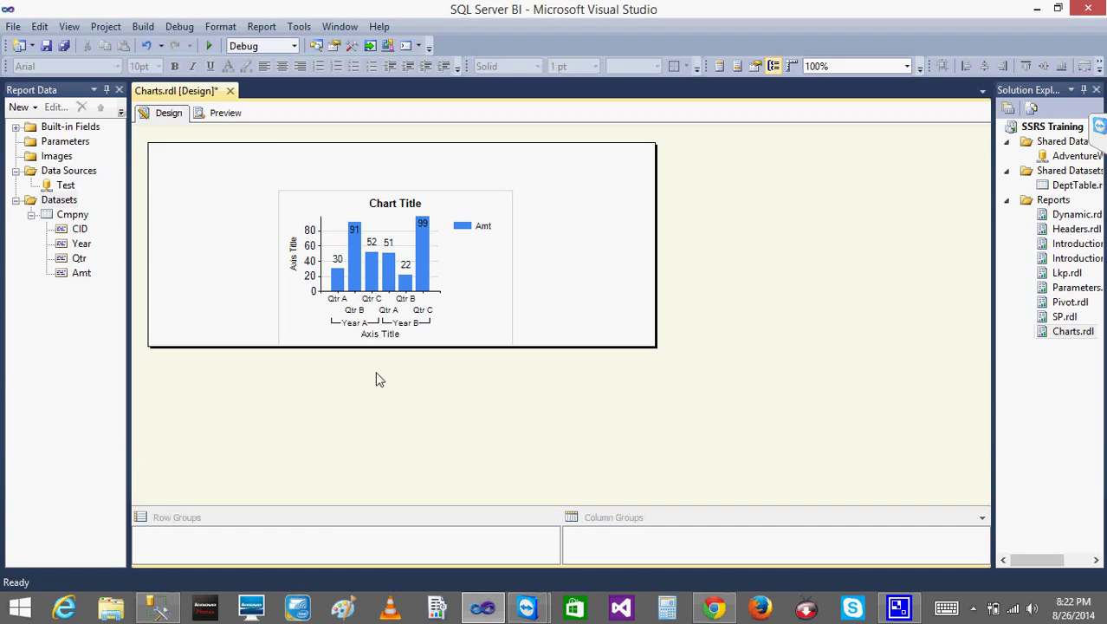
pyautogui.click(226, 116)
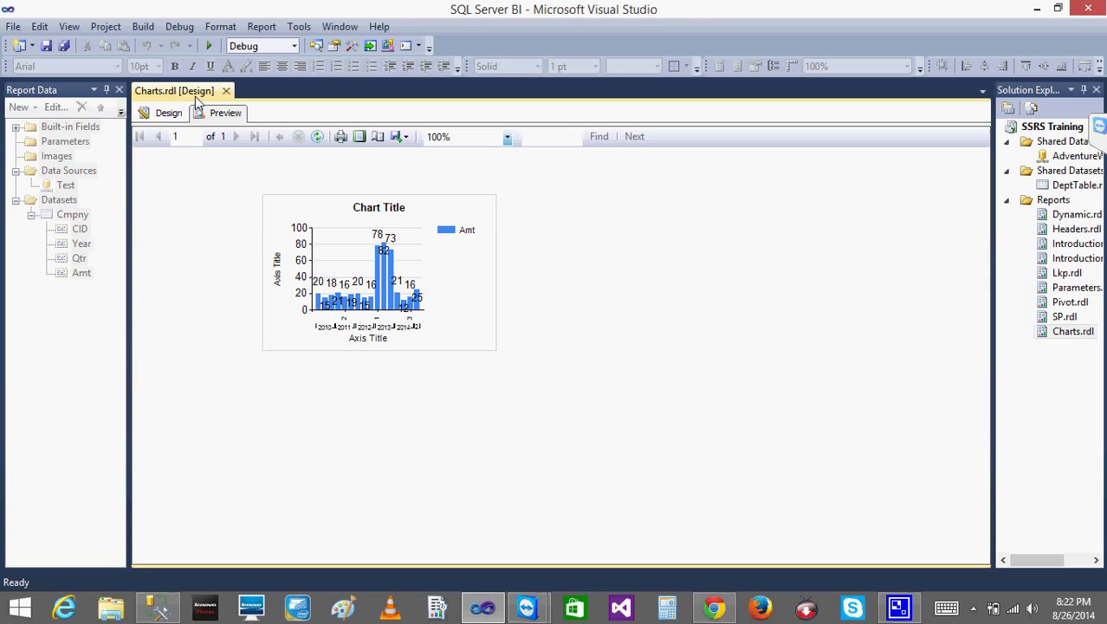
# Step: Enlarge the report body, stretch the chart to nearly fill its width and reach its lower edge, and preview the report
pyautogui.click(169, 122)
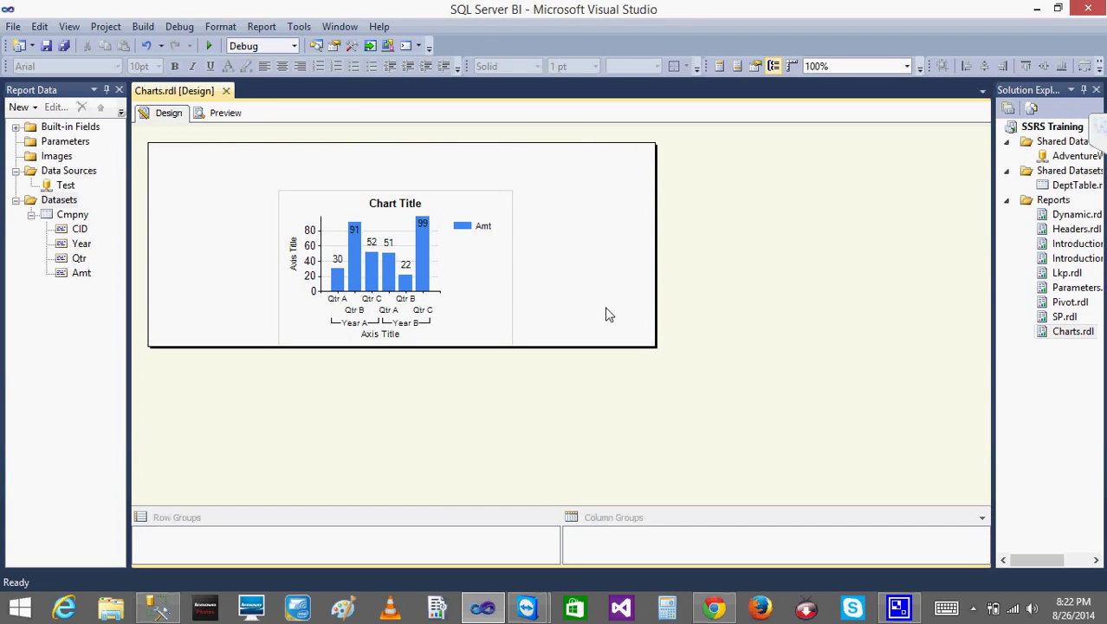
pyautogui.moveTo(659, 349); pyautogui.dragTo(744, 470)
pyautogui.click(436, 334)
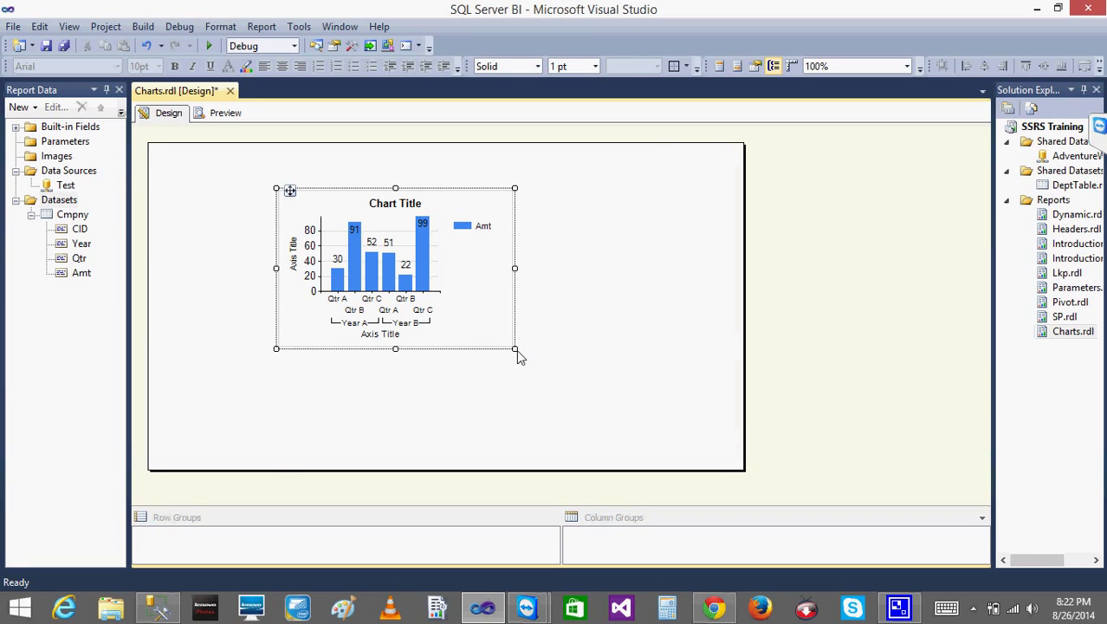
pyautogui.moveTo(515, 349); pyautogui.dragTo(745, 471)
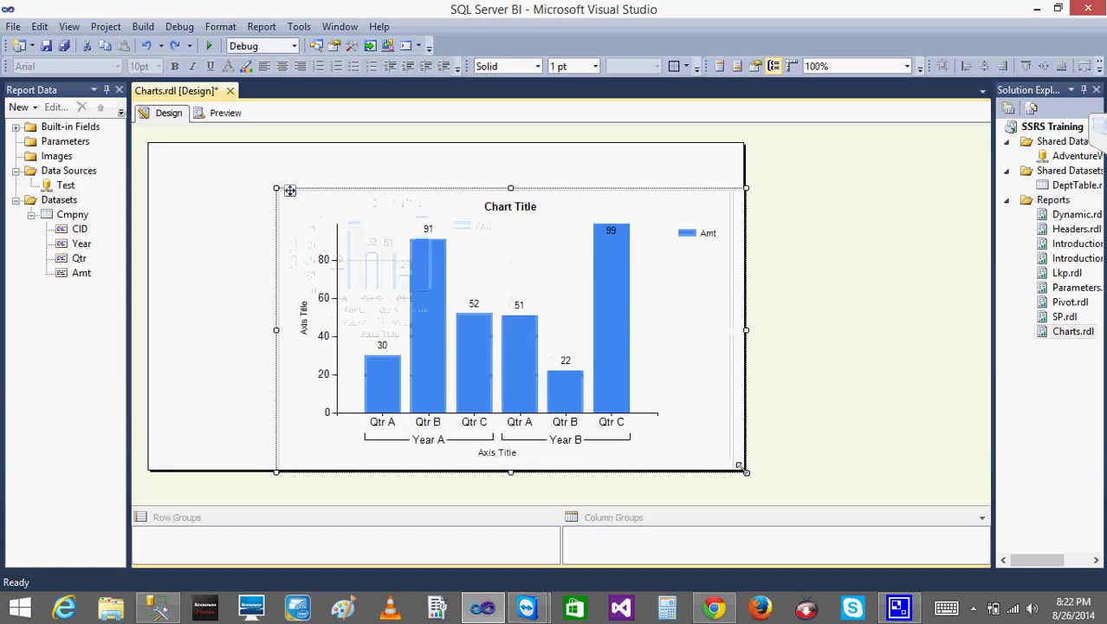
pyautogui.moveTo(276, 328); pyautogui.dragTo(160, 331)
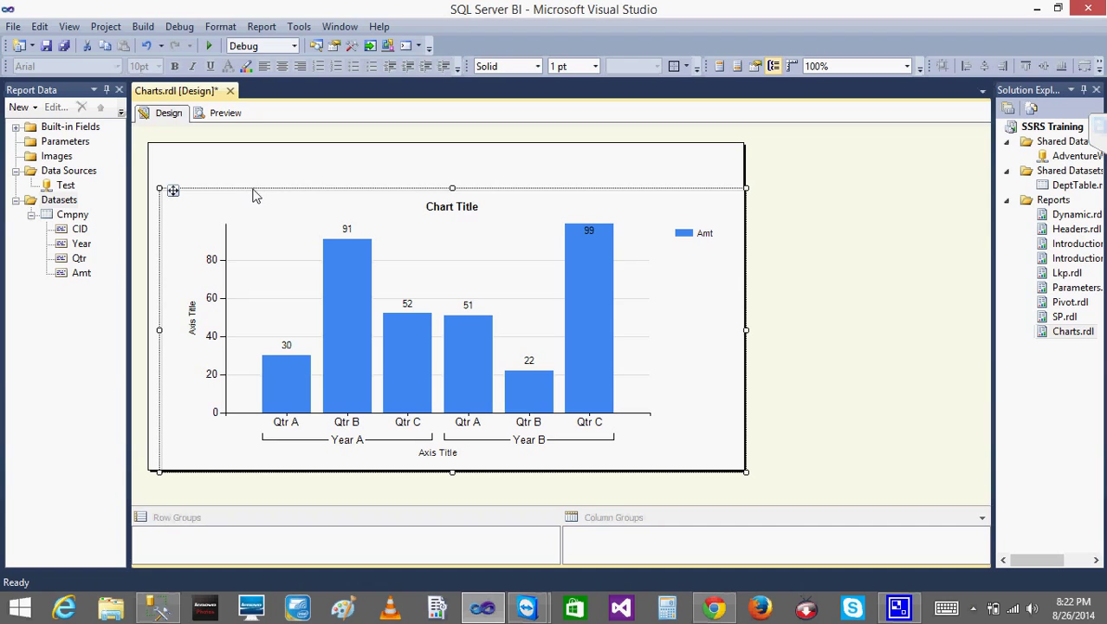
pyautogui.click(227, 115)
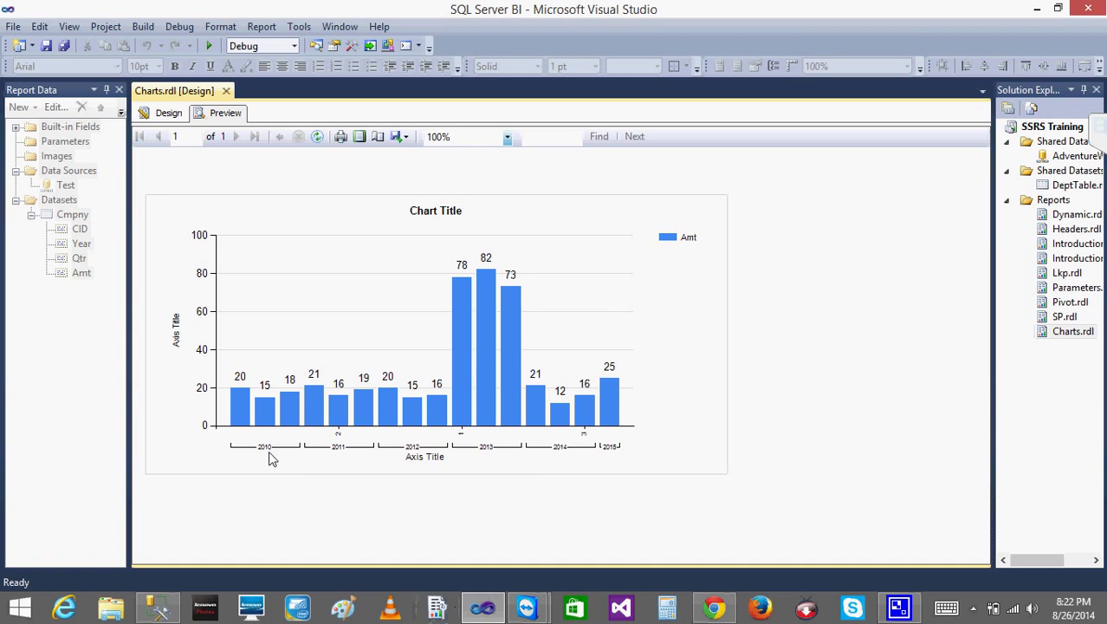
# Step: Switch to SQL Server Management Studio and change the query's grouping clause to GROUP BY Year,Qtr
pyautogui.click(158, 607)
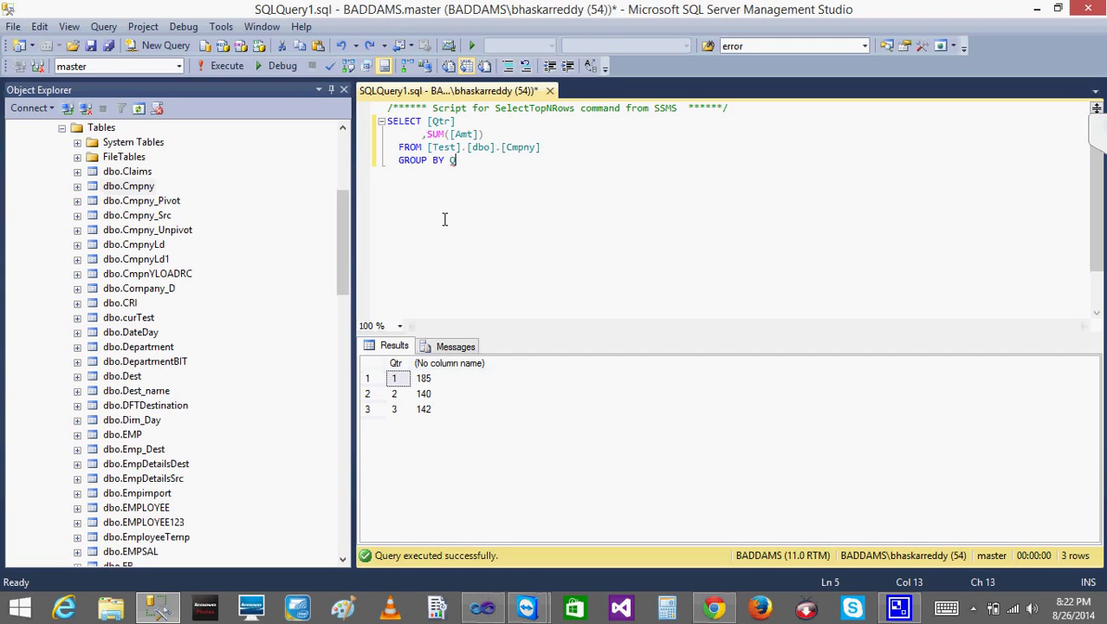
pyautogui.write('ear')
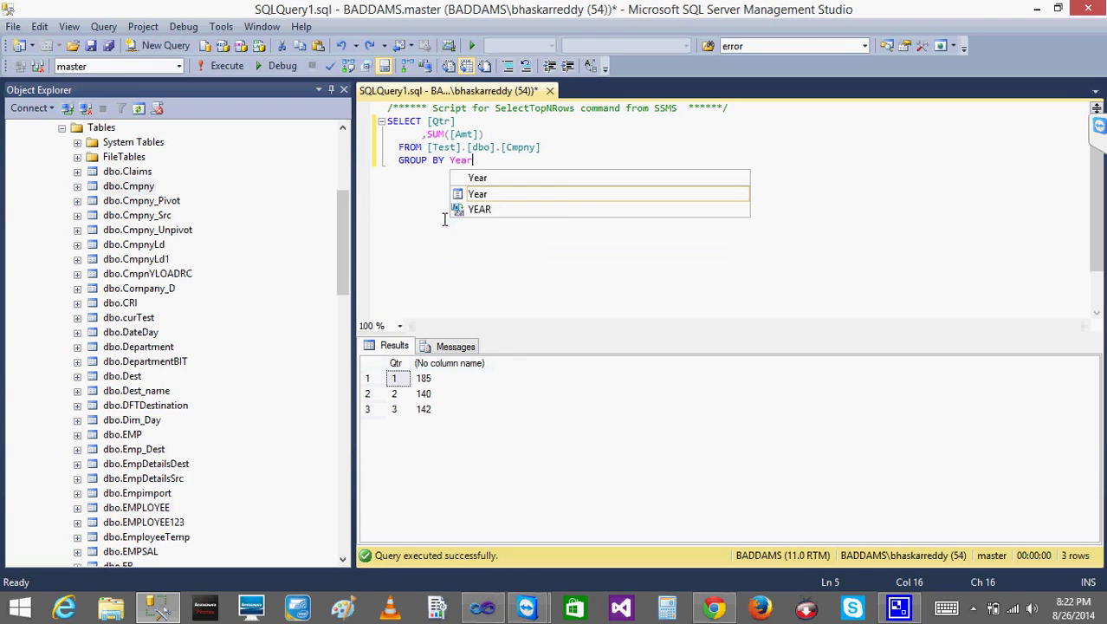
pyautogui.write(',Qtr')
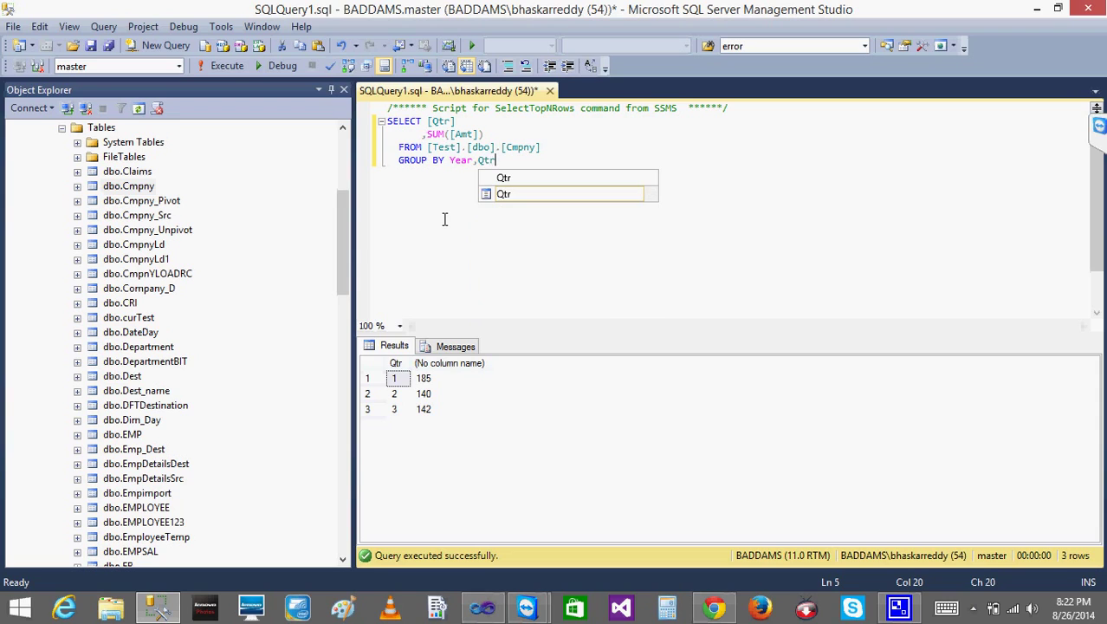
pyautogui.press('Escape')
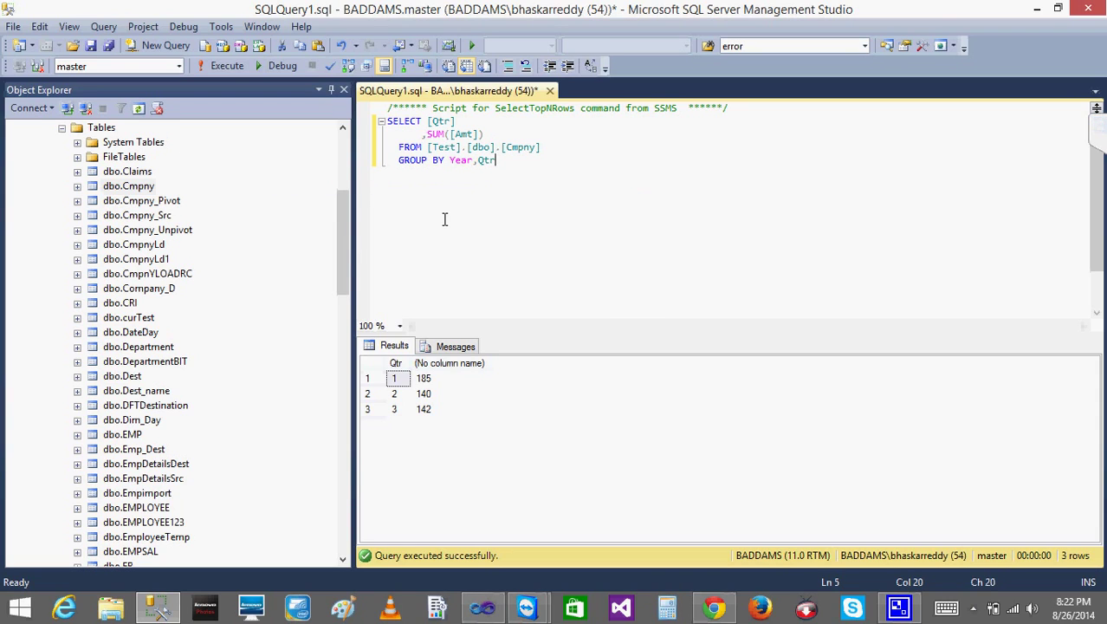
# Step: Add Year before Qtr in the query's SELECT list and run the query
pyautogui.press('Up')
pyautogui.press('Up')
pyautogui.press('Left')
pyautogui.press('Left')
pyautogui.press('Left')
pyautogui.press('Left')
pyautogui.write('Year')
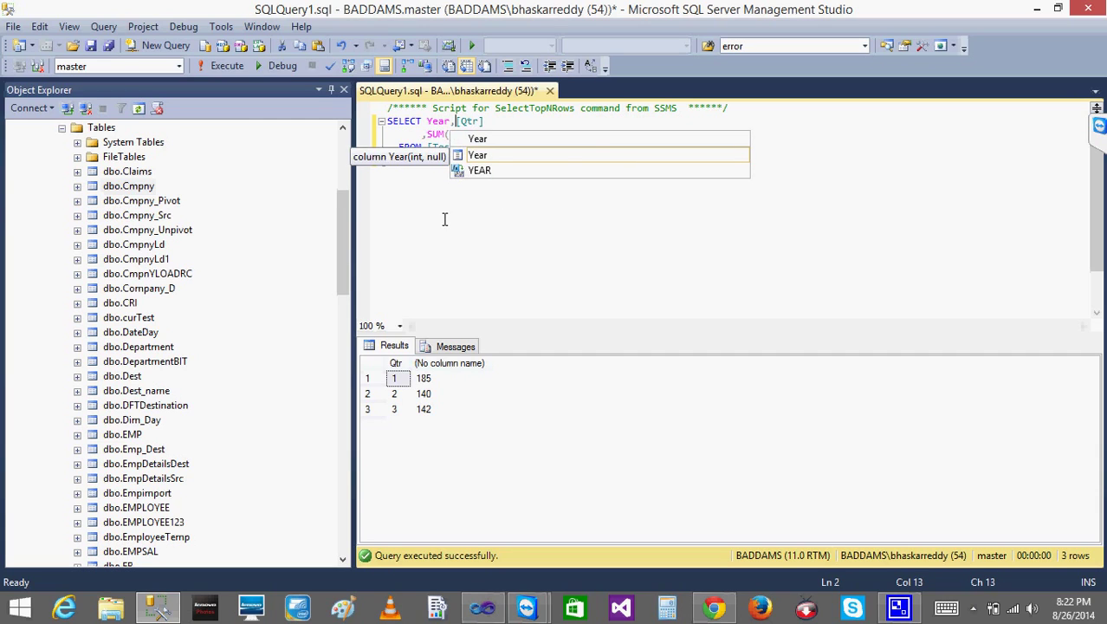
pyautogui.write(',')
pyautogui.hotkey('ctrl', 'End')
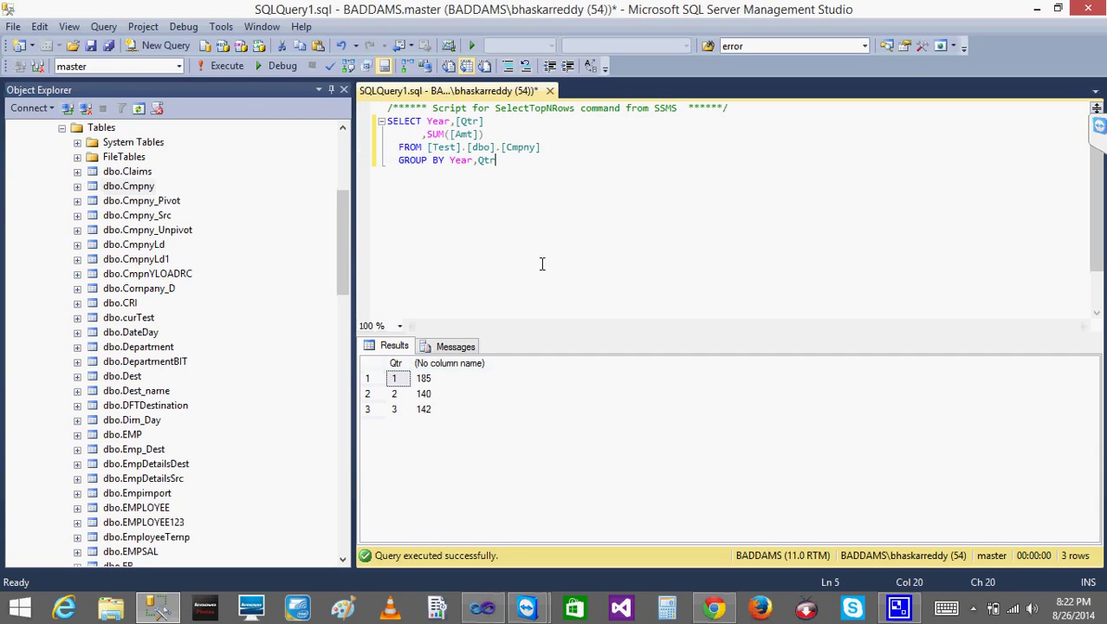
pyautogui.click(221, 66)
pyautogui.click(400, 382)
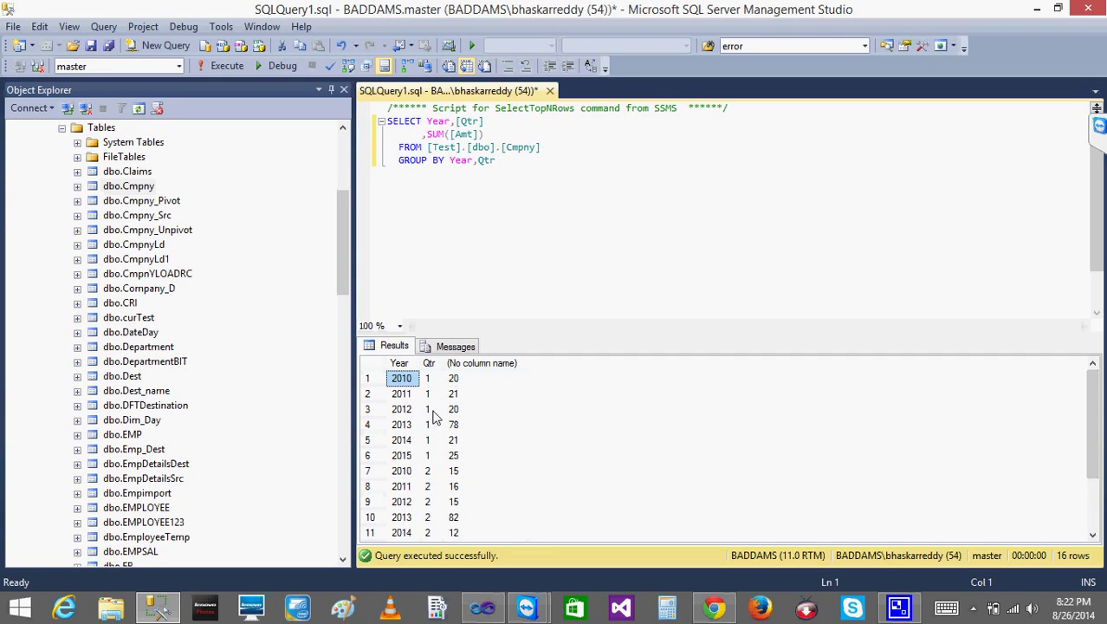
# Step: Sort the query with ORDER BY Year,Qtr and run it again
pyautogui.click(518, 159)
pyautogui.press('Return')
pyautogui.write('ORDER ')
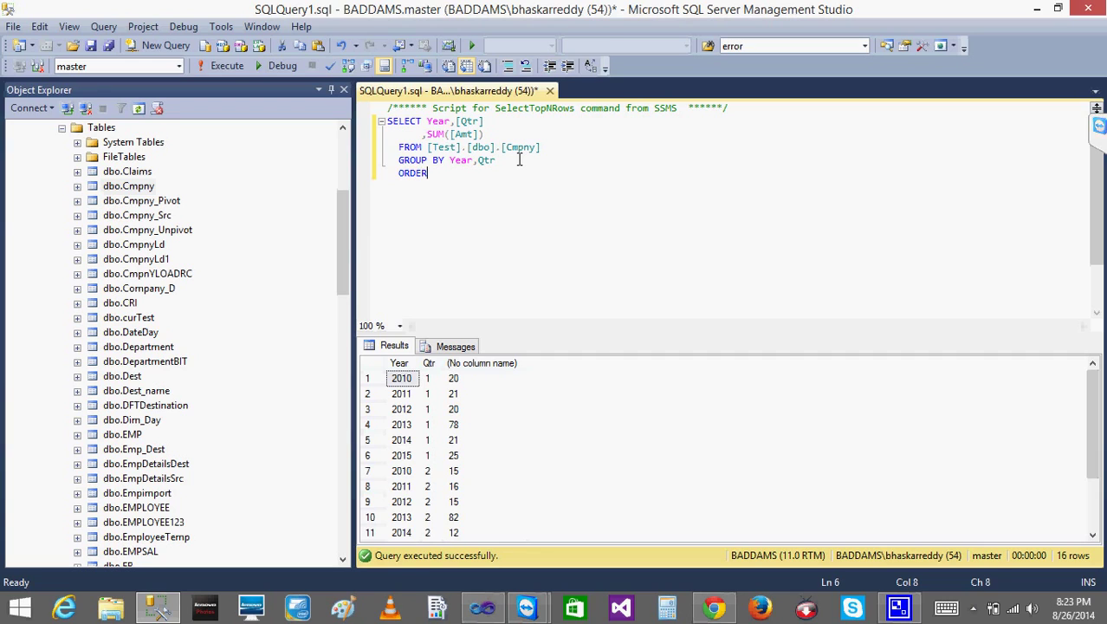
pyautogui.write('BY Year')
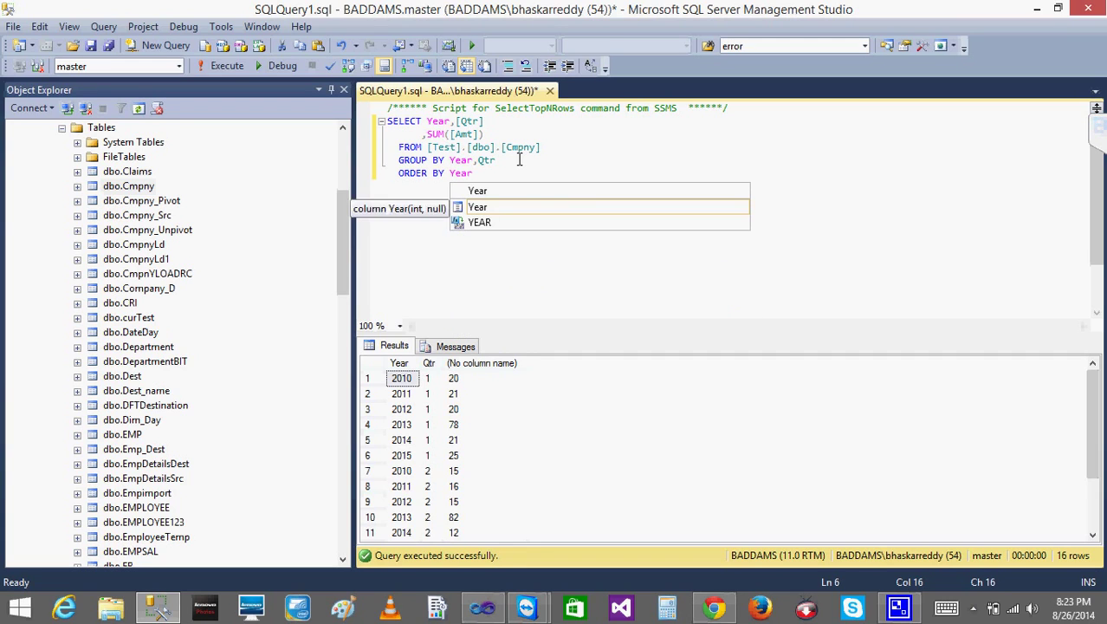
pyautogui.write(',Qtr')
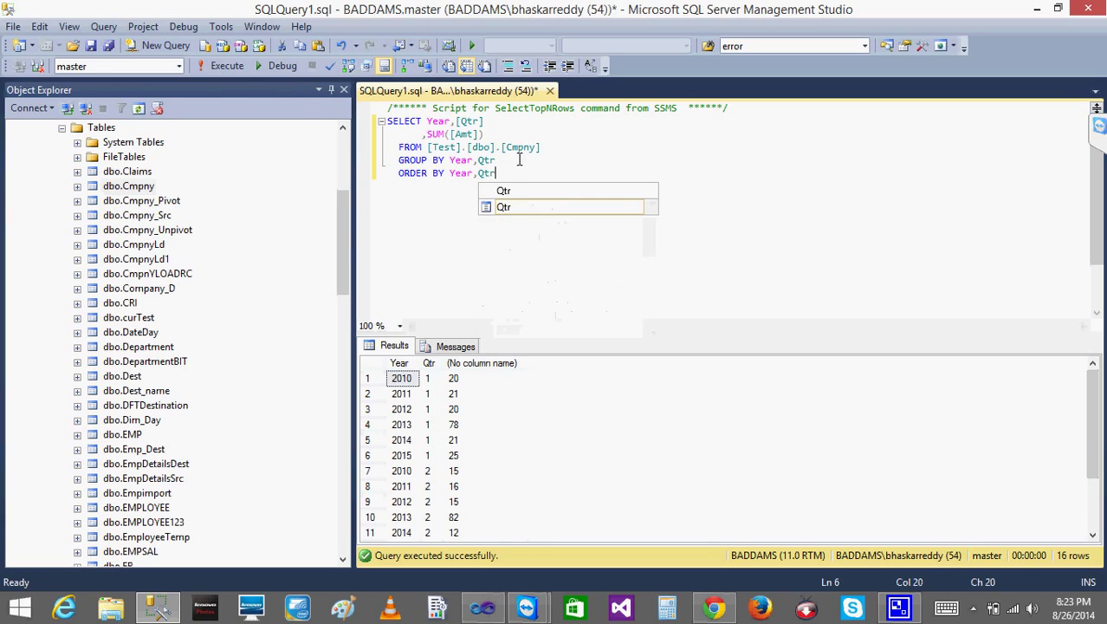
pyautogui.click(216, 70)
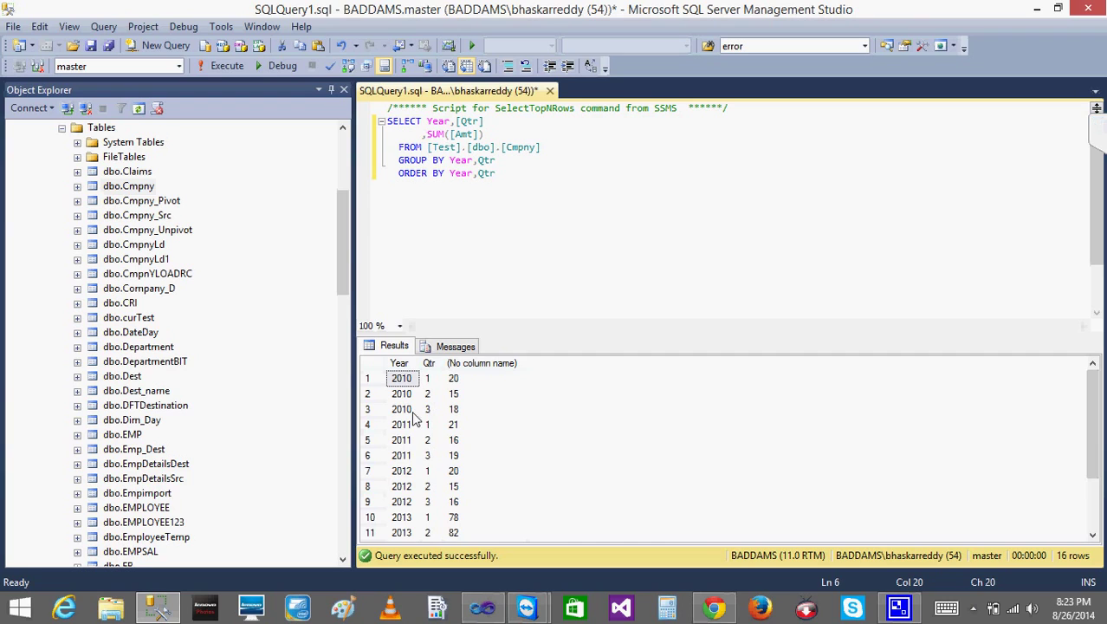
# Step: Examine the three-part table name [Test].[dbo].[Cmpny] in the FROM clause against the selected database
pyautogui.moveTo(425, 147); pyautogui.dragTo(463, 148)
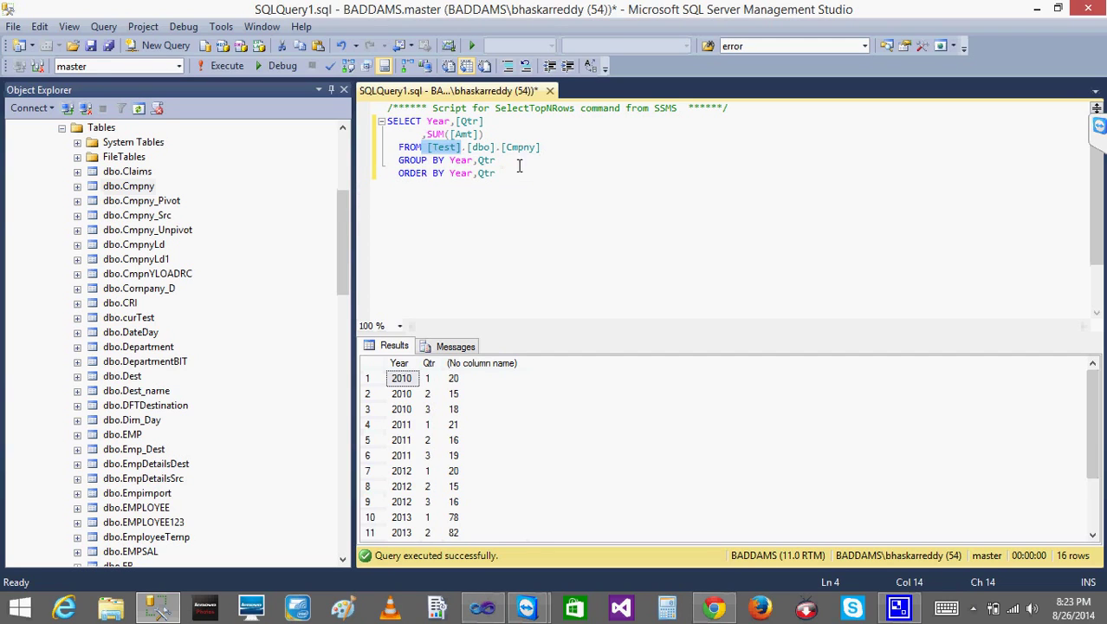
pyautogui.click(506, 227)
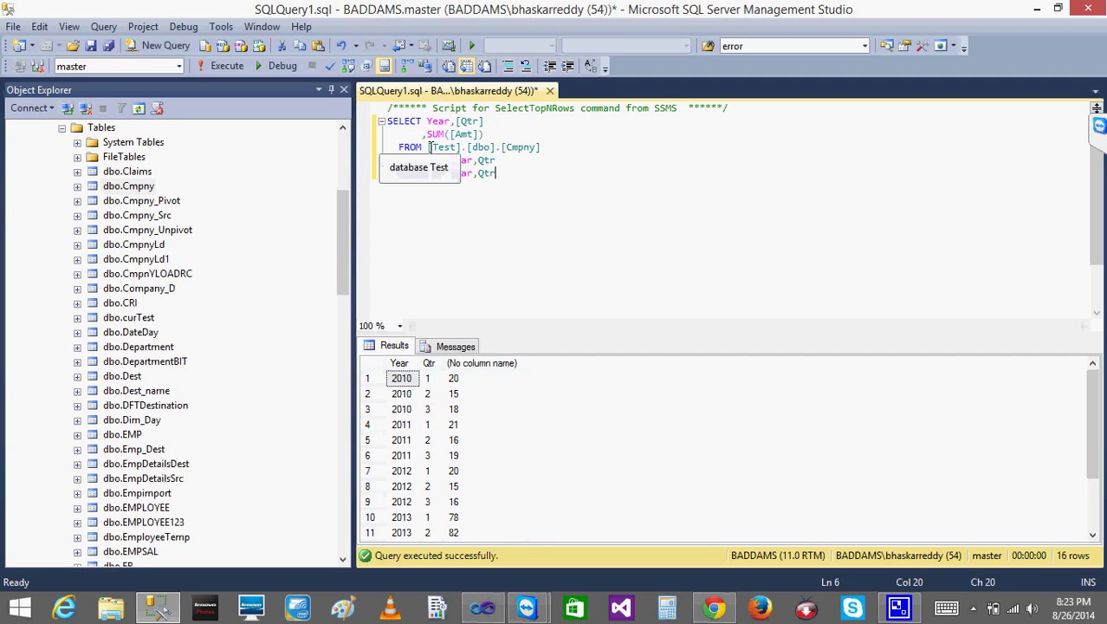
pyautogui.moveTo(426, 149); pyautogui.dragTo(465, 149)
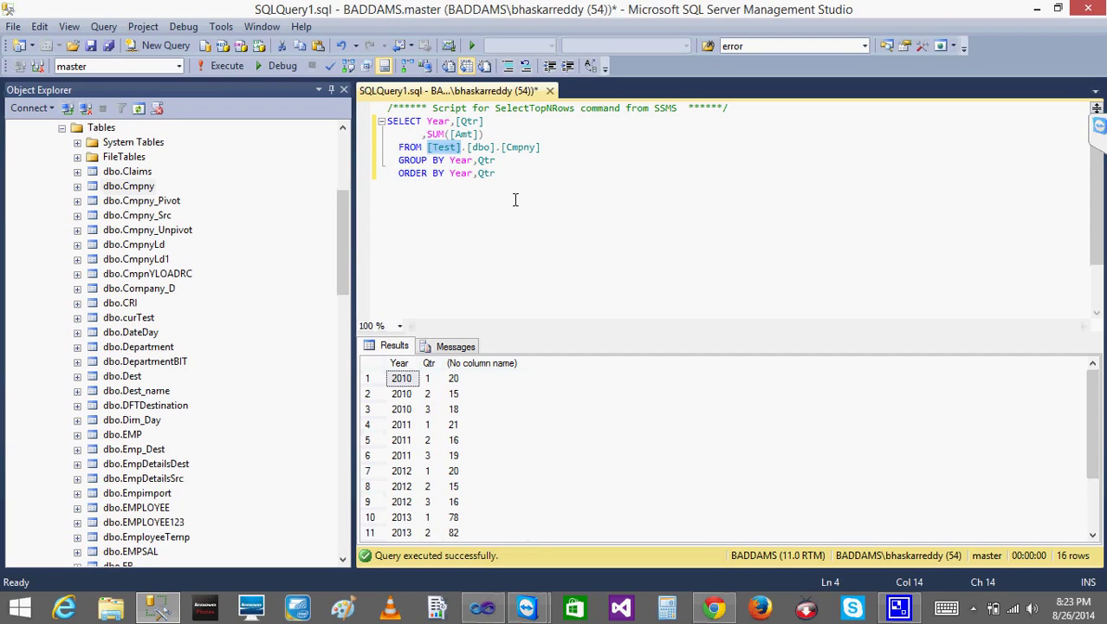
pyautogui.click(500, 172)
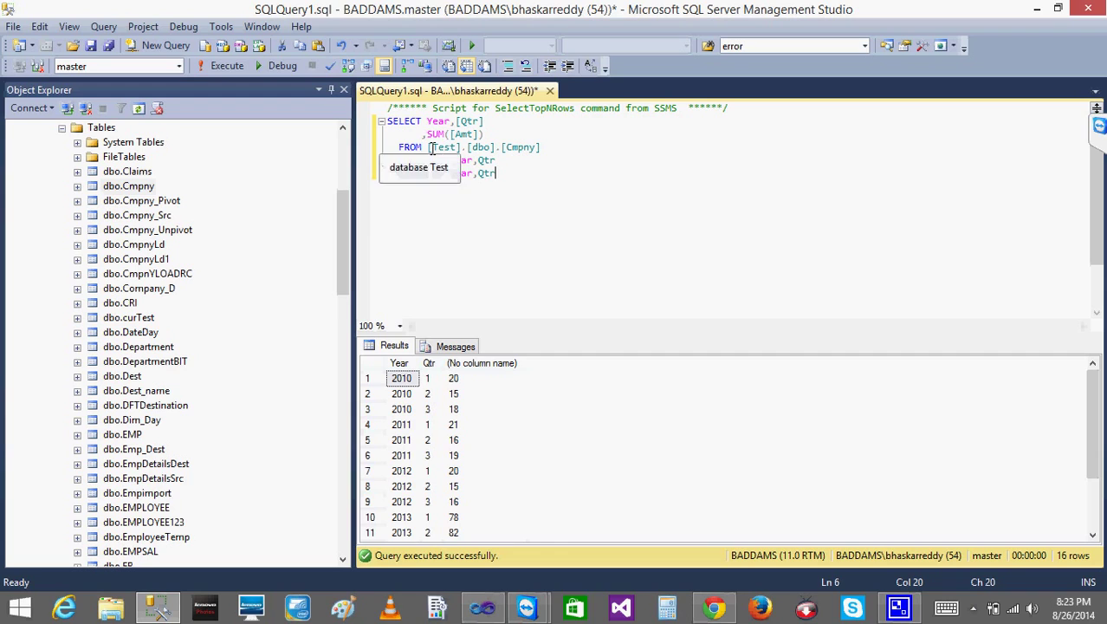
pyautogui.moveTo(427, 147); pyautogui.dragTo(538, 147)
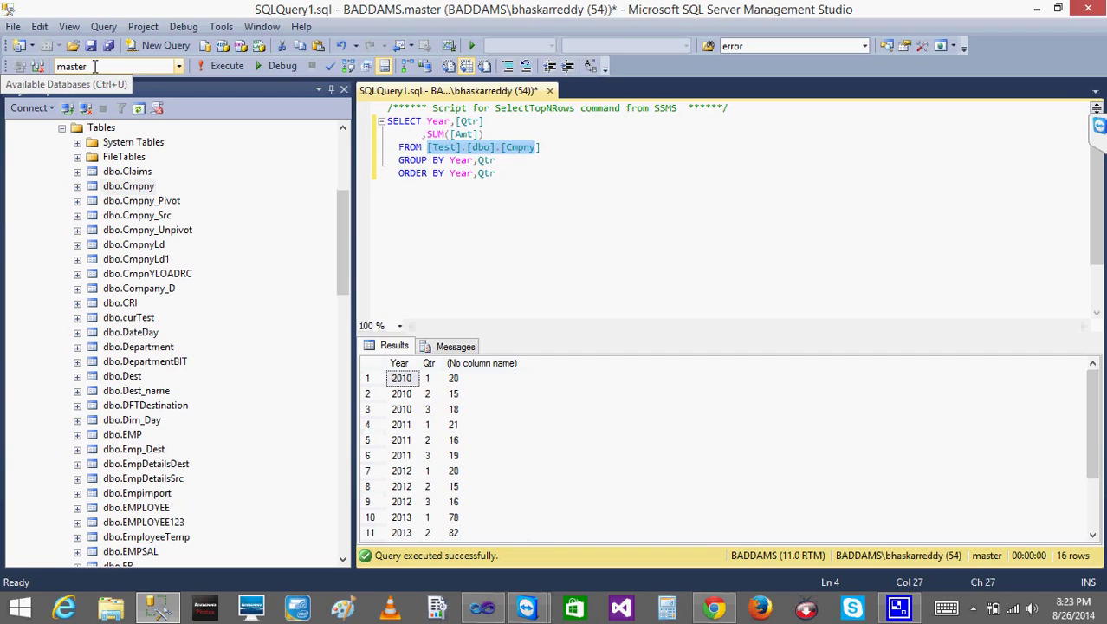
pyautogui.click(409, 238)
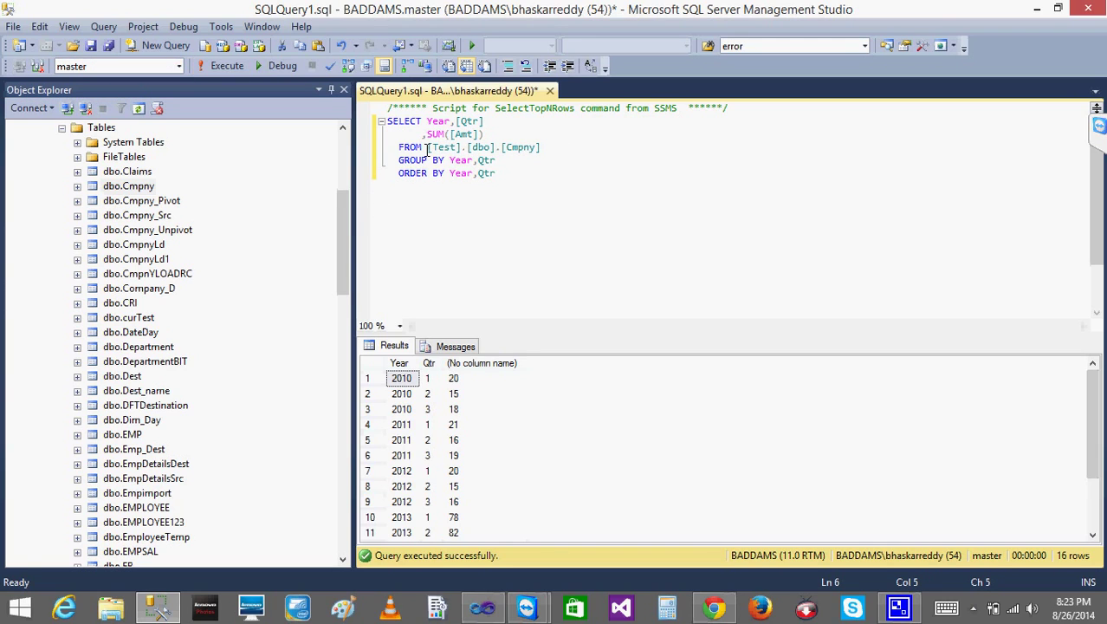
pyautogui.moveTo(426, 147); pyautogui.dragTo(561, 148)
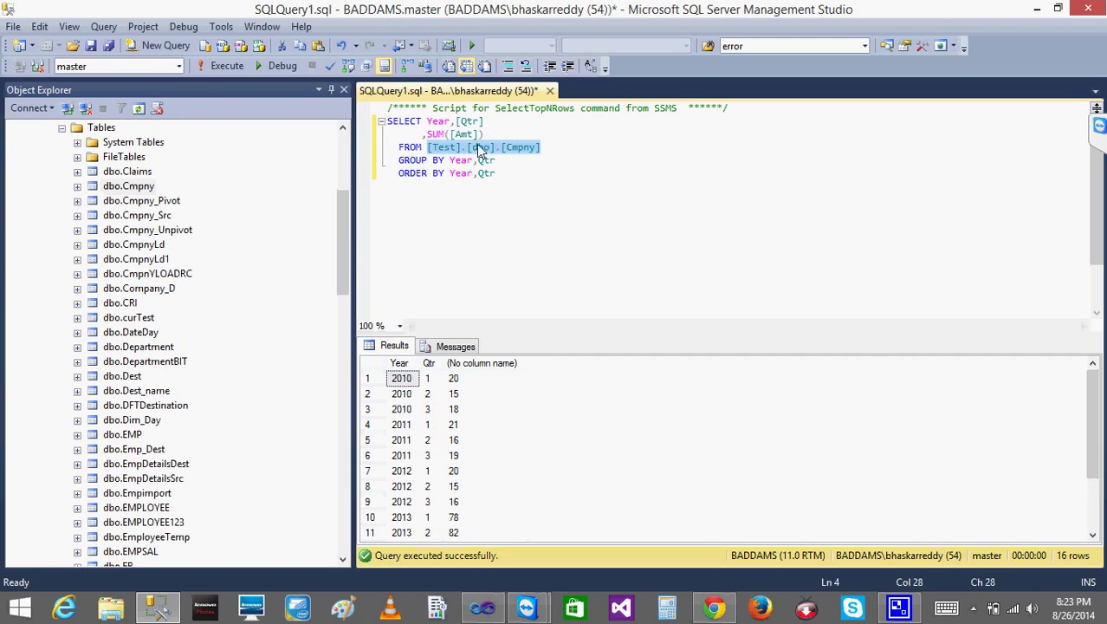
pyautogui.click(434, 160)
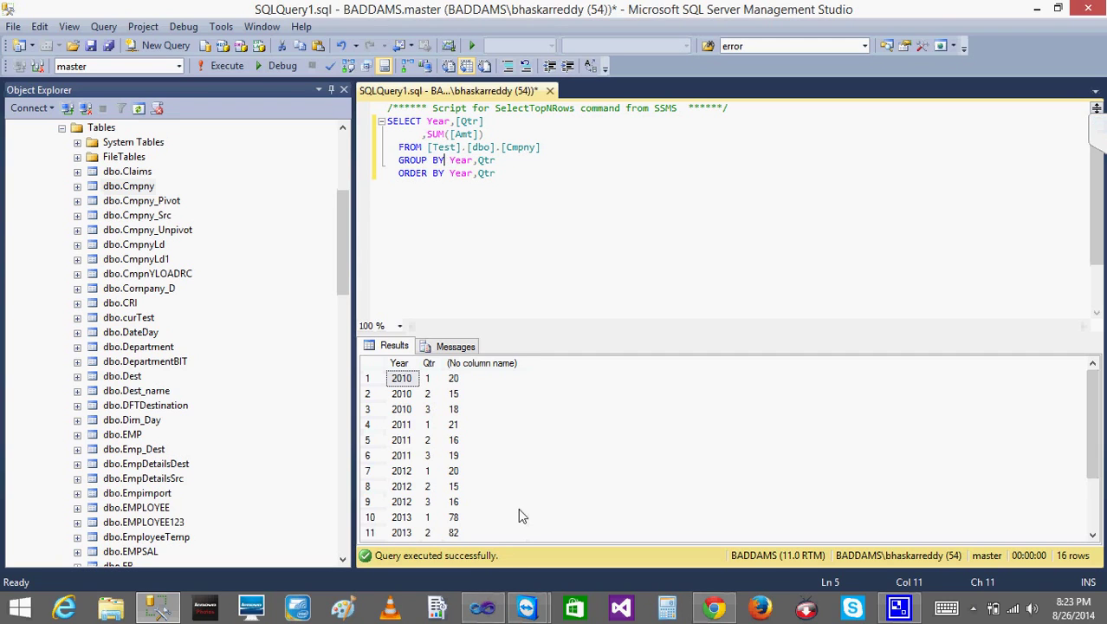
# Step: Check the query's totals by year and quarter, switch to Visual Studio and compare them with the previewed chart bars
pyautogui.moveTo(487, 608)
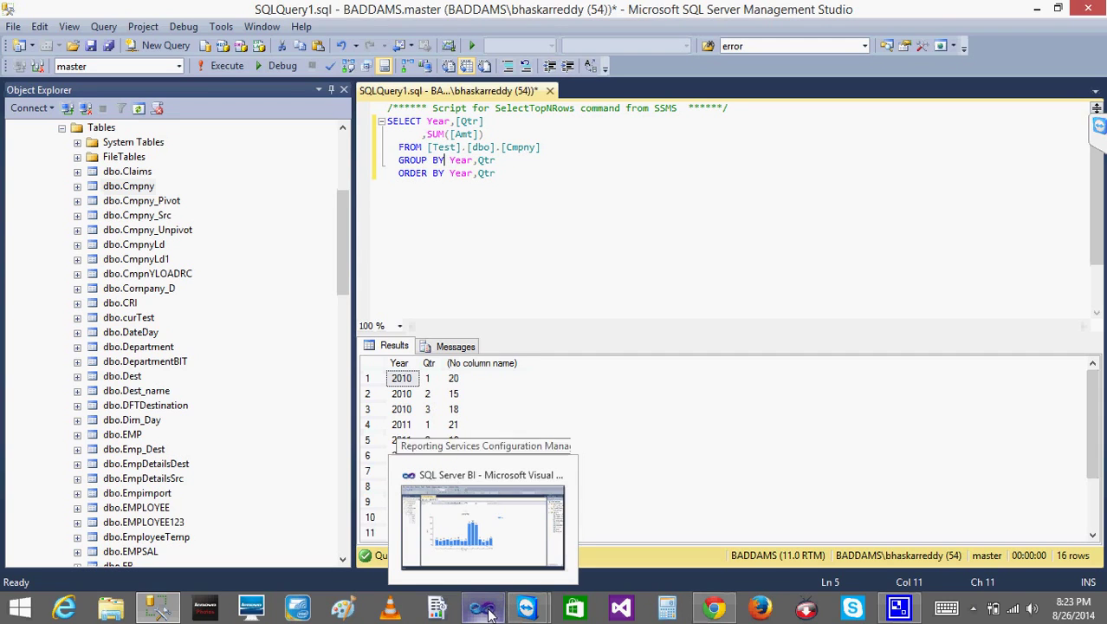
pyautogui.click(403, 393)
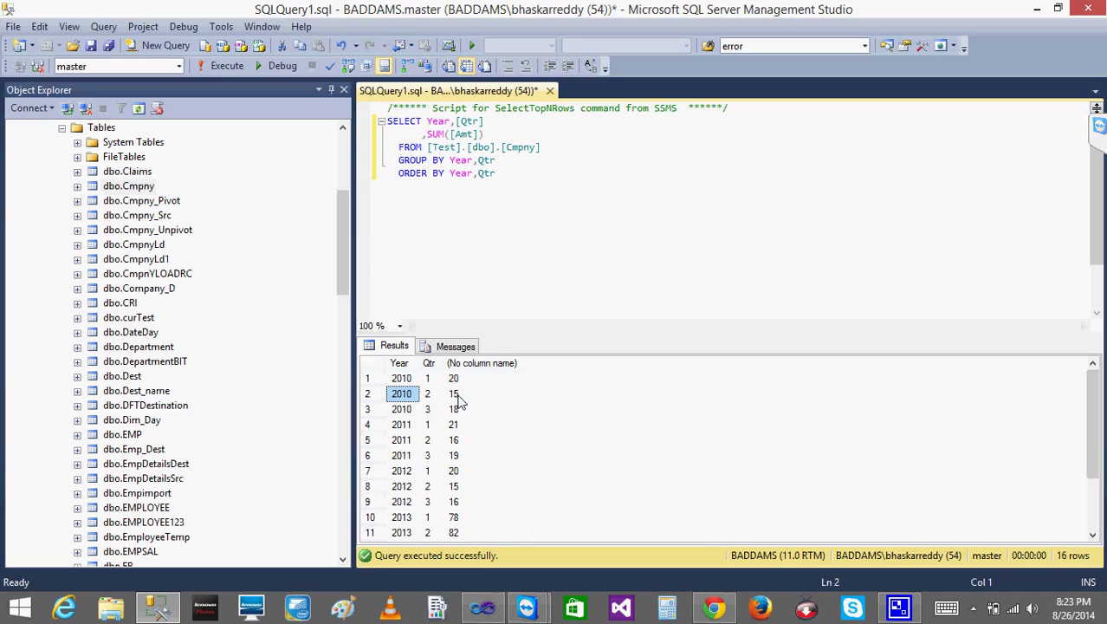
pyautogui.click(483, 607)
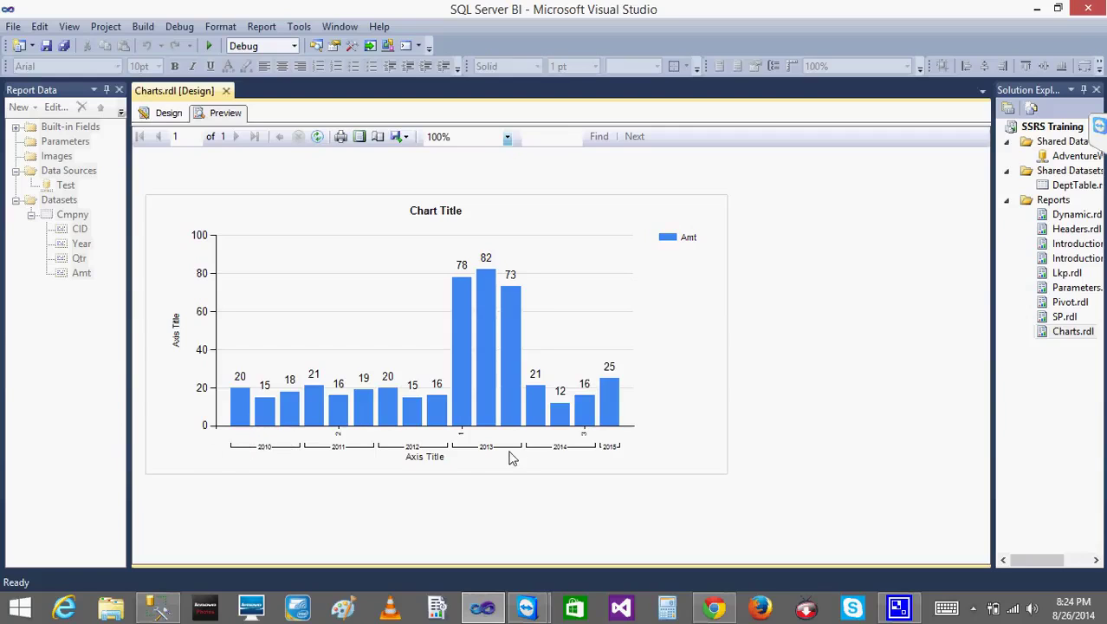
# Step: Set the chart's horizontal axis interval to 1 in the report design and preview the report
pyautogui.click(169, 112)
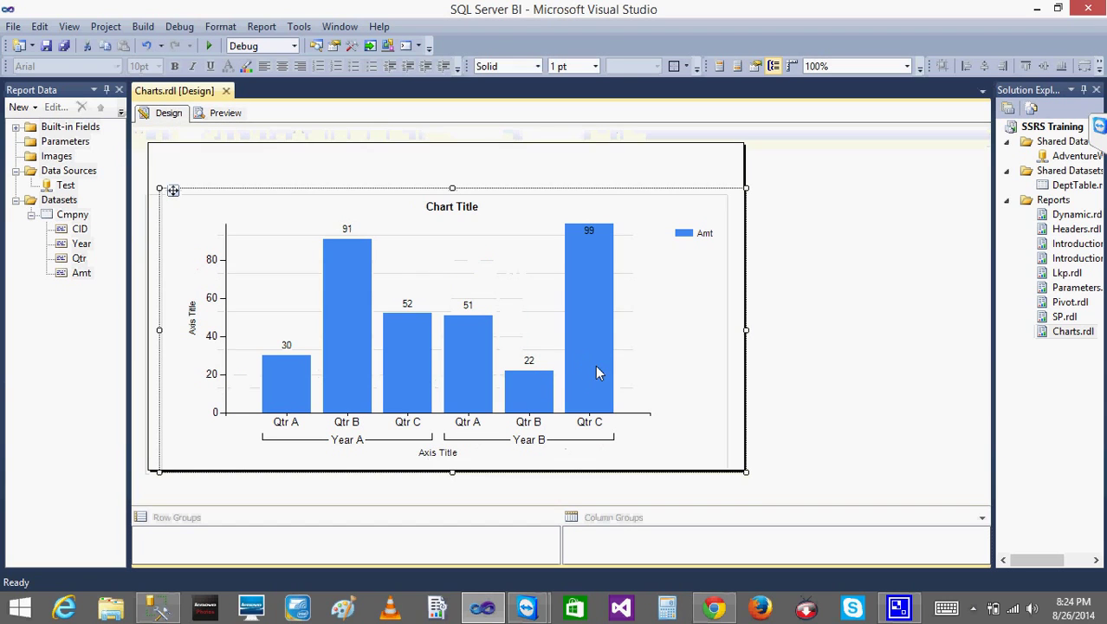
pyautogui.click(426, 432)
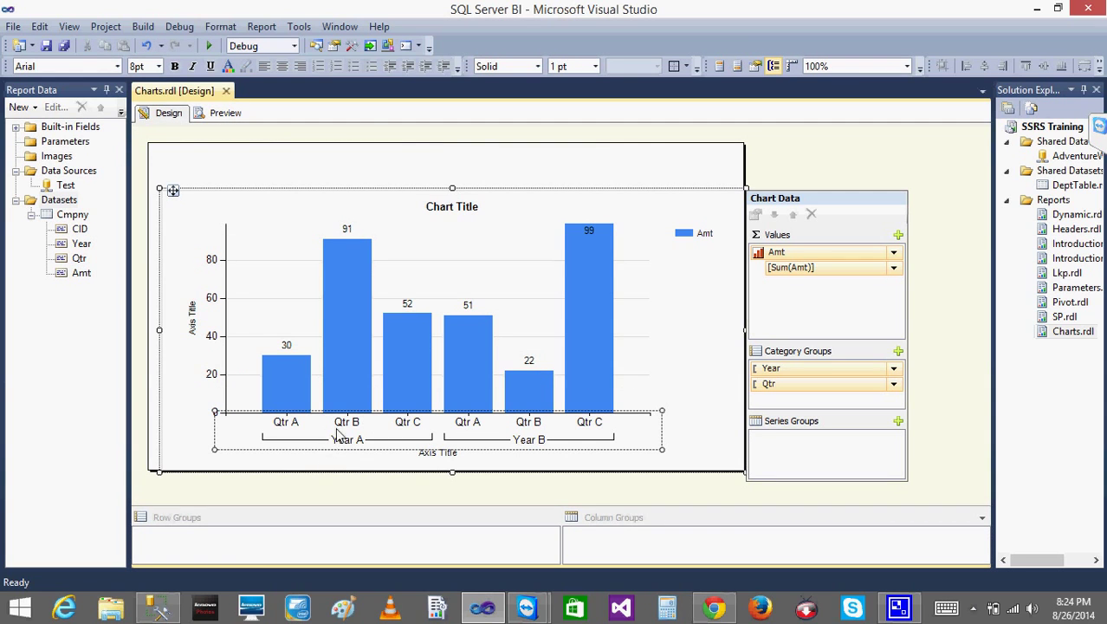
pyautogui.rightClick(362, 437)
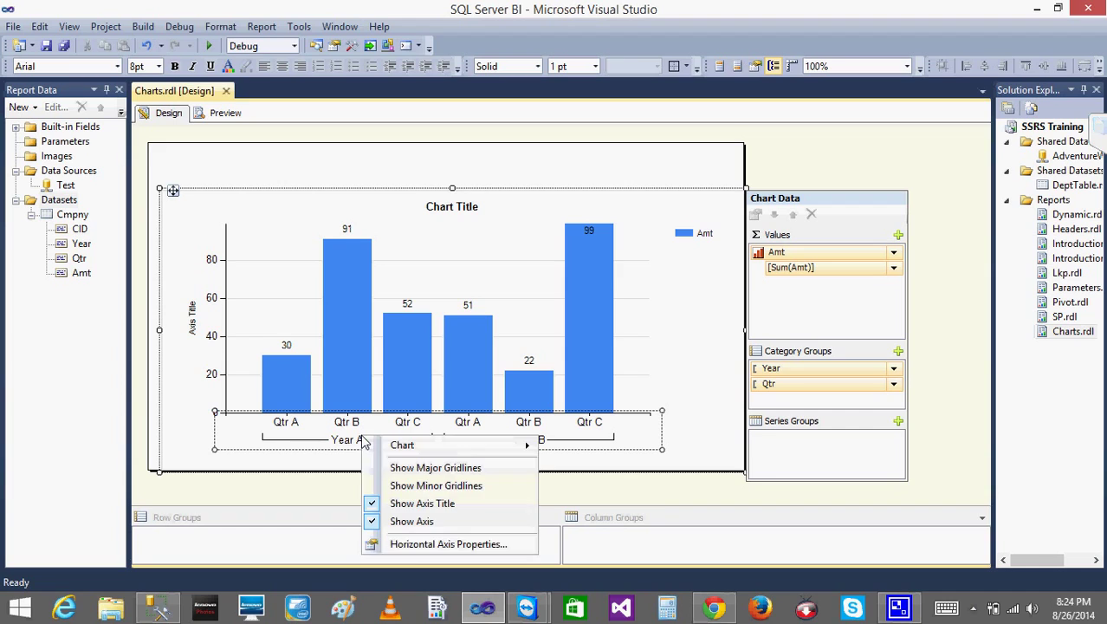
pyautogui.click(414, 545)
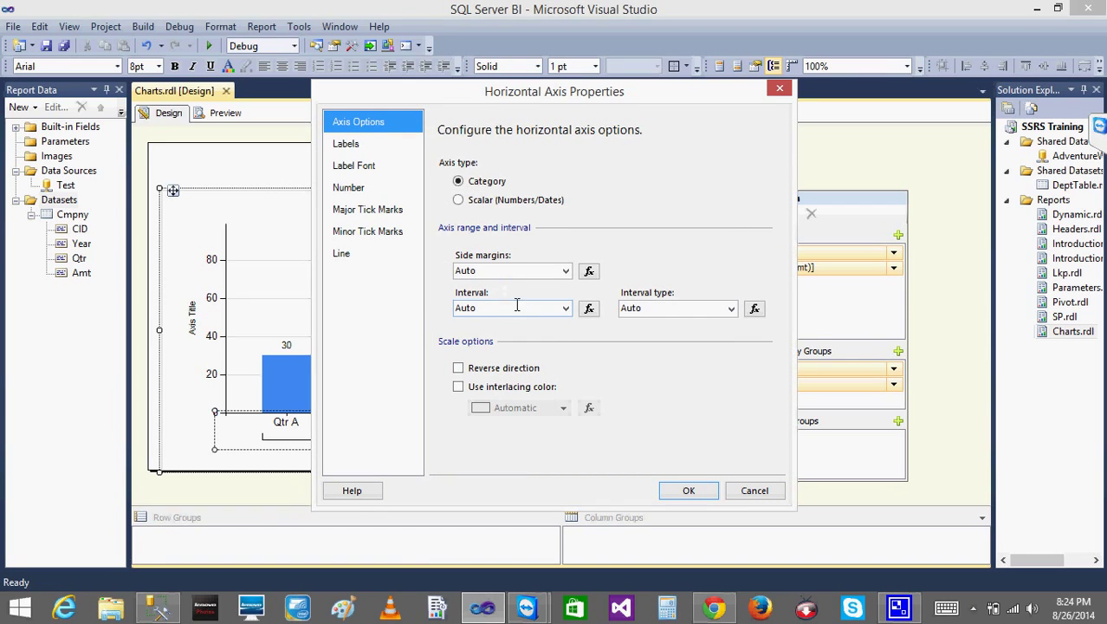
pyautogui.click(492, 307)
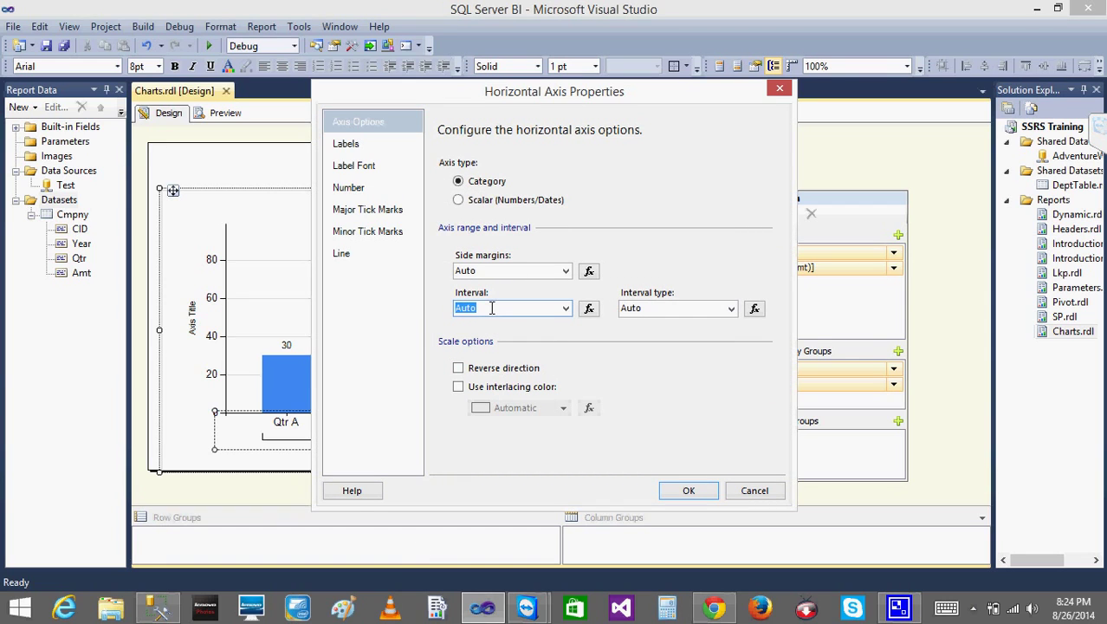
pyautogui.write('1')
pyautogui.click(690, 490)
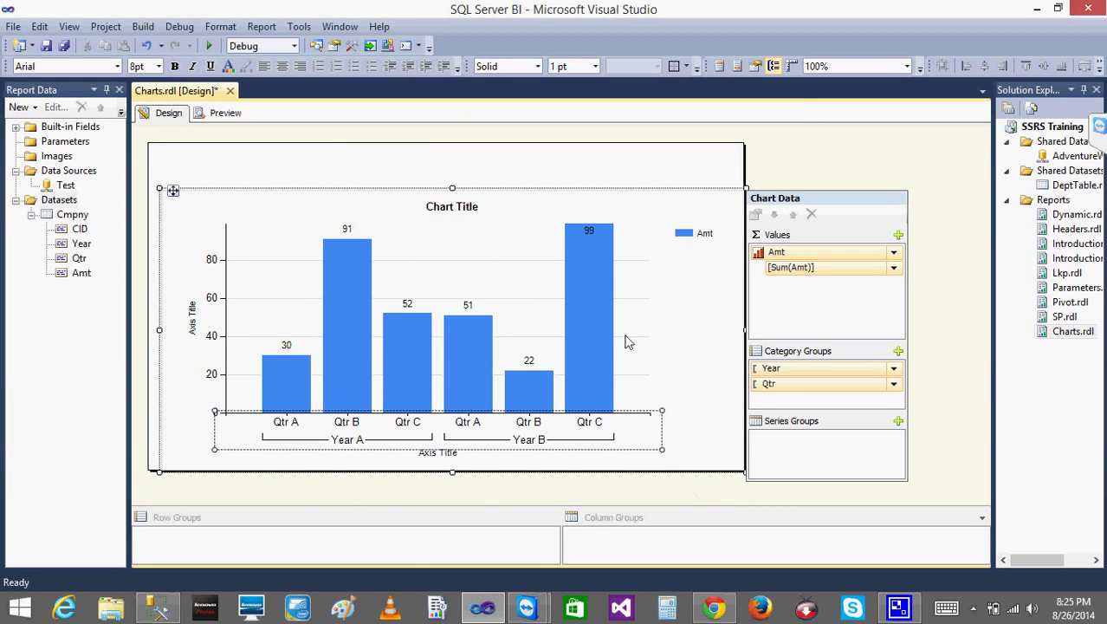
pyautogui.click(227, 112)
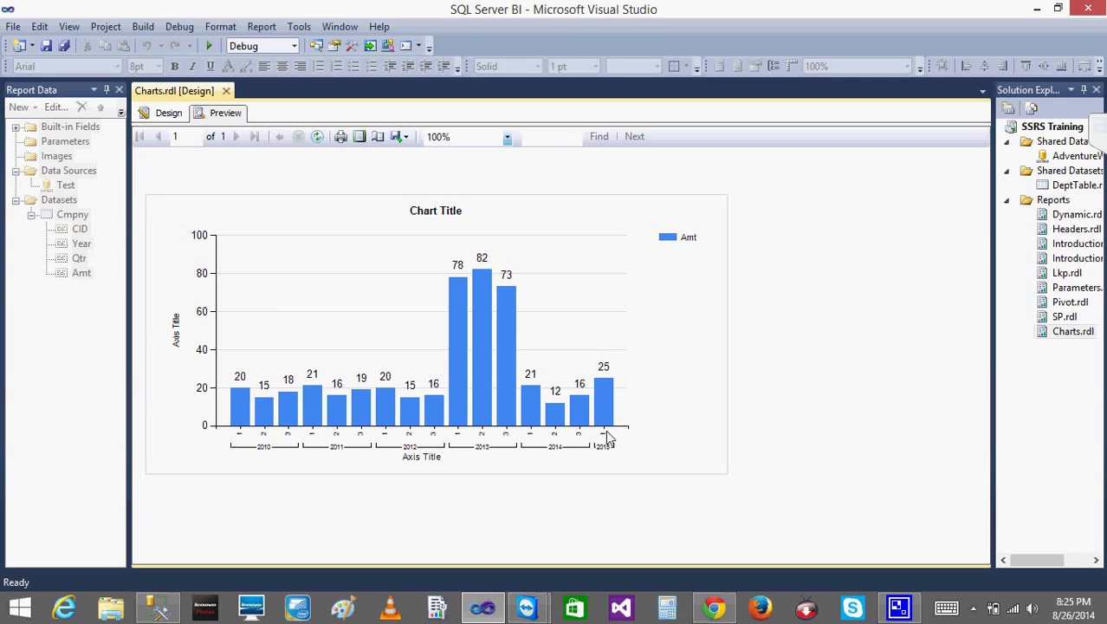
# Step: Enter 100 as the chart's vertical axis interval type, preview the report and return to the design
pyautogui.click(168, 113)
pyautogui.click(215, 366)
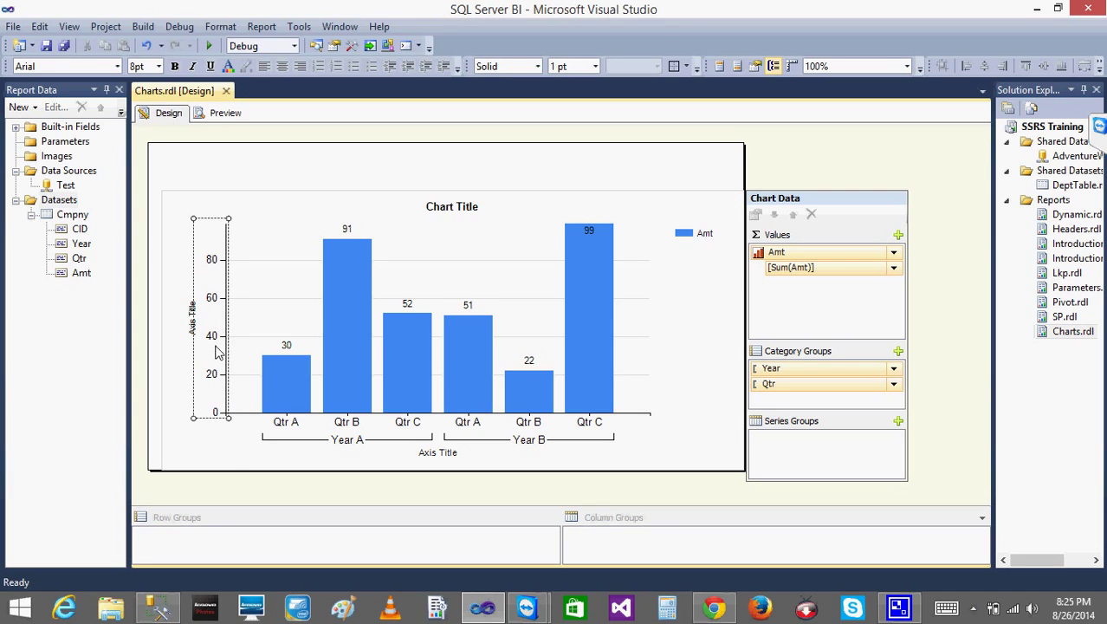
pyautogui.rightClick(216, 351)
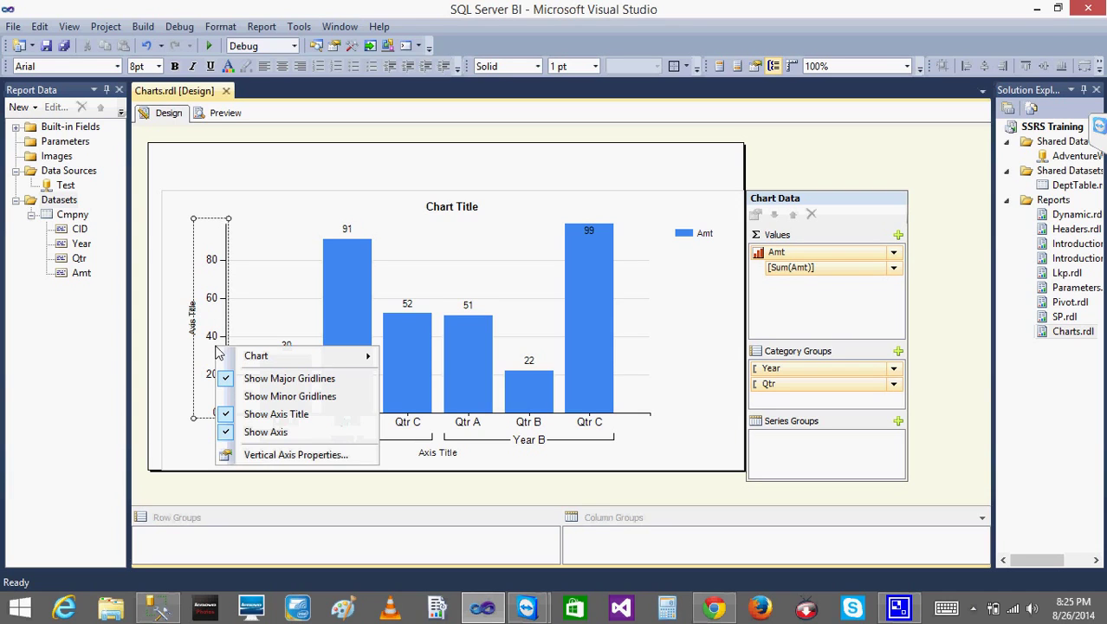
pyautogui.click(320, 459)
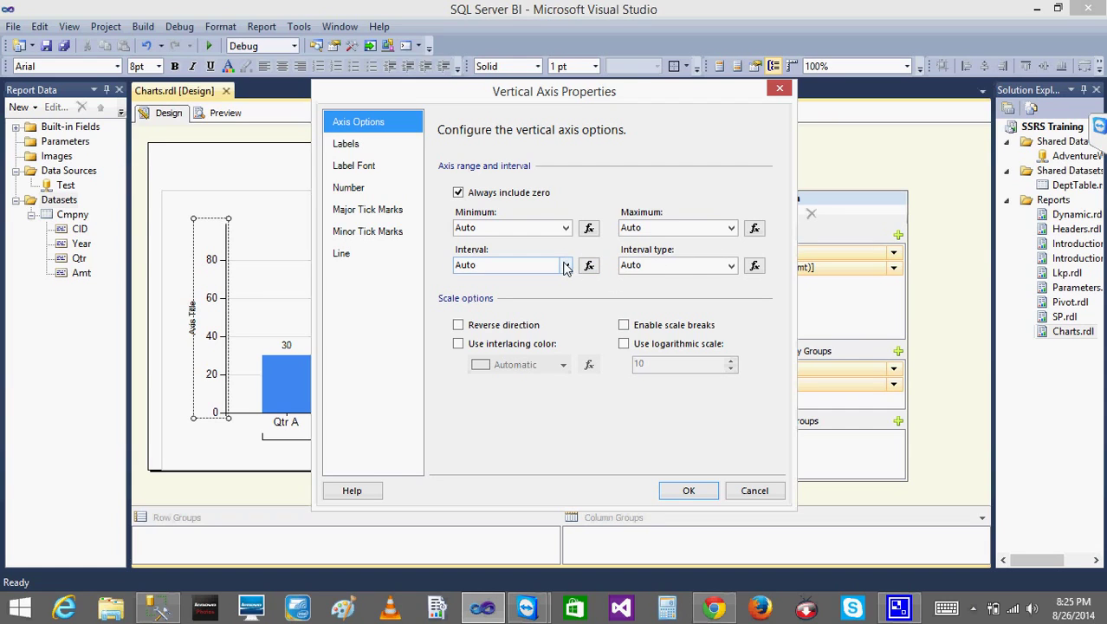
pyautogui.click(537, 230)
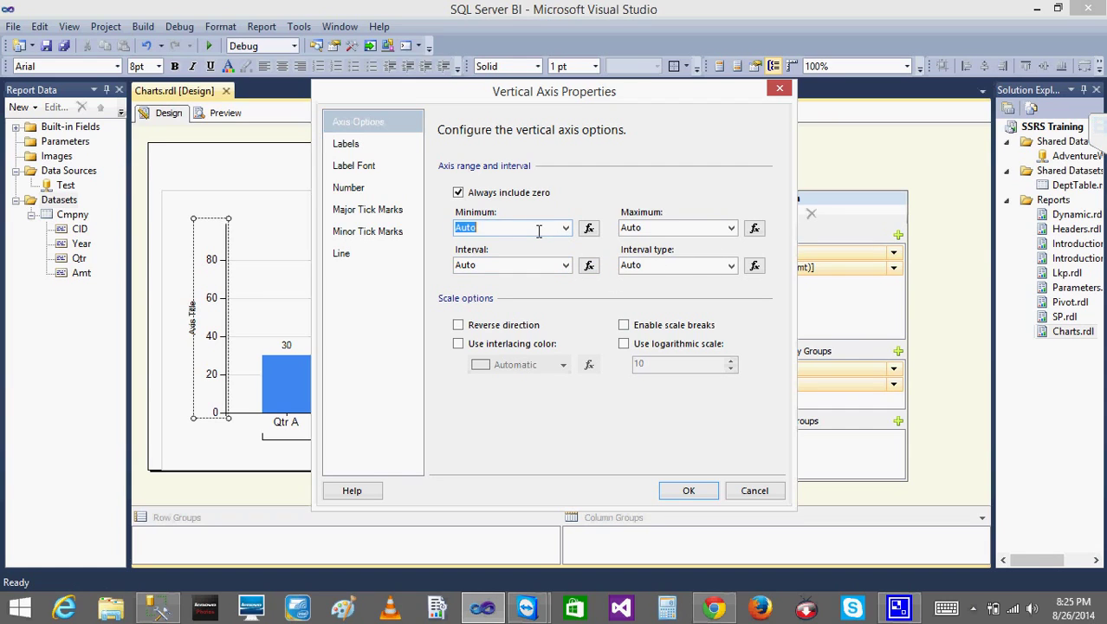
pyautogui.click(710, 267)
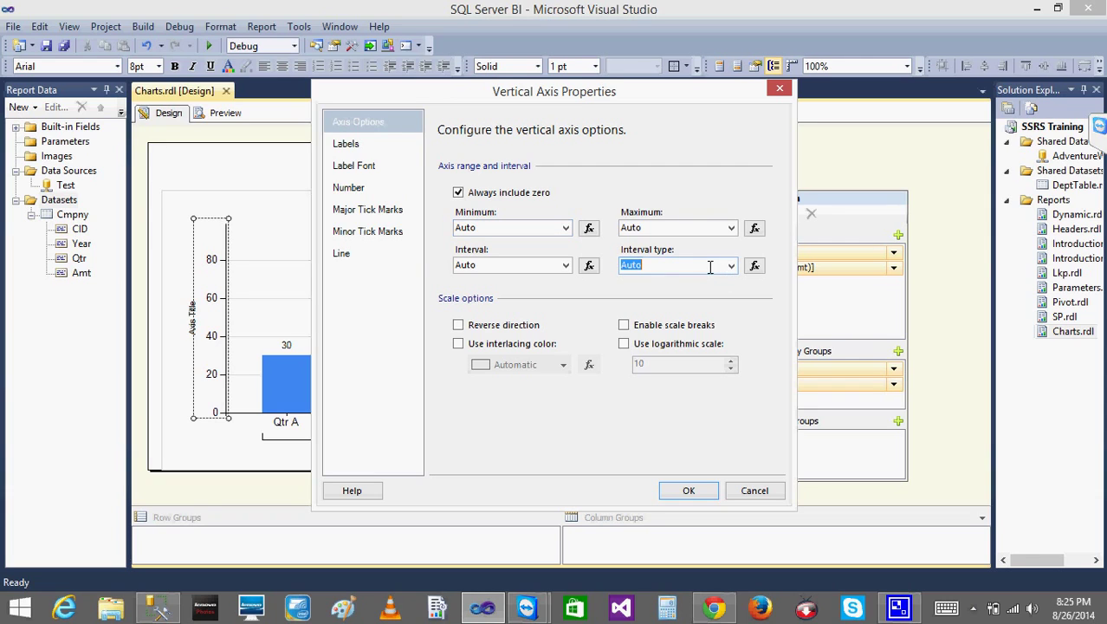
pyautogui.write('1')
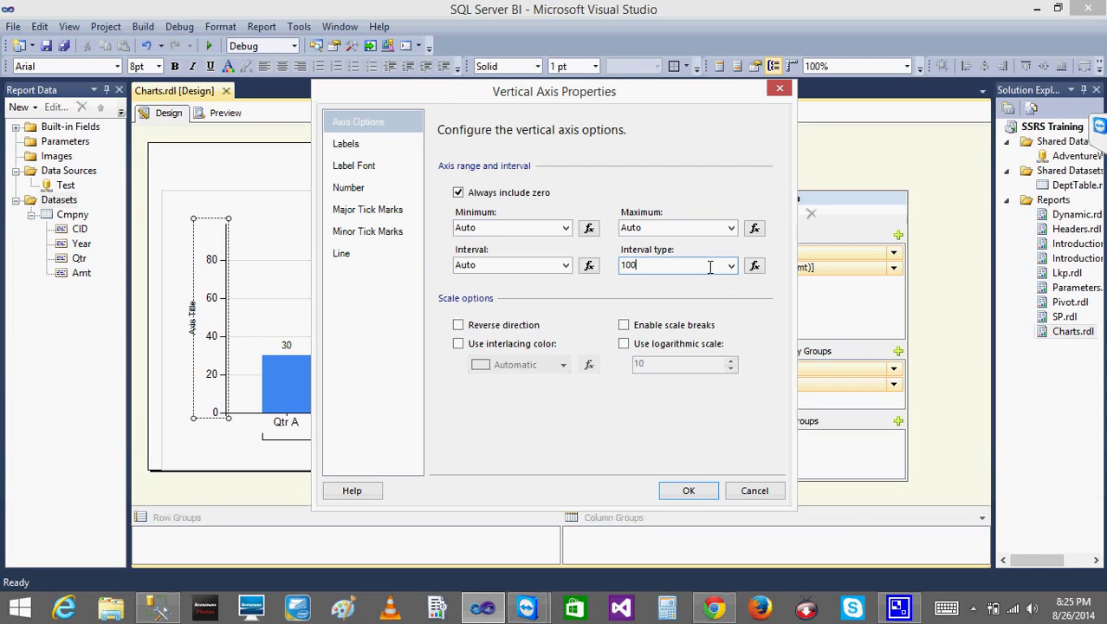
pyautogui.write('00')
pyautogui.click(685, 492)
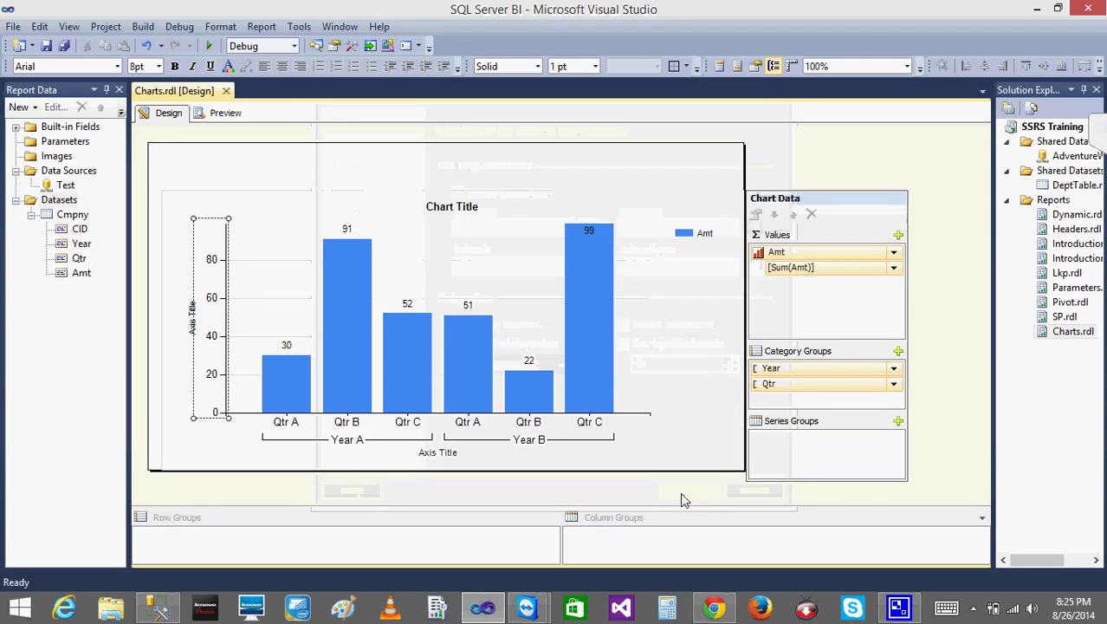
pyautogui.click(301, 211)
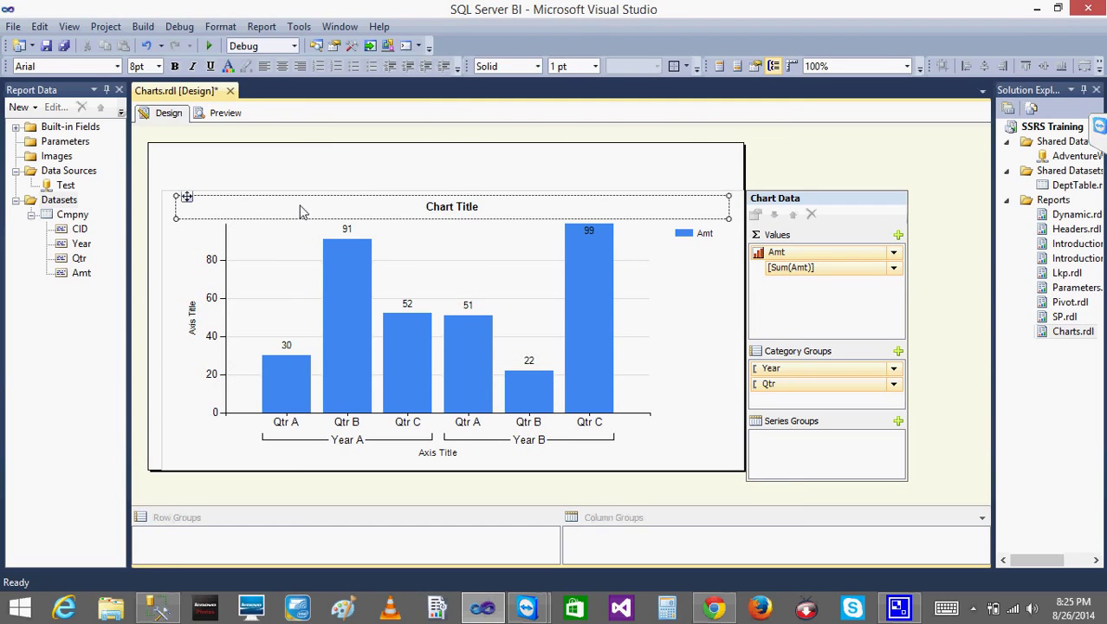
pyautogui.click(229, 120)
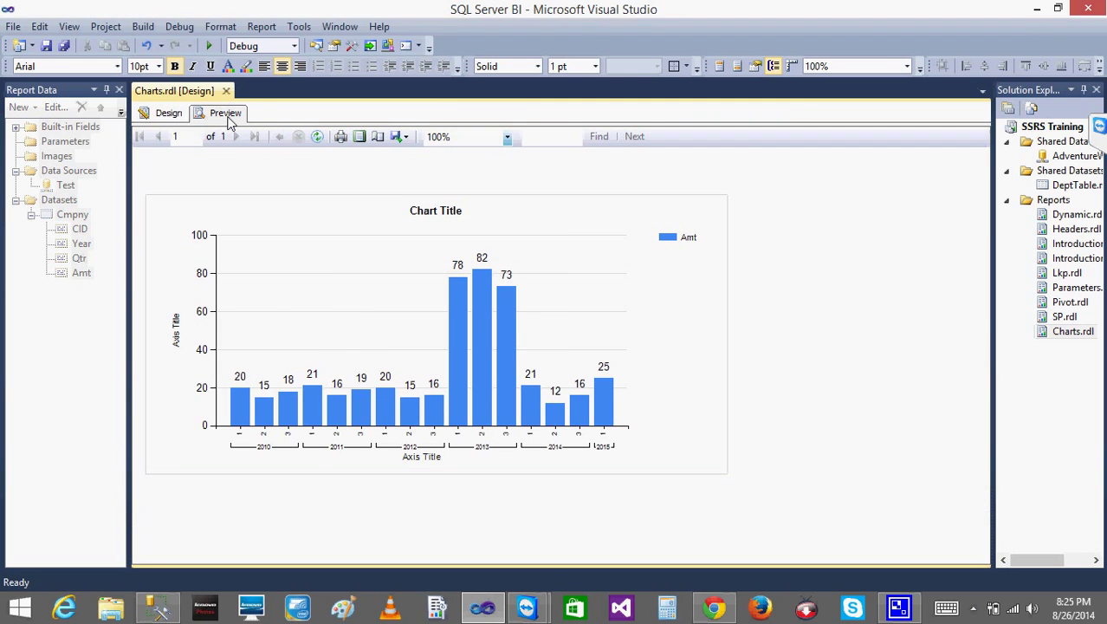
pyautogui.click(165, 115)
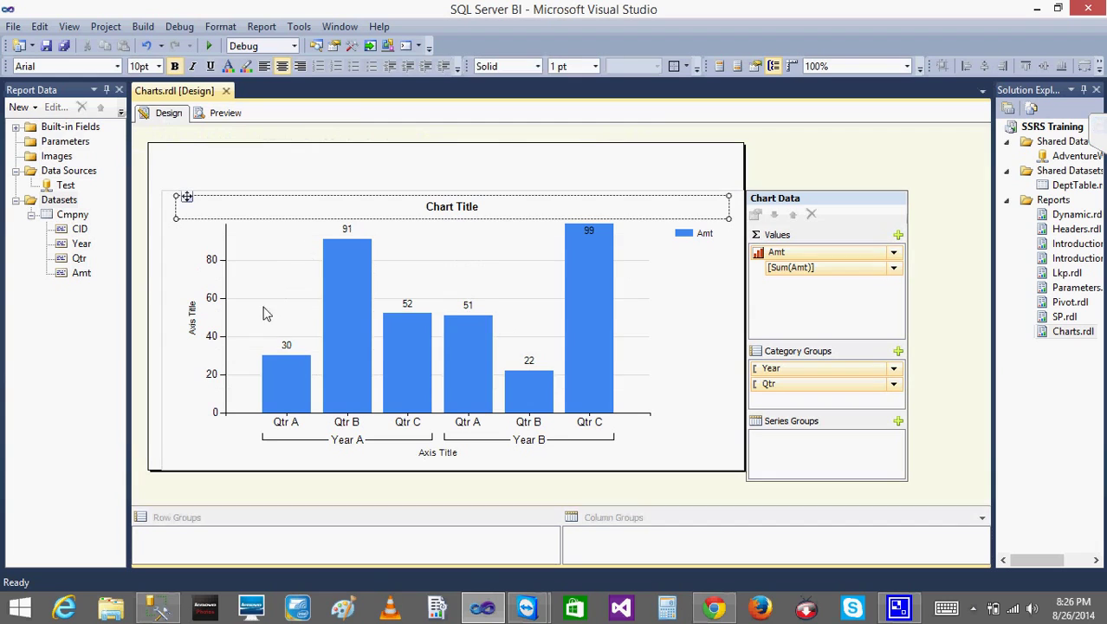
# Step: Set the chart's vertical axis interval to 100, preview the report and return to the design
pyautogui.click(220, 313)
pyautogui.rightClick(220, 313)
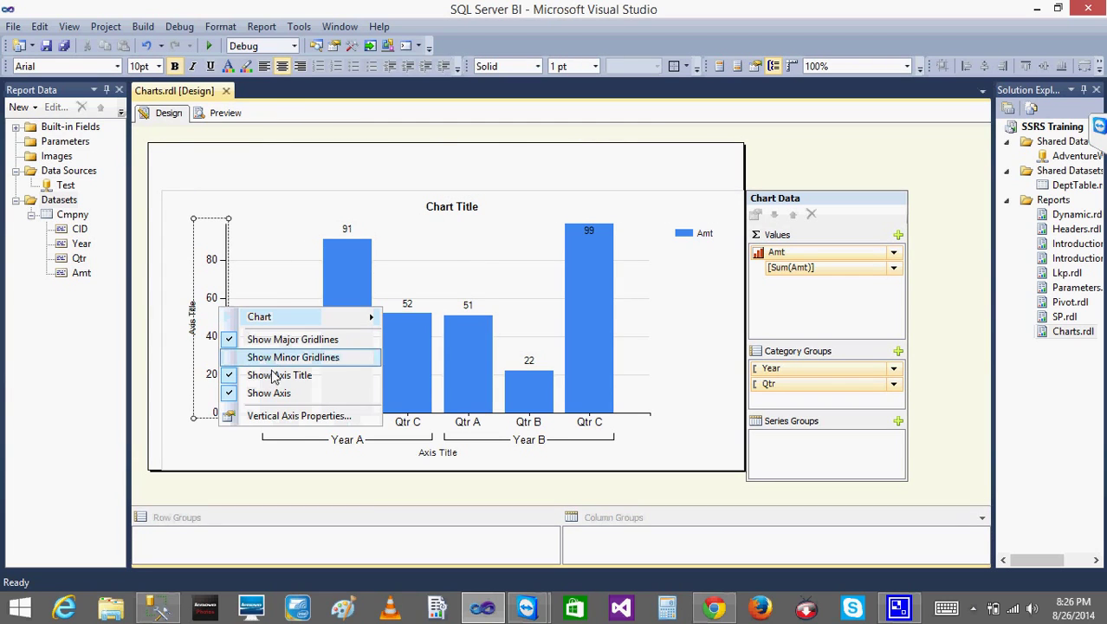
pyautogui.click(278, 415)
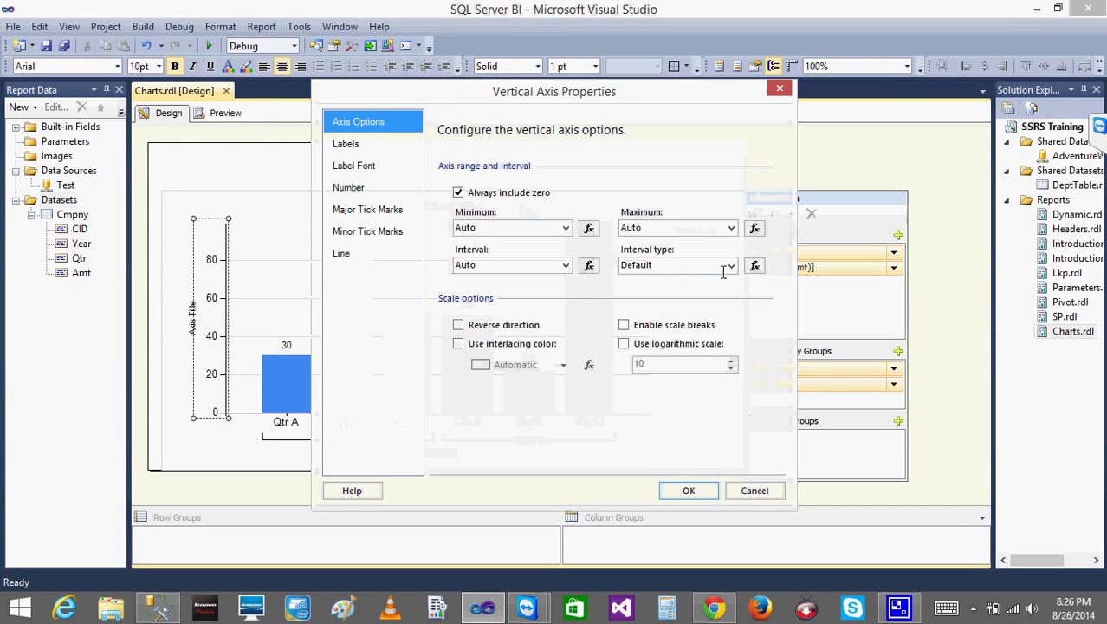
pyautogui.doubleClick(537, 266)
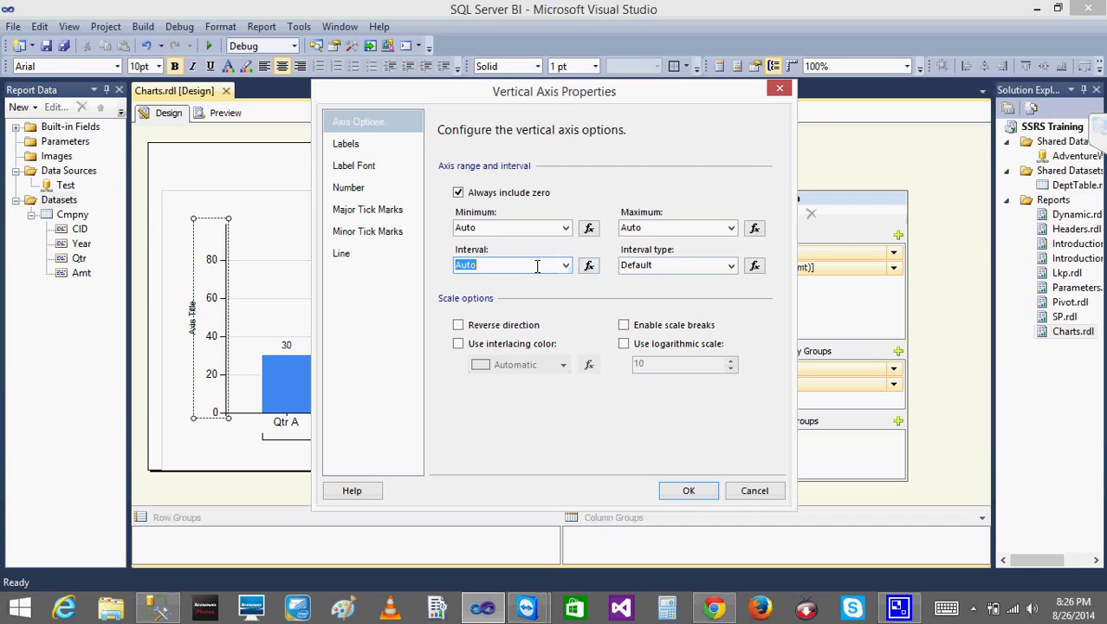
pyautogui.write('1')
pyautogui.click(661, 265)
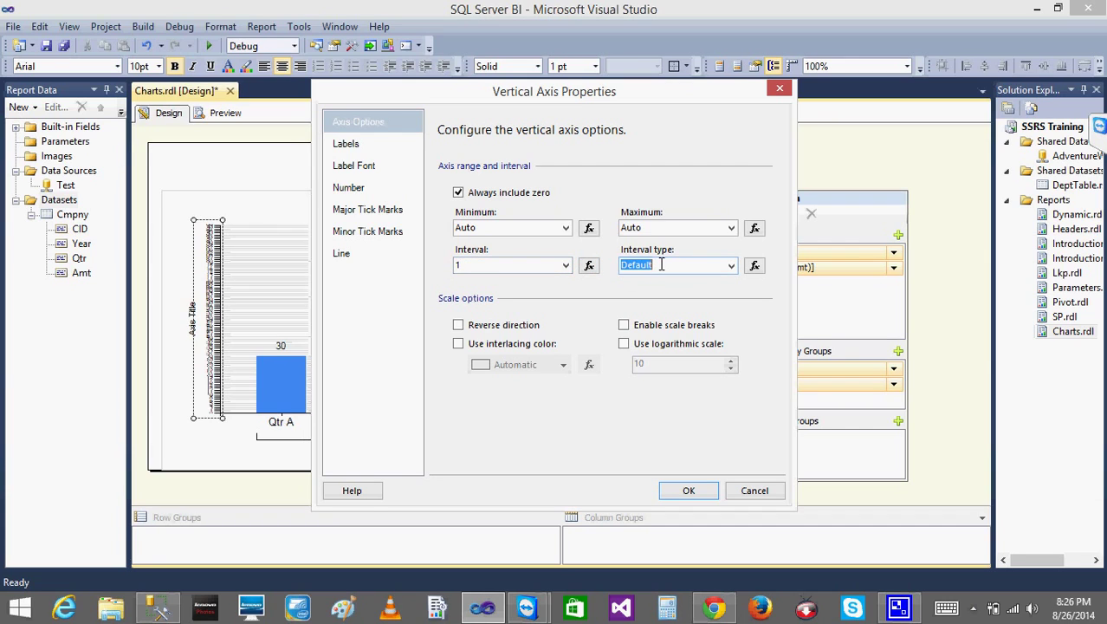
pyautogui.click(536, 265)
pyautogui.click(536, 265)
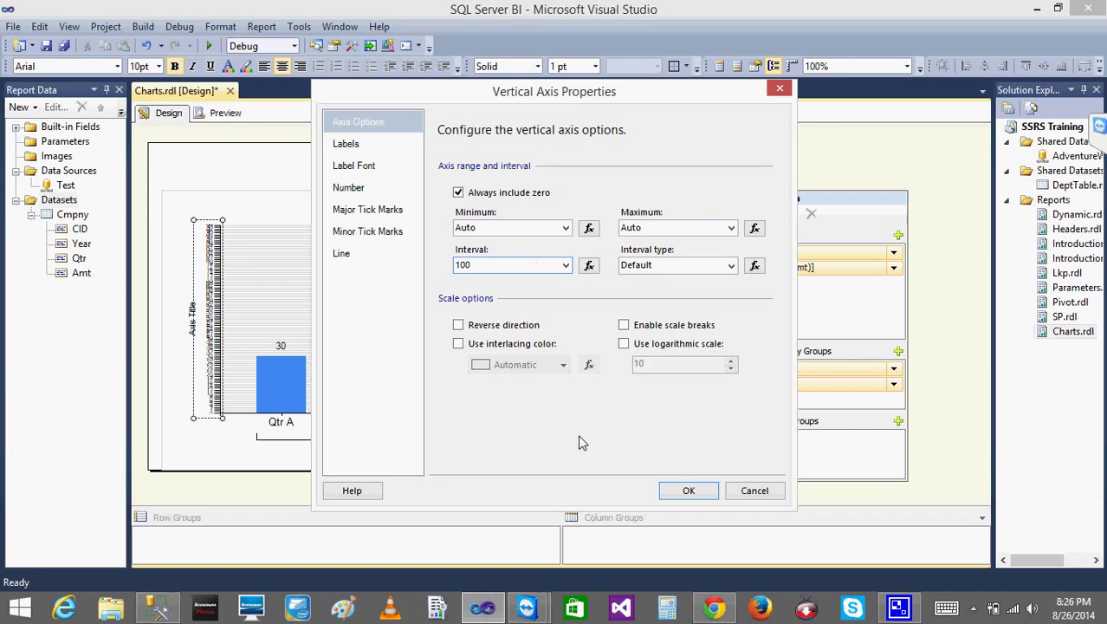
pyautogui.click(688, 490)
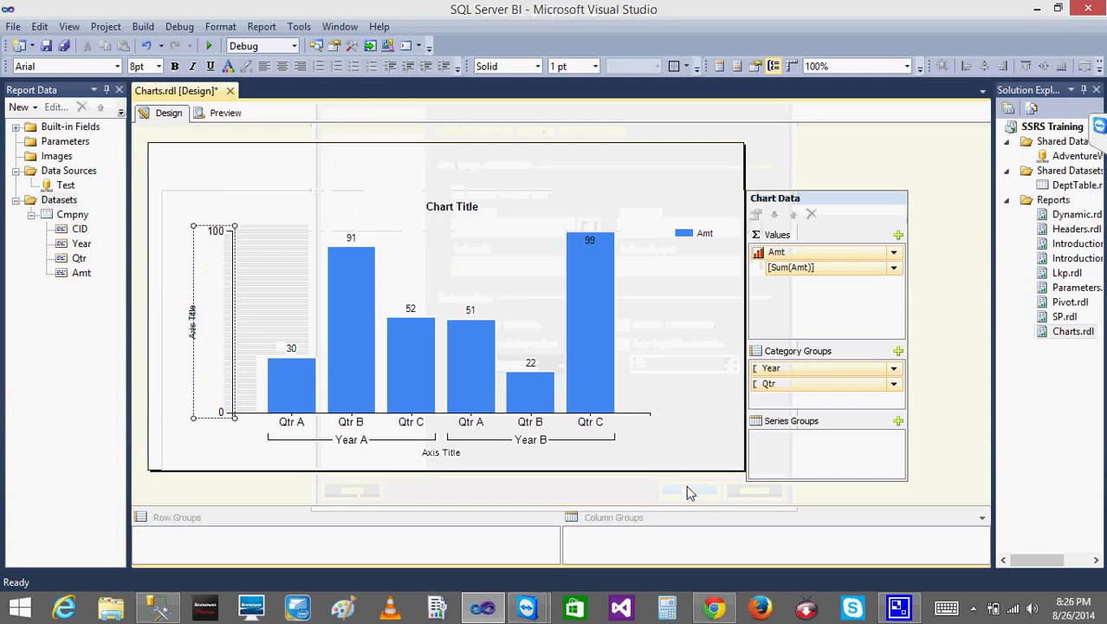
pyautogui.click(222, 115)
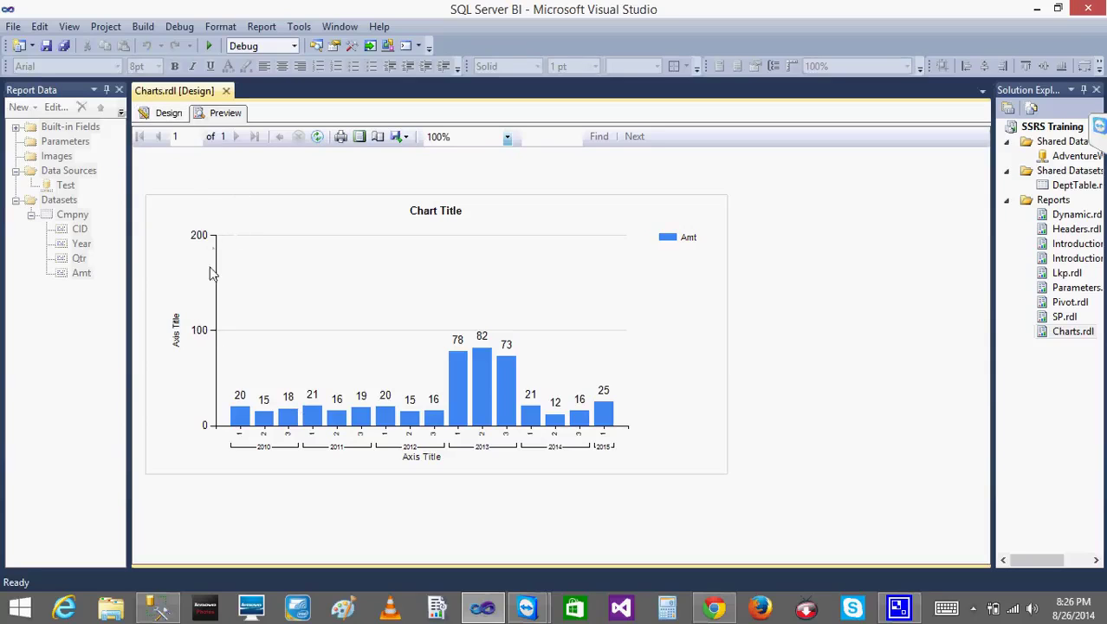
pyautogui.click(168, 114)
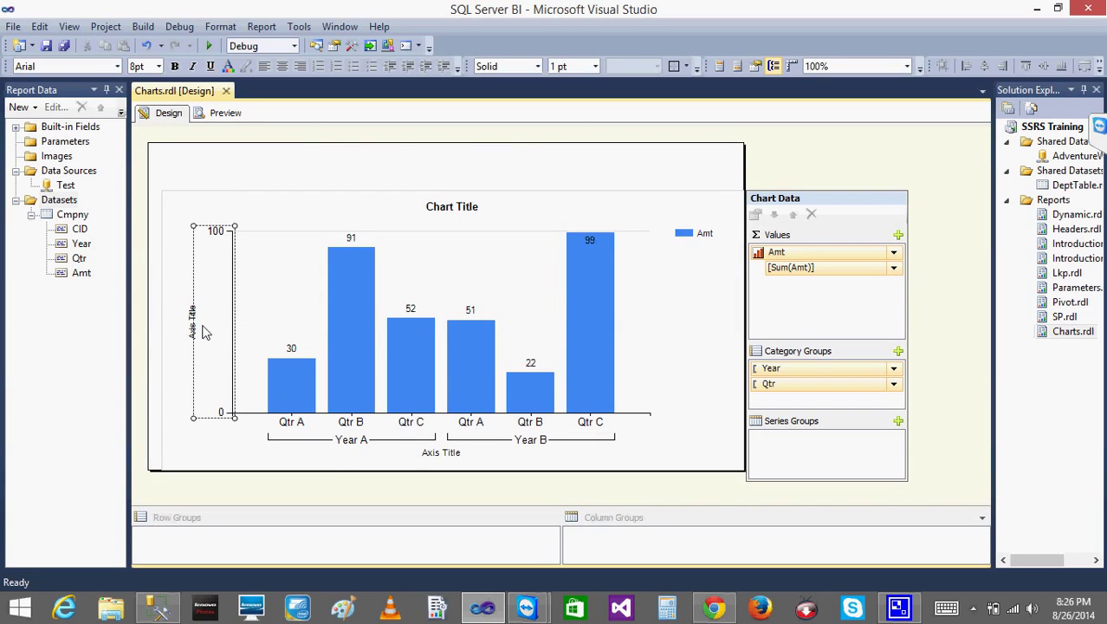
pyautogui.click(336, 464)
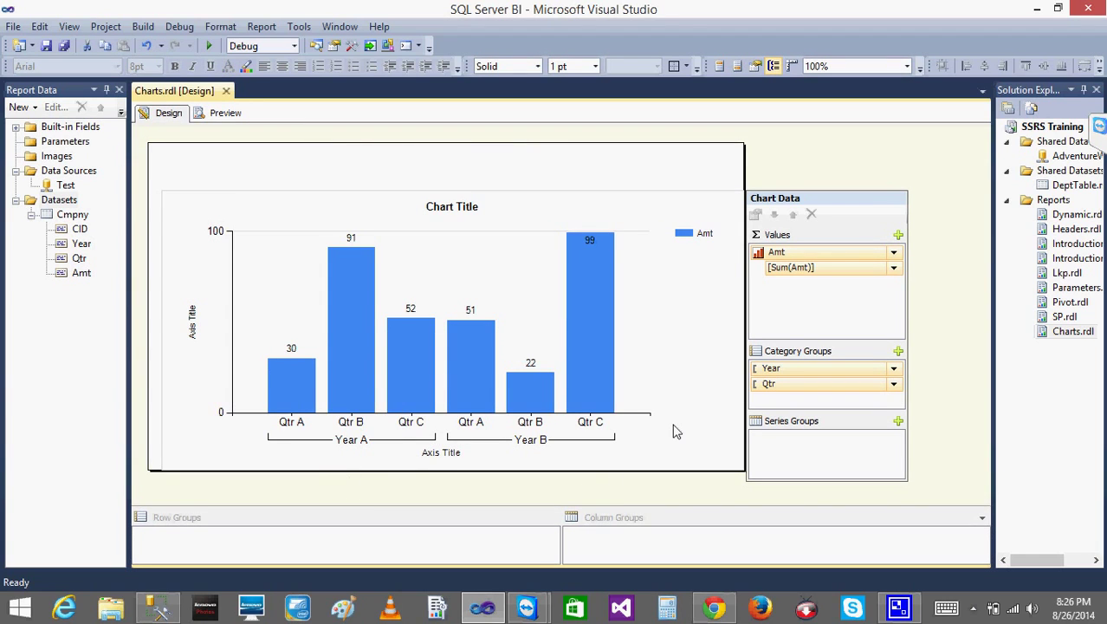
pyautogui.click(565, 376)
pyautogui.click(449, 375)
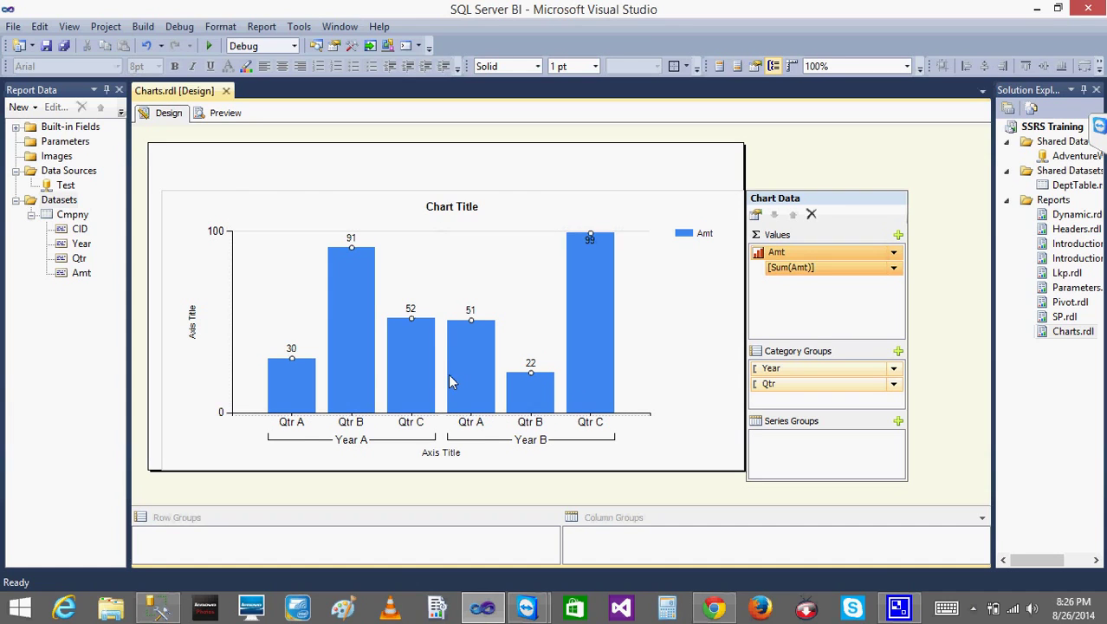
pyautogui.click(294, 350)
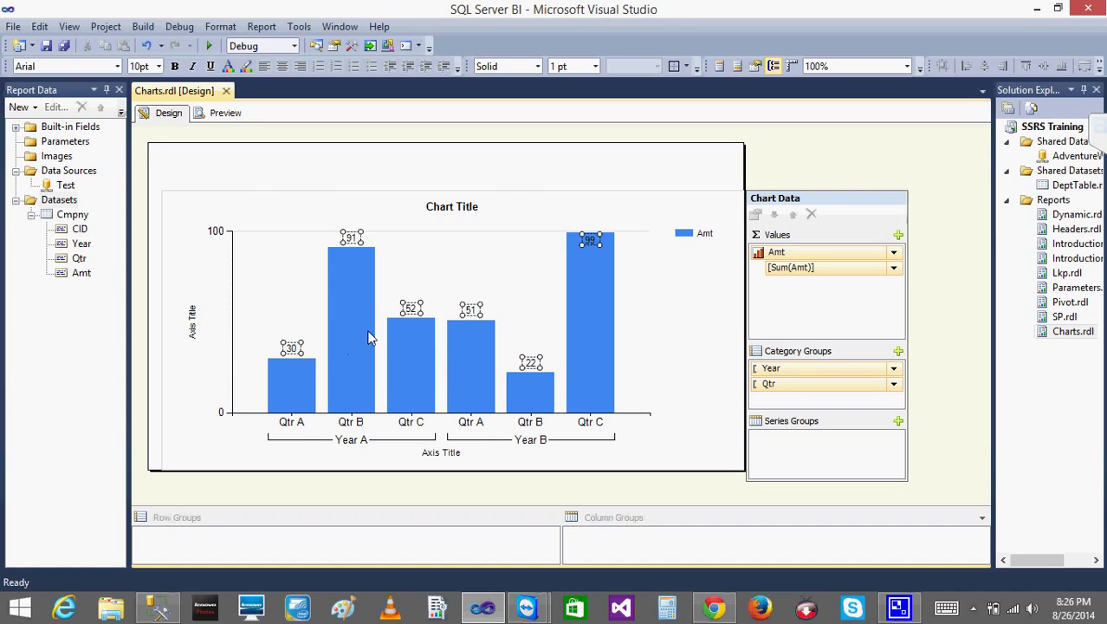
pyautogui.click(321, 165)
pyautogui.click(317, 167)
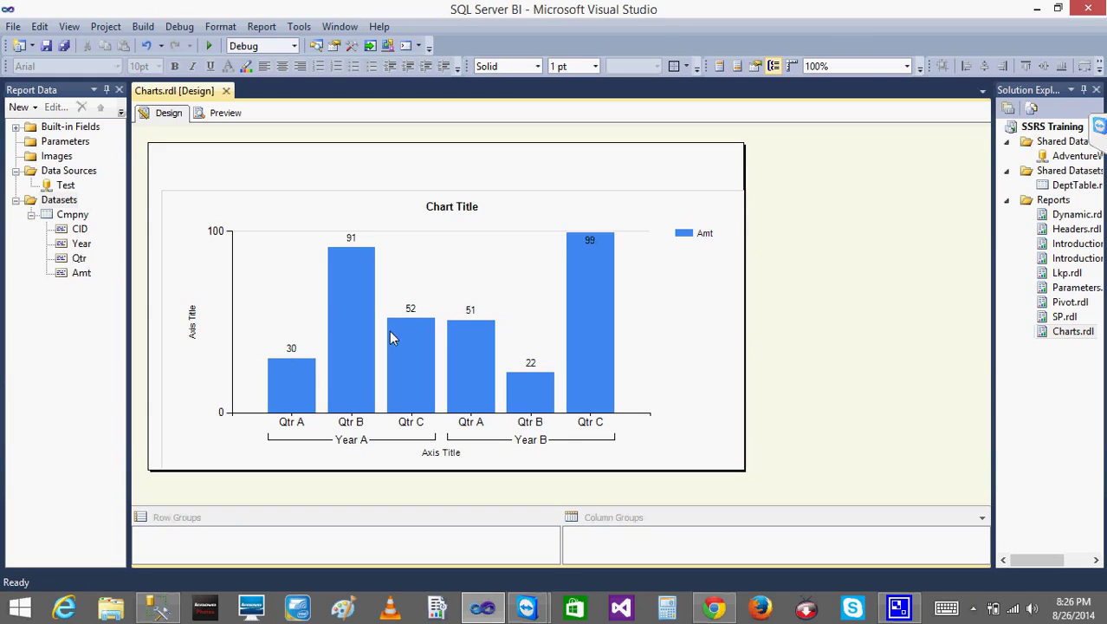
pyautogui.click(450, 217)
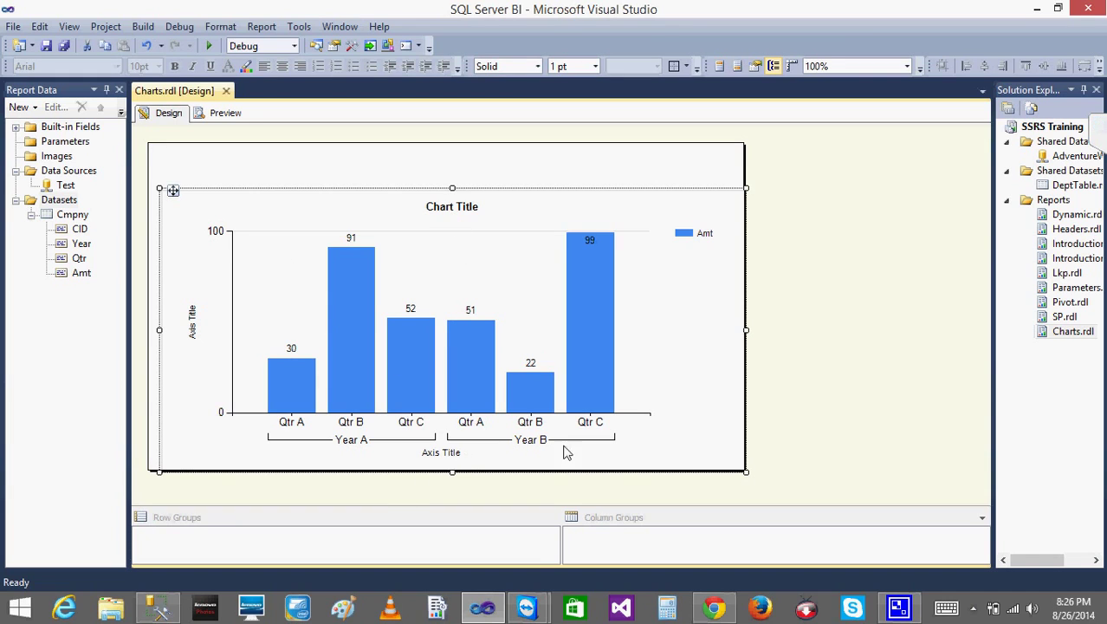
pyautogui.click(720, 444)
# Step: Check the axis titles in the report preview and change the horizontal axis title to Year in the design
pyautogui.click(447, 451)
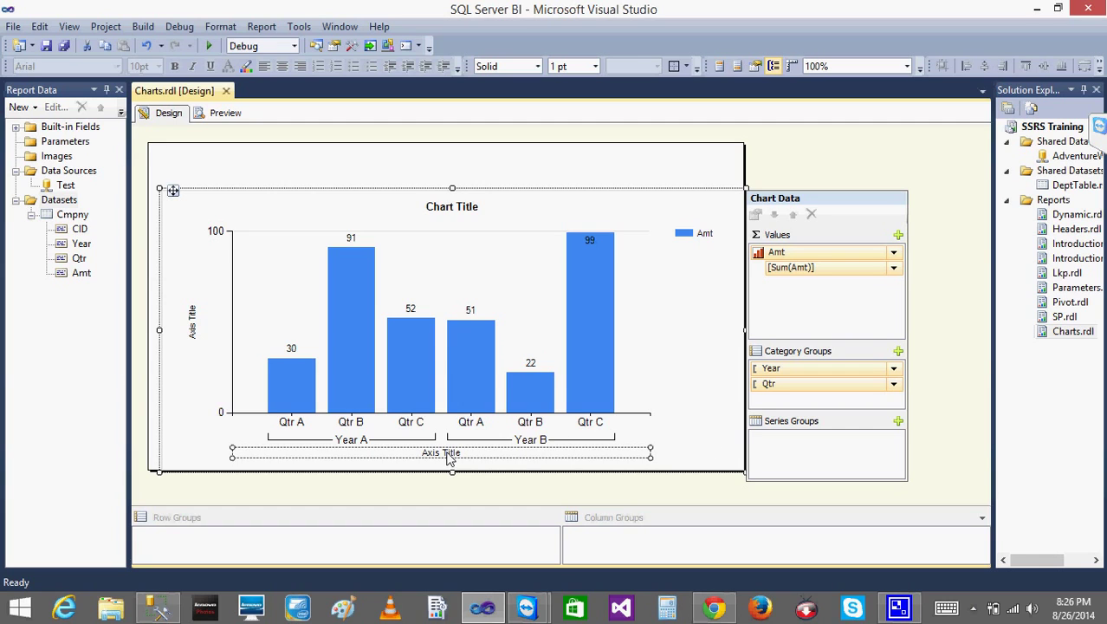
pyautogui.click(227, 114)
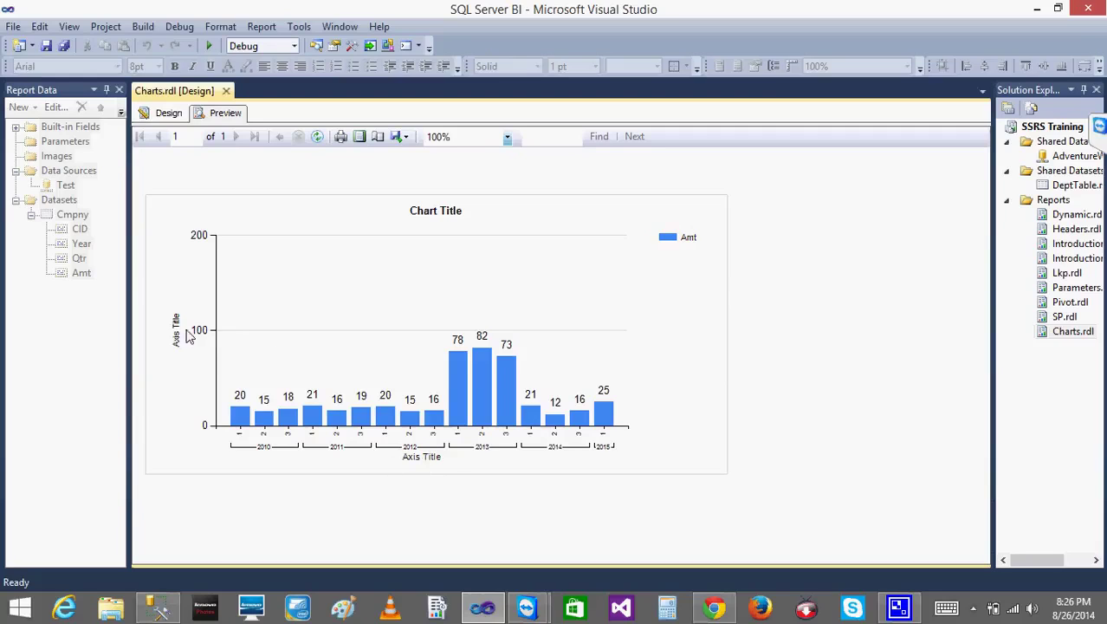
pyautogui.click(163, 114)
pyautogui.click(443, 452)
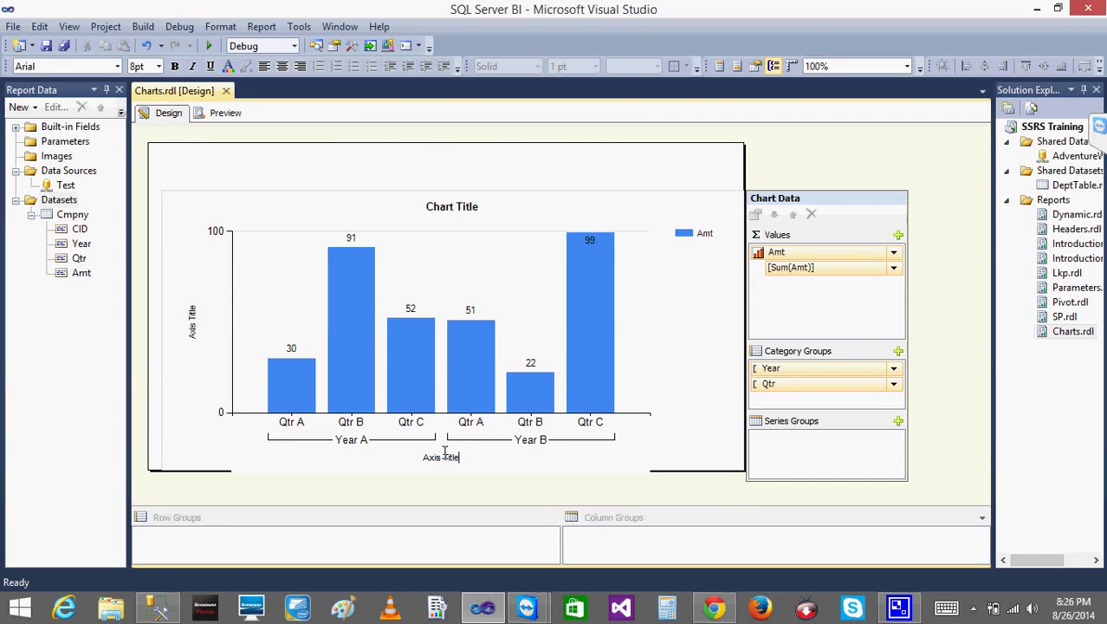
pyautogui.press('BackSpace')
pyautogui.press('BackSpace')
pyautogui.press('BackSpace')
pyautogui.press('BackSpace')
pyautogui.press('BackSpace')
pyautogui.press('BackSpace')
pyautogui.press('BackSpace')
pyautogui.press('BackSpace')
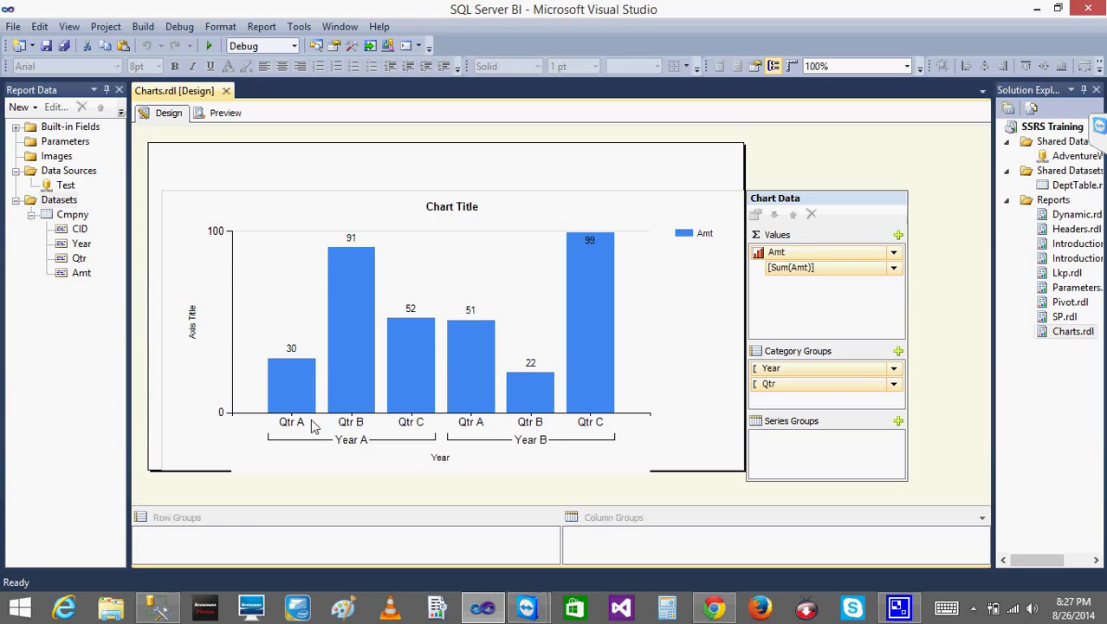
# Step: Change the chart's vertical axis title to Amt and preview the report
pyautogui.click(197, 335)
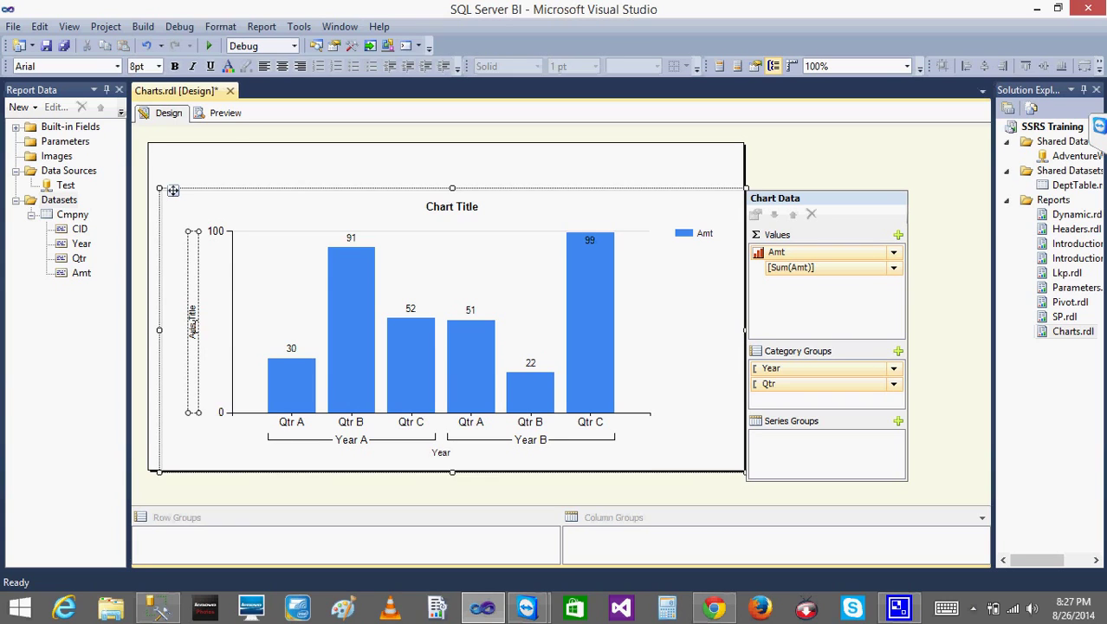
pyautogui.click(195, 325)
pyautogui.press('BackSpace')
pyautogui.press('BackSpace')
pyautogui.press('BackSpace')
pyautogui.press('BackSpace')
pyautogui.press('BackSpace')
pyautogui.press('BackSpace')
pyautogui.press('BackSpace')
pyautogui.press('BackSpace')
pyautogui.press('BackSpace')
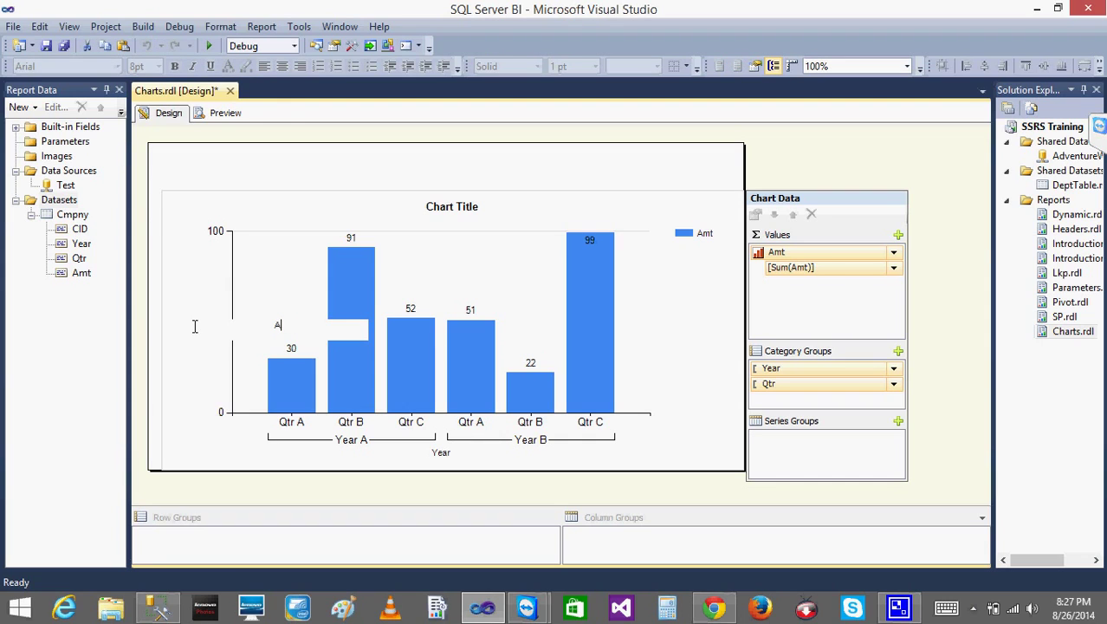
pyautogui.click(360, 168)
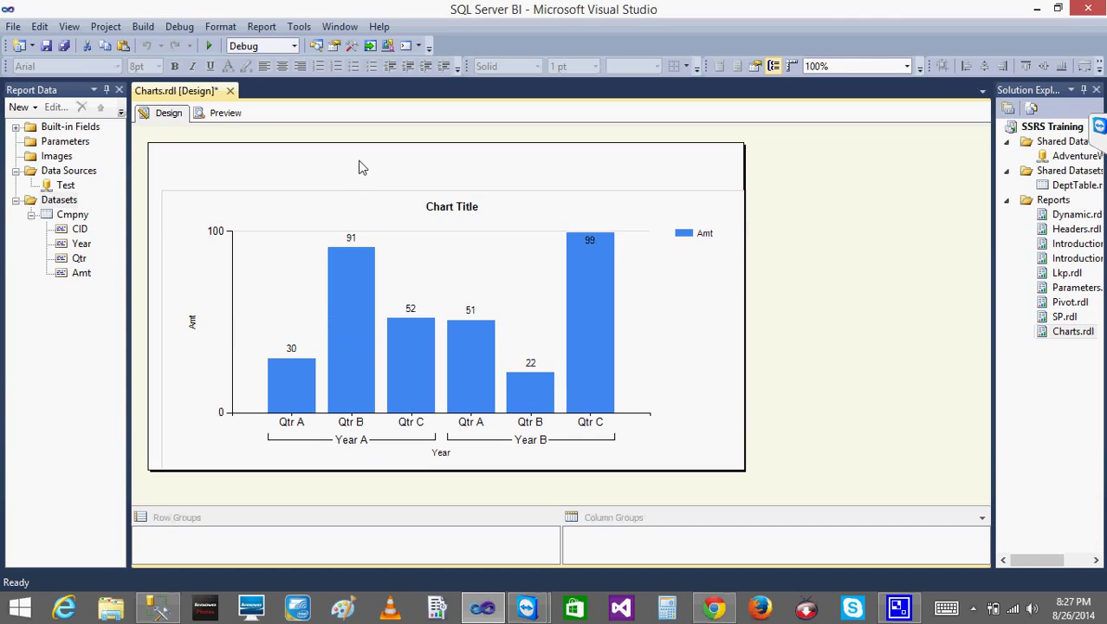
pyautogui.click(226, 116)
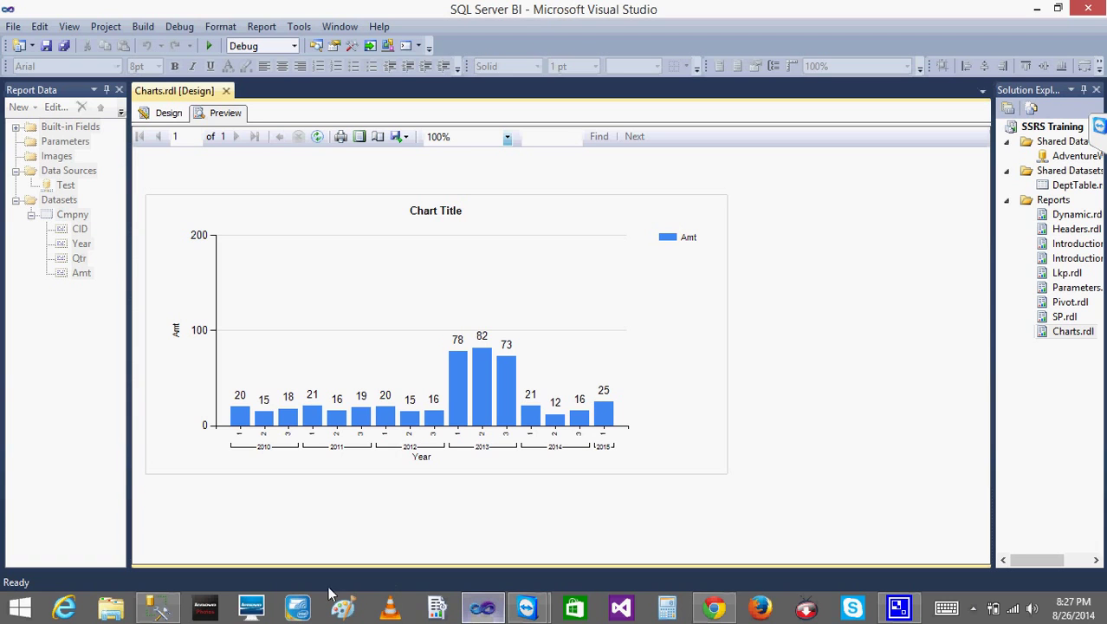
# Step: Switch to SQL Server Management Studio and open the dbo.Cmpny table's designer for a new column
pyautogui.click(496, 612)
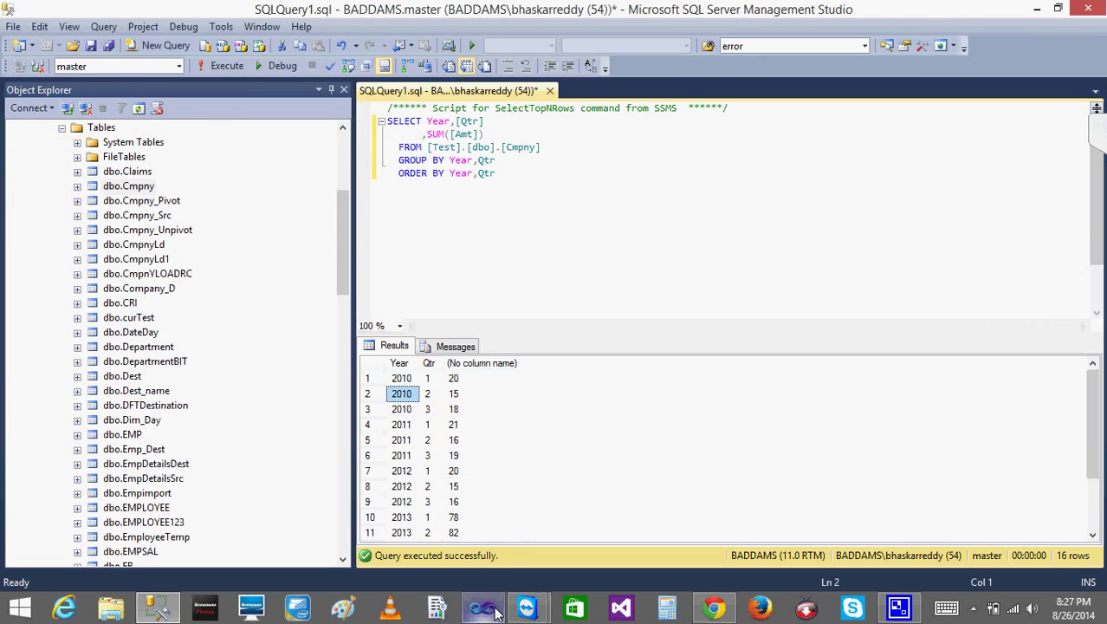
pyautogui.rightClick(107, 191)
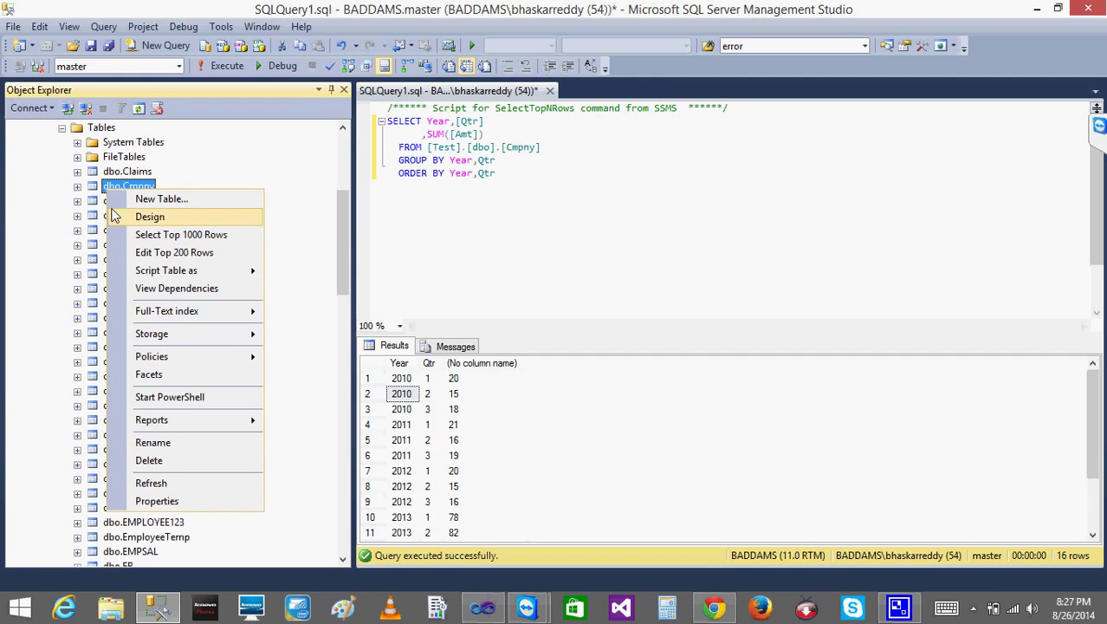
pyautogui.click(78, 187)
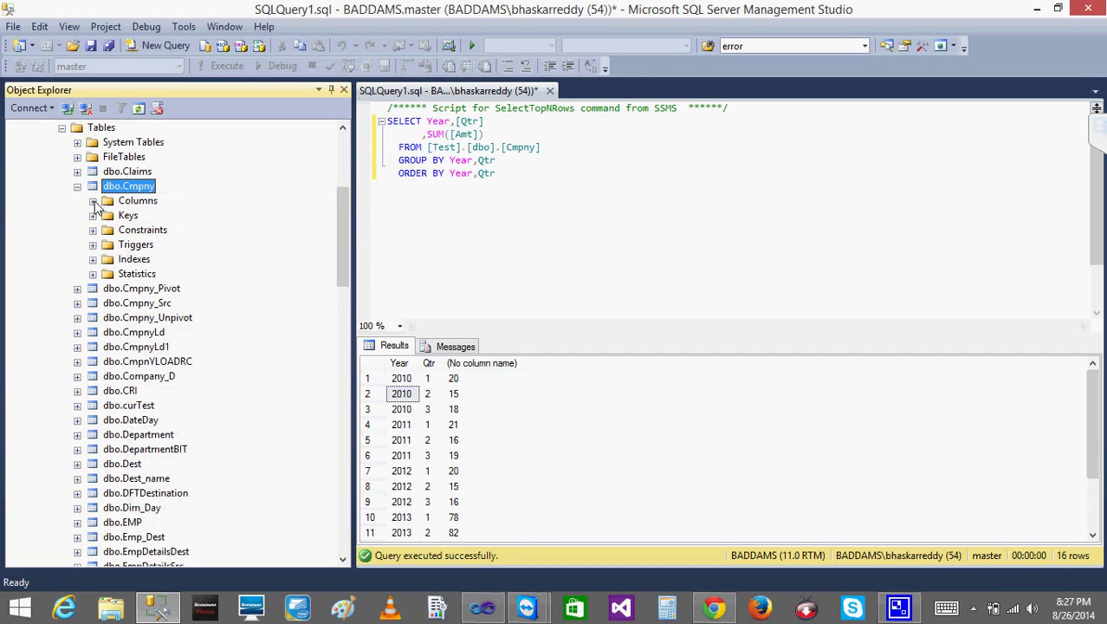
pyautogui.doubleClick(135, 202)
pyautogui.rightClick(134, 202)
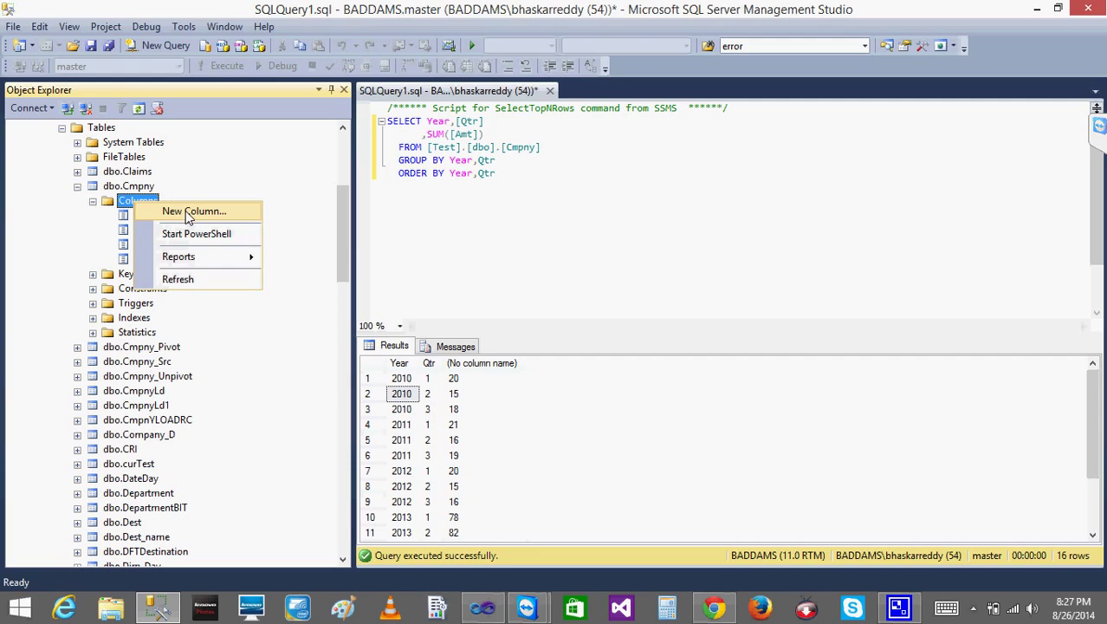
pyautogui.click(185, 210)
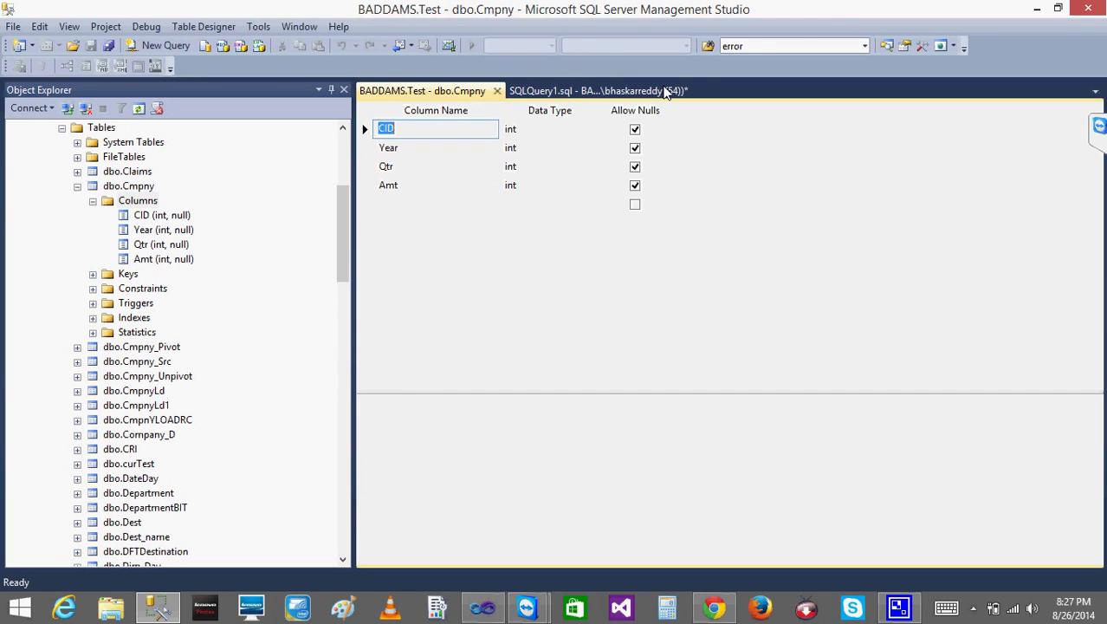
# Step: Add a BalAmt column of type int to the Cmpny table, then close the designer and save the changes
pyautogui.click(409, 206)
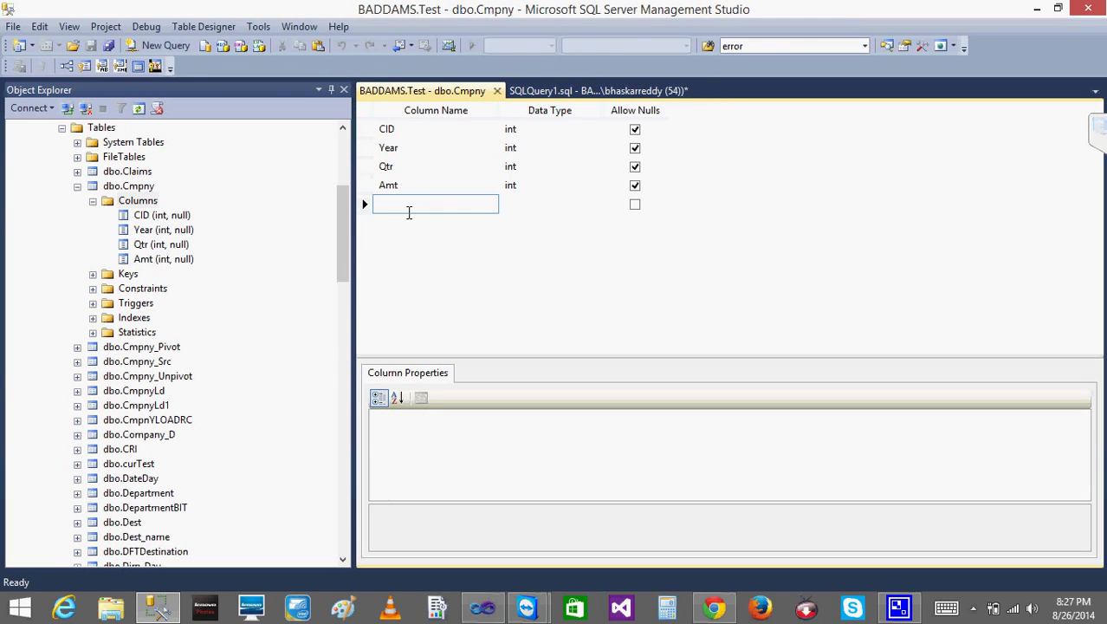
pyautogui.write('Yt')
pyautogui.press('BackSpace')
pyautogui.press('BackSpace')
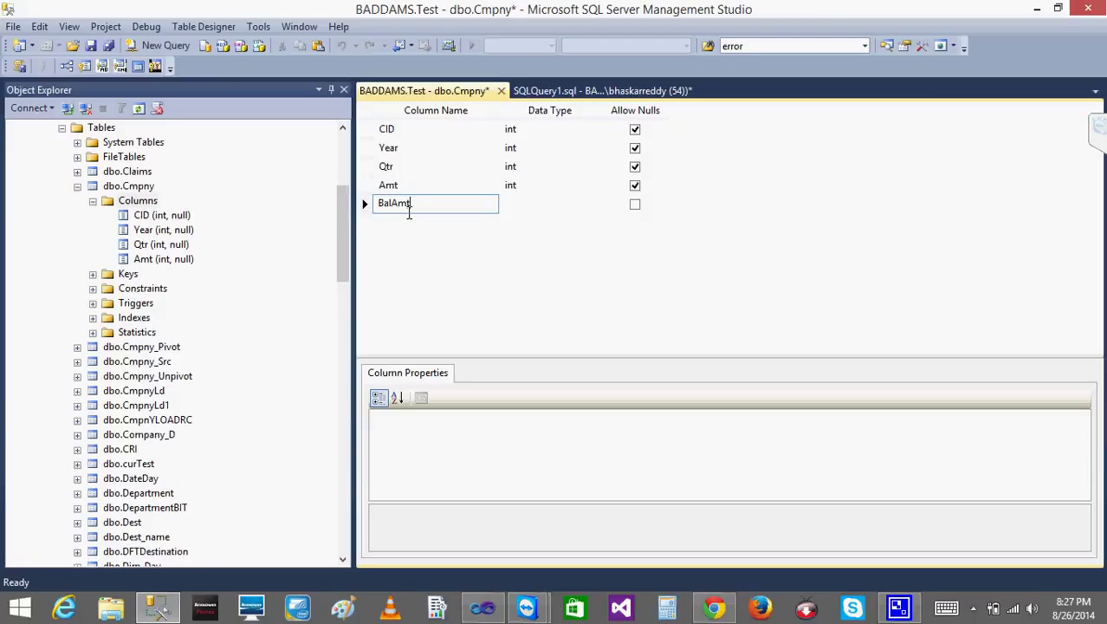
pyautogui.click(549, 207)
pyautogui.write('int')
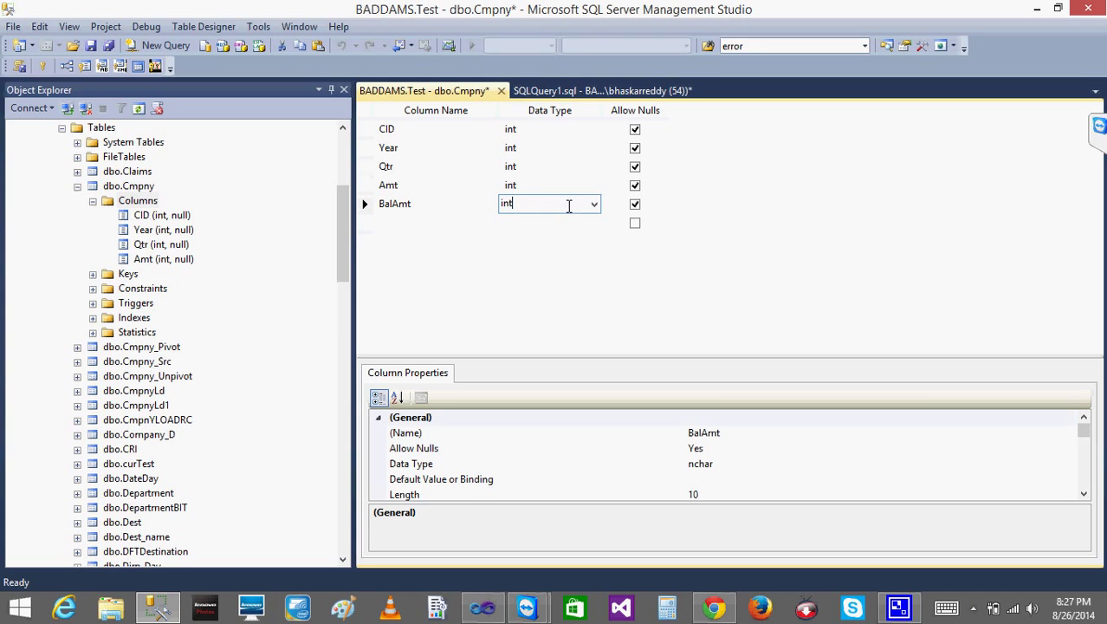
pyautogui.click(501, 92)
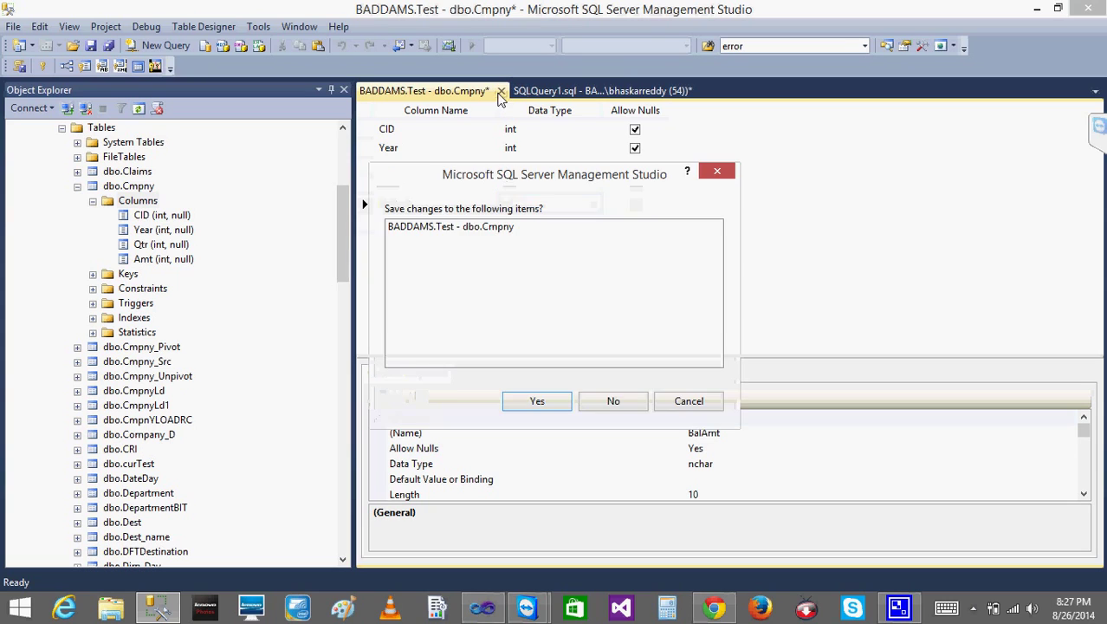
pyautogui.click(534, 403)
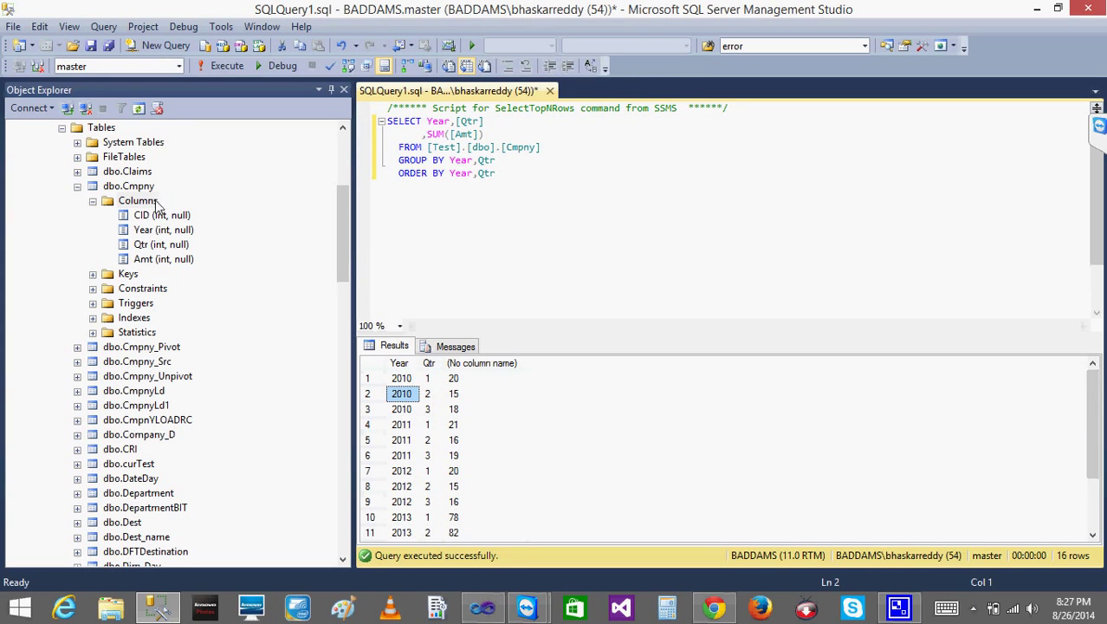
# Step: Open the top 200 rows of the dbo.Cmpny table for editing
pyautogui.rightClick(156, 203)
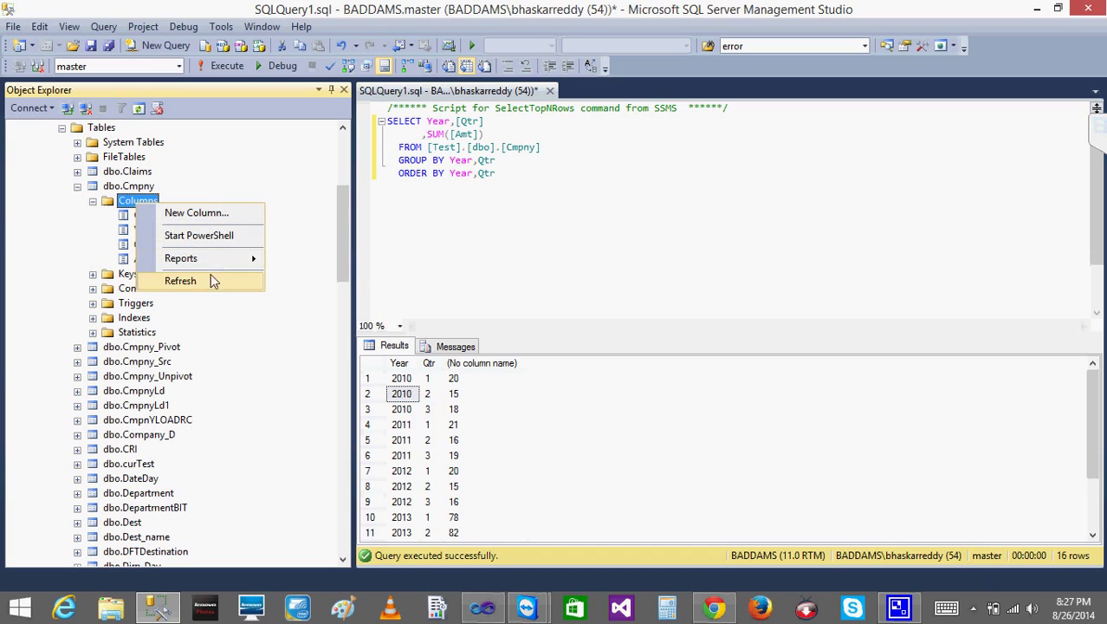
pyautogui.rightClick(130, 186)
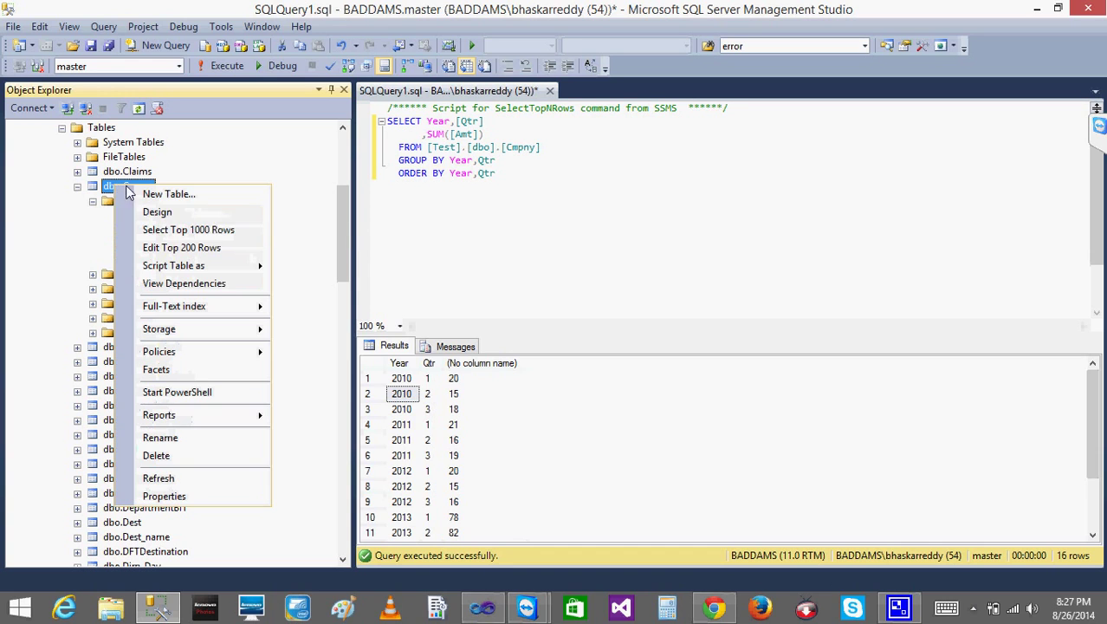
pyautogui.click(209, 246)
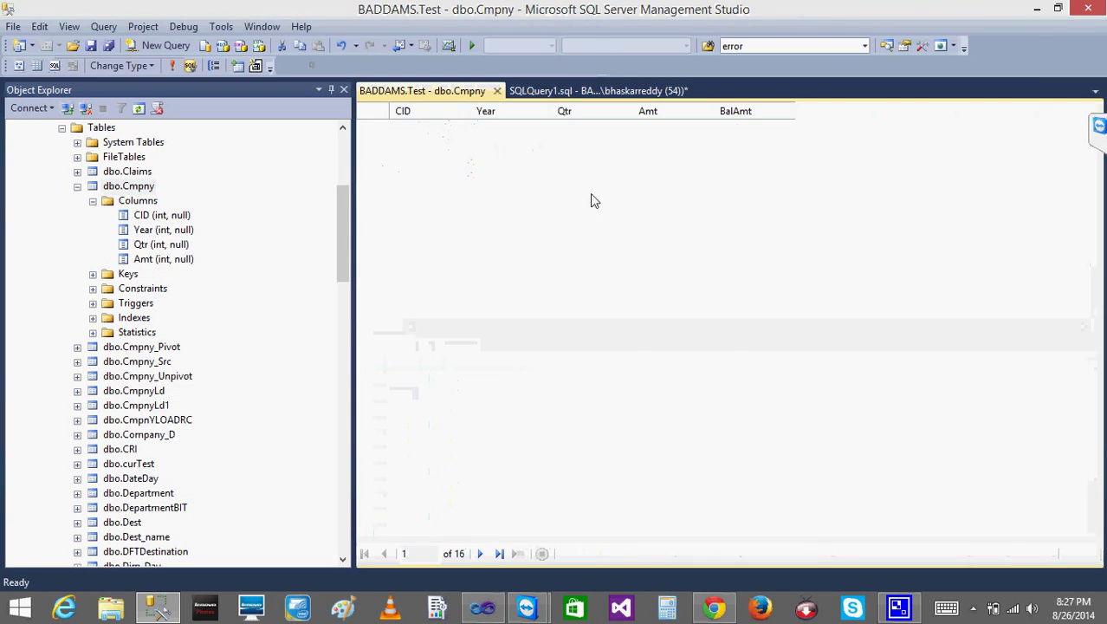
# Step: Set BalAmt to 12 in the first row, for 2010 quarter 1
pyautogui.click(729, 132)
pyautogui.write('NULL')
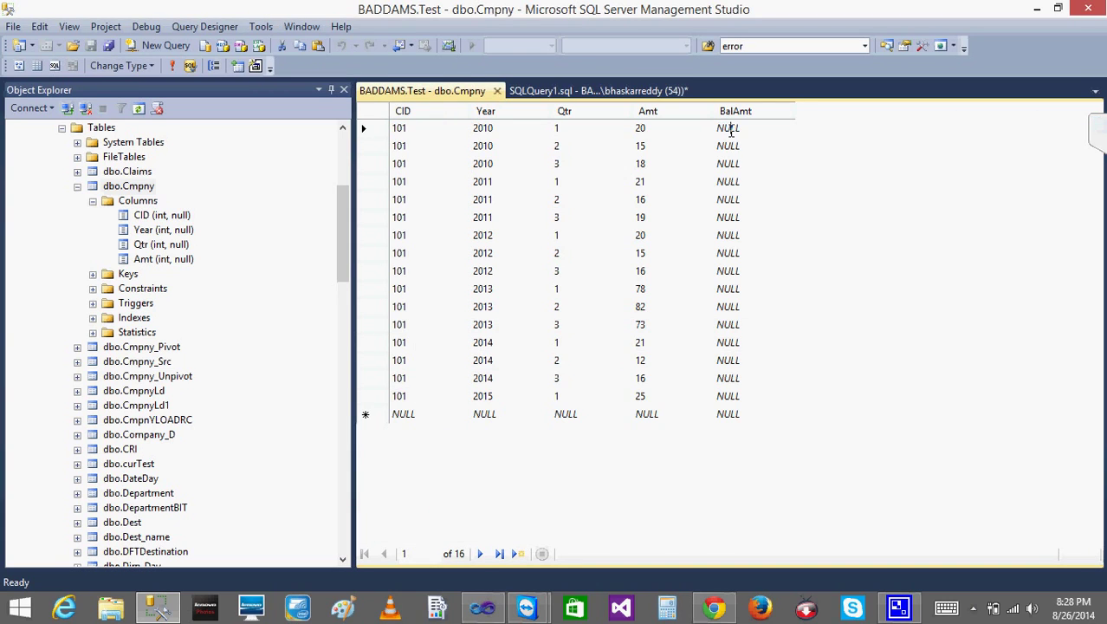
pyautogui.press('Return')
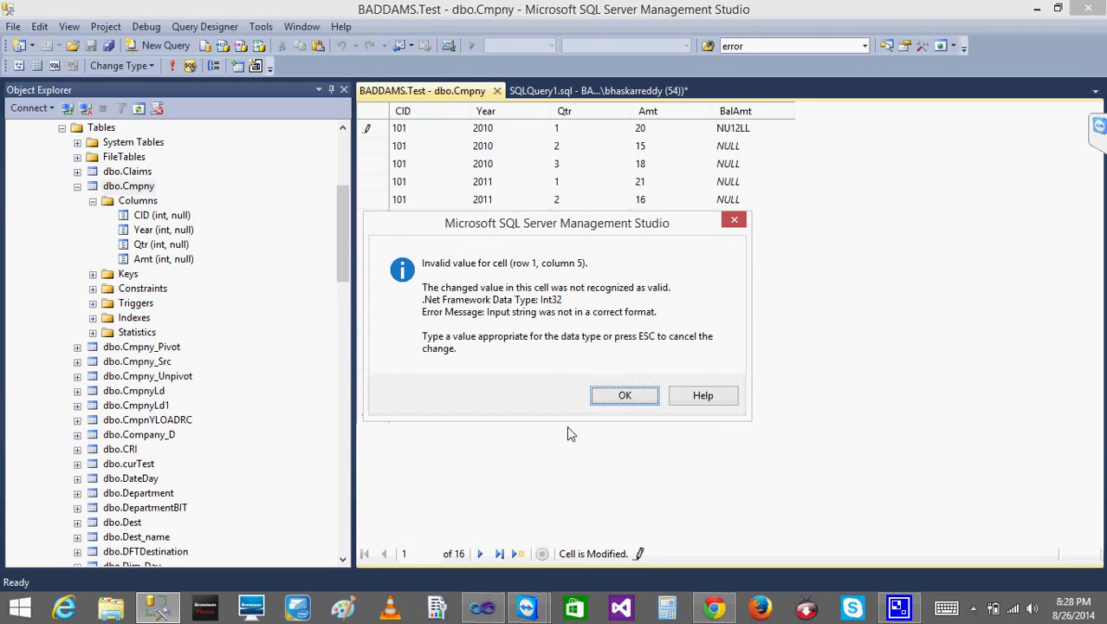
pyautogui.click(624, 395)
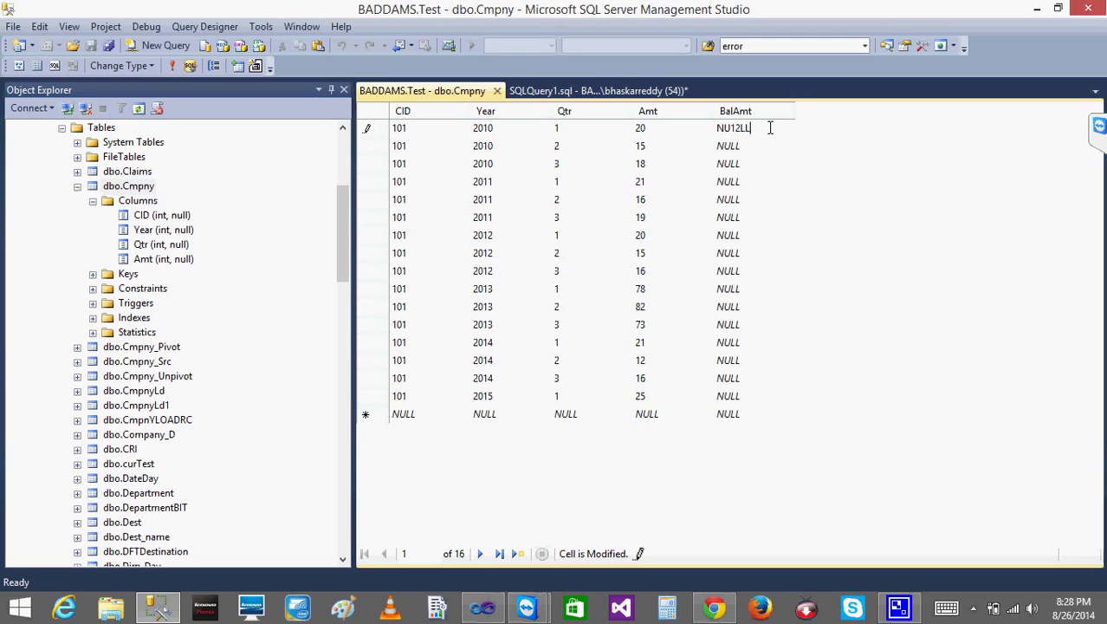
pyautogui.press('BackSpace')
pyautogui.press('BackSpace')
pyautogui.press('BackSpace')
pyautogui.press('BackSpace')
pyautogui.press('Return')
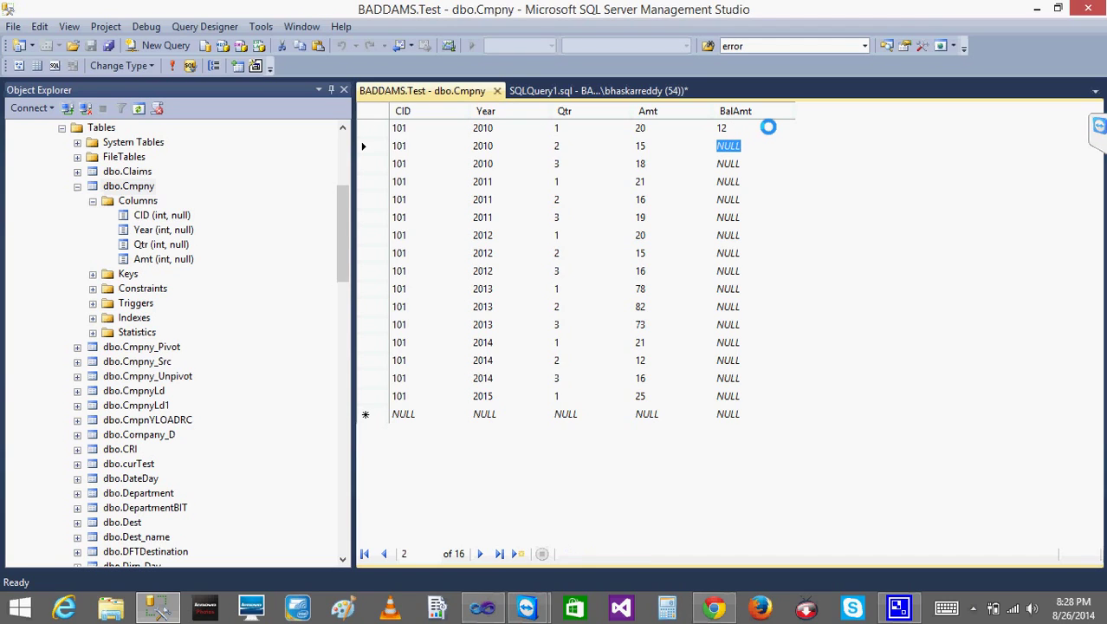
# Step: Fill BalAmt with 21 and 21 for 2010 quarters 2 and 3, and 13 and 13 for 2011 quarters 1 and 2
pyautogui.write('21')
pyautogui.press('Return')
pyautogui.write('21')
pyautogui.press('Return')
pyautogui.write('13')
pyautogui.press('Return')
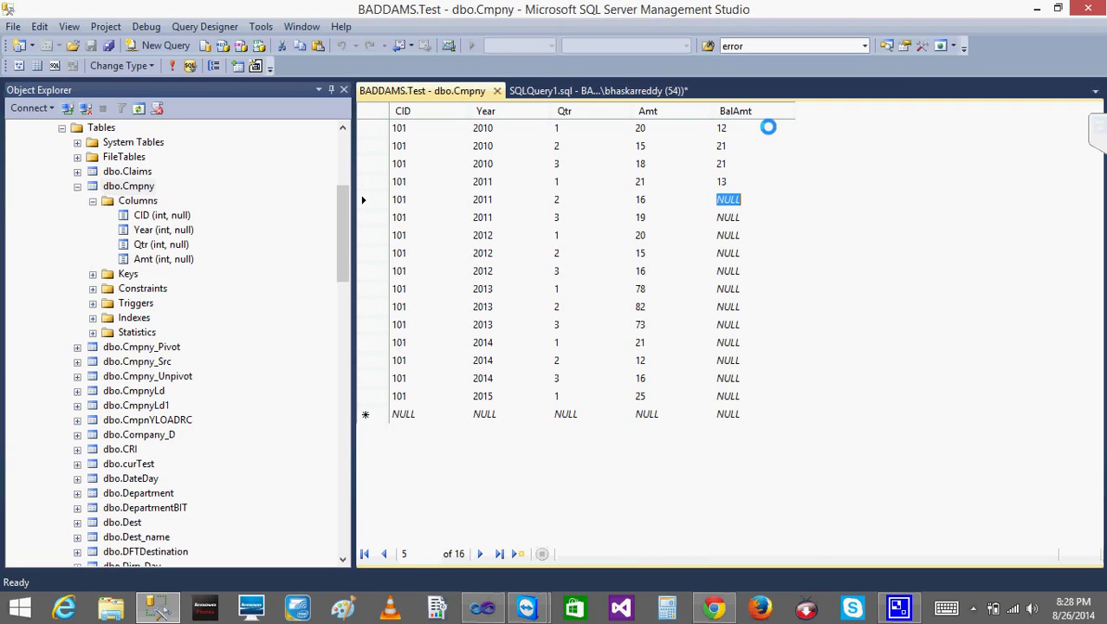
pyautogui.write('4')
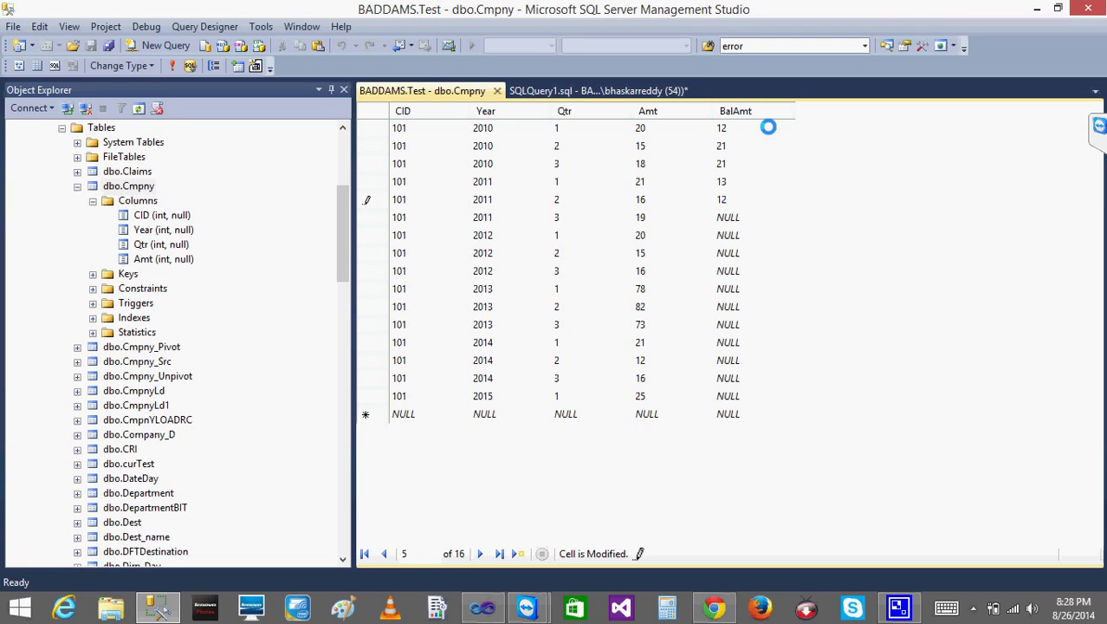
pyautogui.press('Return')
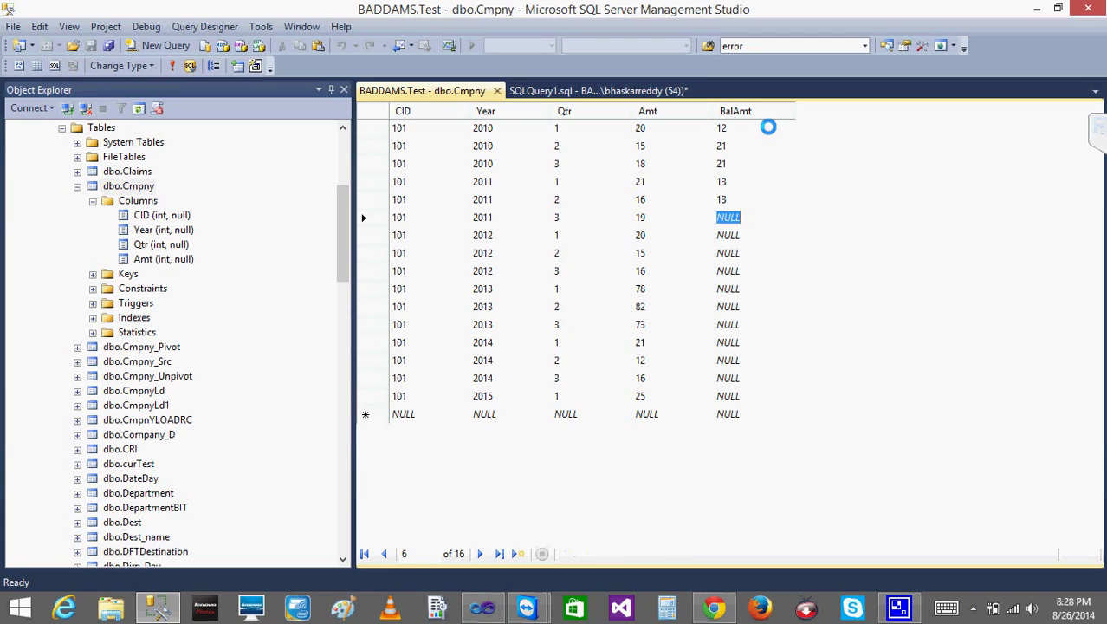
# Step: Fill BalAmt with 16 for 2011 quarter 3 and with 34, 23 and 26 for the three 2012 quarters
pyautogui.write('16')
pyautogui.press('Return')
pyautogui.write('34')
pyautogui.press('Return')
pyautogui.write('23')
pyautogui.press('Return')
pyautogui.write('26')
pyautogui.press('Return')
# Step: Fill BalAmt with 10, 34 and 52 for the three 2013 quarters
pyautogui.write('1')
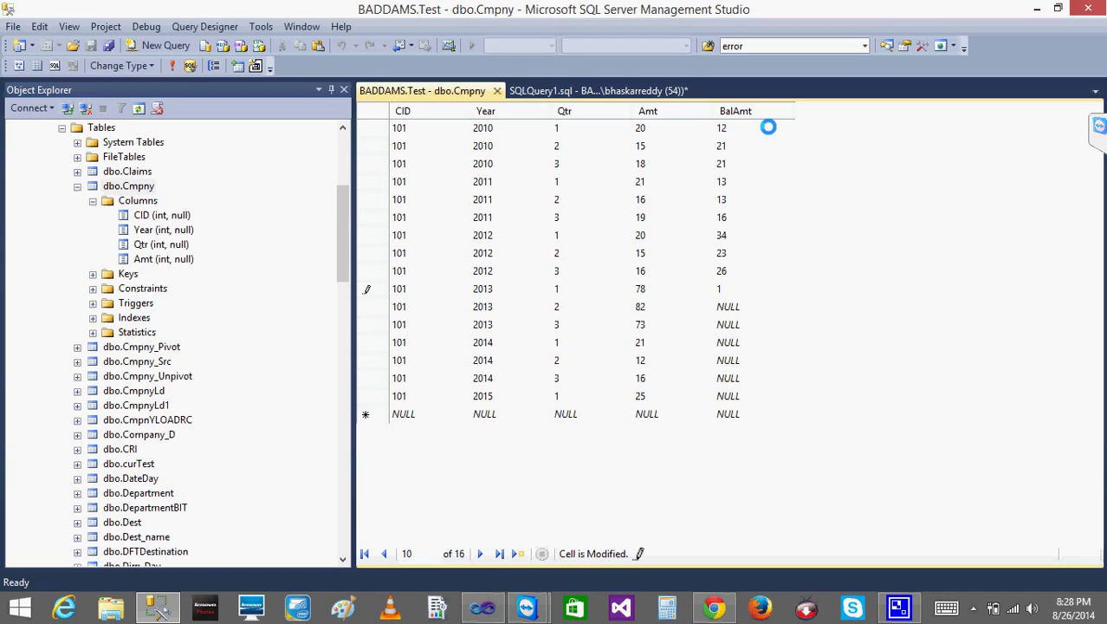
pyautogui.write('0')
pyautogui.press('Return')
pyautogui.write('3')
pyautogui.press('Return')
pyautogui.write('52')
pyautogui.press('Return')
# Step: Fill BalAmt with 53, 23 and 16 for the three 2014 quarters and 15 for 2015 quarter 1
pyautogui.write('5')
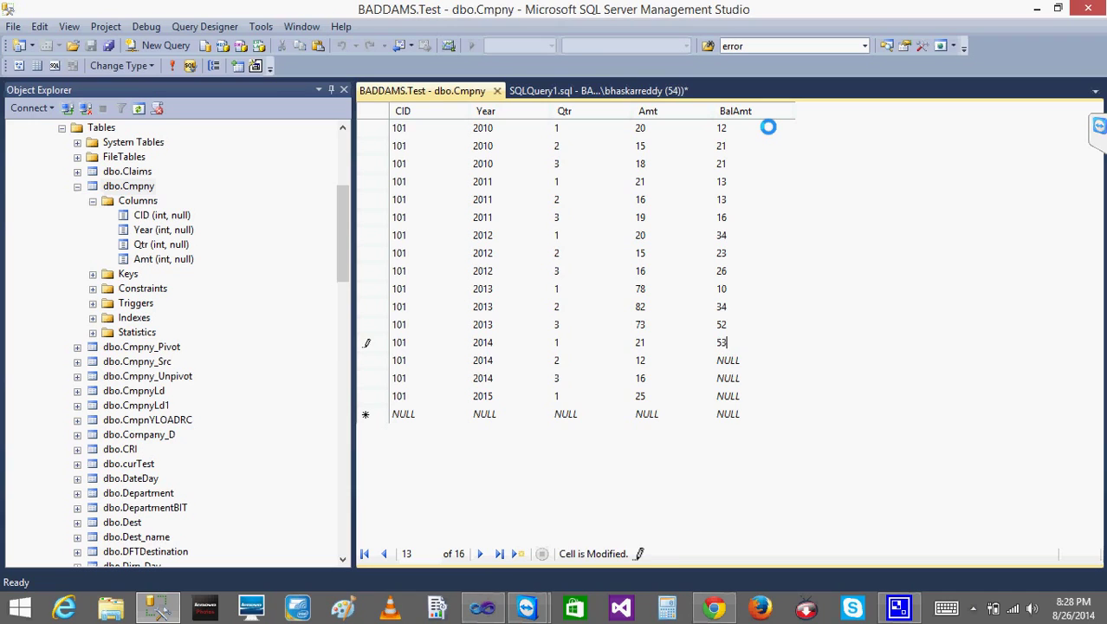
pyautogui.press('Return')
pyautogui.write('23')
pyautogui.press('Return')
pyautogui.write('16')
pyautogui.press('Return')
pyautogui.write('1')
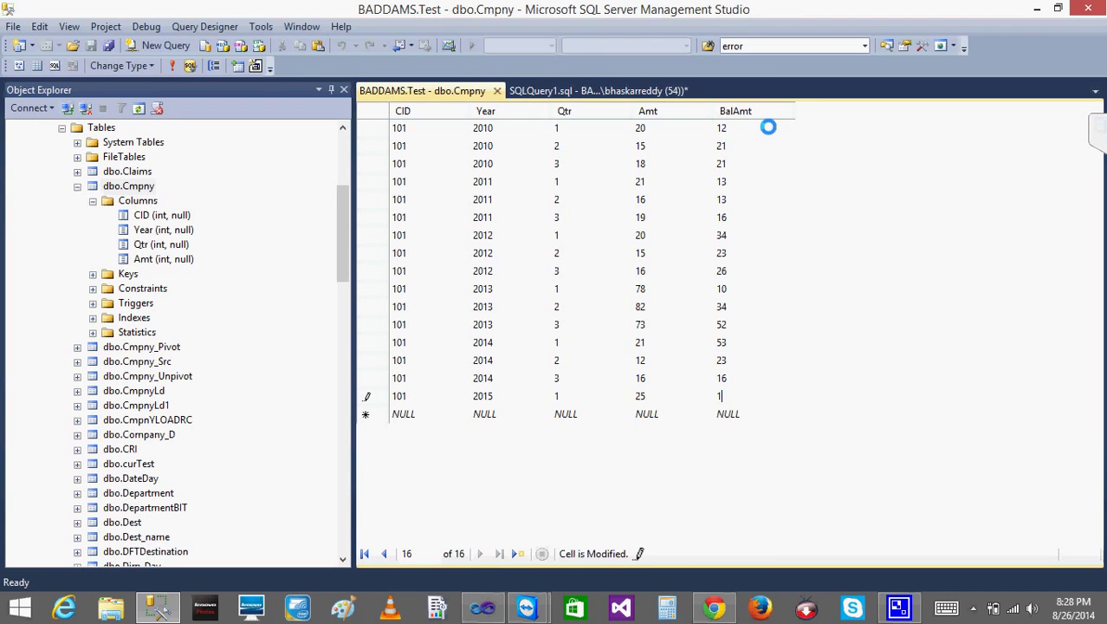
pyautogui.write('5')
pyautogui.press('Return')
pyautogui.write('18')
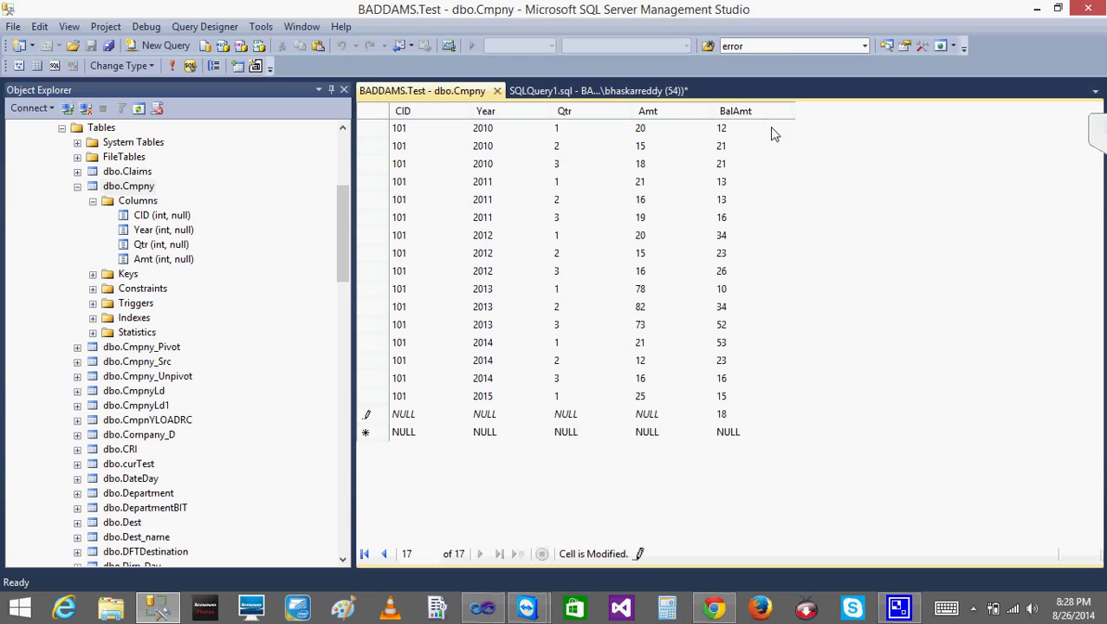
pyautogui.press('BackSpace')
pyautogui.press('BackSpace')
pyautogui.click(378, 422)
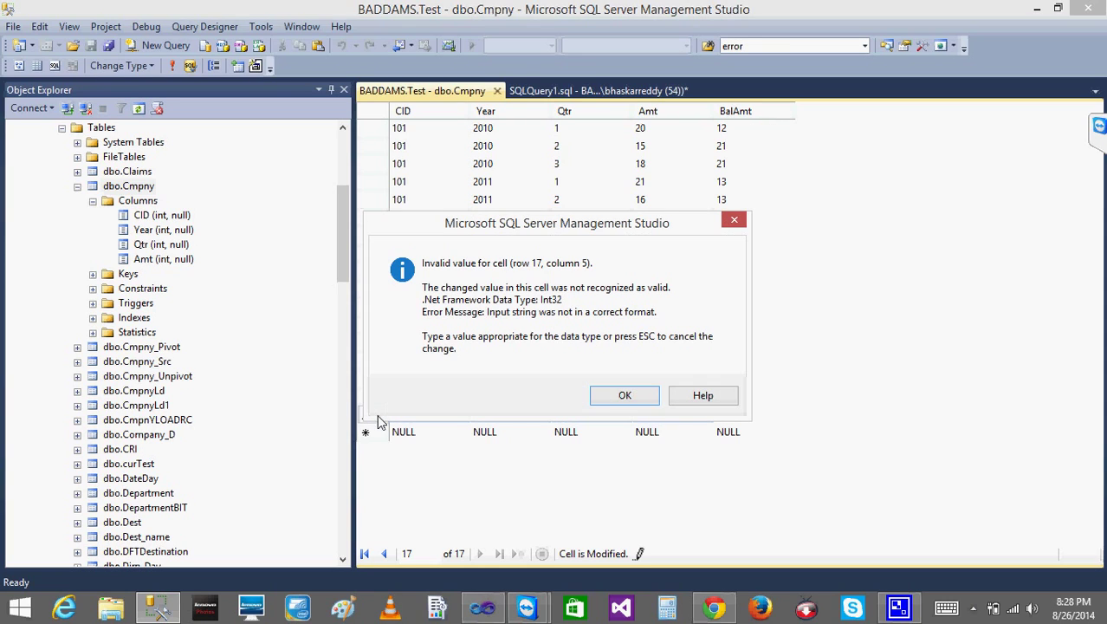
pyautogui.click(620, 399)
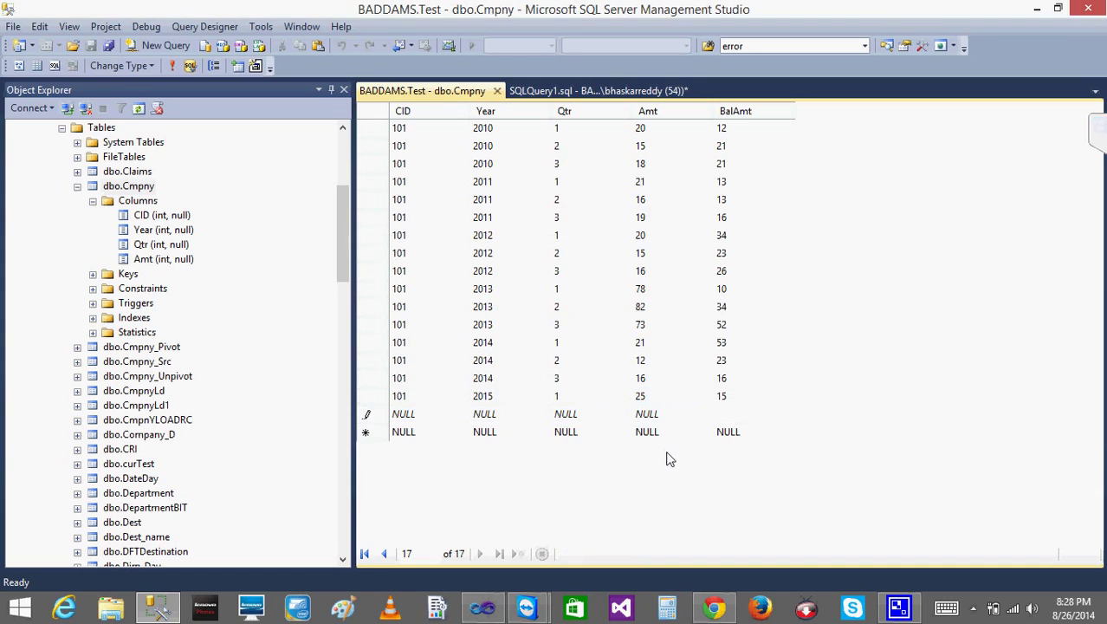
# Step: Close the row editing grid and query the top 1000 rows of dbo.Cmpny to check the BalAmt column
pyautogui.click(497, 91)
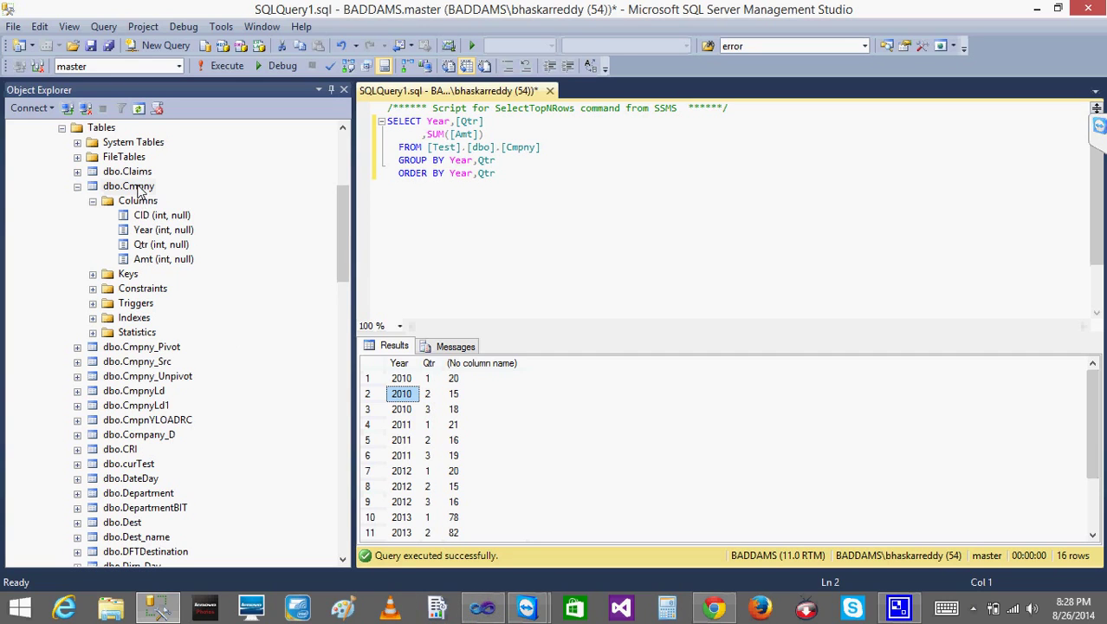
pyautogui.rightClick(137, 187)
pyautogui.click(277, 229)
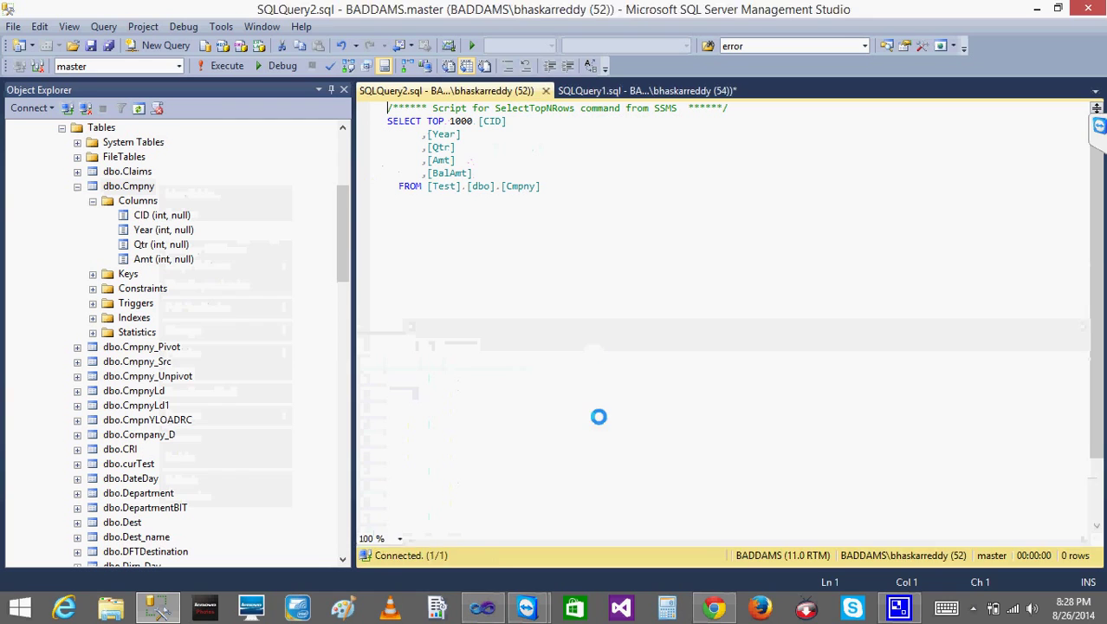
pyautogui.click(515, 363)
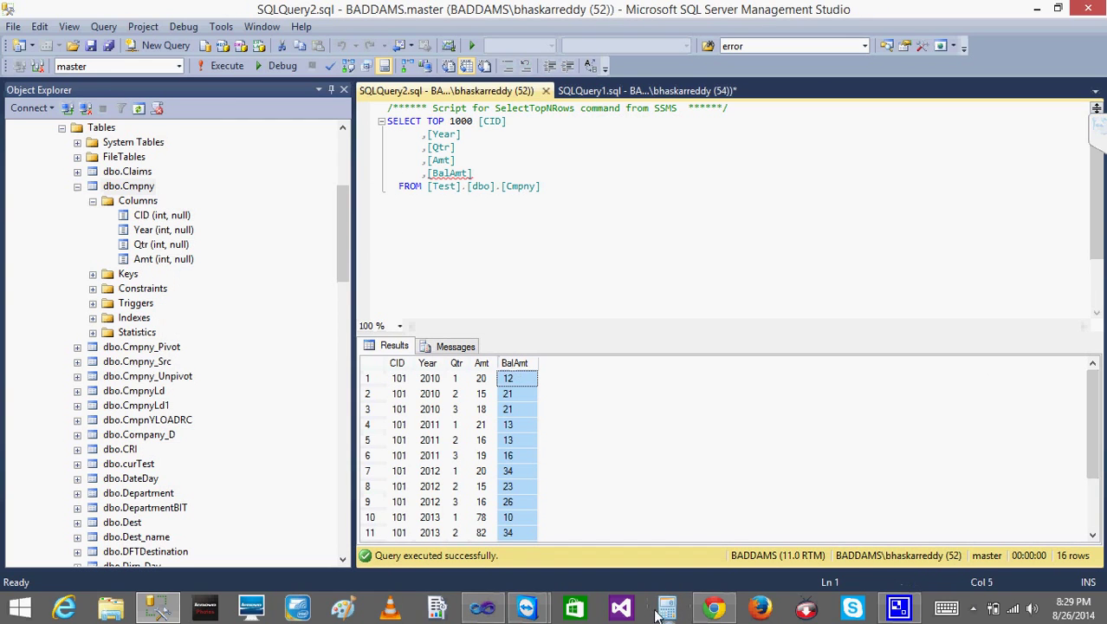
# Step: Switch to Visual Studio and refresh the Cmpny dataset's fields from the report design to include BalAmt
pyautogui.click(484, 610)
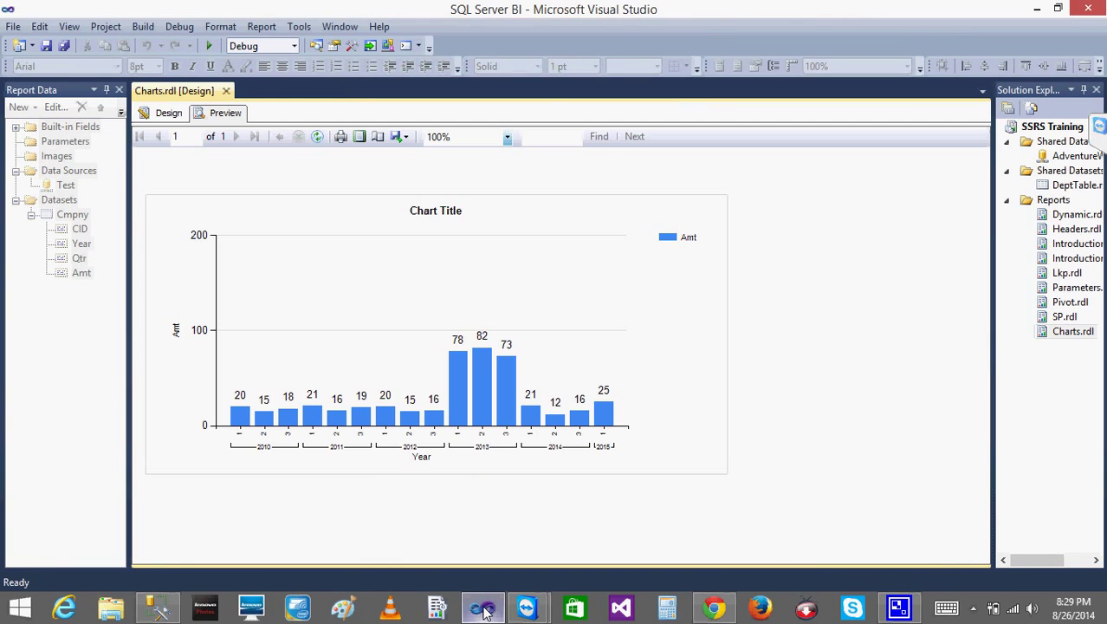
pyautogui.click(173, 113)
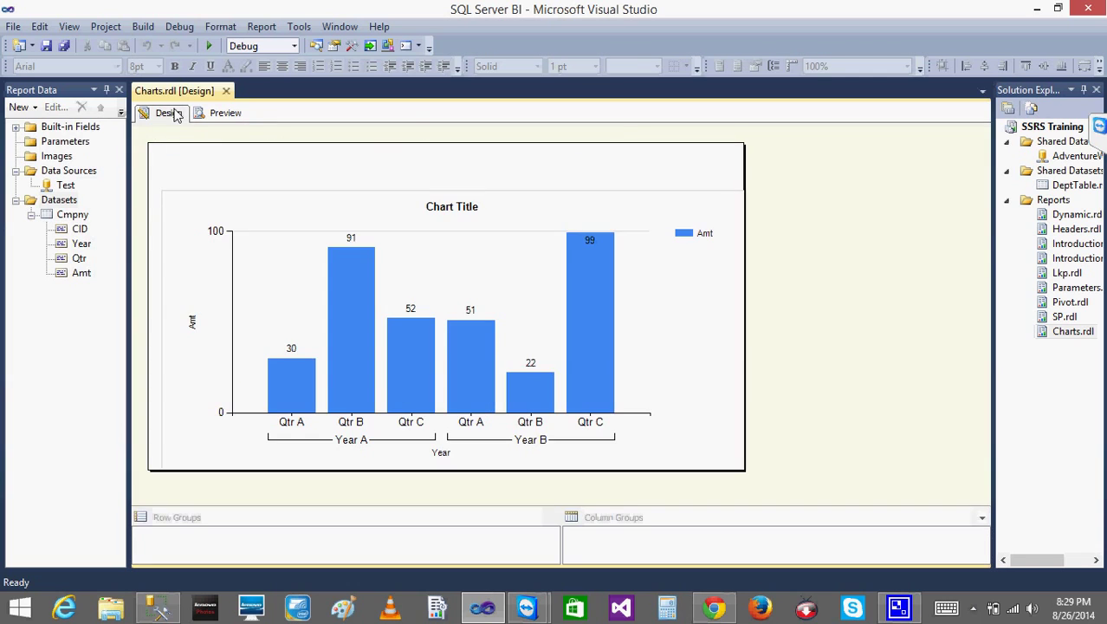
pyautogui.rightClick(74, 216)
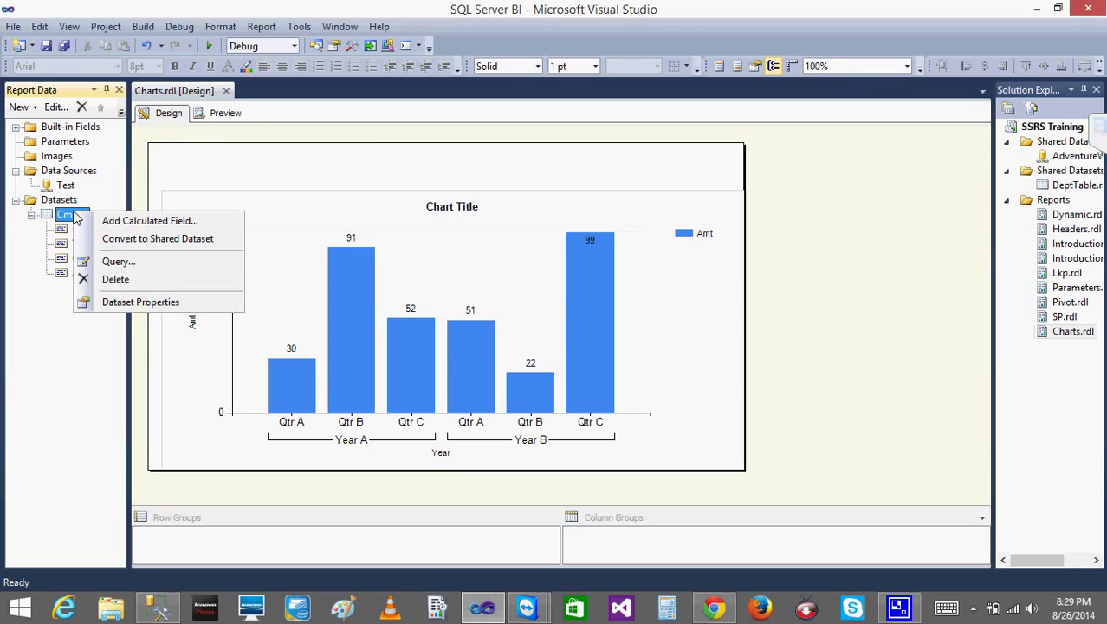
pyautogui.click(142, 304)
pyautogui.click(712, 451)
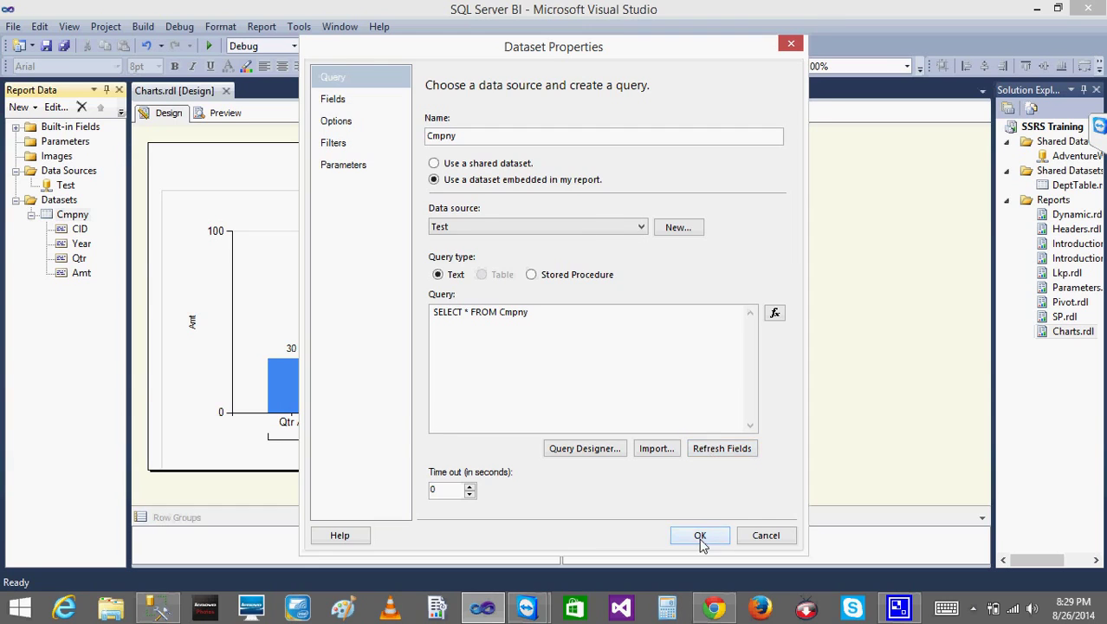
pyautogui.click(701, 536)
pyautogui.click(86, 293)
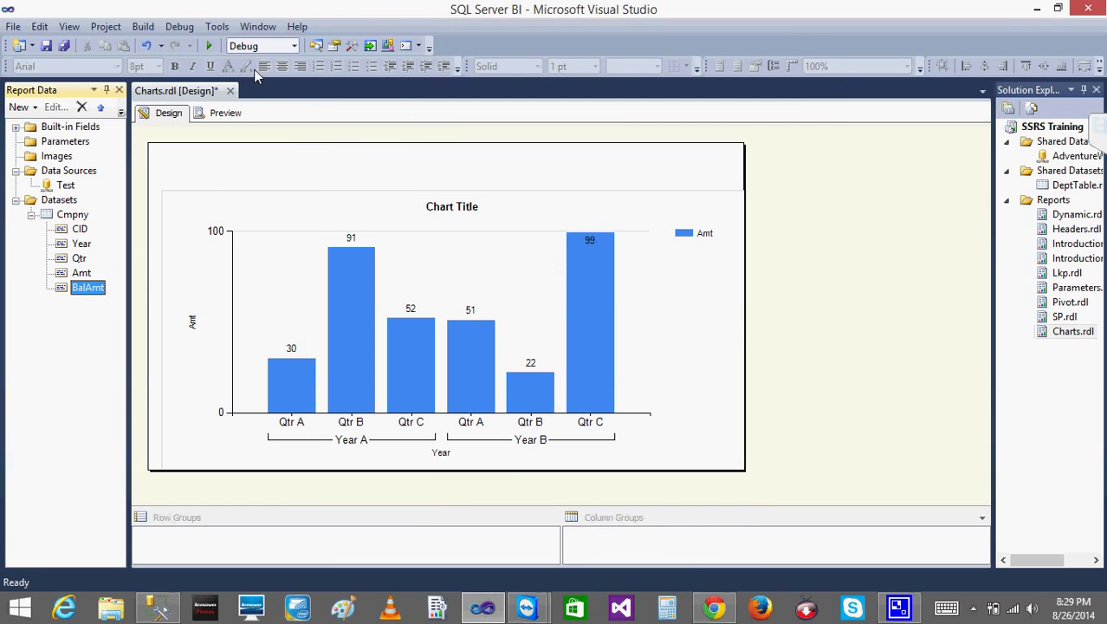
# Step: Add BalAmt as a second value series in the chart and preview the report
pyautogui.click(605, 367)
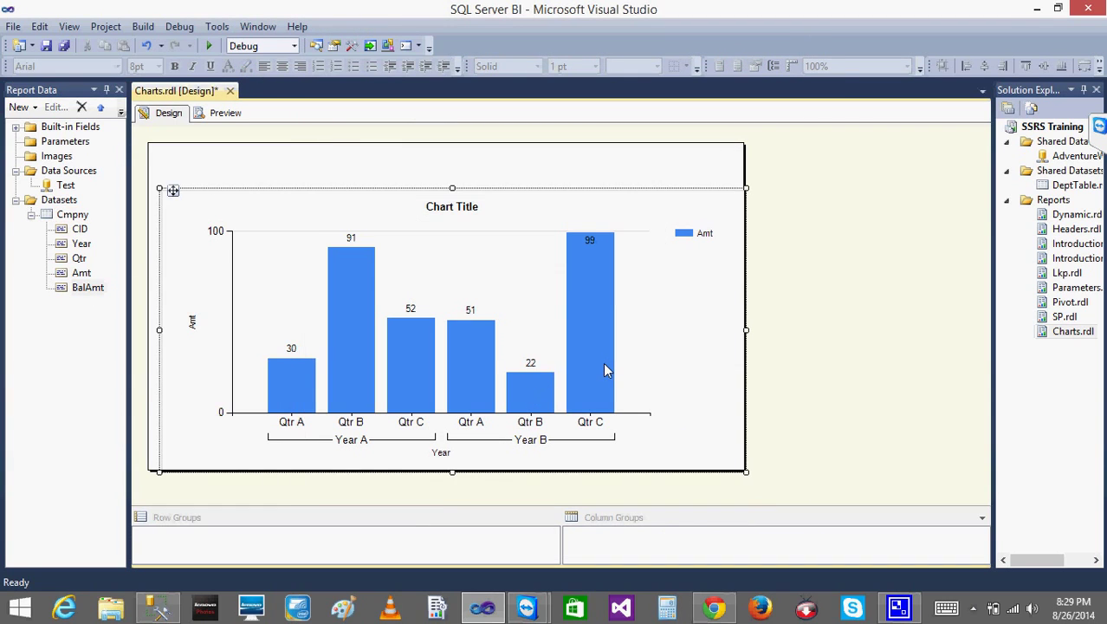
pyautogui.click(498, 352)
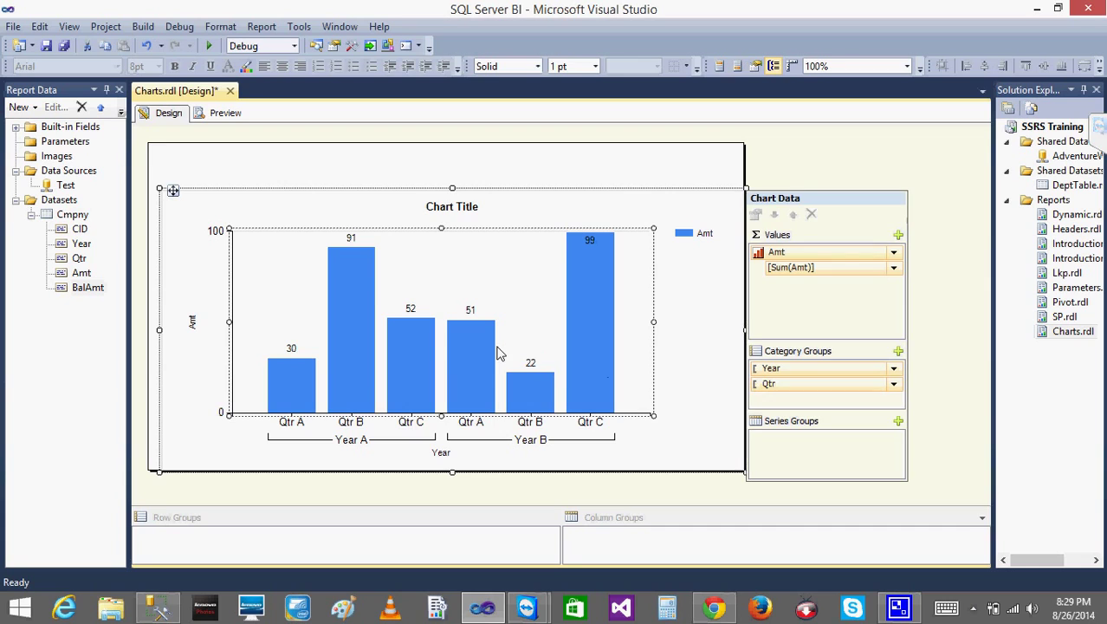
pyautogui.click(898, 236)
pyautogui.click(941, 326)
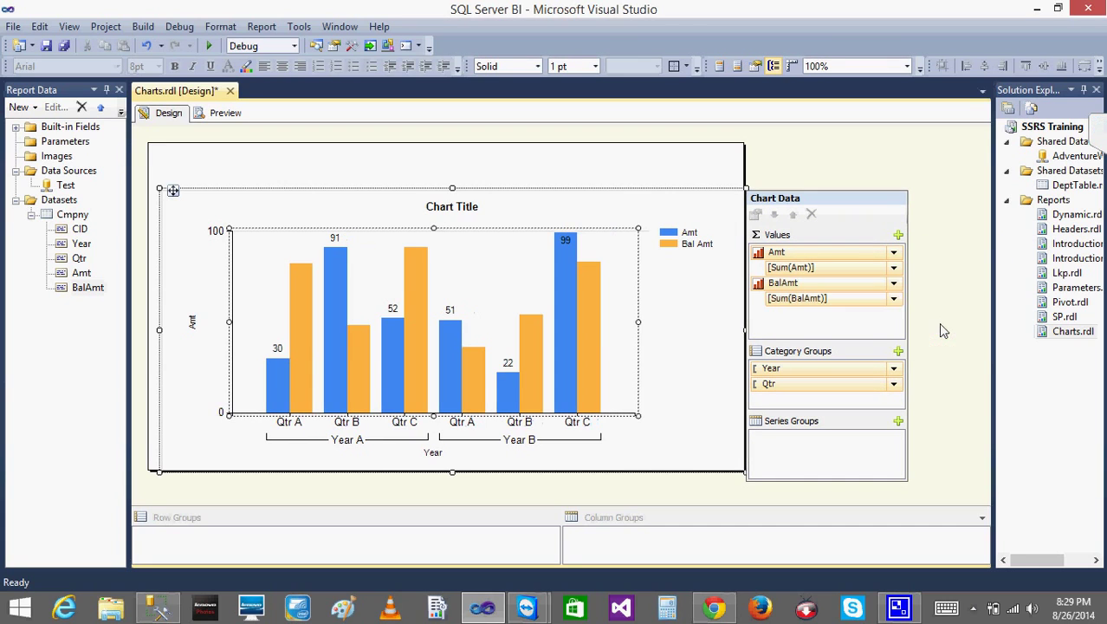
pyautogui.click(988, 282)
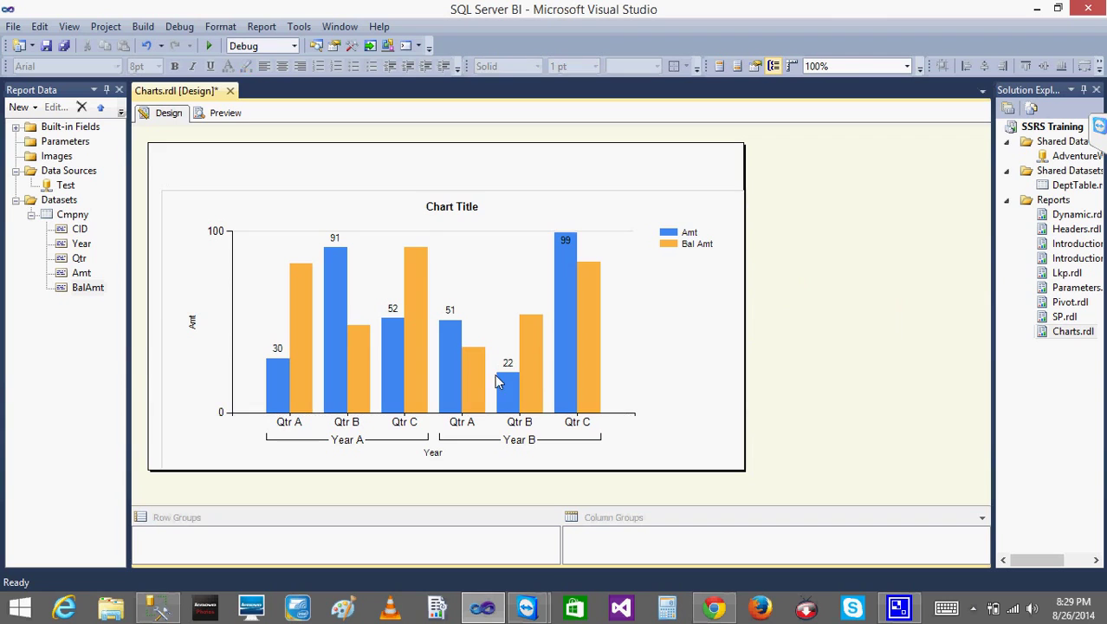
pyautogui.click(225, 114)
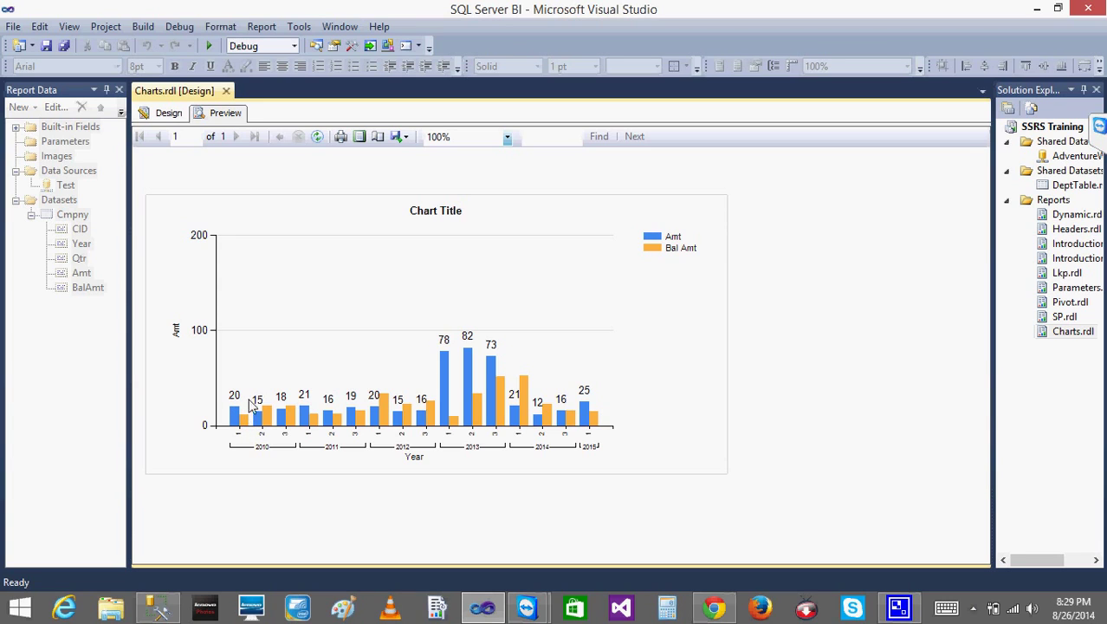
# Step: Show data labels on the chart's BalAmt series and preview the report
pyautogui.click(168, 113)
pyautogui.click(300, 308)
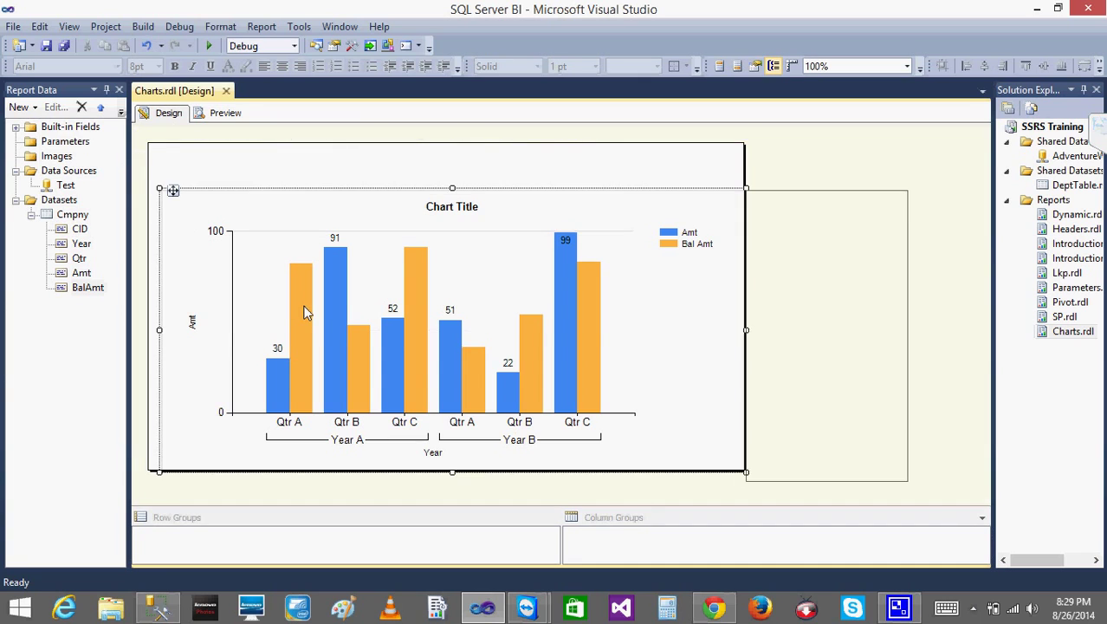
pyautogui.rightClick(303, 306)
pyautogui.click(347, 399)
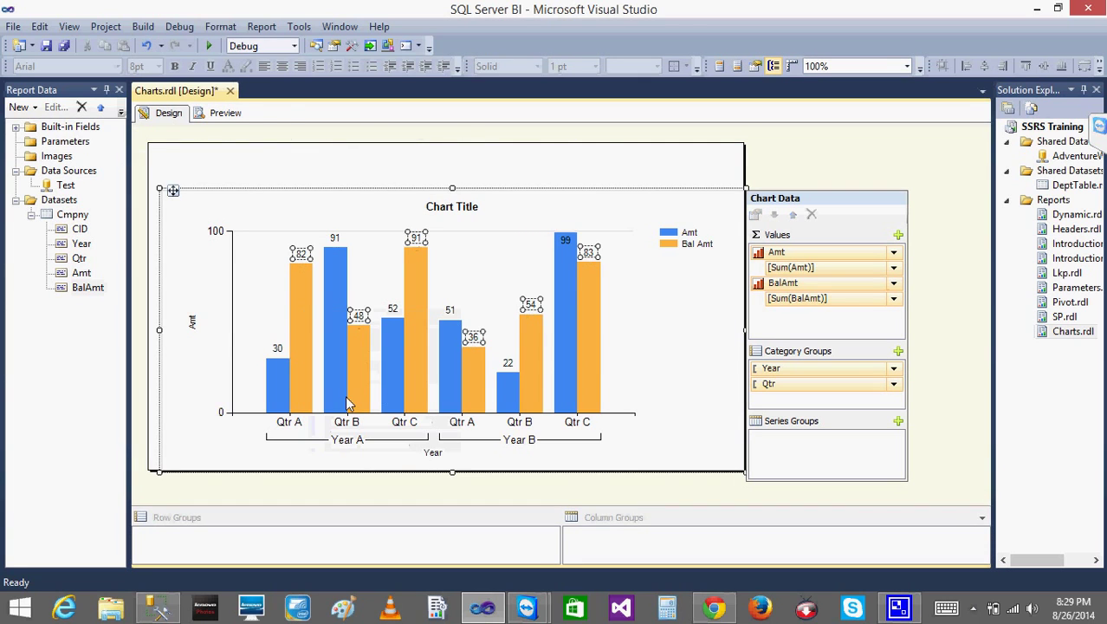
pyautogui.click(224, 113)
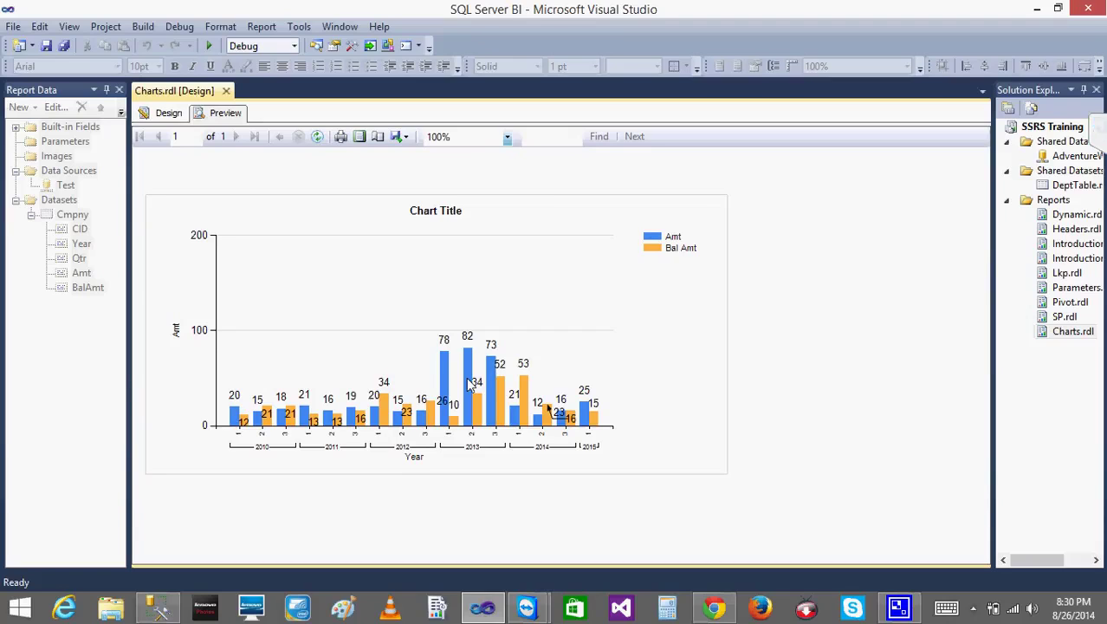
pyautogui.click(1097, 128)
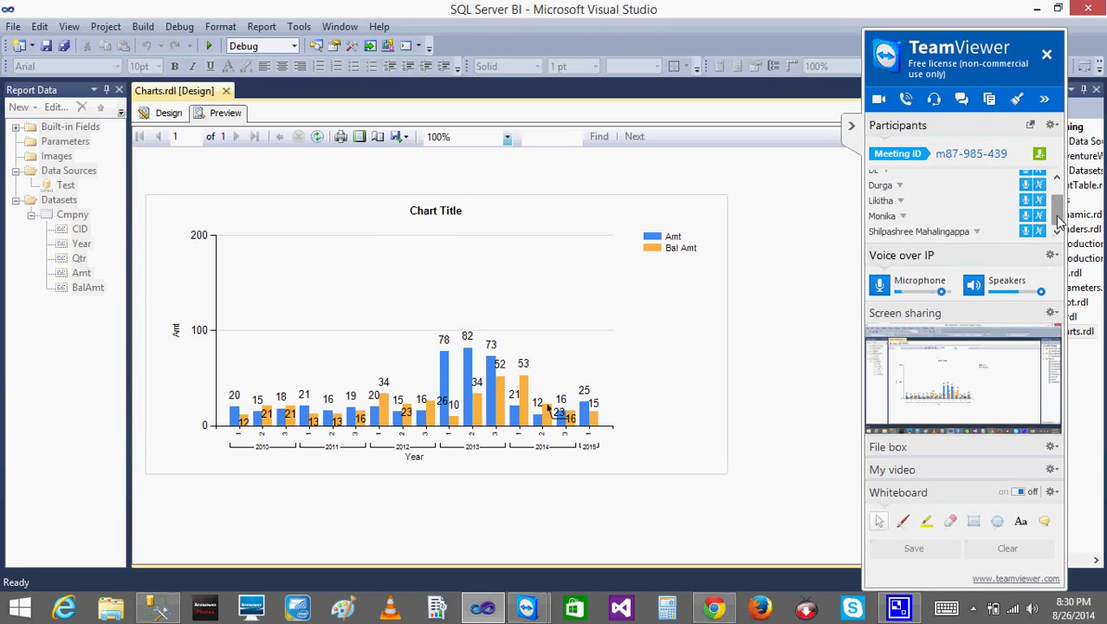
pyautogui.moveTo(1059, 224); pyautogui.dragTo(1059, 201)
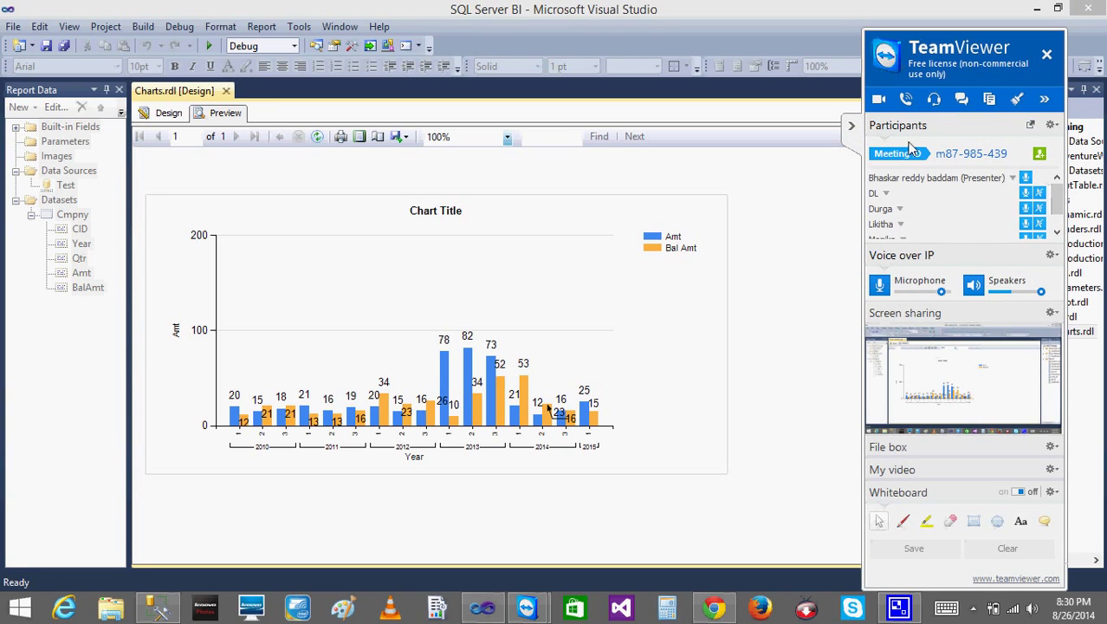
pyautogui.click(852, 128)
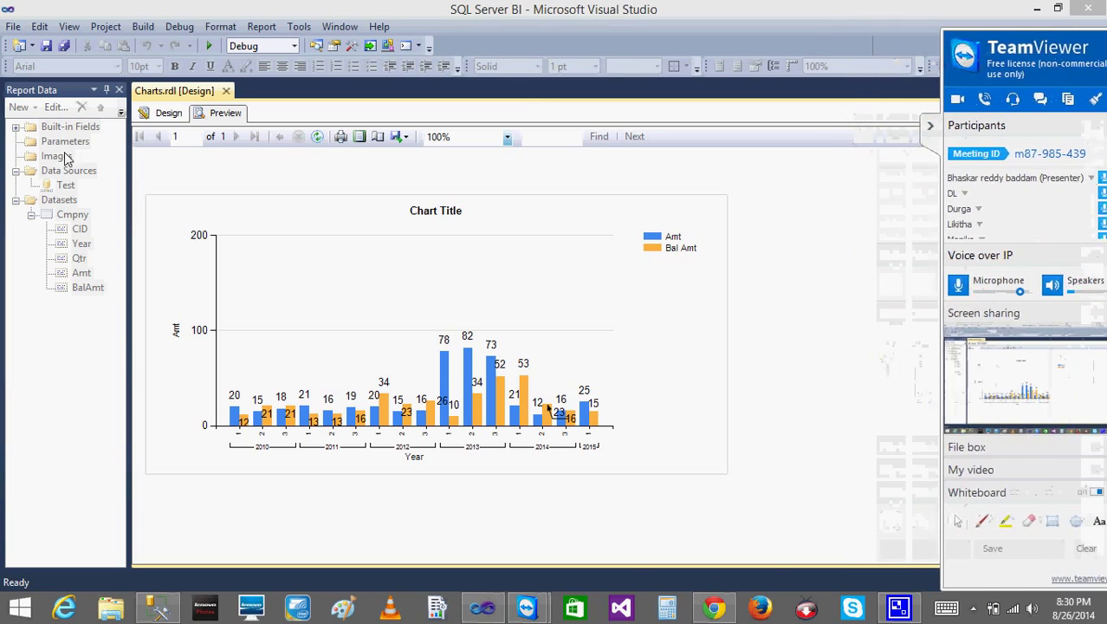
# Step: Change the chart's title to Company Total in the report design, check it in the preview and return to the design
pyautogui.click(168, 115)
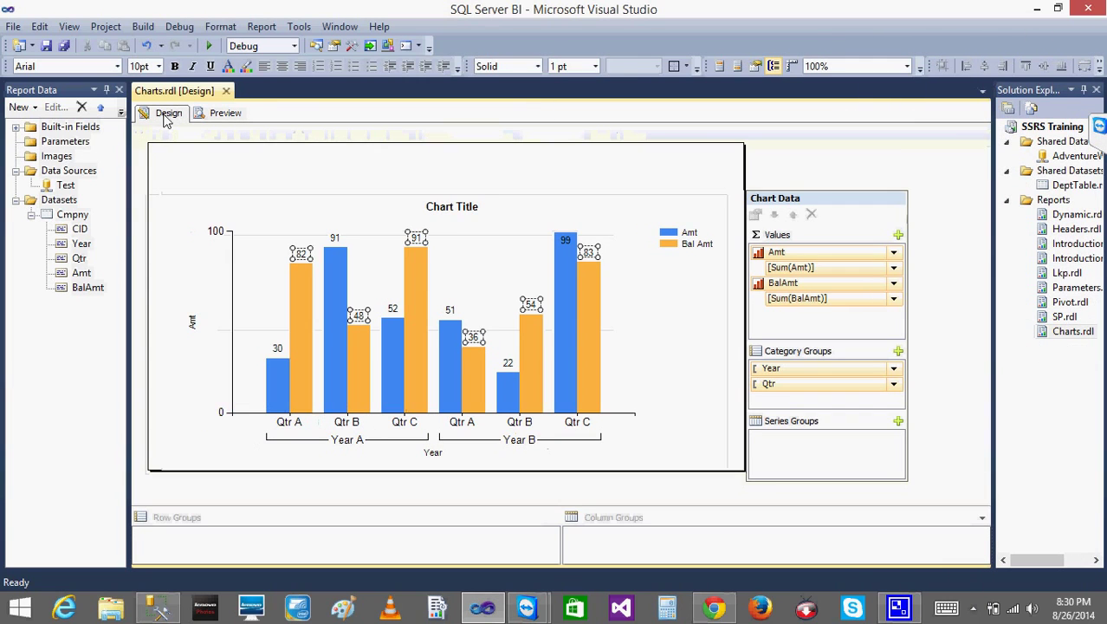
pyautogui.click(487, 286)
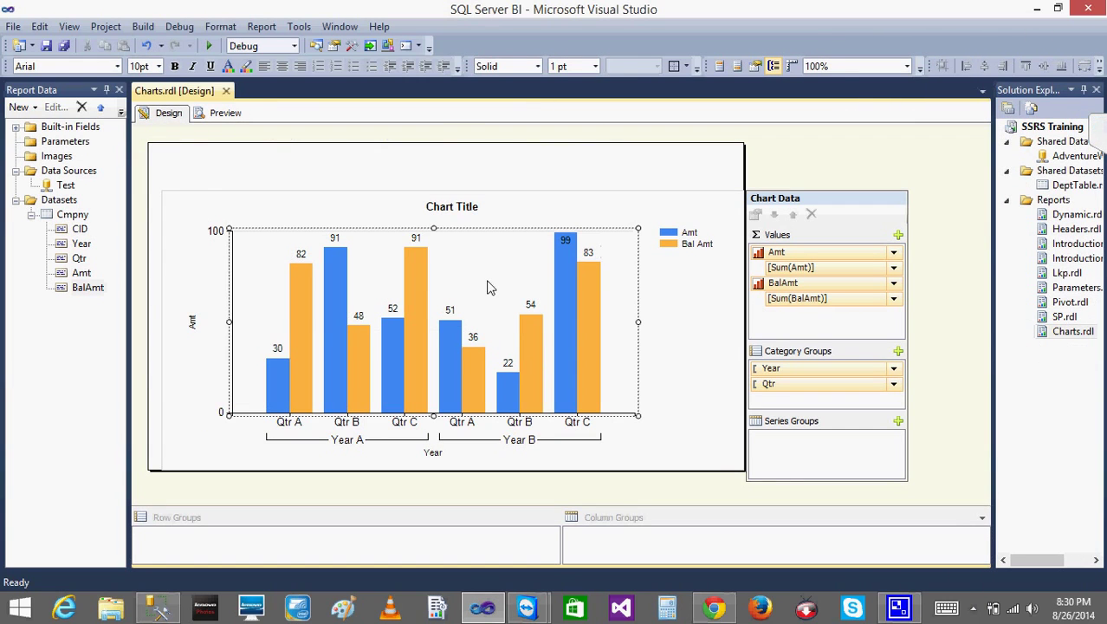
pyautogui.click(436, 214)
pyautogui.click(436, 215)
pyautogui.press('BackSpace')
pyautogui.press('BackSpace')
pyautogui.press('BackSpace')
pyautogui.press('BackSpace')
pyautogui.press('BackSpace')
pyautogui.press('BackSpace')
pyautogui.press('BackSpace')
pyautogui.press('BackSpace')
pyautogui.press('BackSpace')
pyautogui.press('BackSpace')
pyautogui.press('BackSpace')
pyautogui.write('Company T')
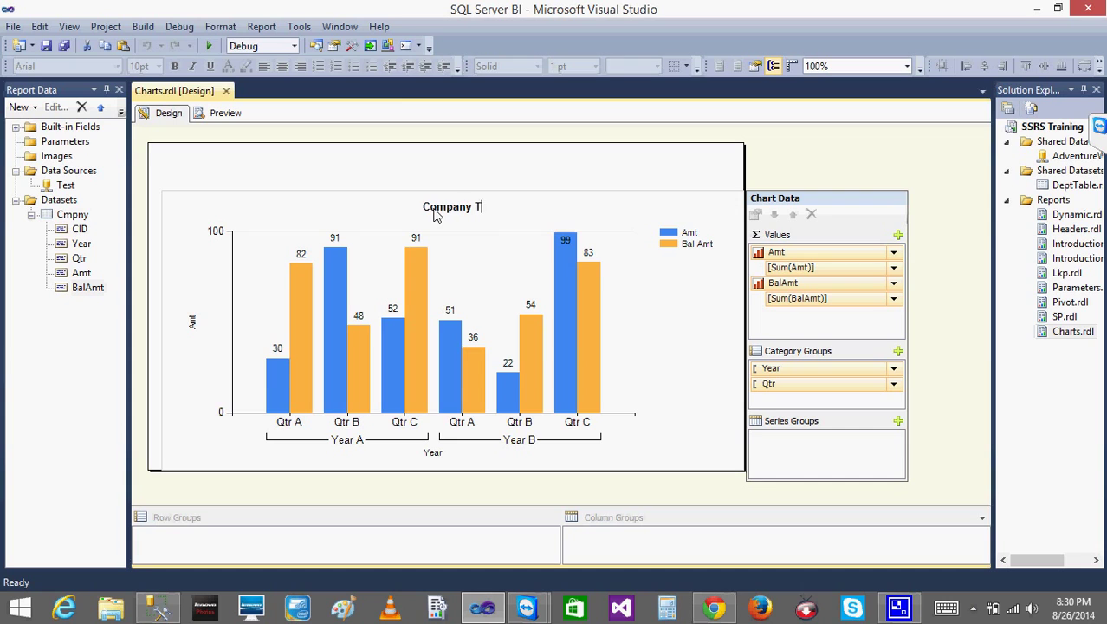
pyautogui.write('otal')
pyautogui.click(438, 166)
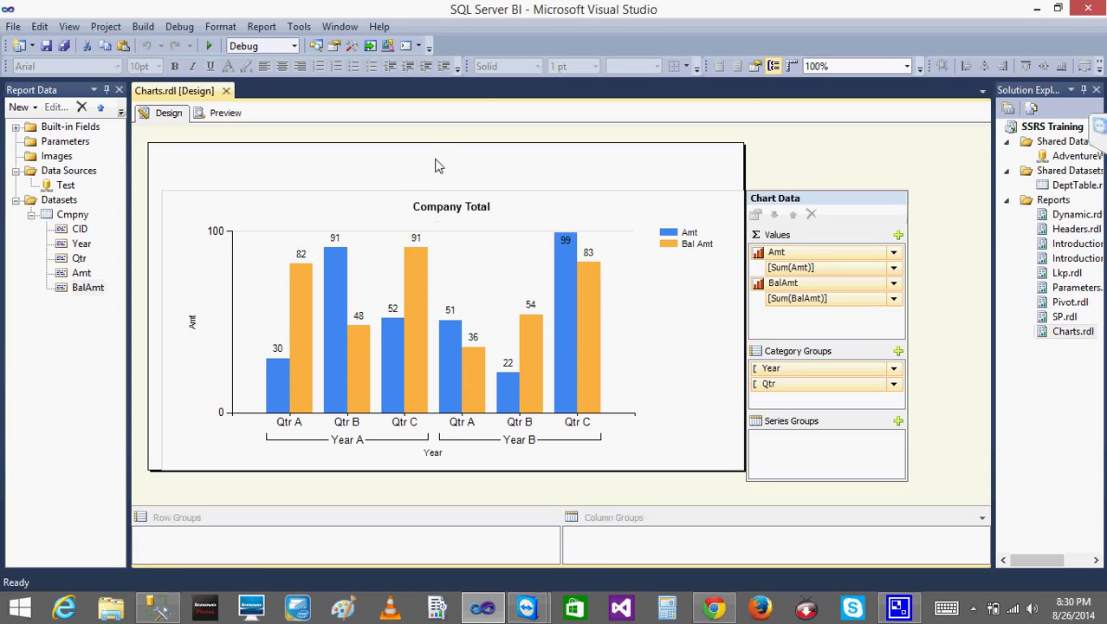
pyautogui.click(227, 113)
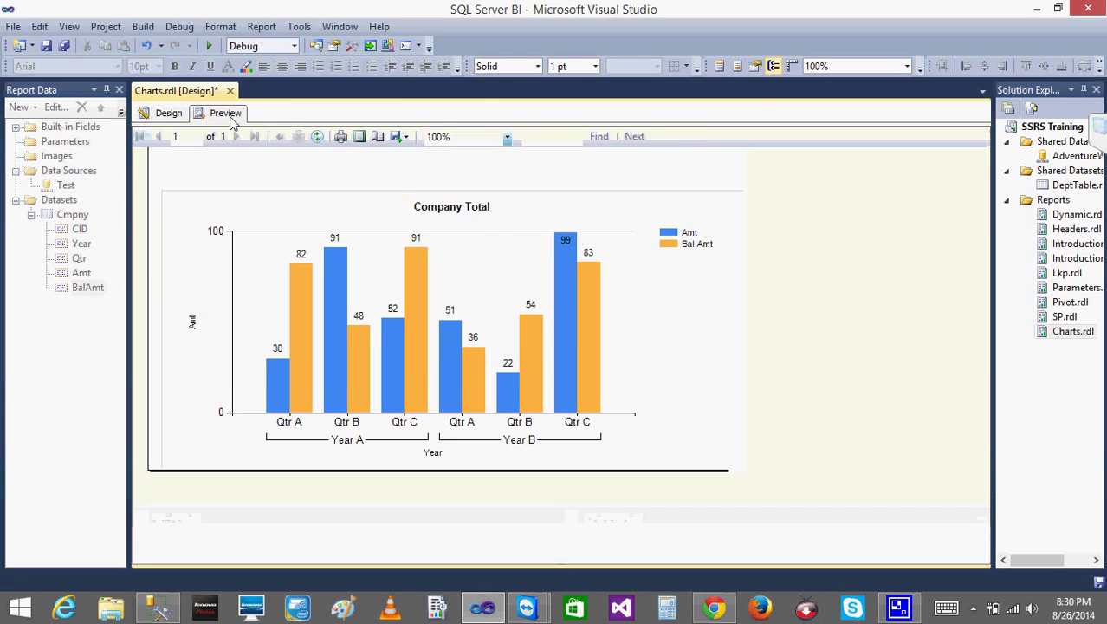
pyautogui.click(161, 116)
# Step: Move the Company Total title to the chart's top-left corner
pyautogui.click(447, 209)
pyautogui.click(455, 209)
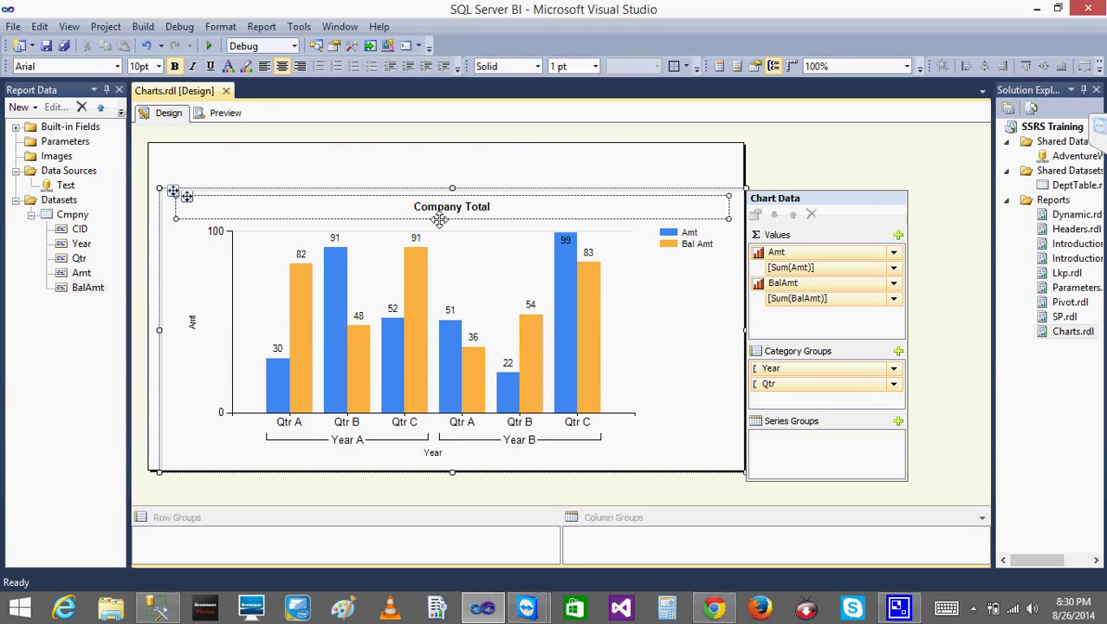
pyautogui.moveTo(186, 198)
pyautogui.mouseDown()
pyautogui.moveTo(173, 235)
pyautogui.moveTo(178, 347)
pyautogui.moveTo(210, 462)
pyautogui.moveTo(204, 404)
pyautogui.moveTo(230, 182)
pyautogui.moveTo(175, 190)
pyautogui.moveTo(205, 191)
pyautogui.mouseUp()
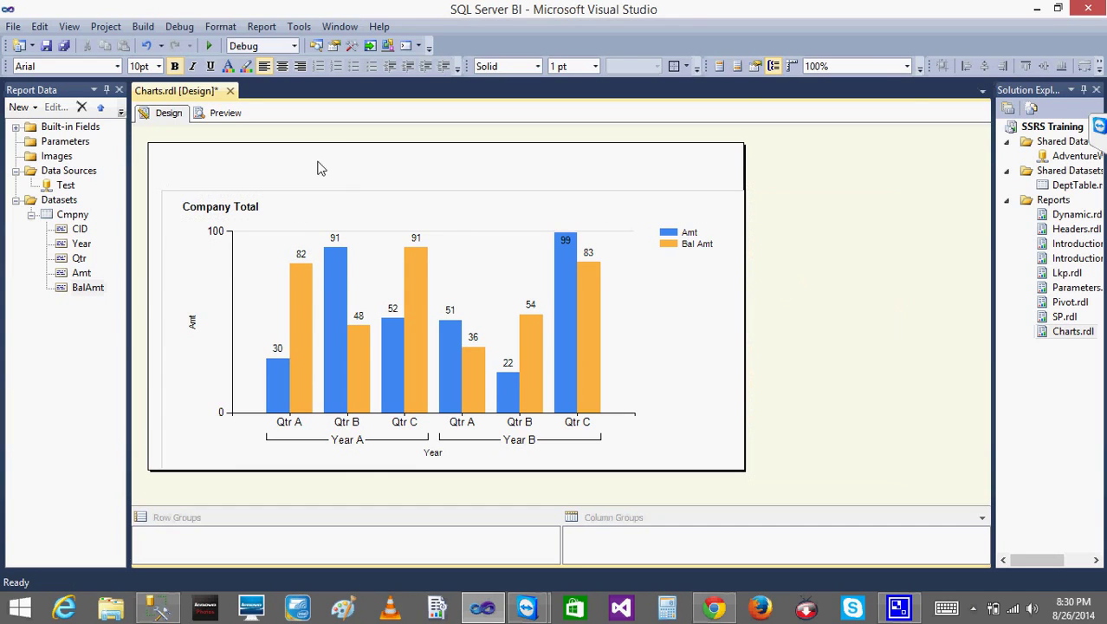
# Step: Try several positions in the chart title's properties and apply the bottom-right one to Company Total
pyautogui.rightClick(388, 212)
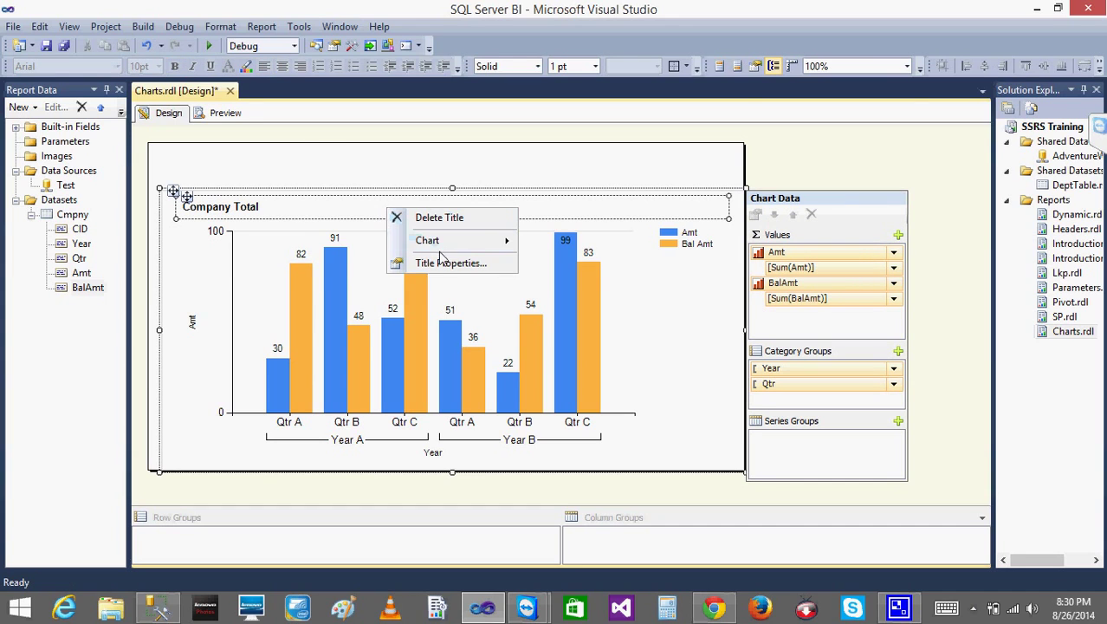
pyautogui.click(444, 266)
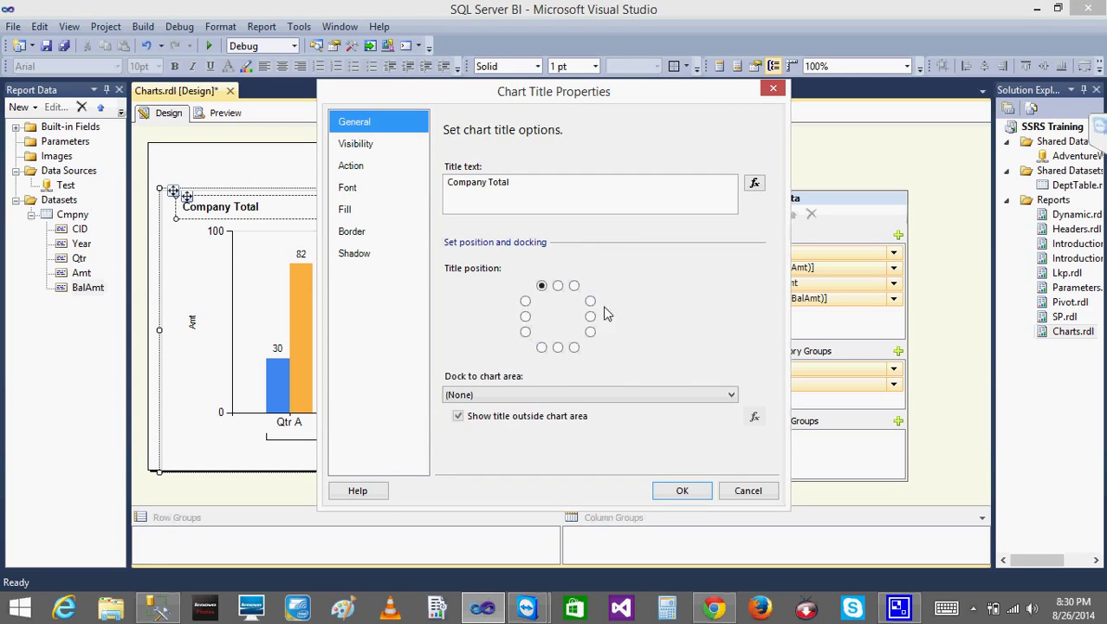
pyautogui.click(526, 332)
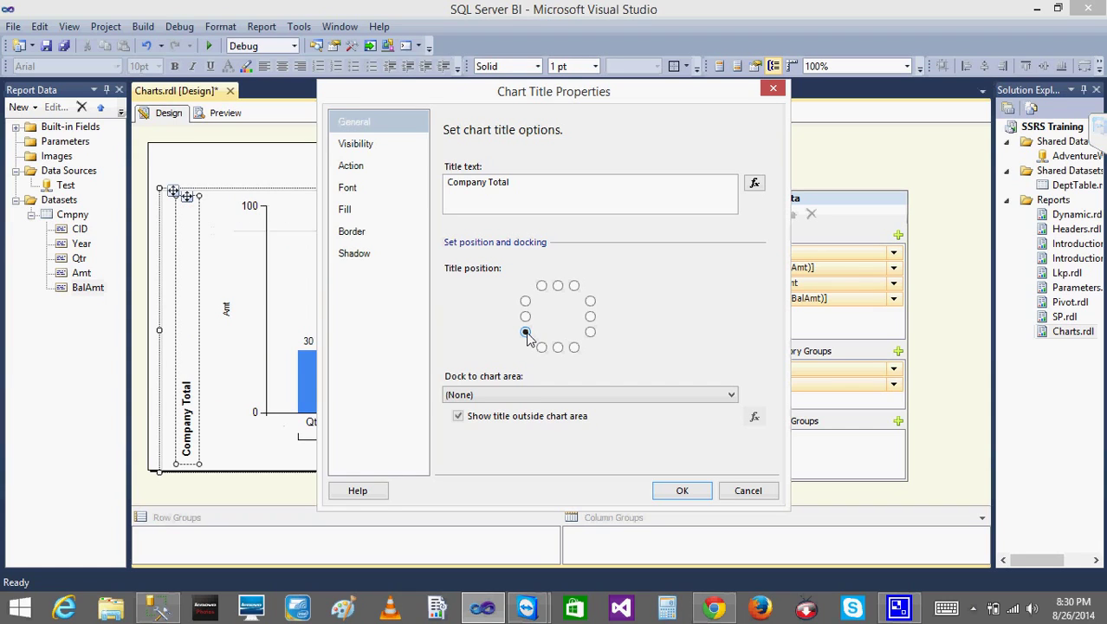
pyautogui.click(541, 348)
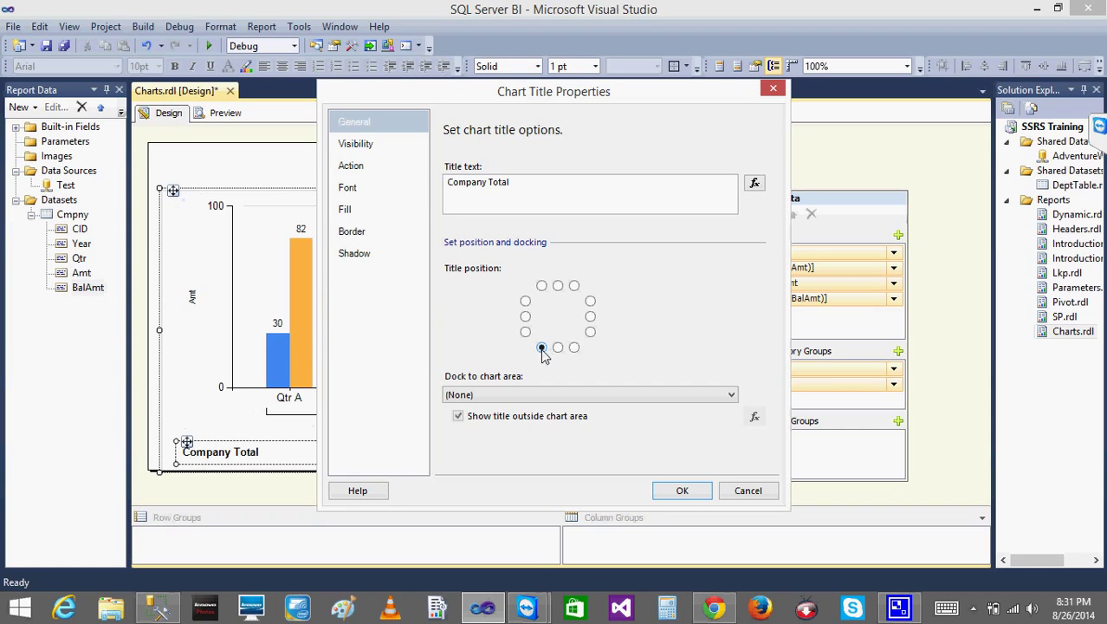
pyautogui.click(558, 348)
pyautogui.click(574, 347)
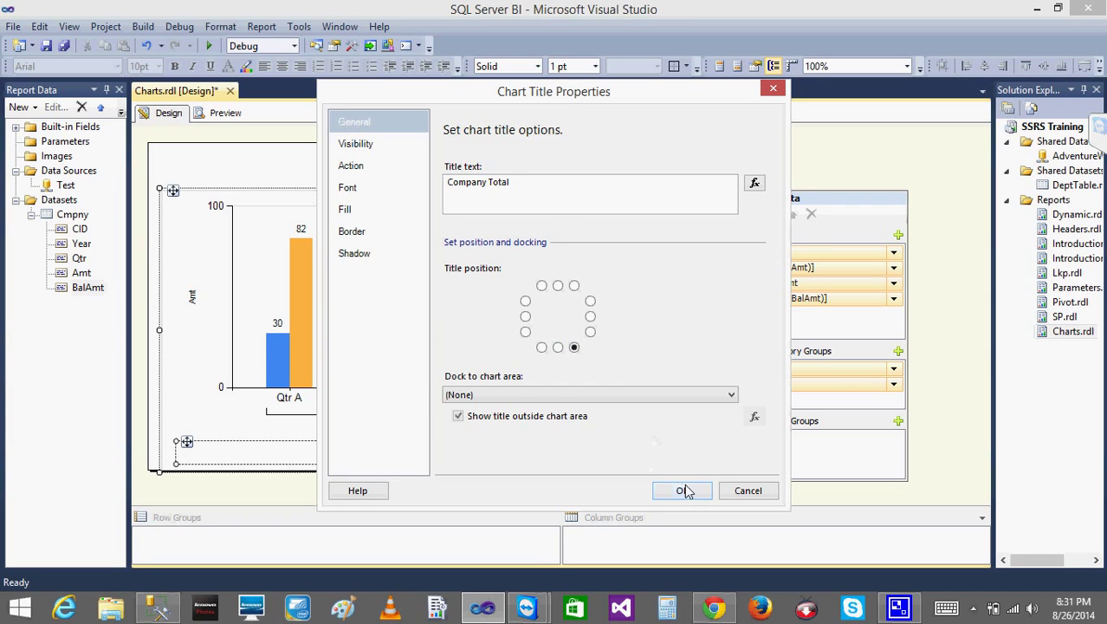
pyautogui.click(683, 489)
pyautogui.click(643, 470)
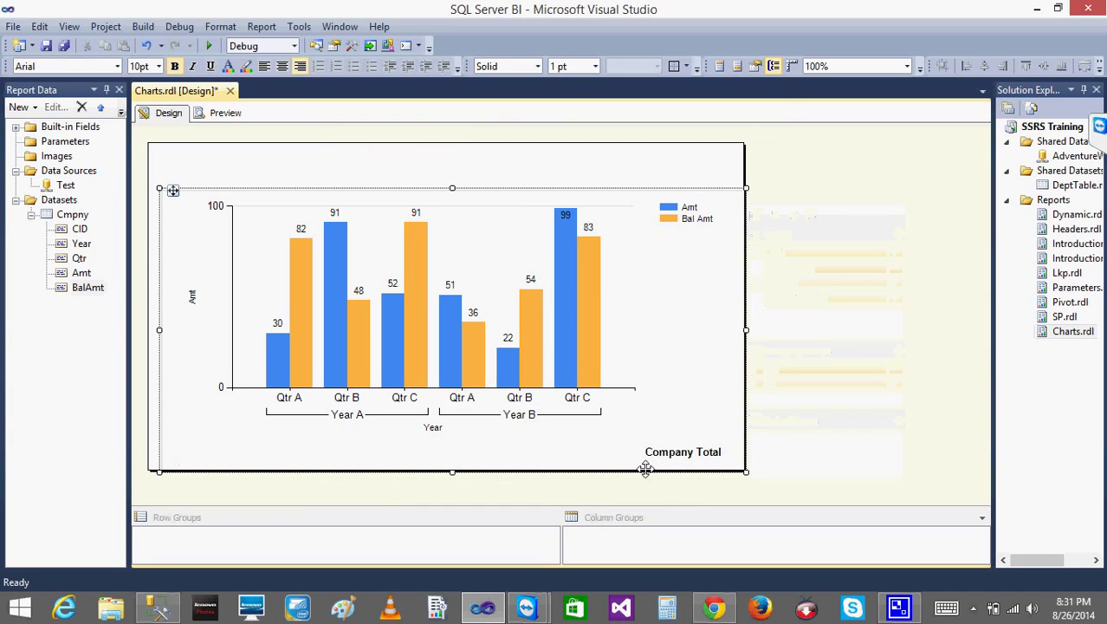
# Step: Set the Company Total title's position to bottom center below the chart in its title properties
pyautogui.click(585, 453)
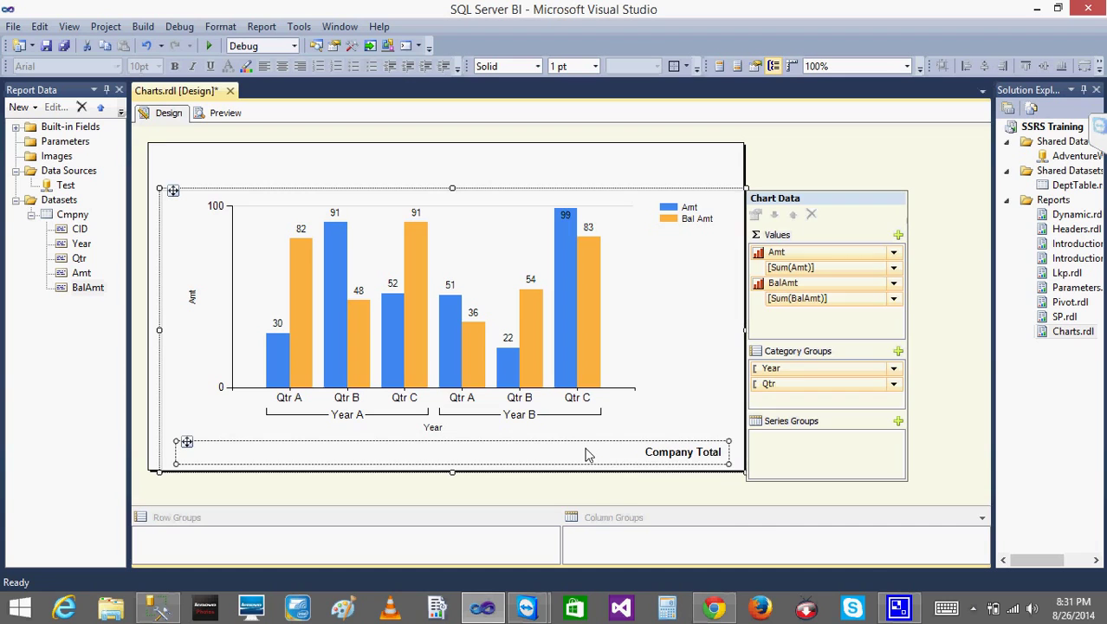
pyautogui.rightClick(586, 452)
pyautogui.click(630, 504)
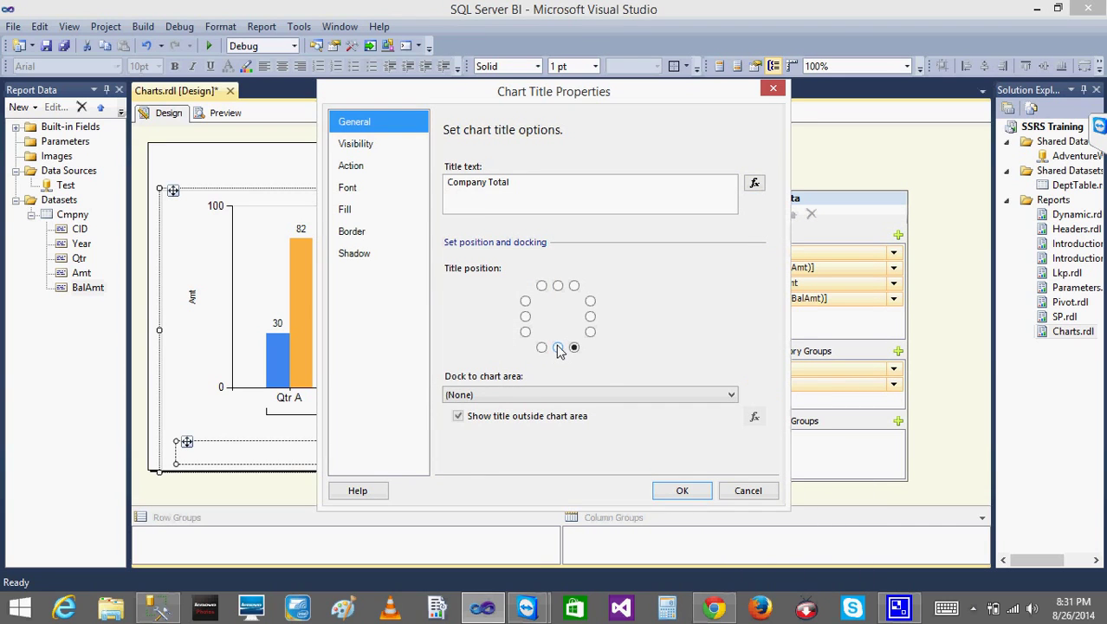
pyautogui.click(681, 490)
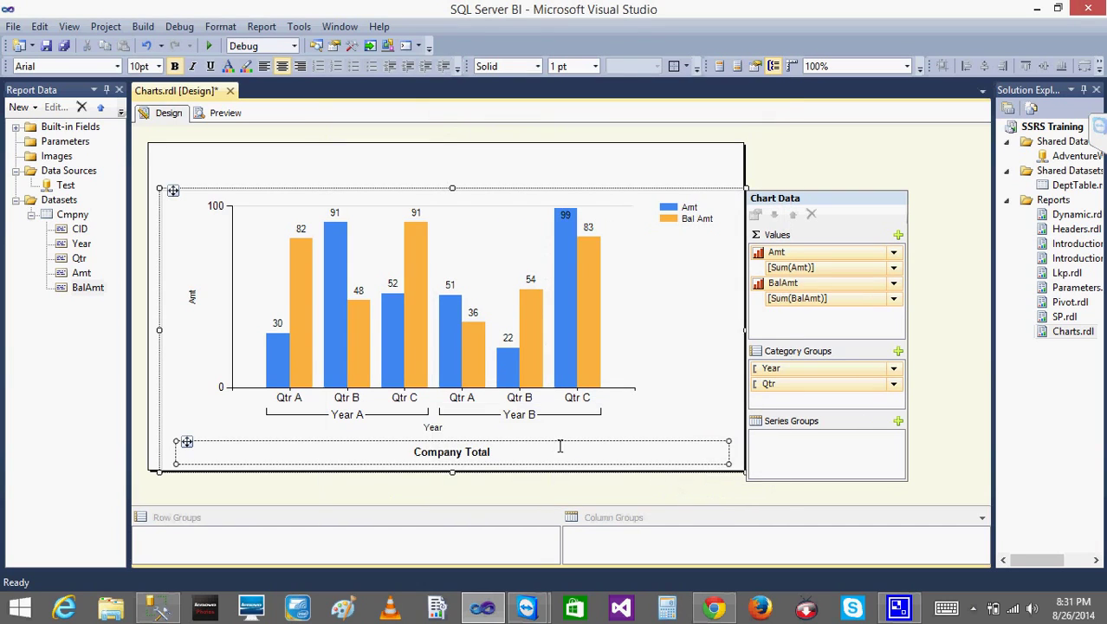
pyautogui.click(703, 390)
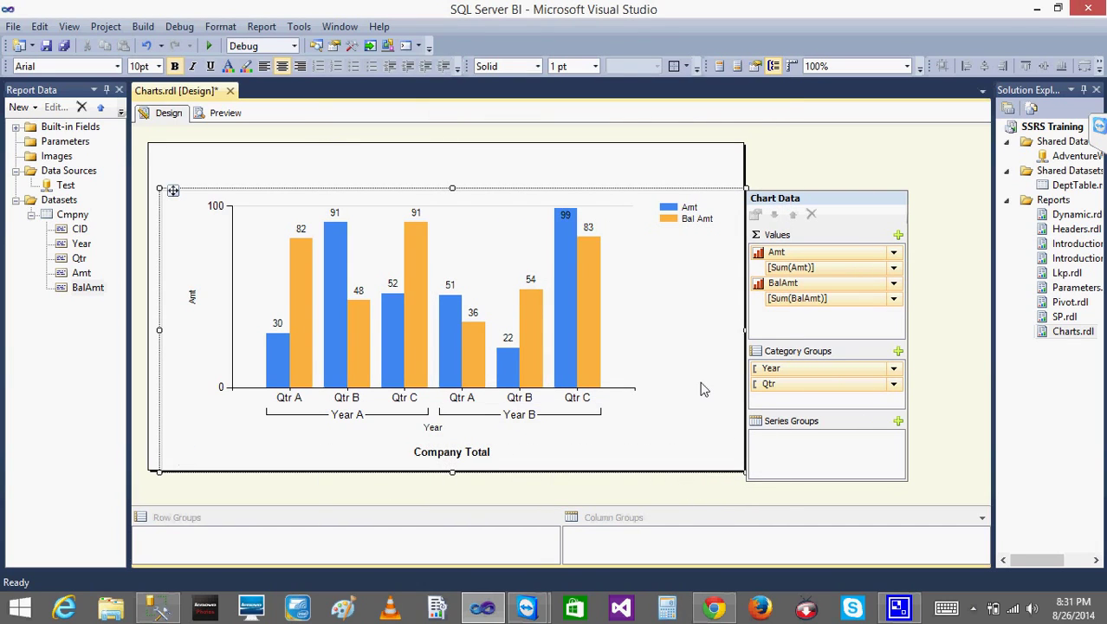
# Step: Set the legend's position to the lower end of the chart's left side, preview the report and return to the design
pyautogui.click(685, 223)
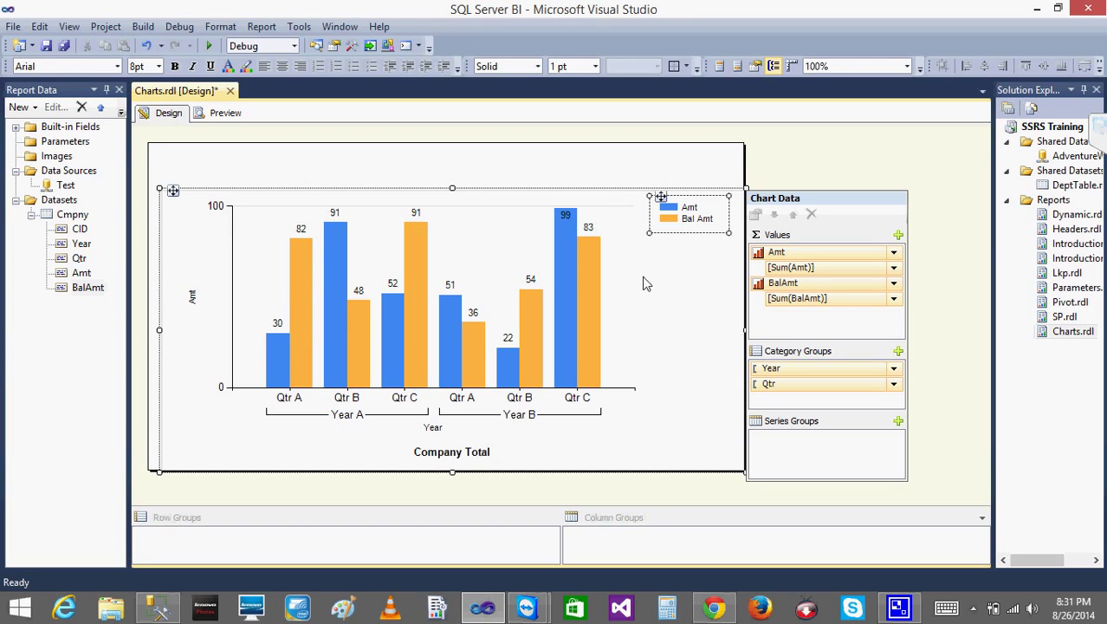
pyautogui.rightClick(664, 232)
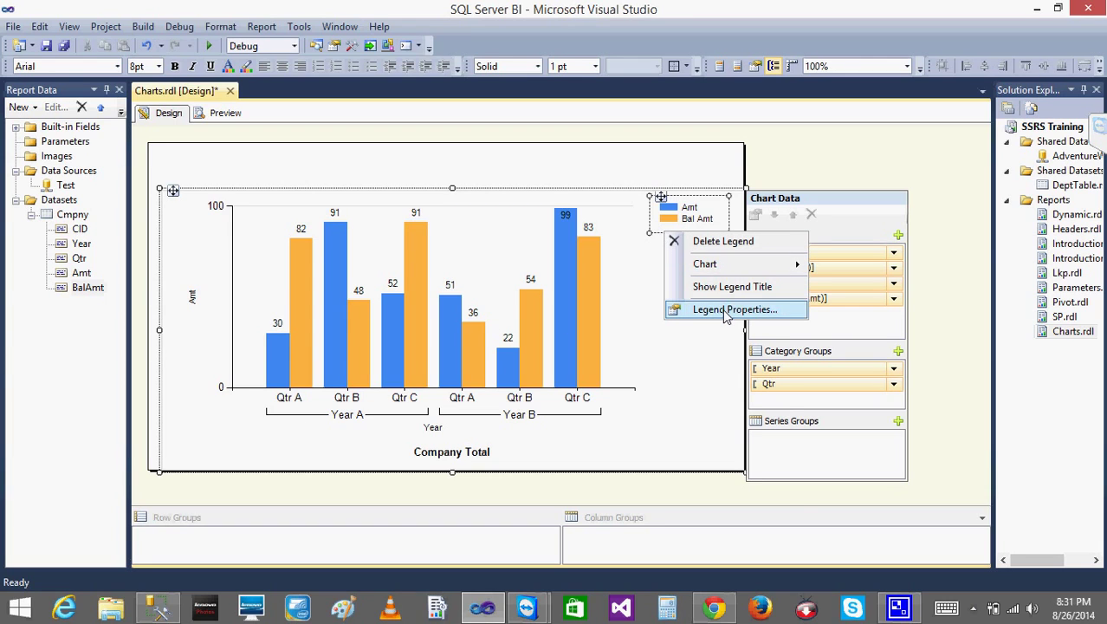
pyautogui.click(724, 312)
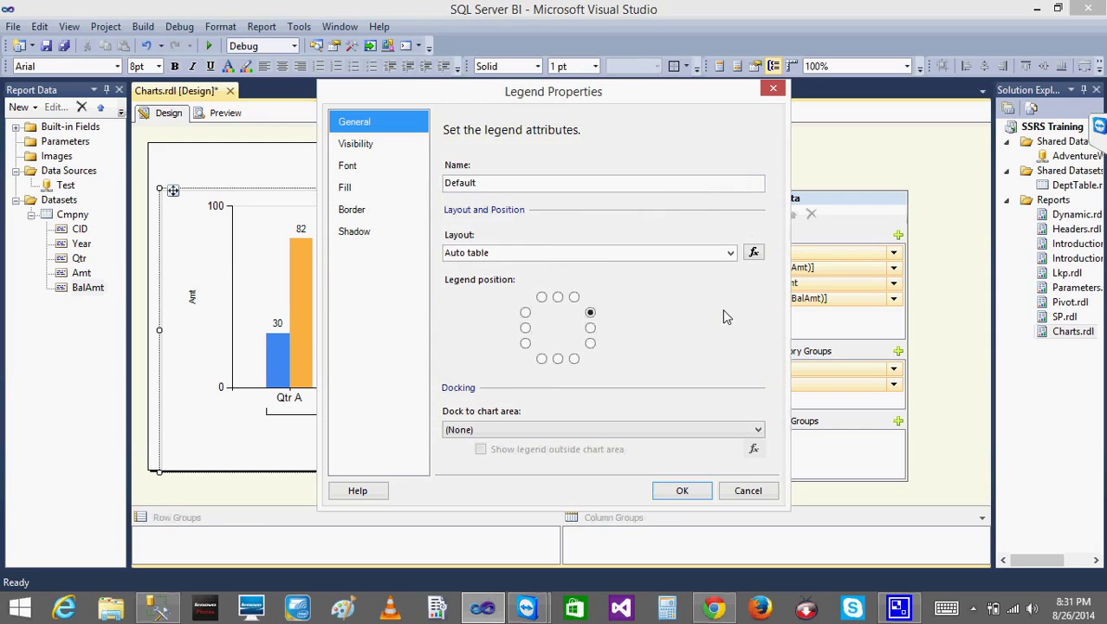
pyautogui.click(526, 344)
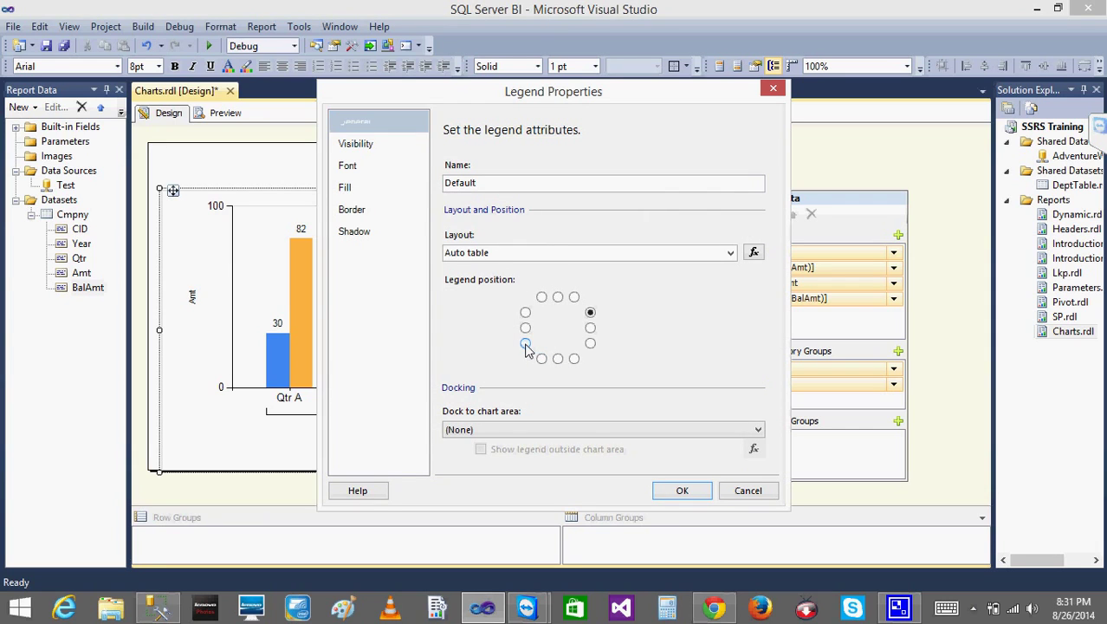
pyautogui.click(682, 490)
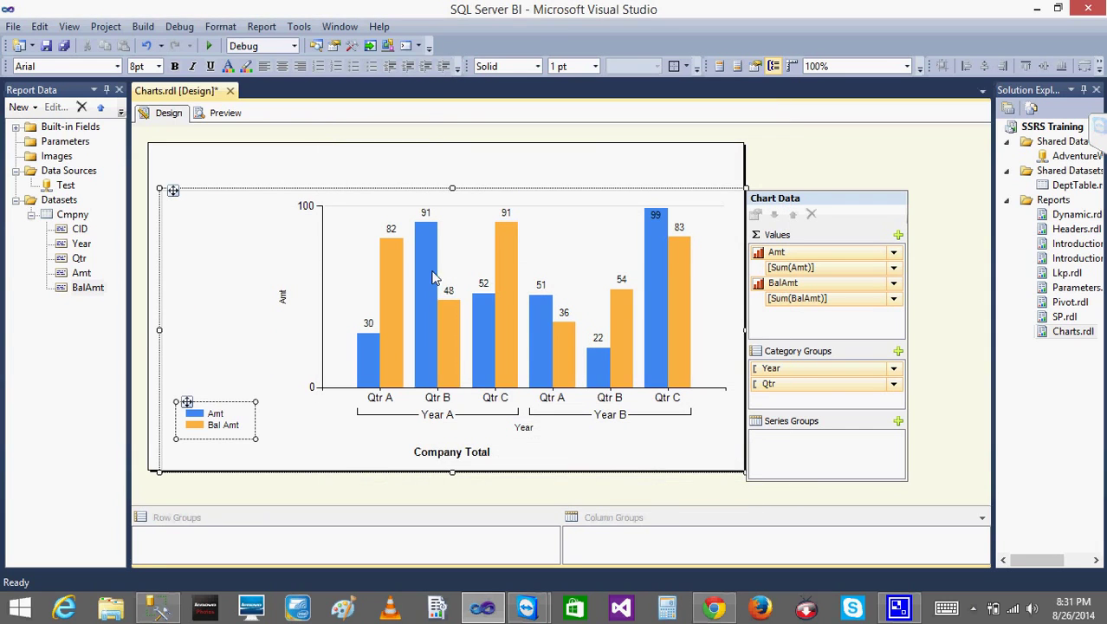
pyautogui.click(227, 118)
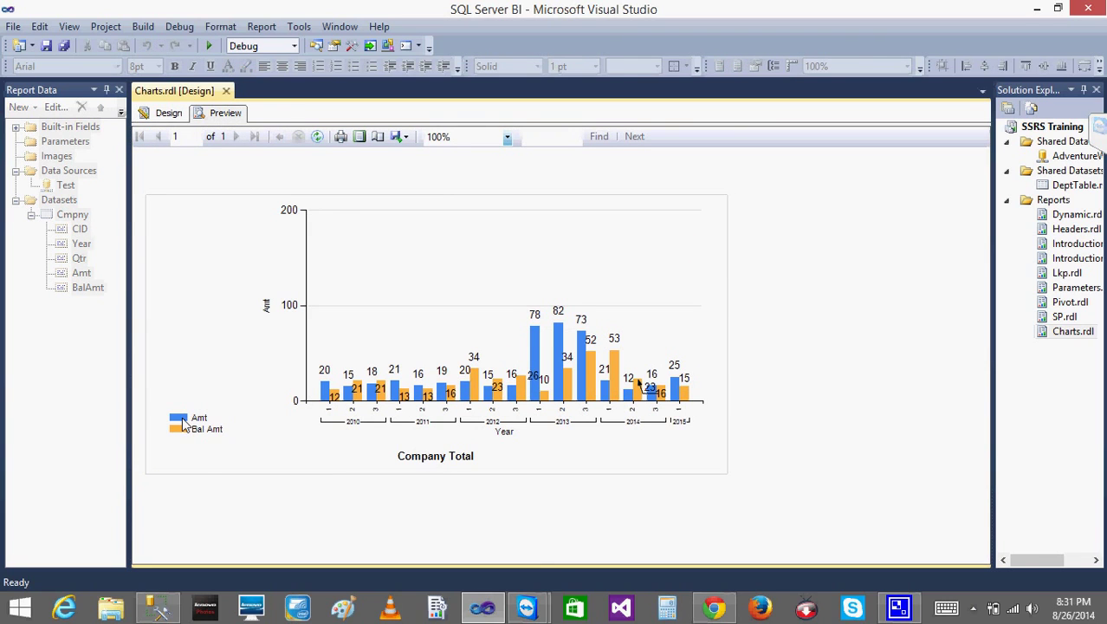
pyautogui.click(168, 113)
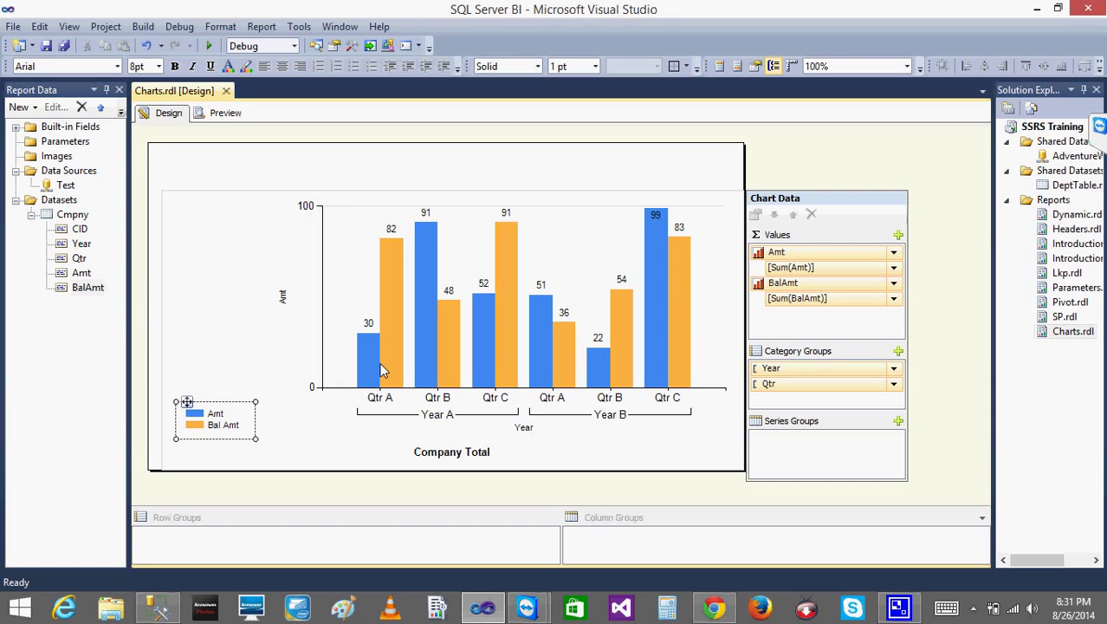
pyautogui.click(569, 184)
pyautogui.rightClick(570, 184)
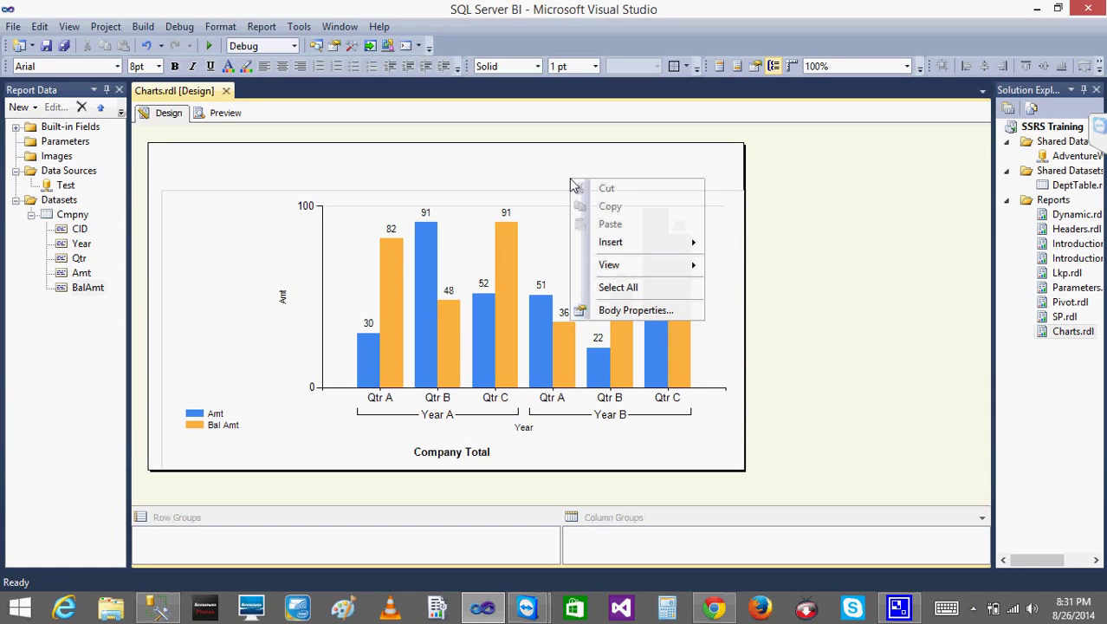
pyautogui.click(371, 194)
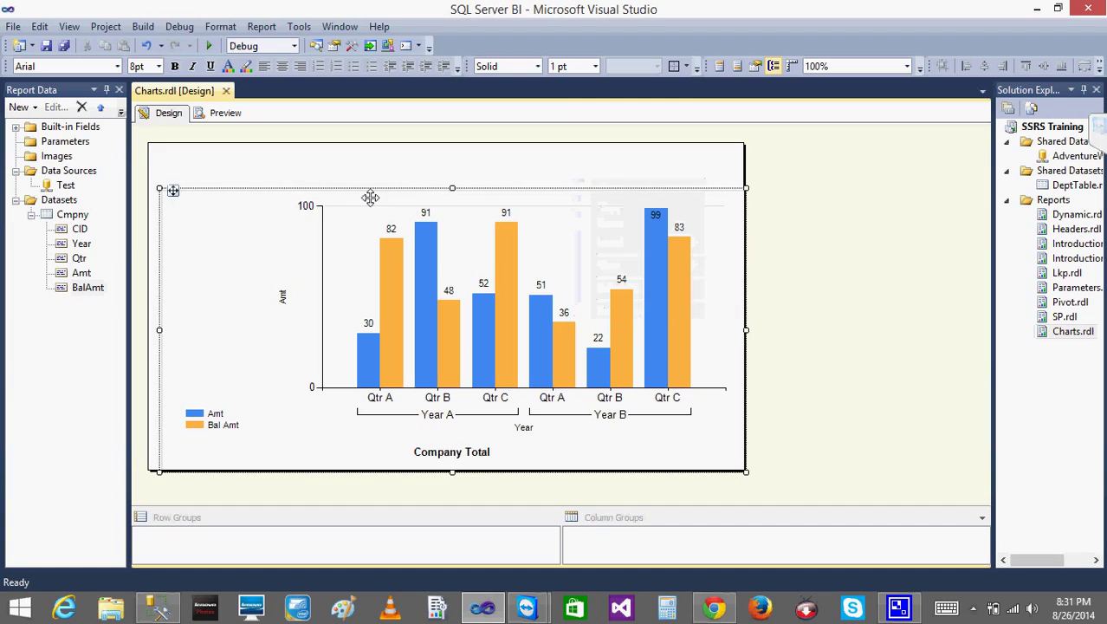
pyautogui.click(459, 165)
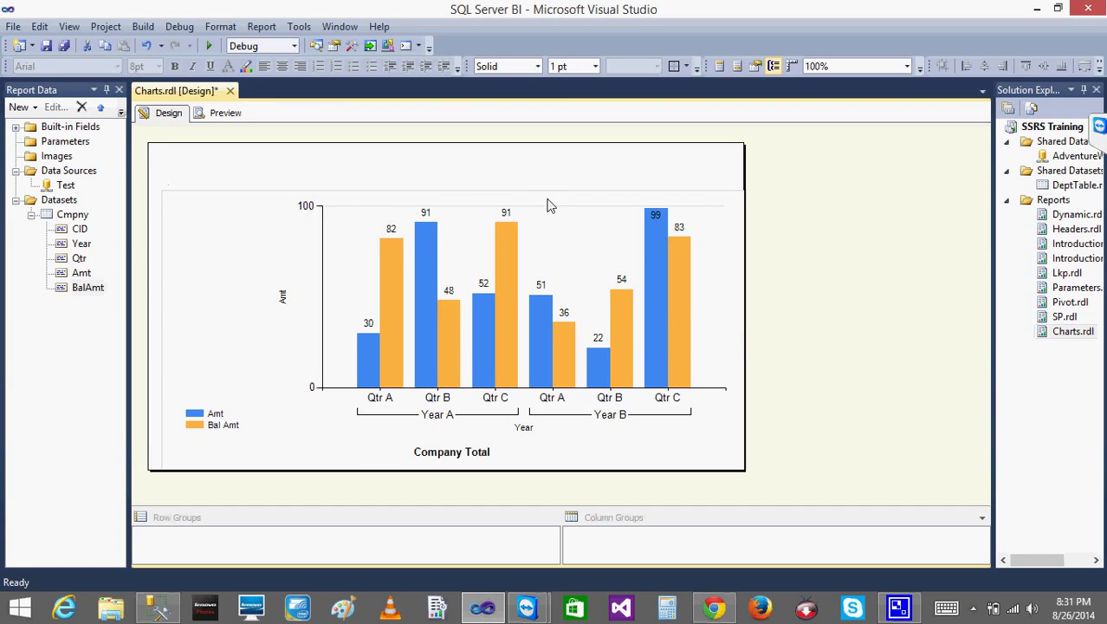
# Step: Open the chart's properties, move the dialog so the chart is visible, and try the Light color palette
pyautogui.click(187, 250)
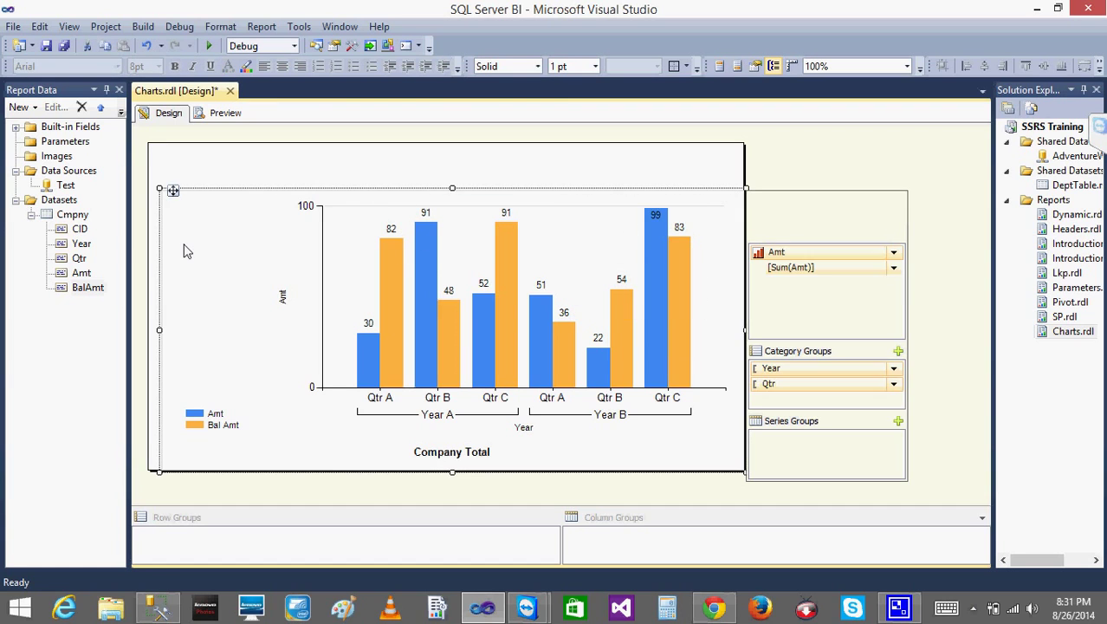
pyautogui.rightClick(187, 250)
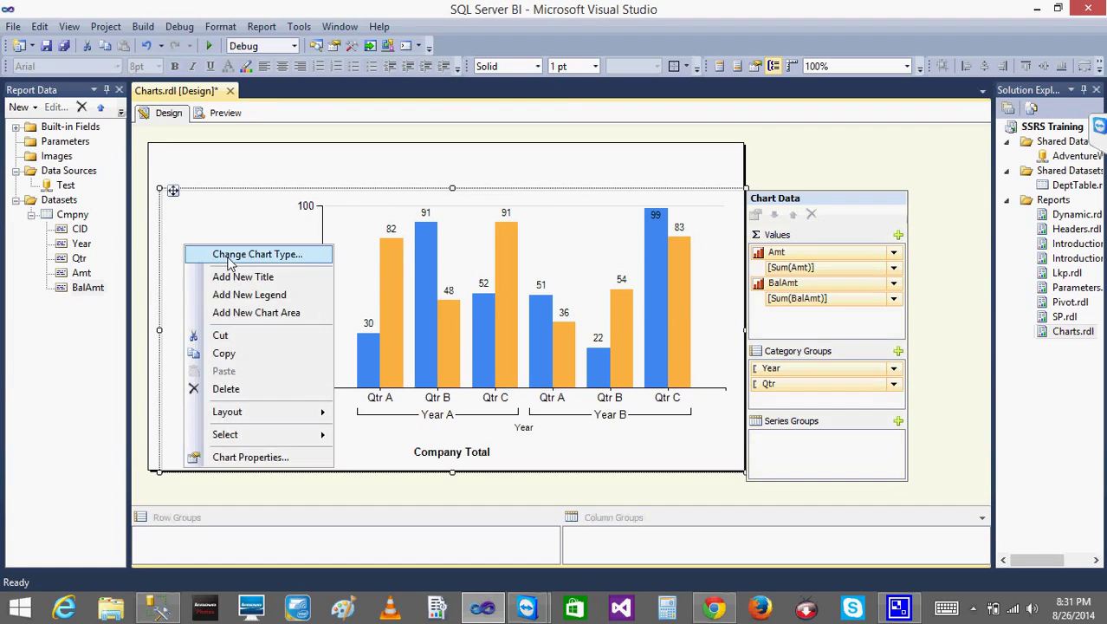
pyautogui.click(259, 456)
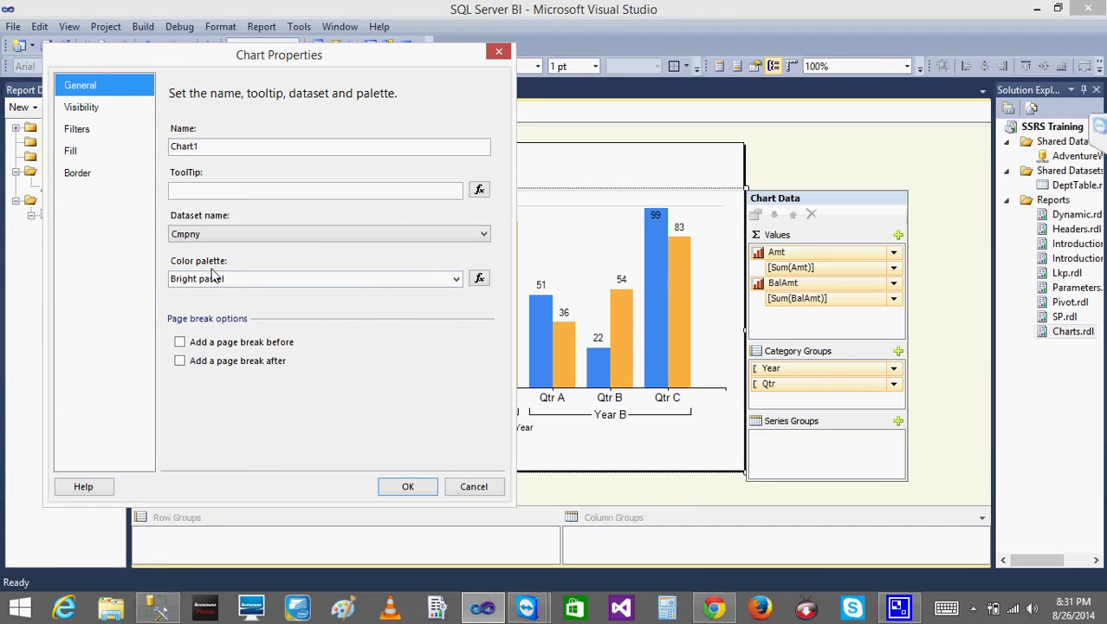
pyautogui.click(456, 278)
pyautogui.click(364, 62)
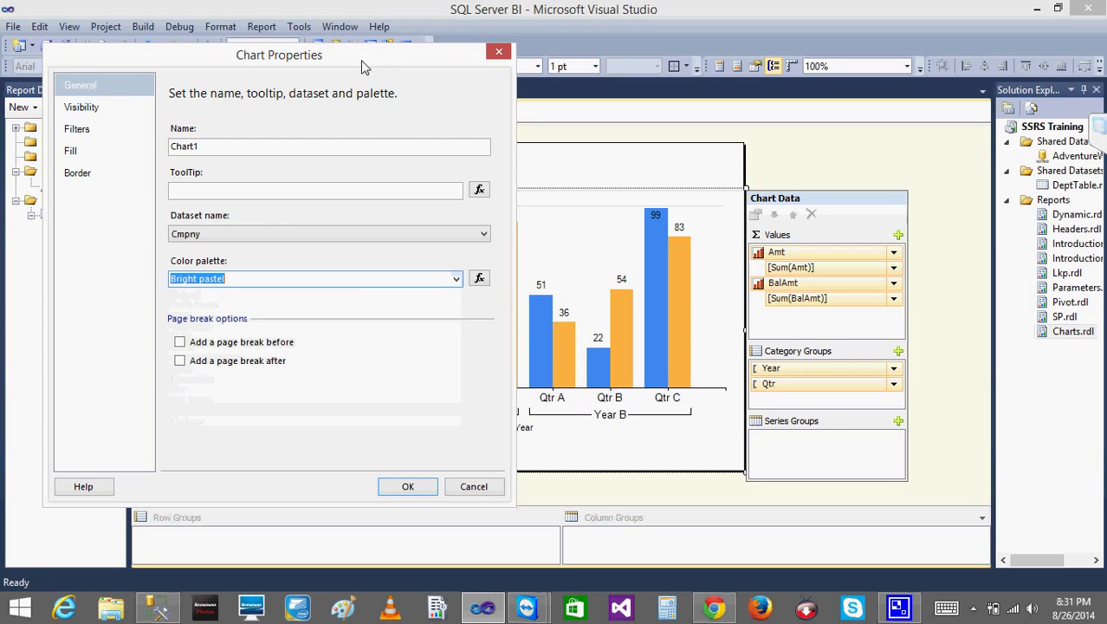
pyautogui.moveTo(302, 67); pyautogui.dragTo(184, 63)
pyautogui.click(346, 279)
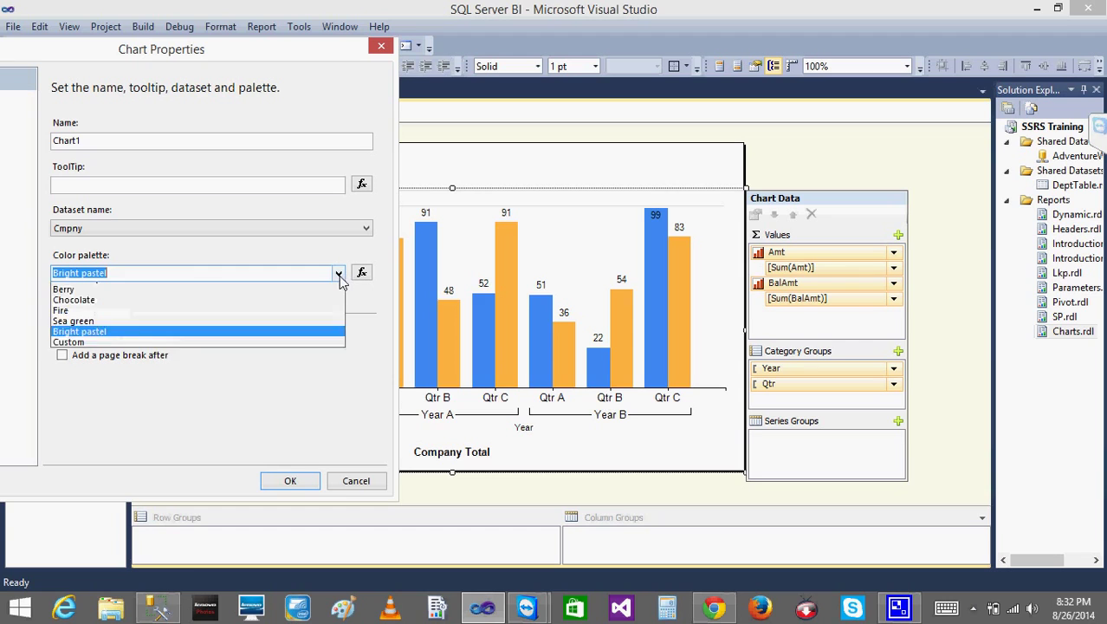
pyautogui.click(239, 319)
pyautogui.click(338, 273)
pyautogui.click(223, 332)
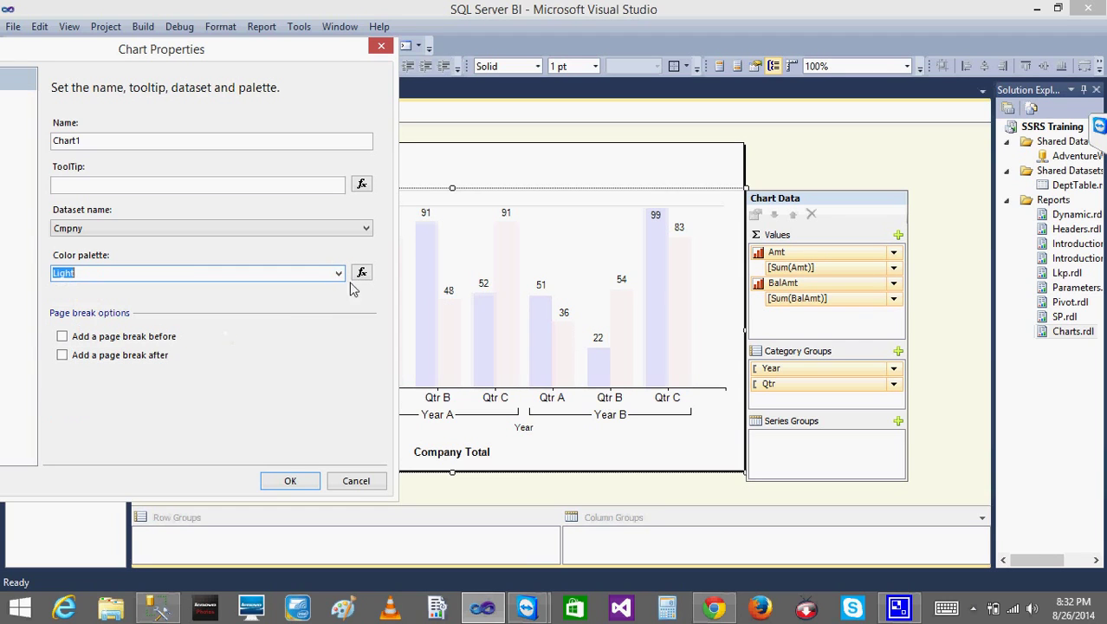
# Step: Try the Earth tones and Fire color palettes, and apply the Sea green palette to the chart
pyautogui.click(339, 273)
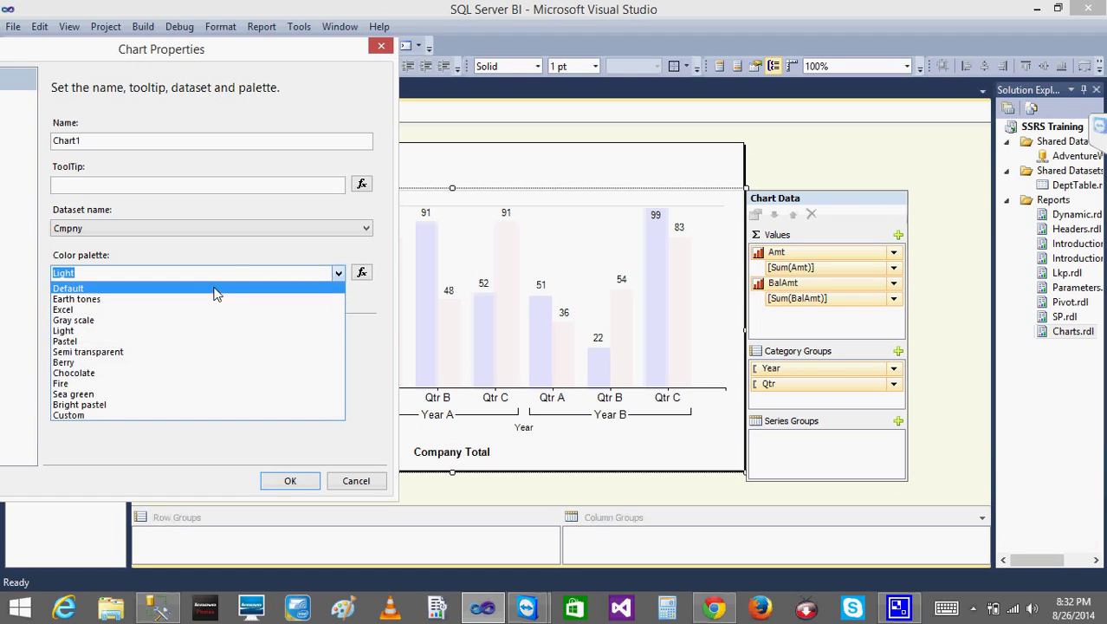
pyautogui.click(213, 299)
pyautogui.click(339, 273)
pyautogui.click(214, 383)
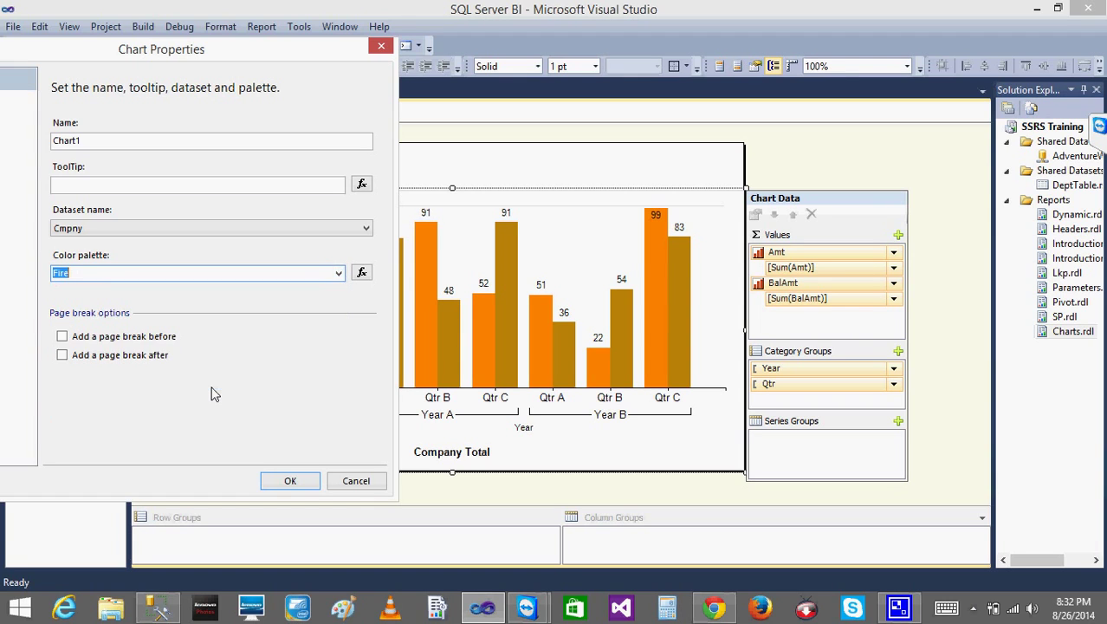
pyautogui.click(338, 273)
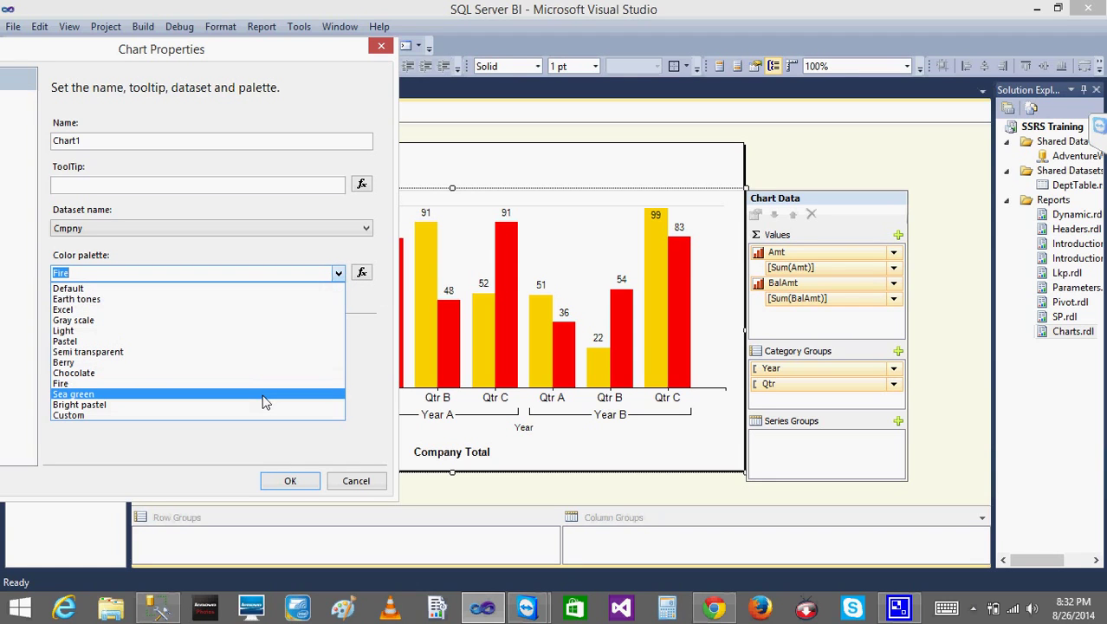
pyautogui.click(265, 394)
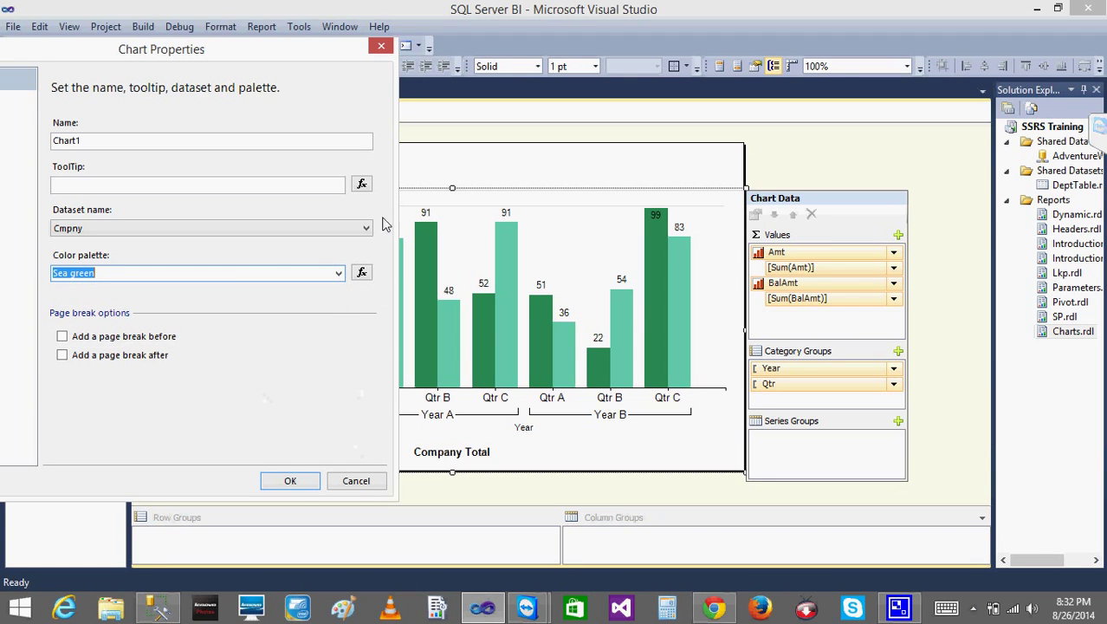
pyautogui.click(299, 479)
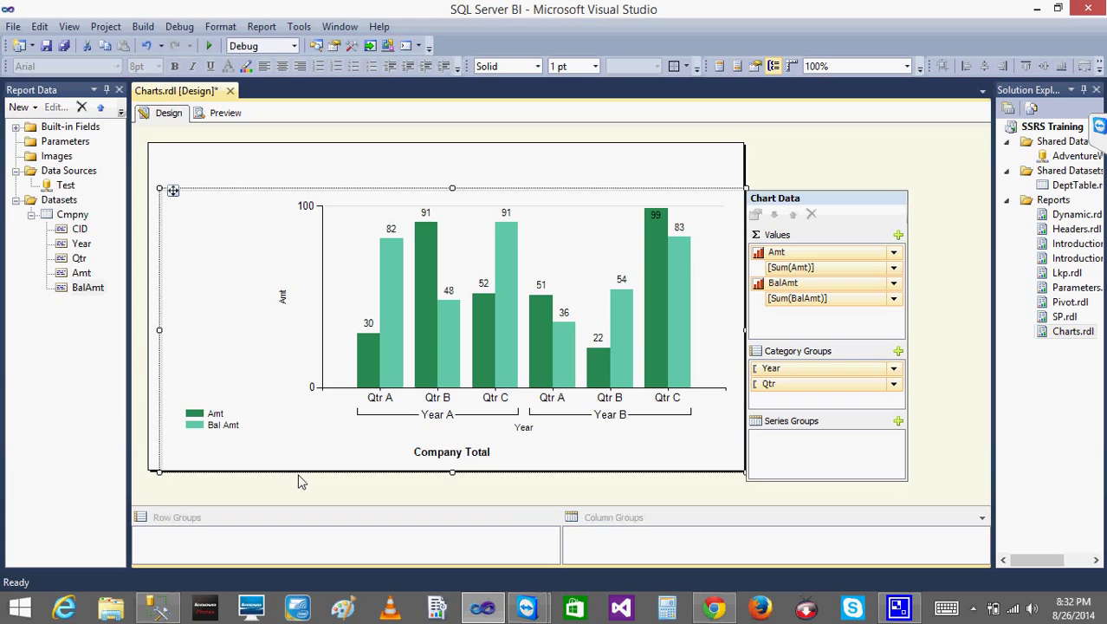
# Step: Show the Properties window for the selected chart and widen it so its property names and values are readable
pyautogui.rightClick(176, 285)
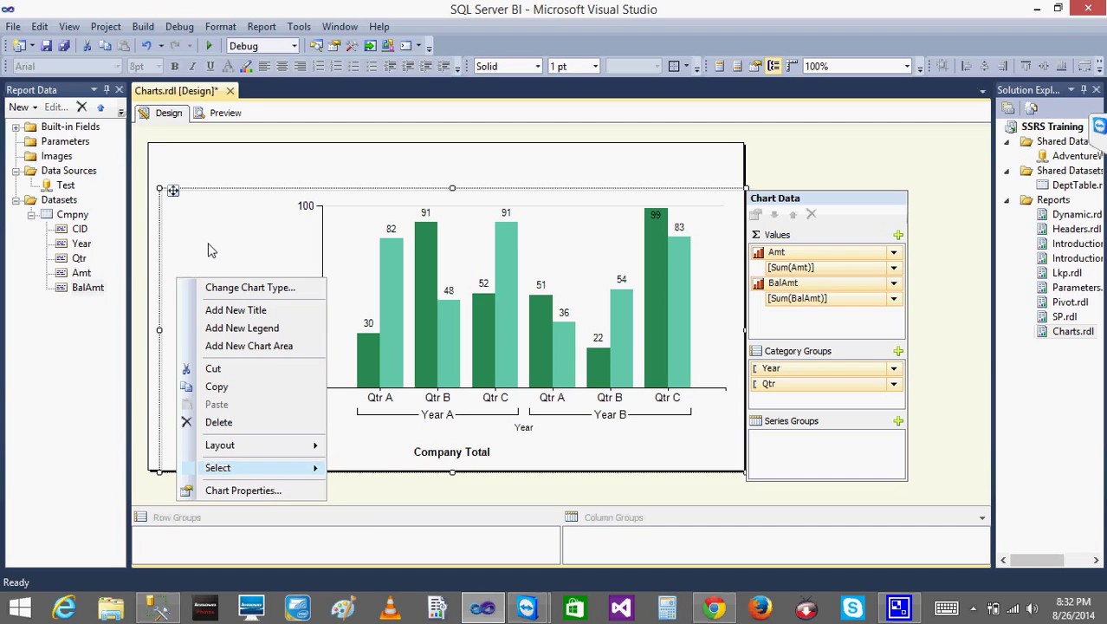
pyautogui.click(208, 250)
pyautogui.click(68, 26)
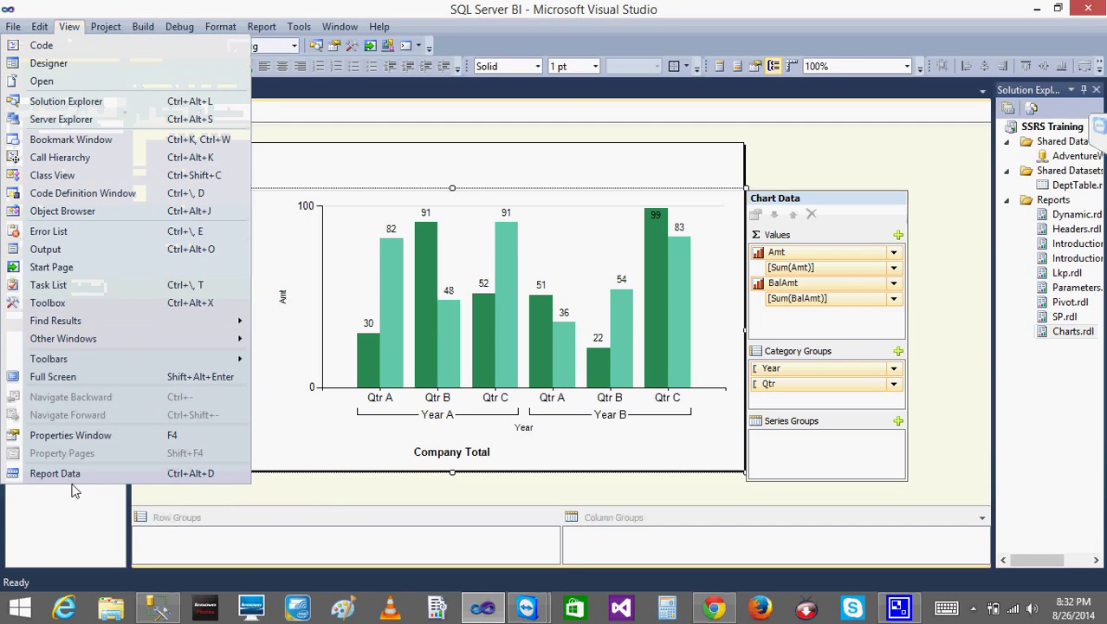
pyautogui.click(61, 435)
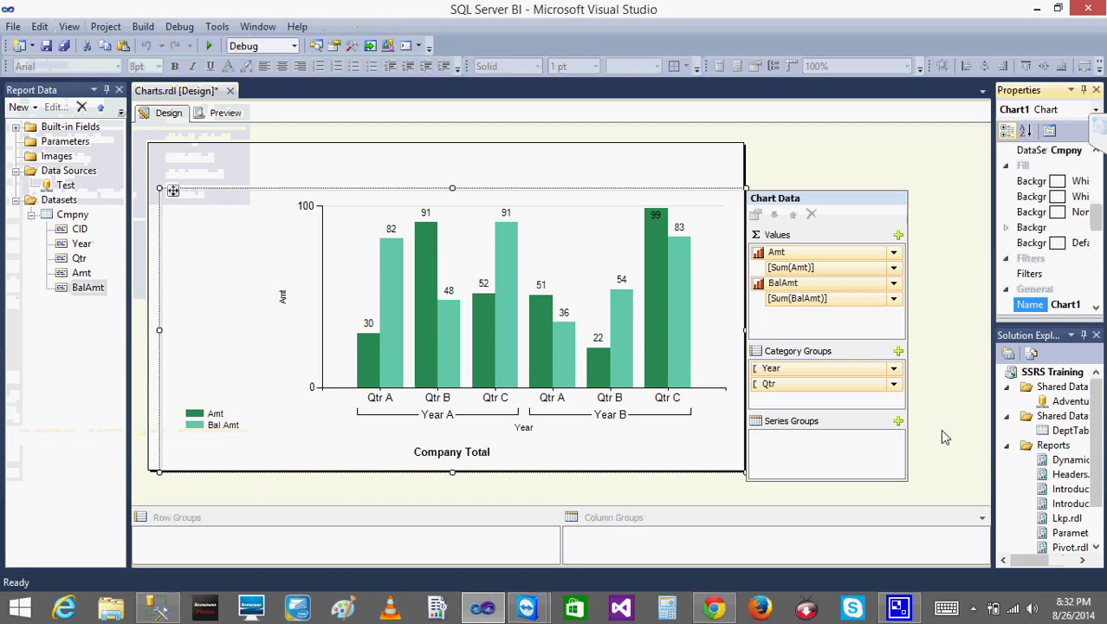
pyautogui.moveTo(993, 314); pyautogui.dragTo(752, 314)
# Step: Set the chart's Palette property to Custom
pyautogui.moveTo(1096, 220); pyautogui.dragTo(1094, 186)
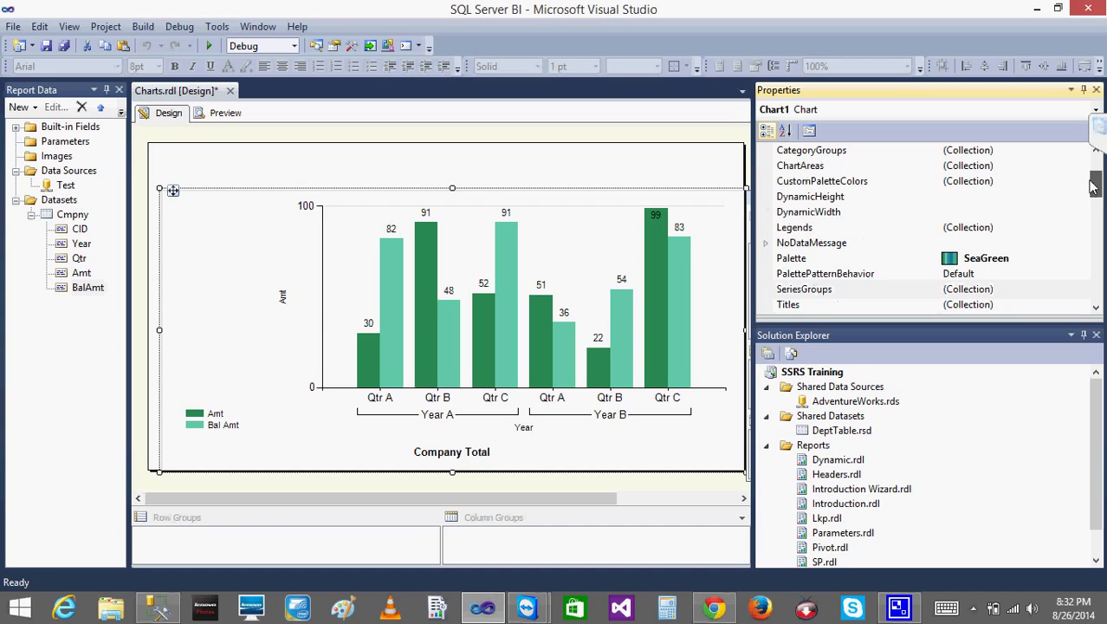
pyautogui.click(1010, 258)
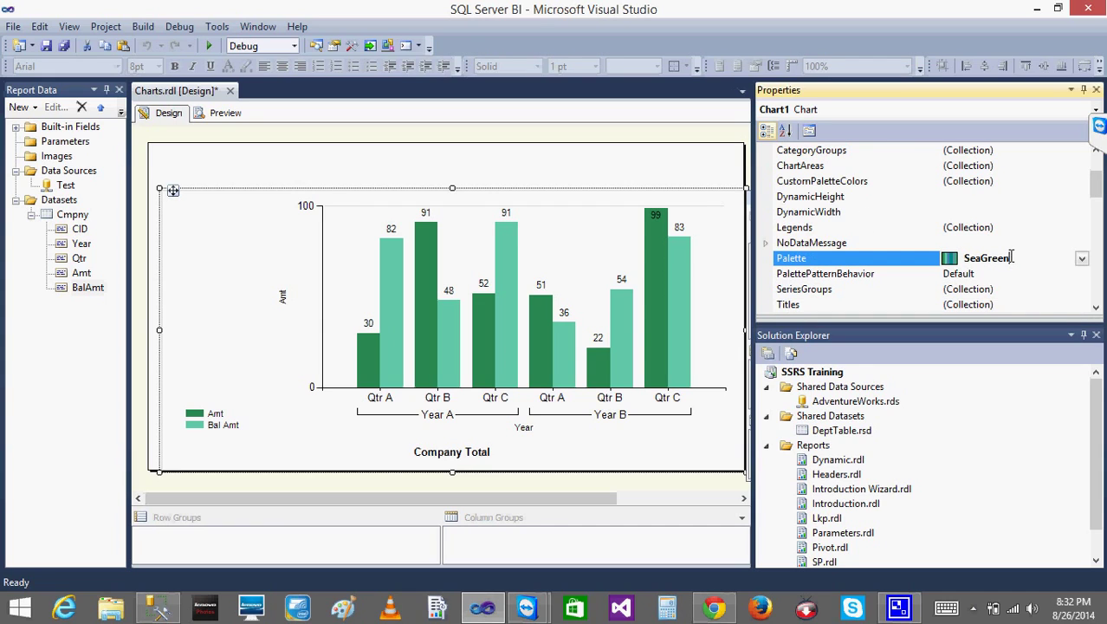
pyautogui.click(1081, 259)
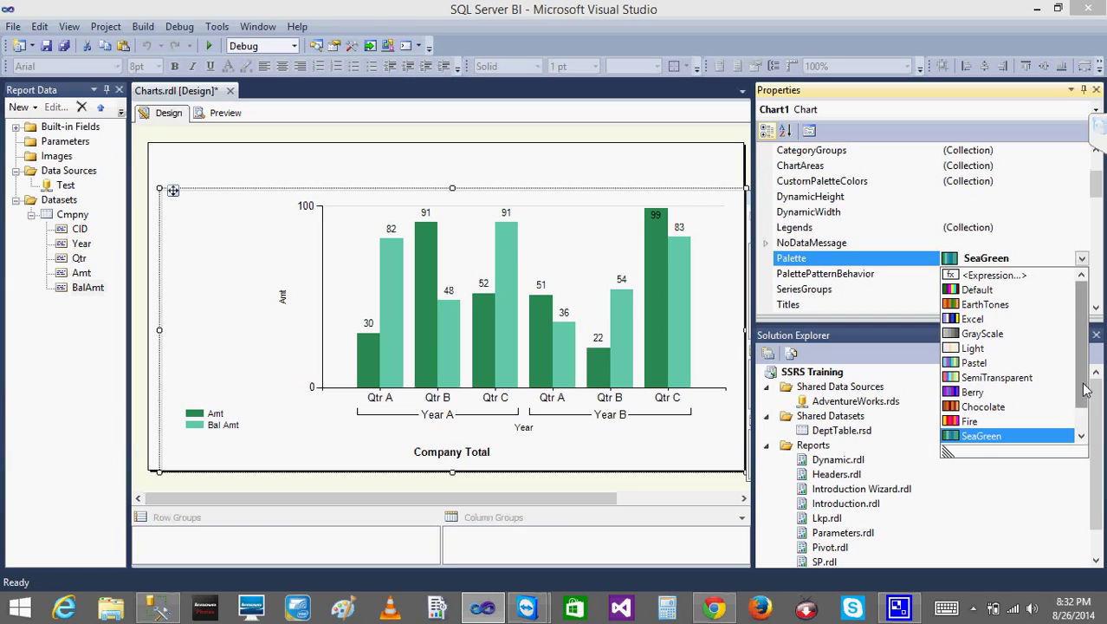
pyautogui.scroll(-1, 996, 446)
pyautogui.click(987, 435)
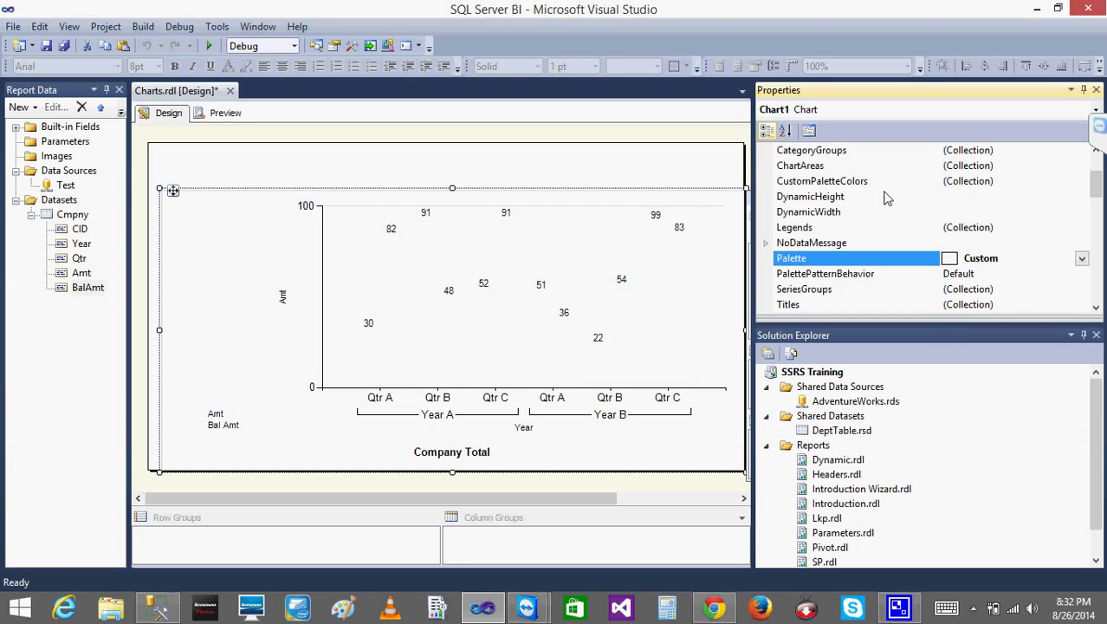
# Step: Open the chart's CustomPaletteColors collection and add Blue as the first color
pyautogui.click(983, 186)
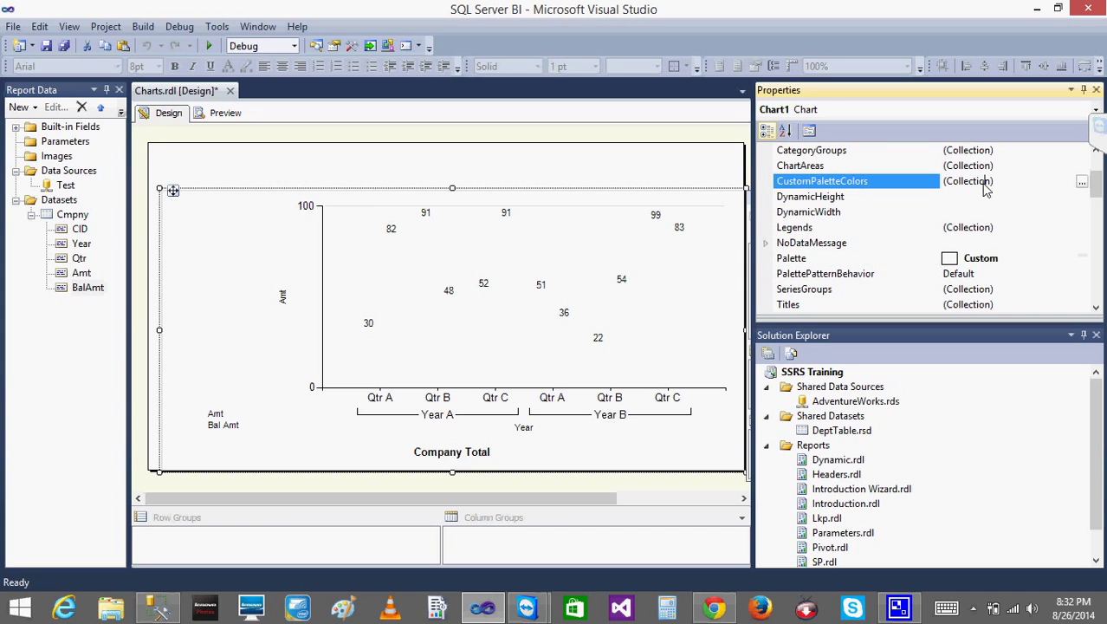
pyautogui.click(1082, 182)
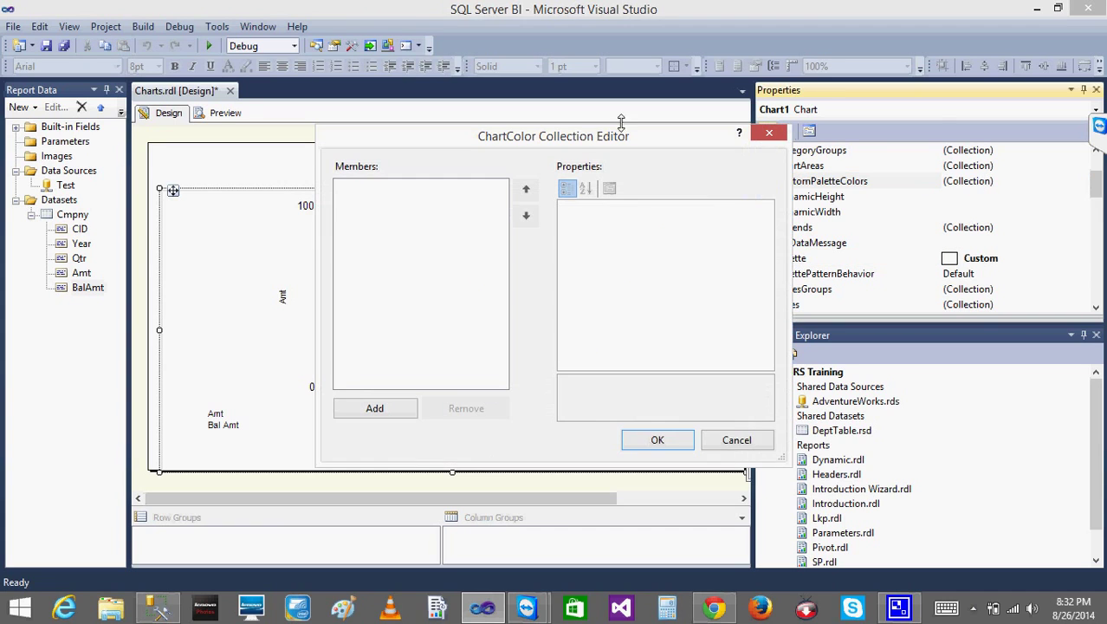
pyautogui.moveTo(587, 143); pyautogui.dragTo(955, 136)
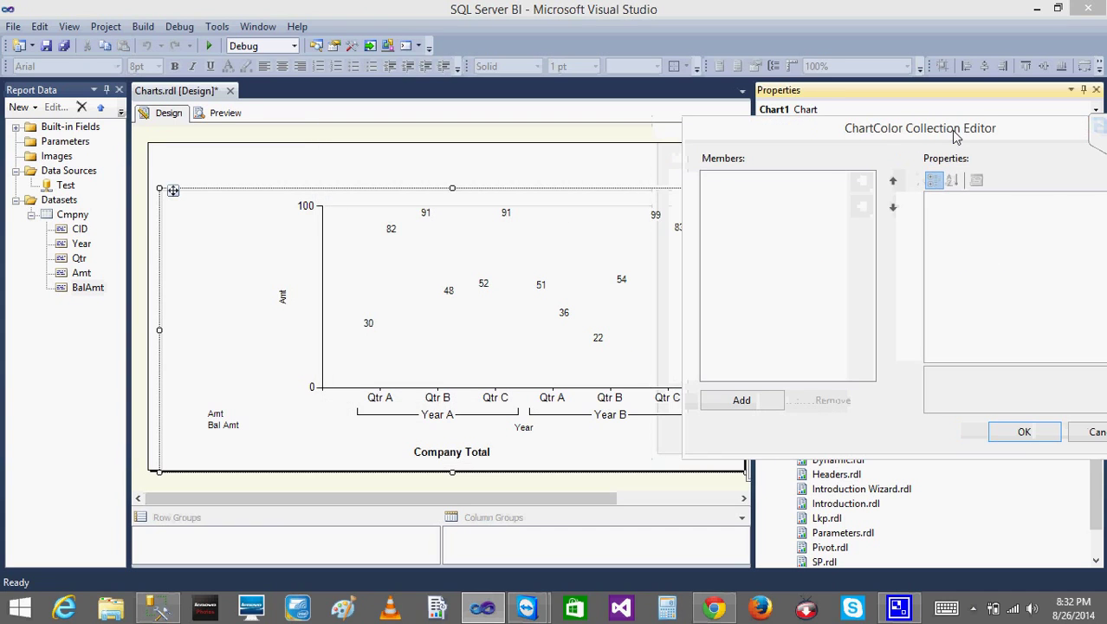
pyautogui.click(741, 407)
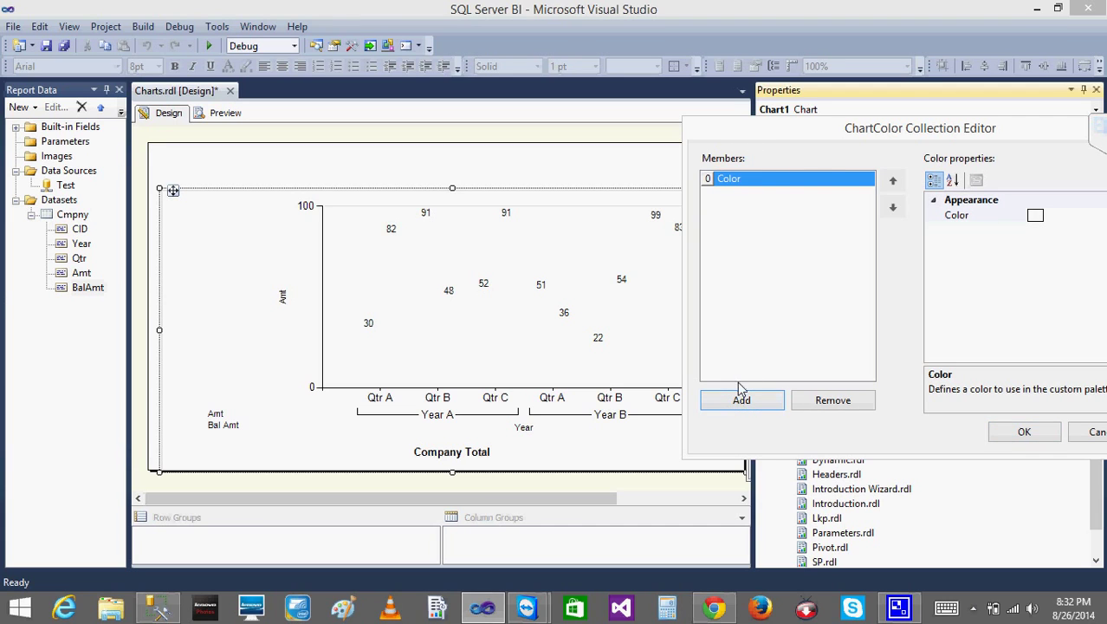
pyautogui.moveTo(898, 132); pyautogui.dragTo(738, 129)
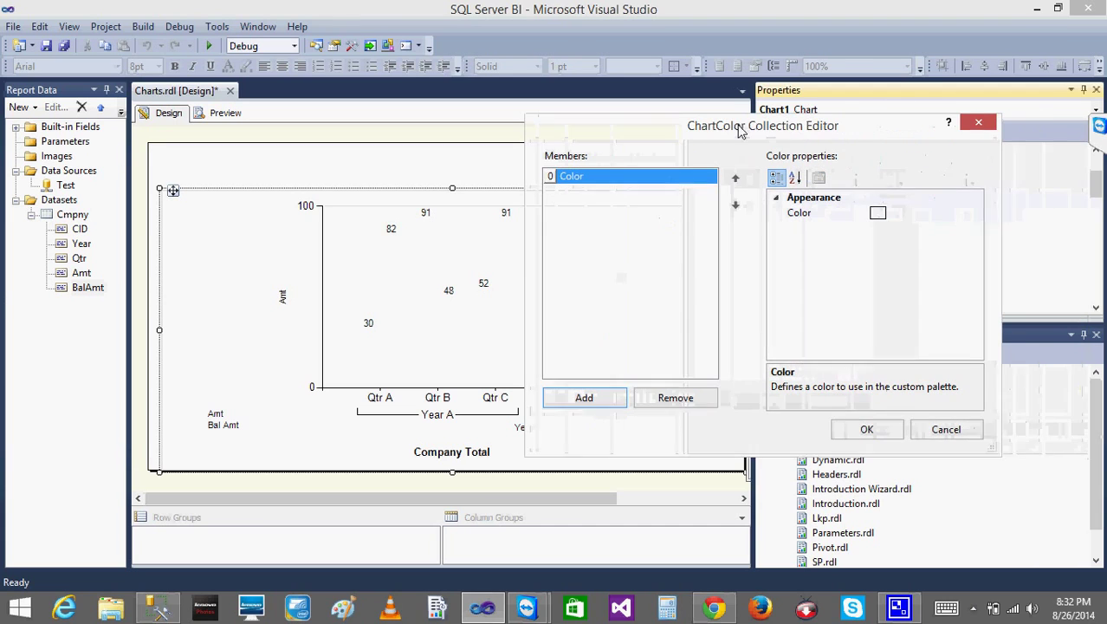
pyautogui.click(904, 214)
pyautogui.click(977, 215)
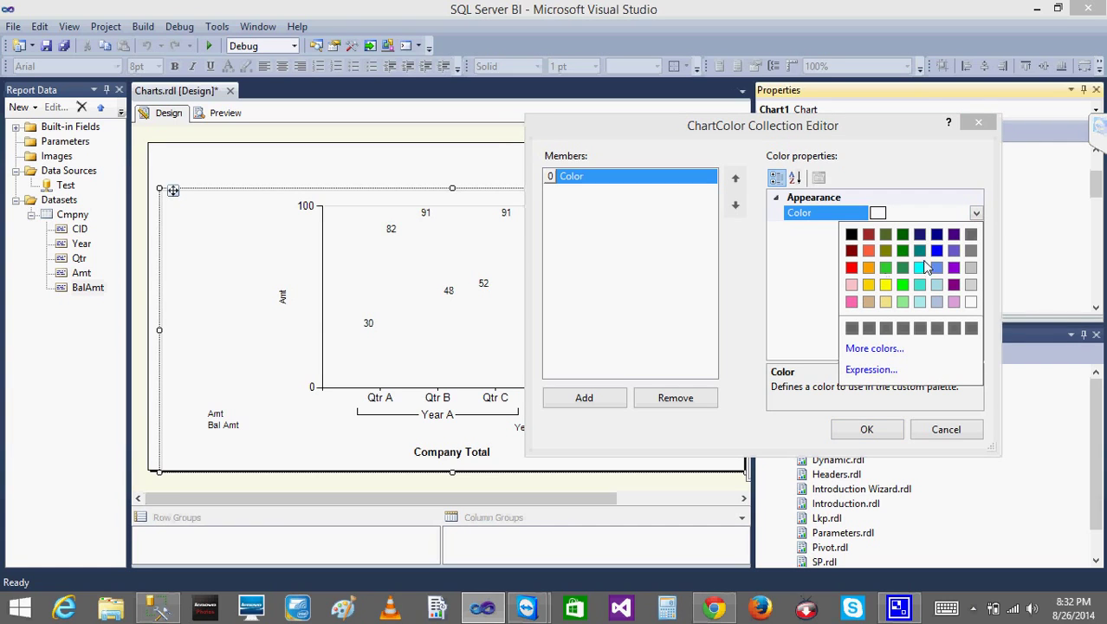
pyautogui.click(936, 250)
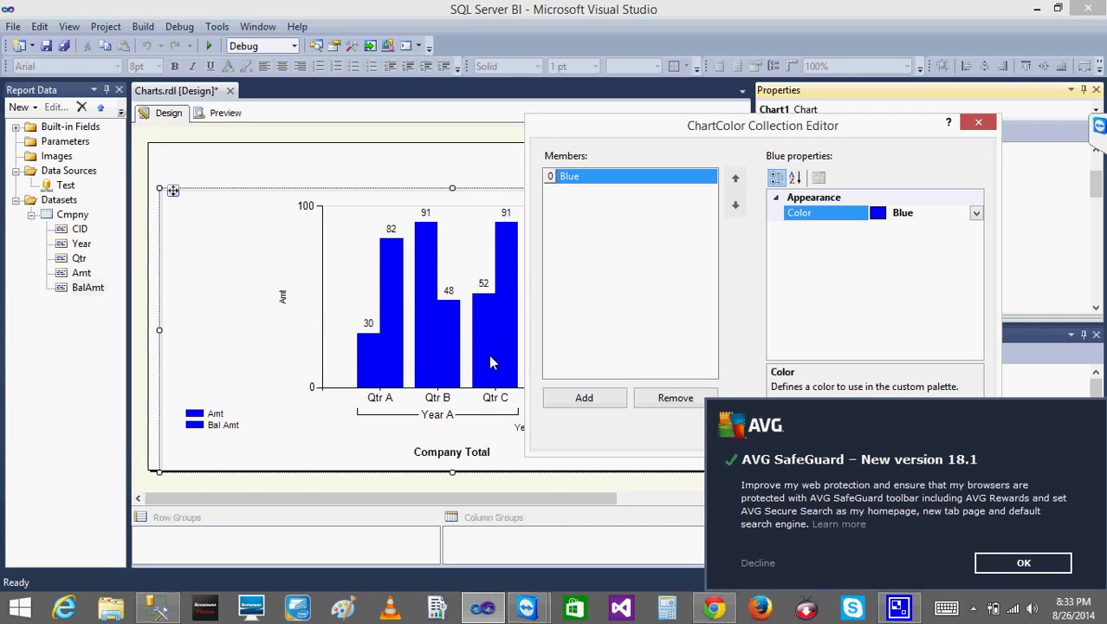
# Step: Accept the AVG SafeGuard prompt and postpone the browser relaunch with a reminder in 1 hour
pyautogui.click(1023, 561)
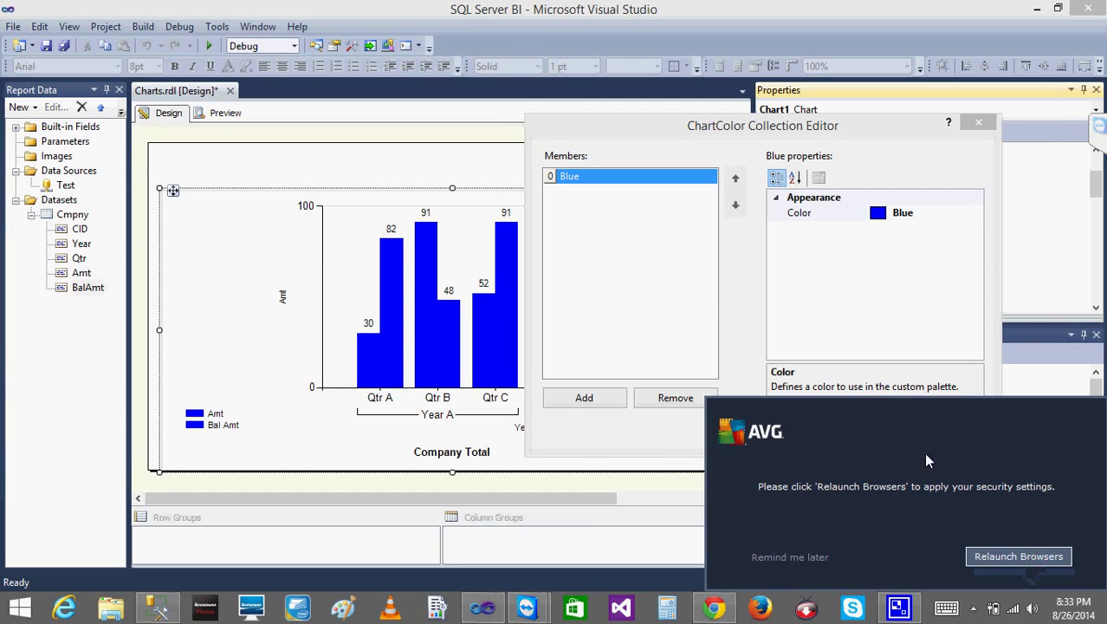
pyautogui.click(777, 559)
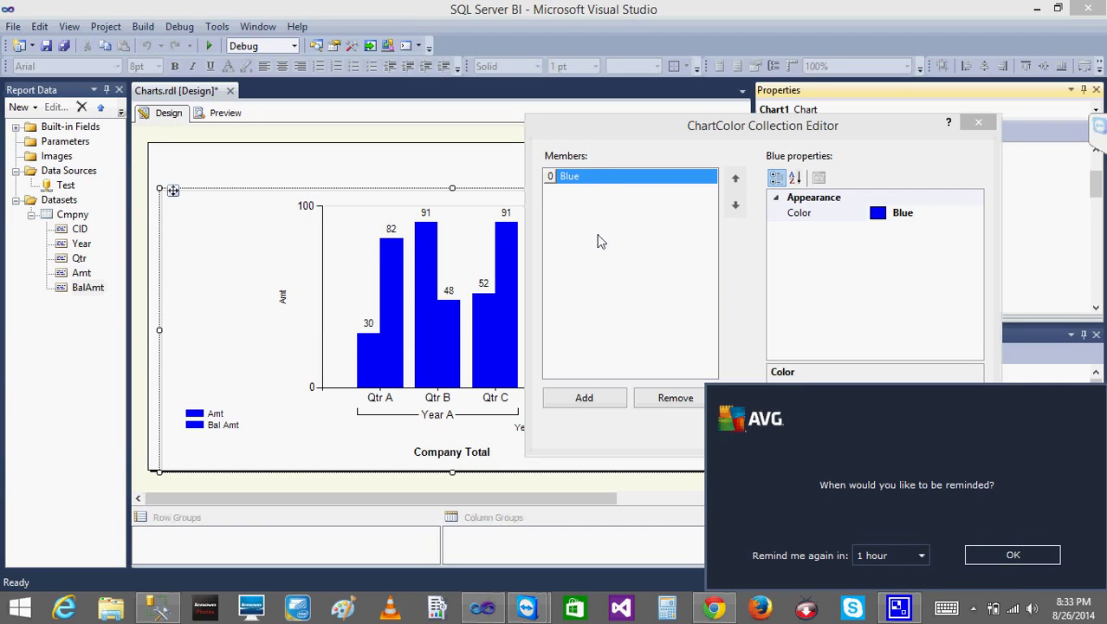
pyautogui.click(1038, 554)
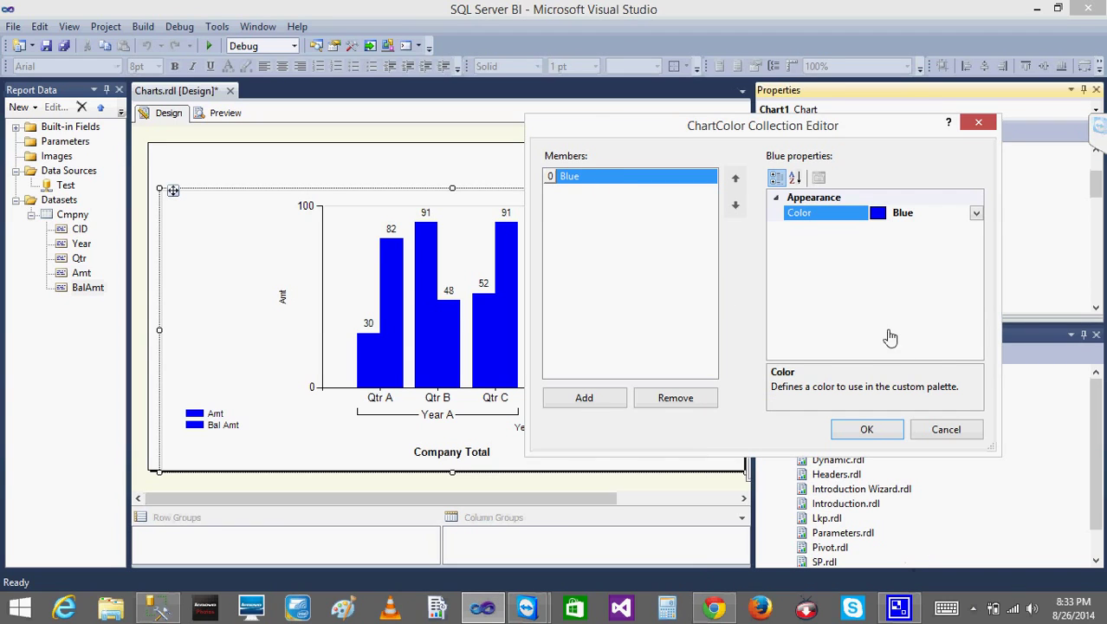
# Step: Add Olive as the second custom palette color and apply the color collection to the chart
pyautogui.click(587, 399)
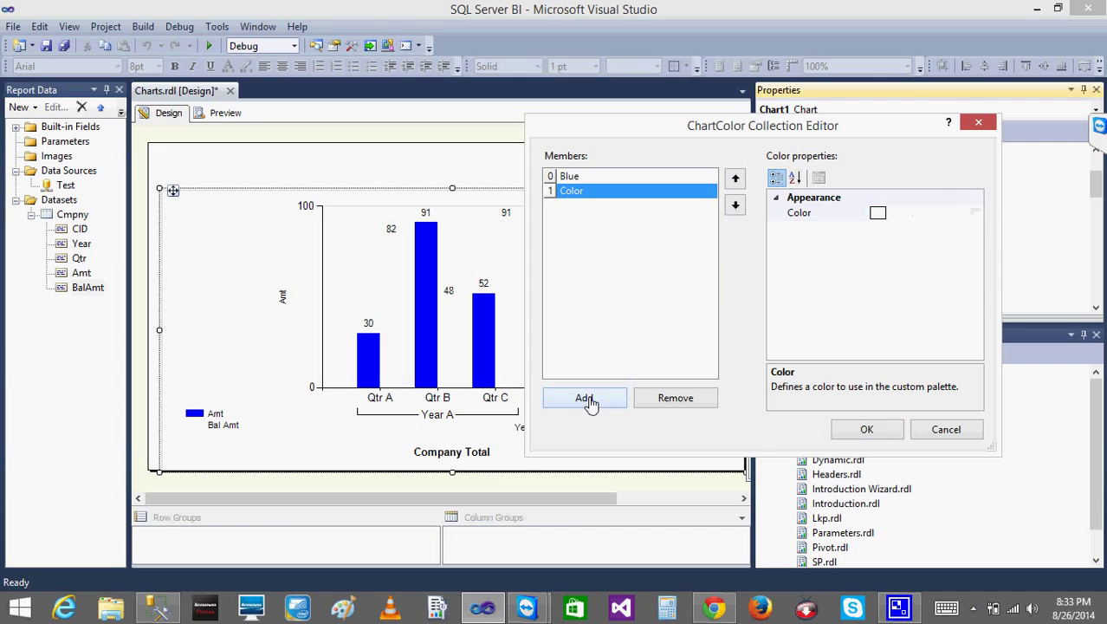
pyautogui.click(950, 217)
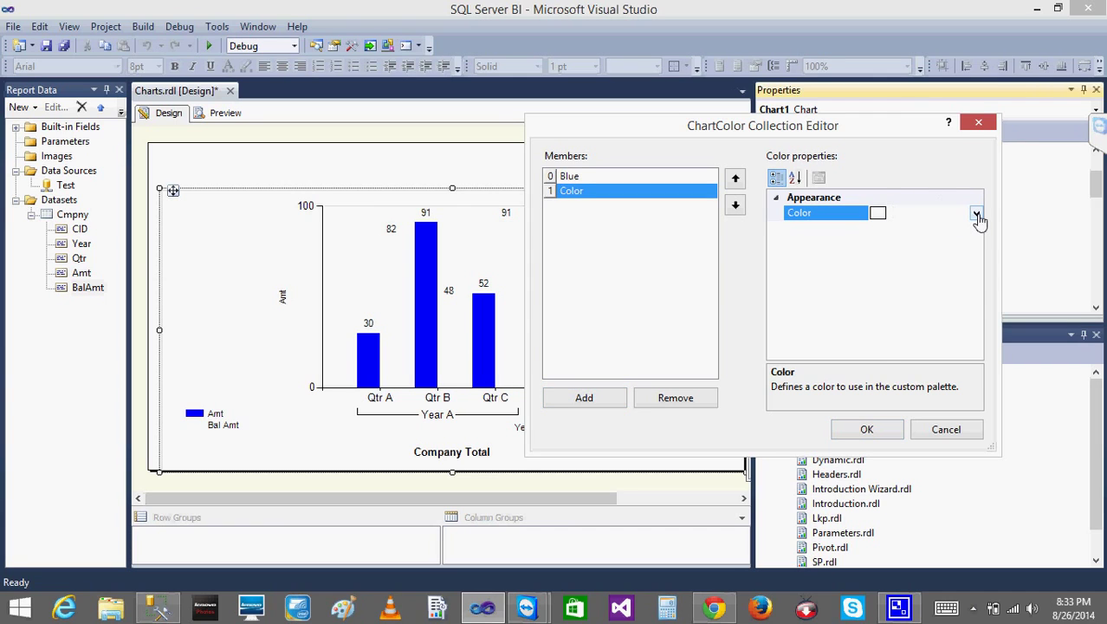
pyautogui.click(976, 214)
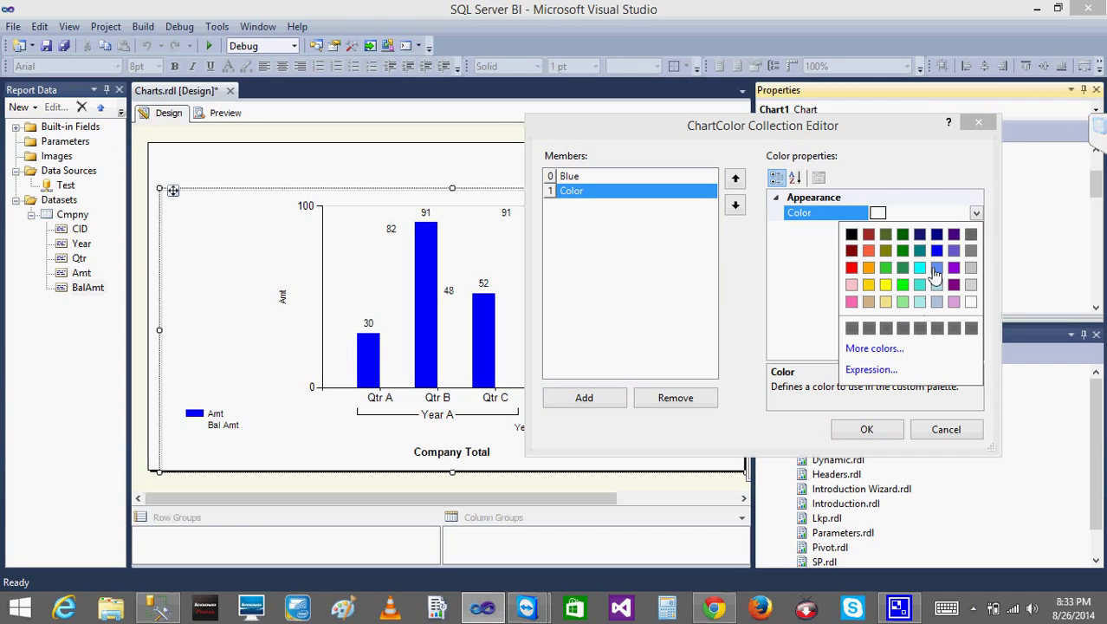
pyautogui.click(885, 253)
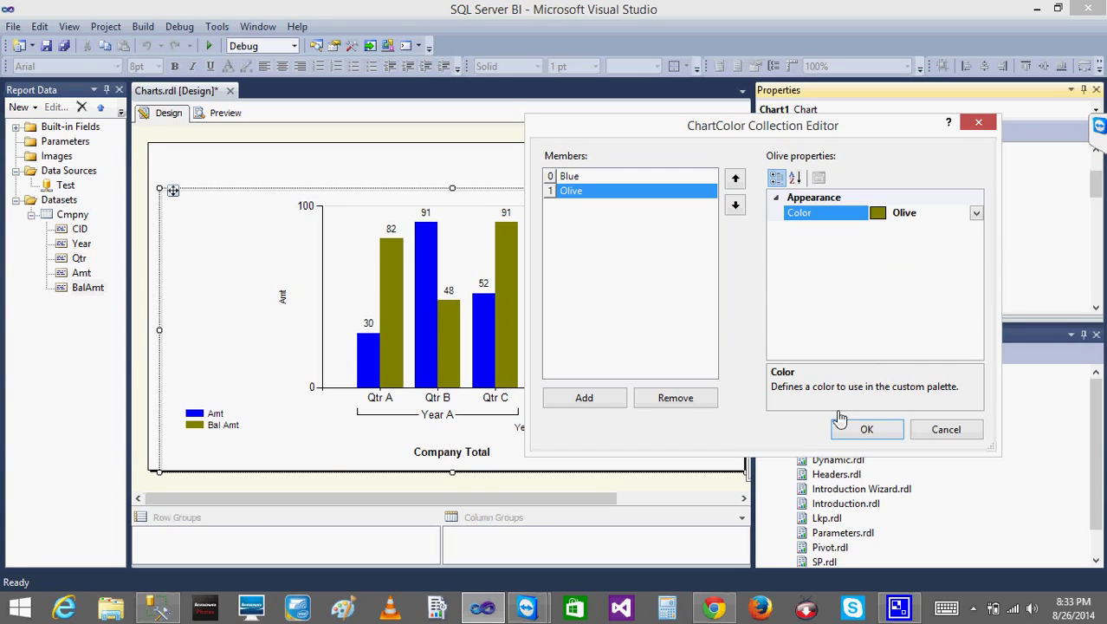
pyautogui.click(866, 430)
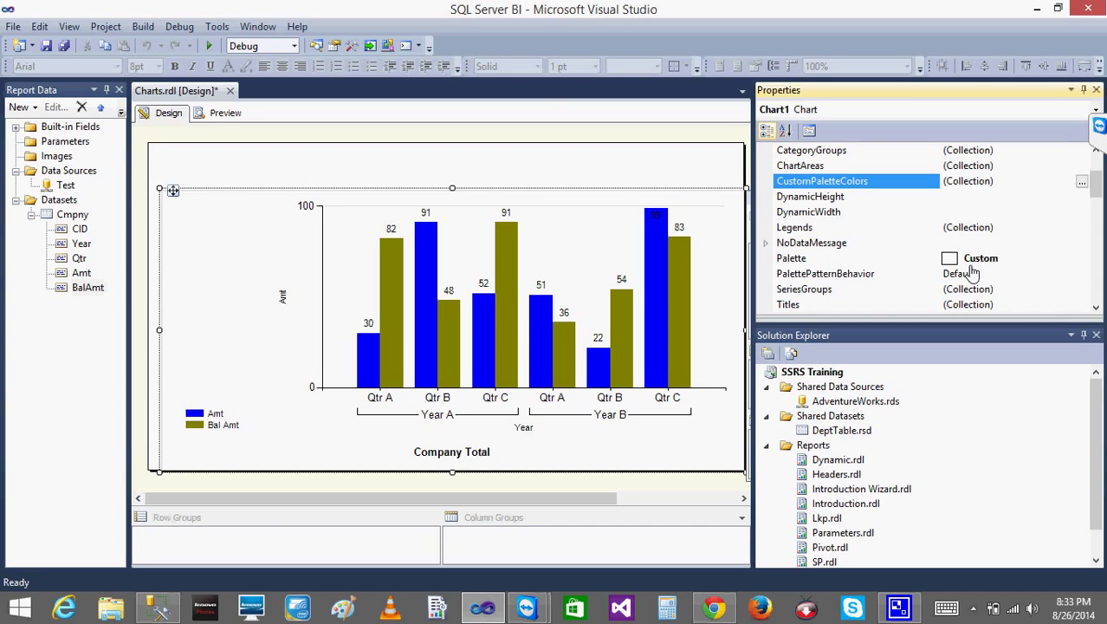
# Step: Preview the report with the custom chart colors and return to the design
pyautogui.click(269, 178)
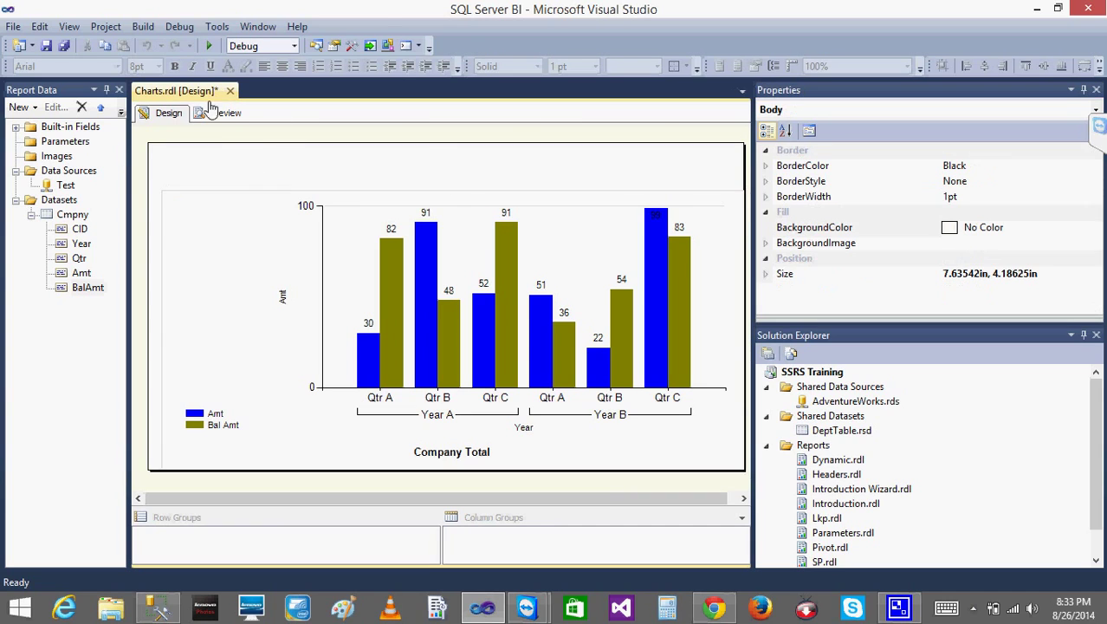
pyautogui.click(222, 114)
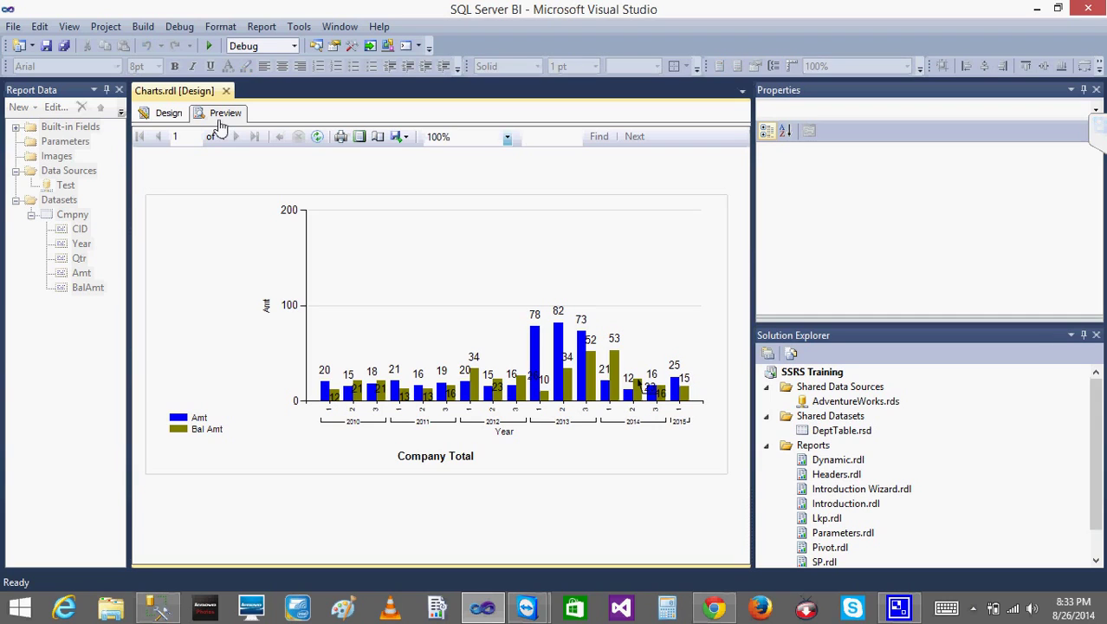
pyautogui.click(166, 114)
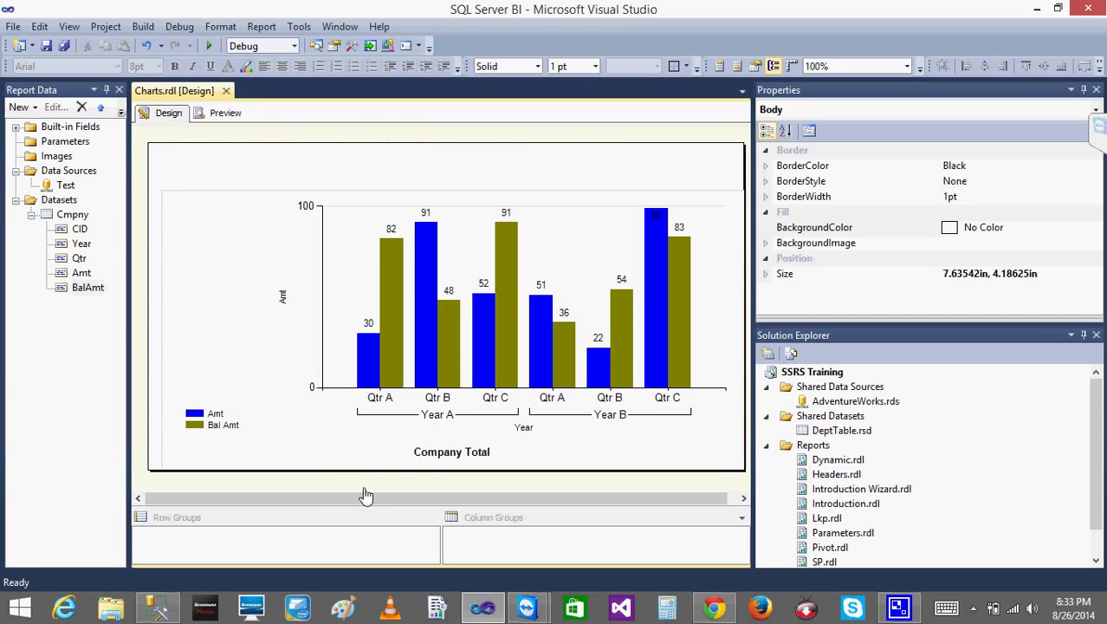
# Step: Narrow the Properties window to reveal more of the design area and delete the chart's Year category group
pyautogui.moveTo(358, 501); pyautogui.dragTo(502, 511)
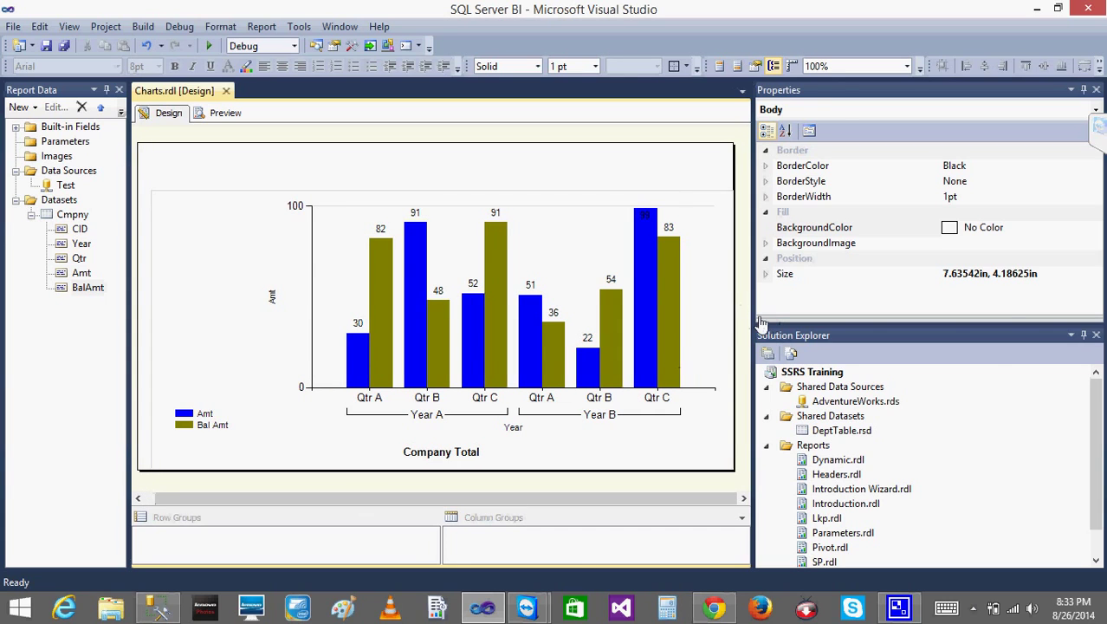
pyautogui.moveTo(755, 324); pyautogui.dragTo(1001, 322)
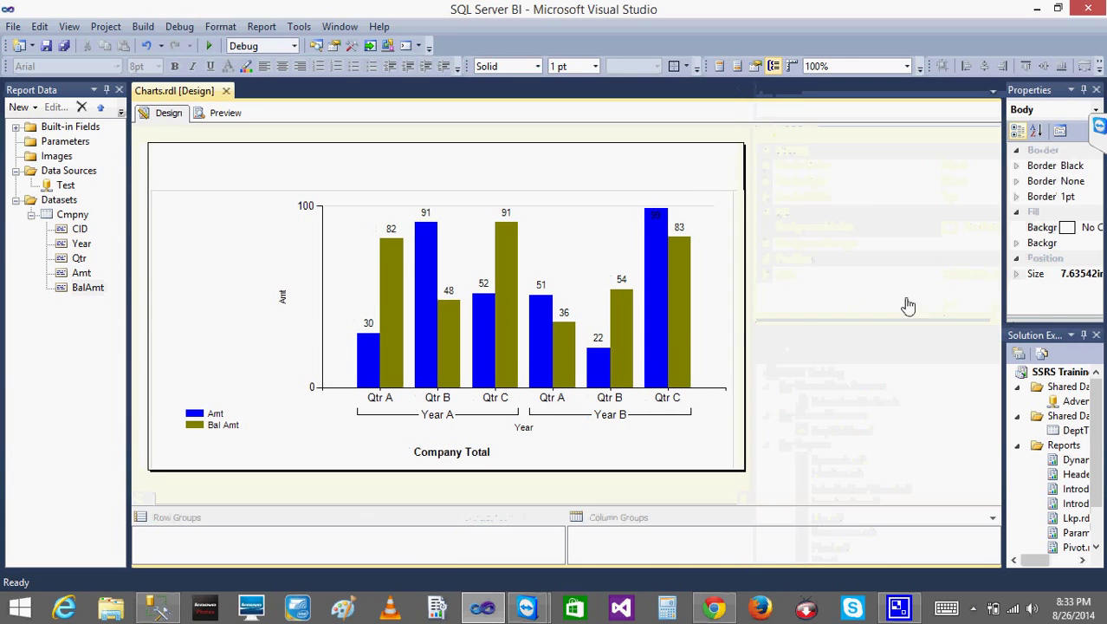
pyautogui.click(675, 319)
pyautogui.click(597, 281)
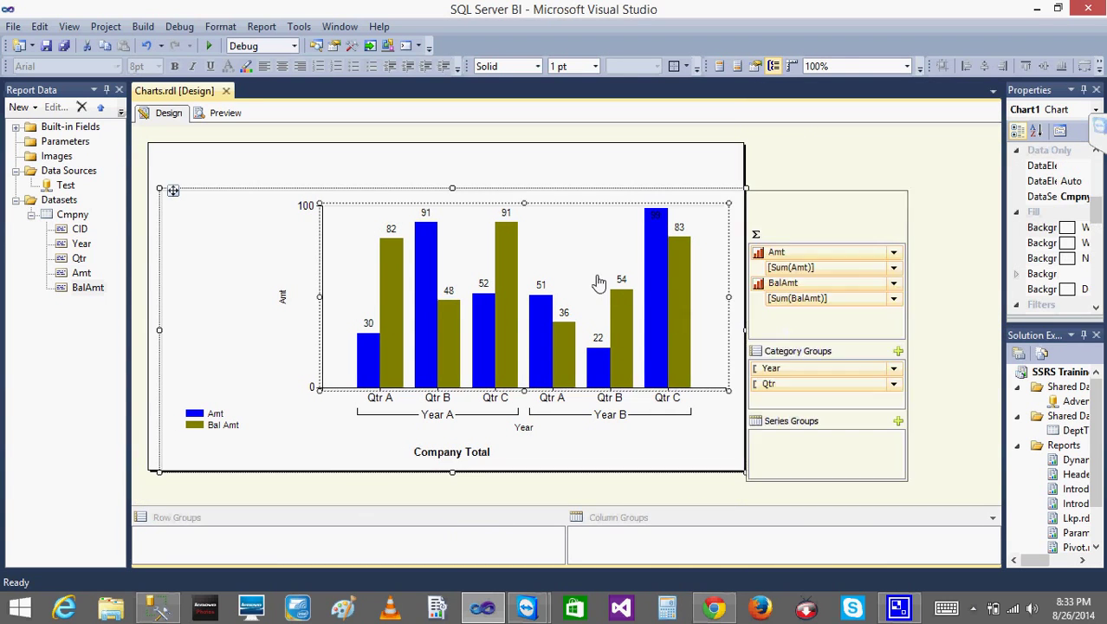
pyautogui.rightClick(783, 368)
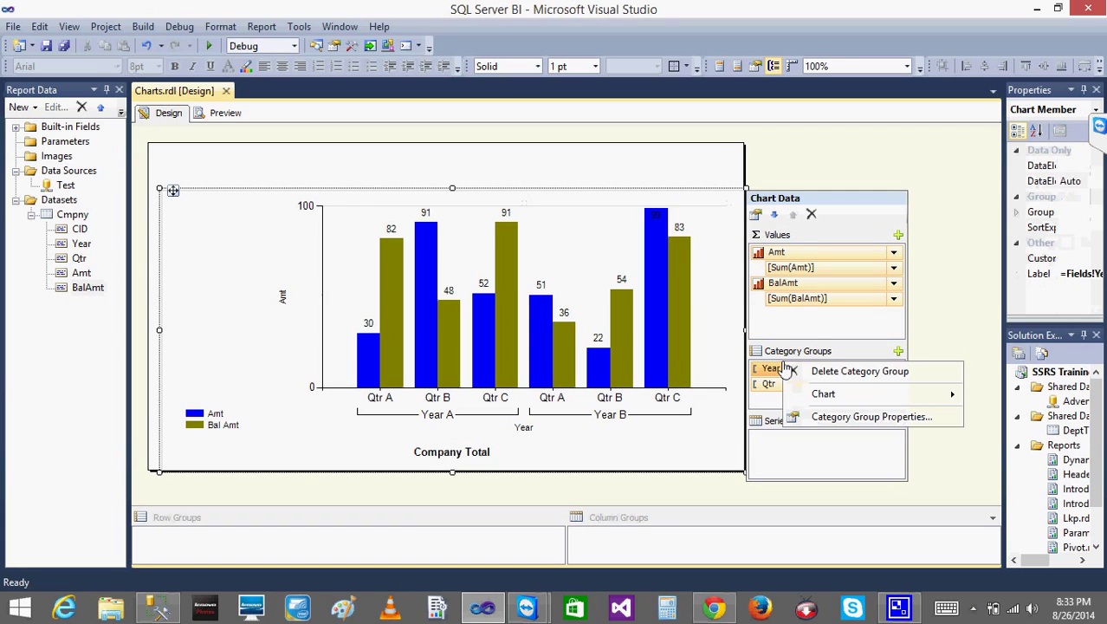
pyautogui.click(830, 372)
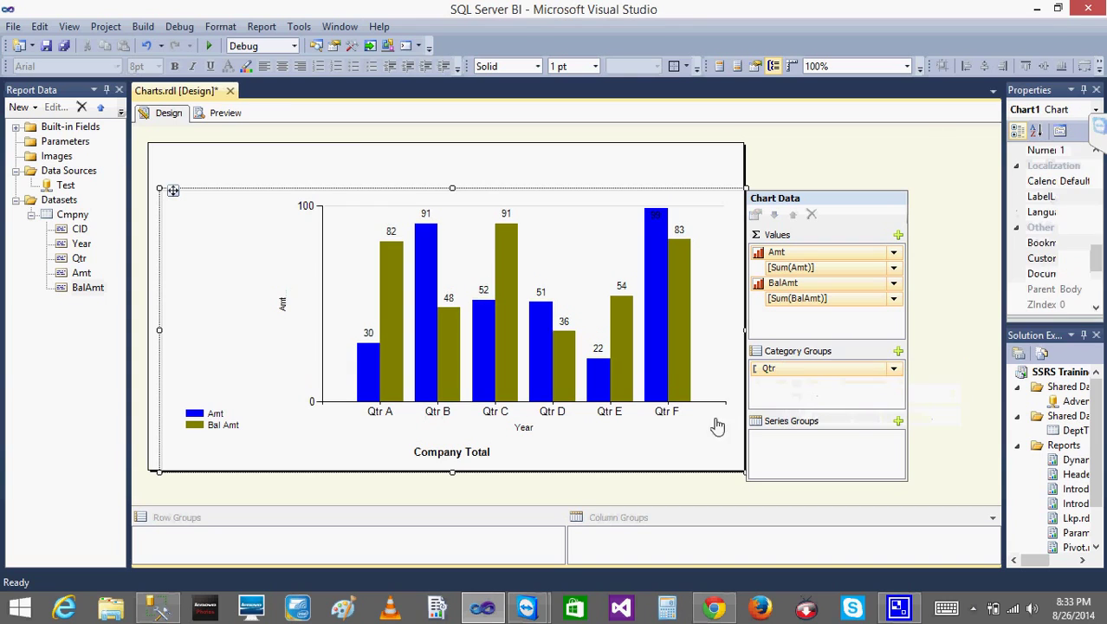
# Step: Preview the report grouped by Qtr only, return to the design, and add Year as a series group of the chart
pyautogui.click(224, 114)
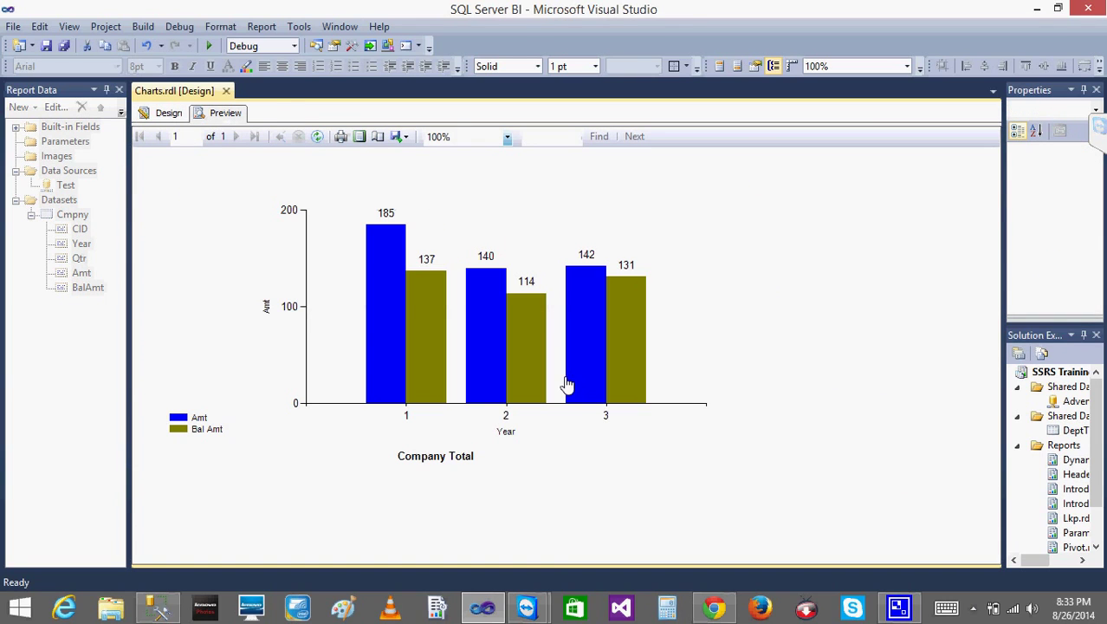
pyautogui.click(168, 113)
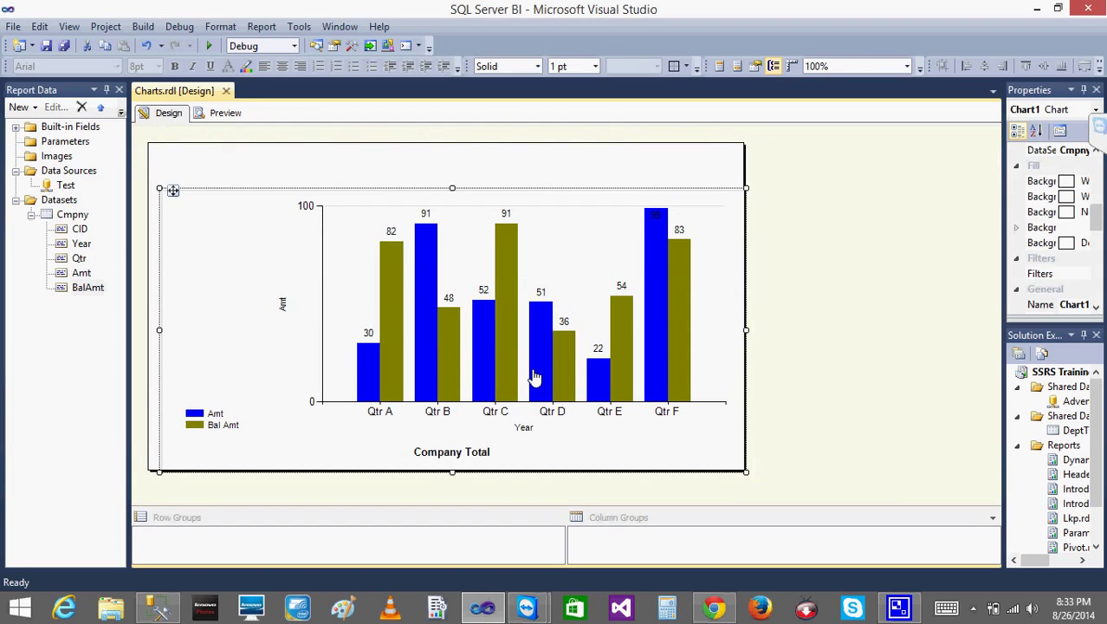
pyautogui.click(535, 379)
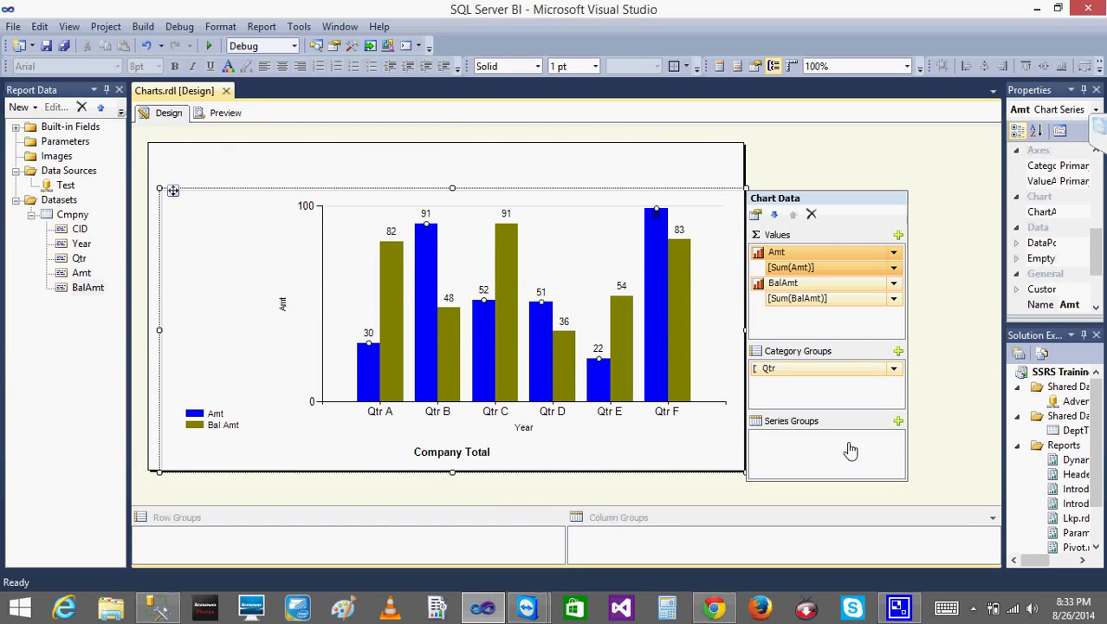
pyautogui.click(898, 421)
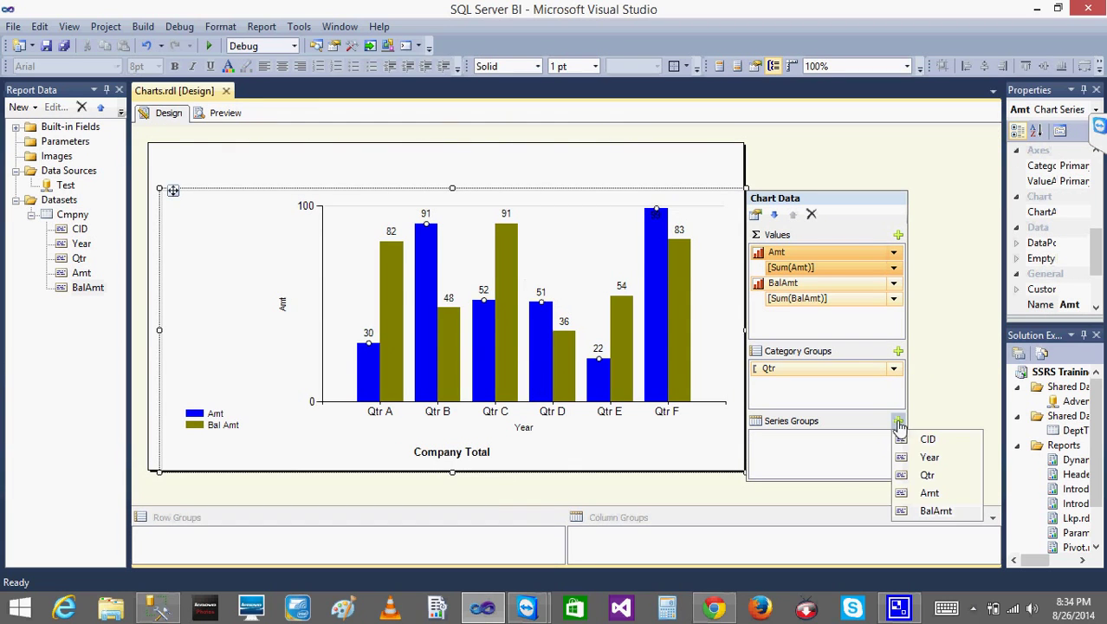
pyautogui.click(928, 457)
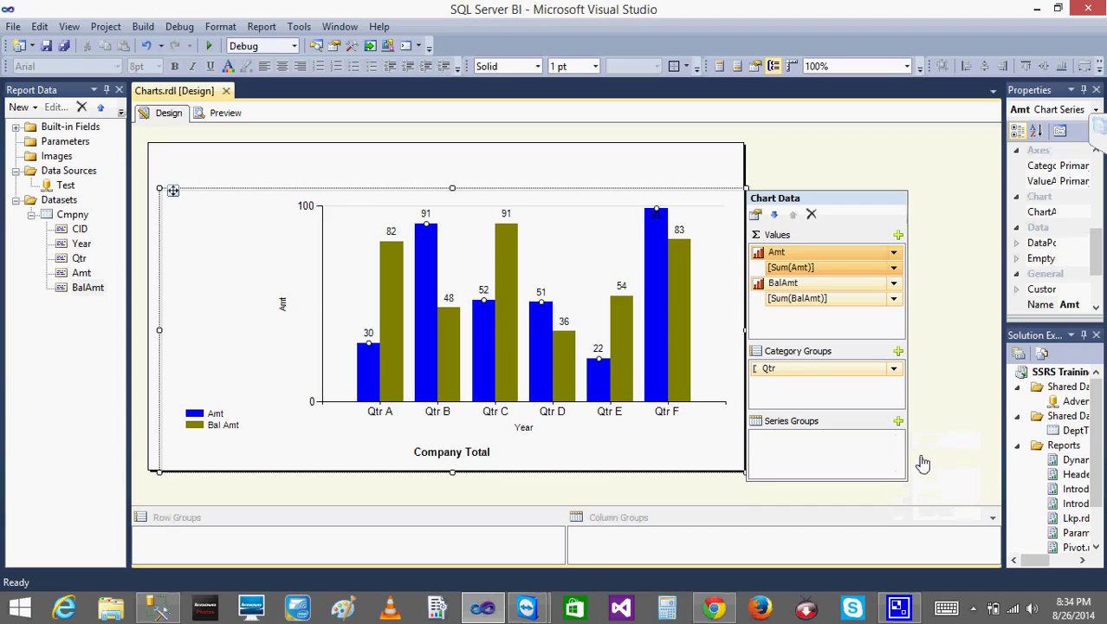
pyautogui.click(704, 504)
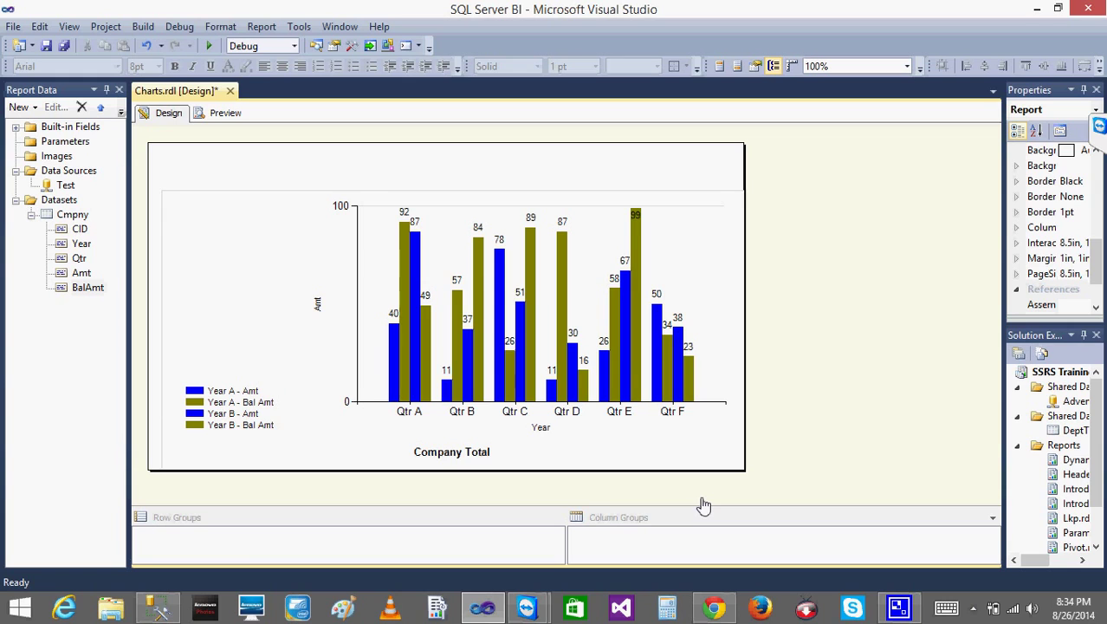
# Step: Preview the report and compare the chart with the Cmpny query rows in SQL Server Management Studio, returning to Visual Studio
pyautogui.click(224, 118)
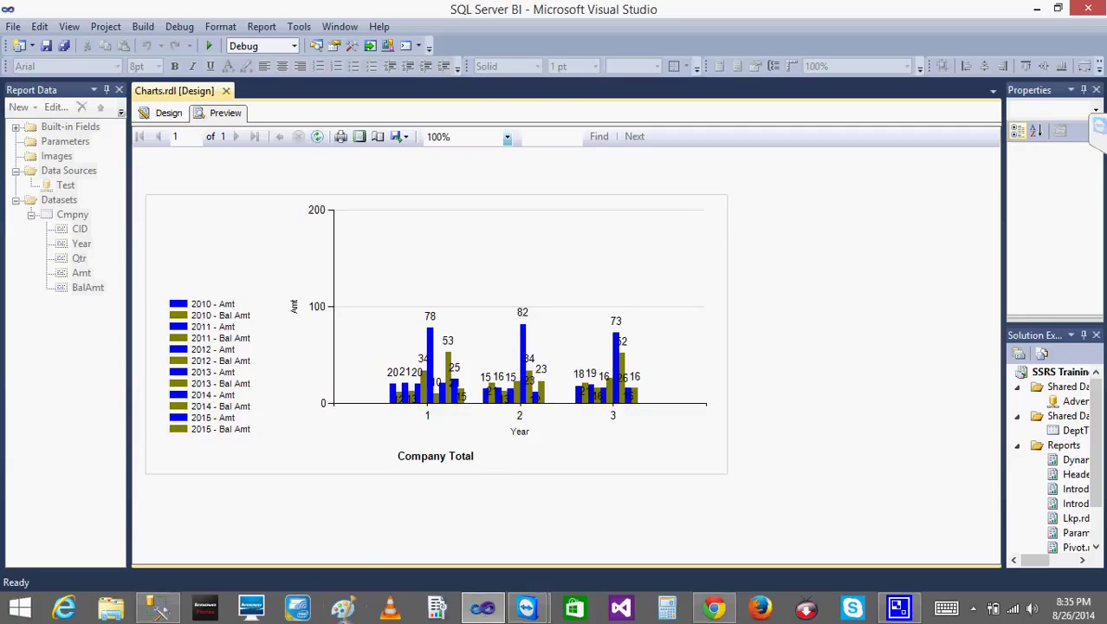
pyautogui.click(158, 609)
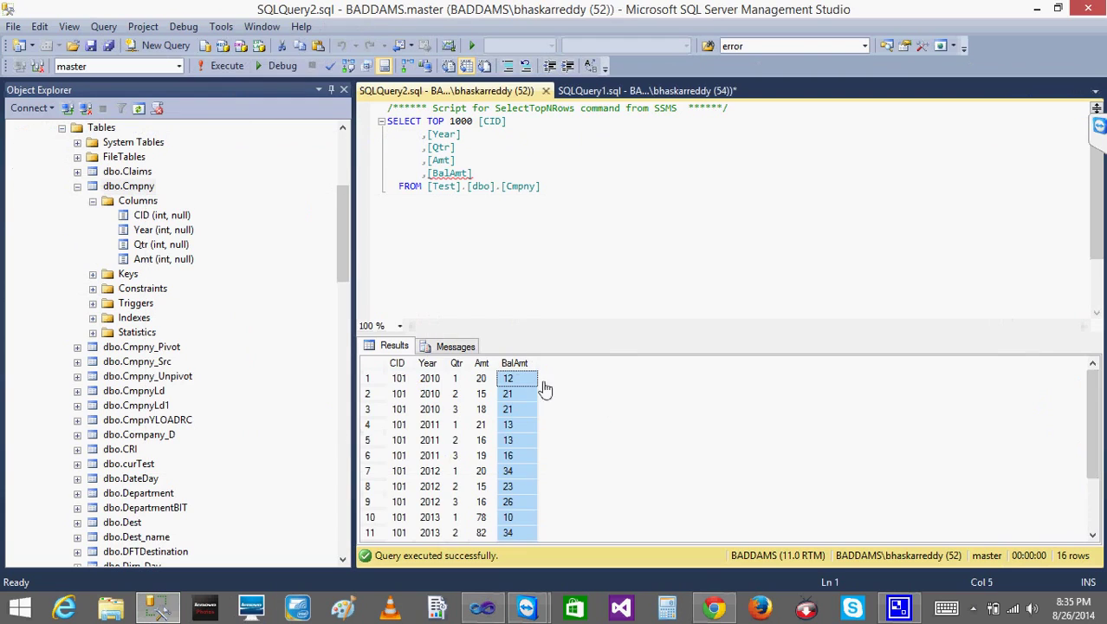
pyautogui.click(479, 472)
pyautogui.press('Down')
pyautogui.press('Down')
pyautogui.press('Down')
pyautogui.press('Down')
pyautogui.press('Down')
pyautogui.press('Down')
pyautogui.press('Down')
pyautogui.press('Down')
pyautogui.press('Down')
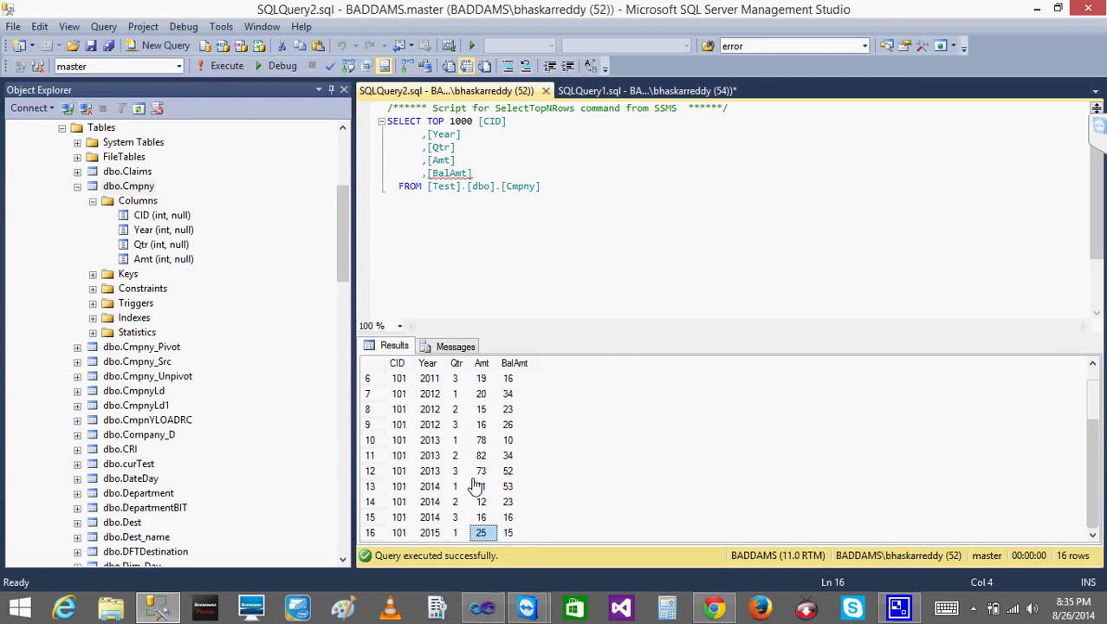
pyautogui.click(399, 532)
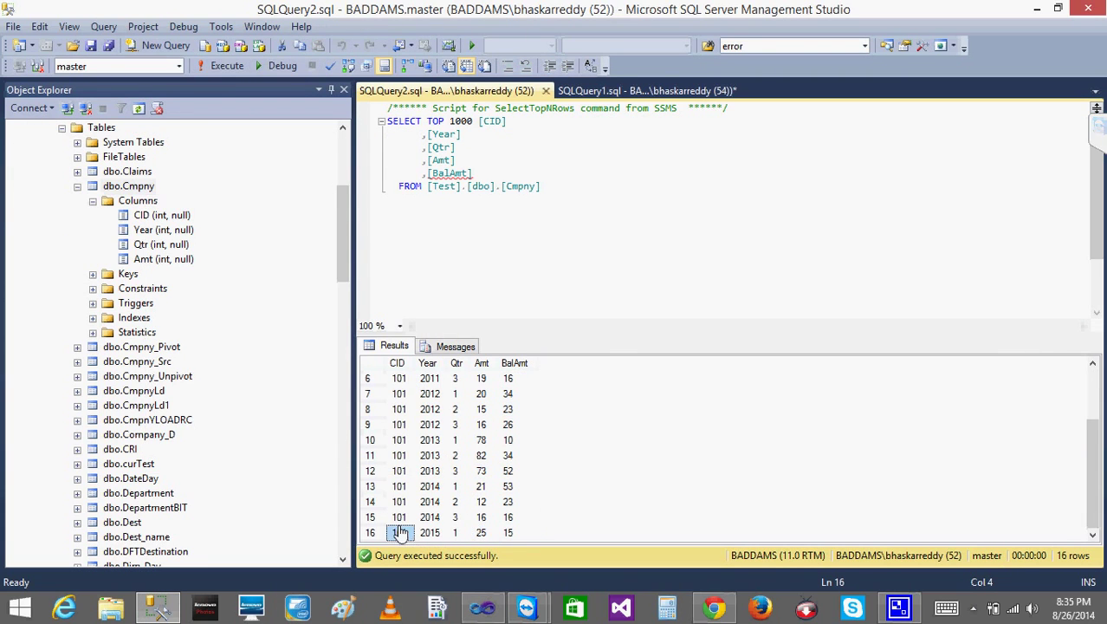
pyautogui.click(724, 611)
pyautogui.click(724, 611)
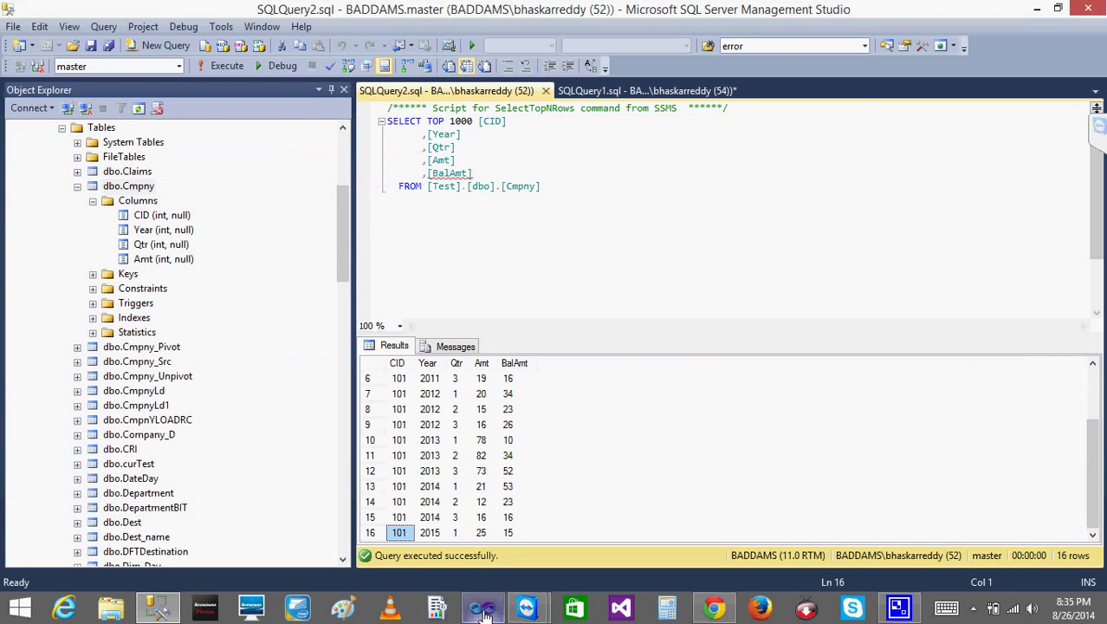
pyautogui.click(484, 612)
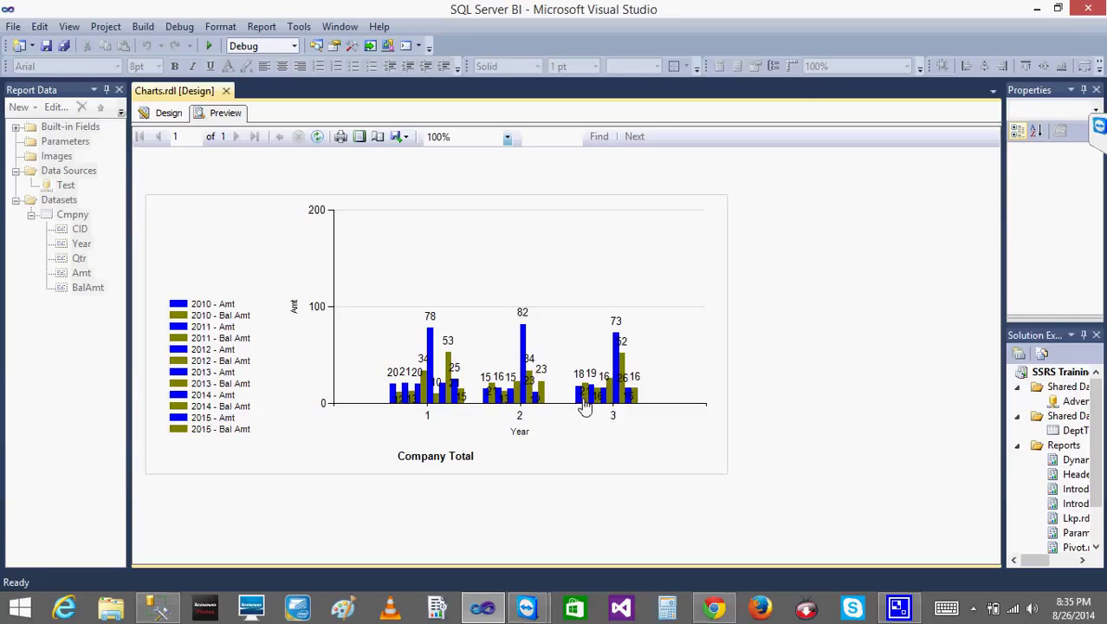
# Step: Make Year the chart's category group and Qtr its series group, preview the report, and return to the design
pyautogui.click(168, 113)
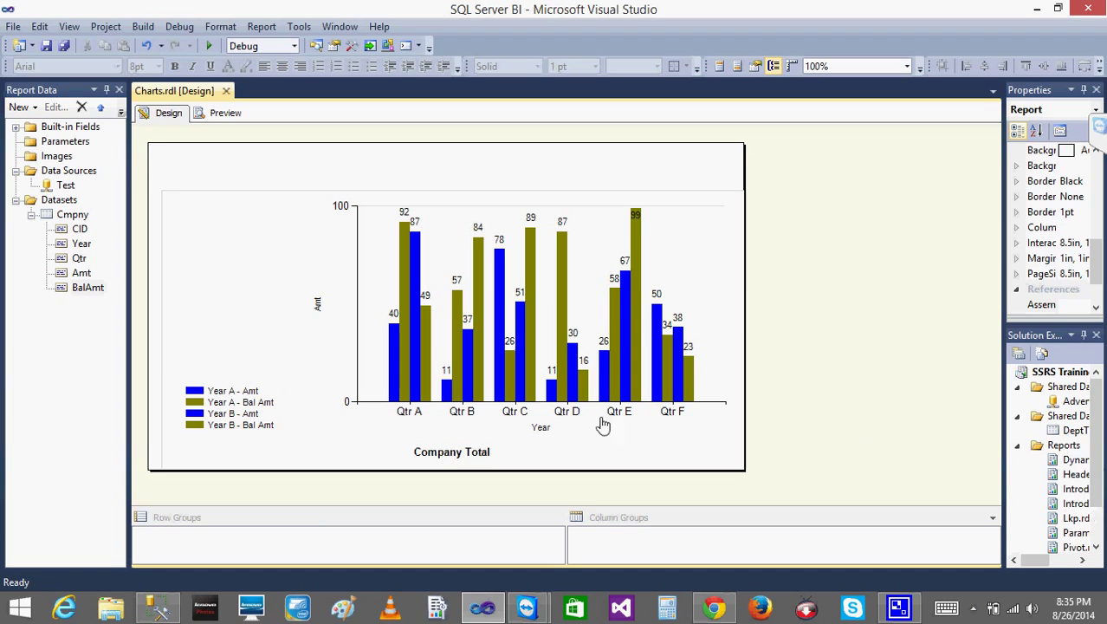
pyautogui.click(522, 309)
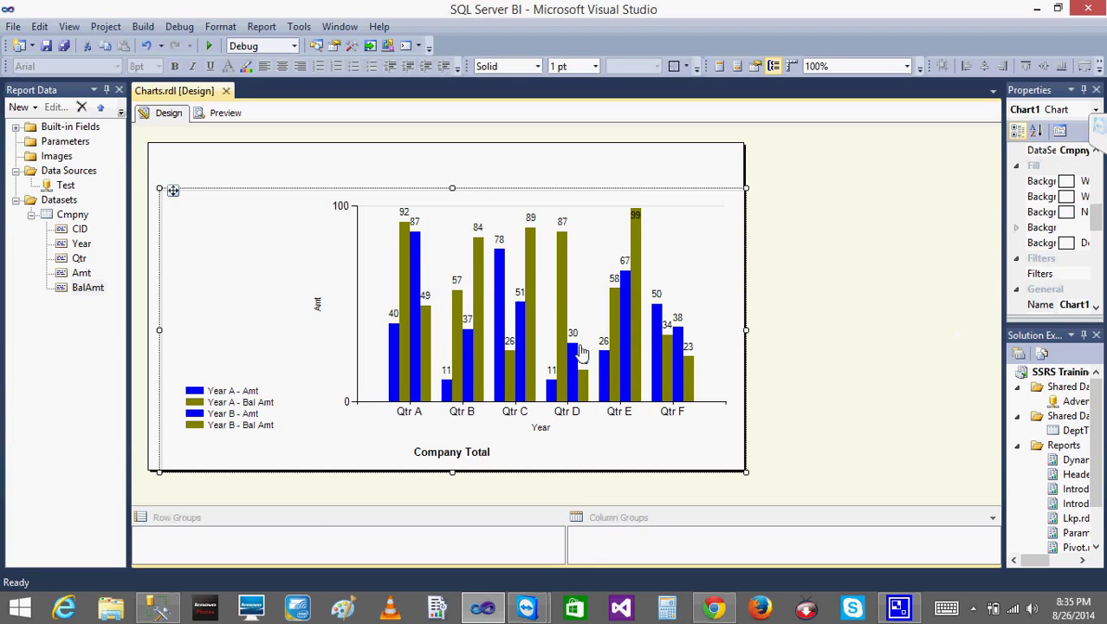
pyautogui.moveTo(832, 444)
pyautogui.mouseDown()
pyautogui.moveTo(818, 376)
pyautogui.moveTo(827, 376)
pyautogui.moveTo(811, 420)
pyautogui.moveTo(821, 453)
pyautogui.mouseUp()
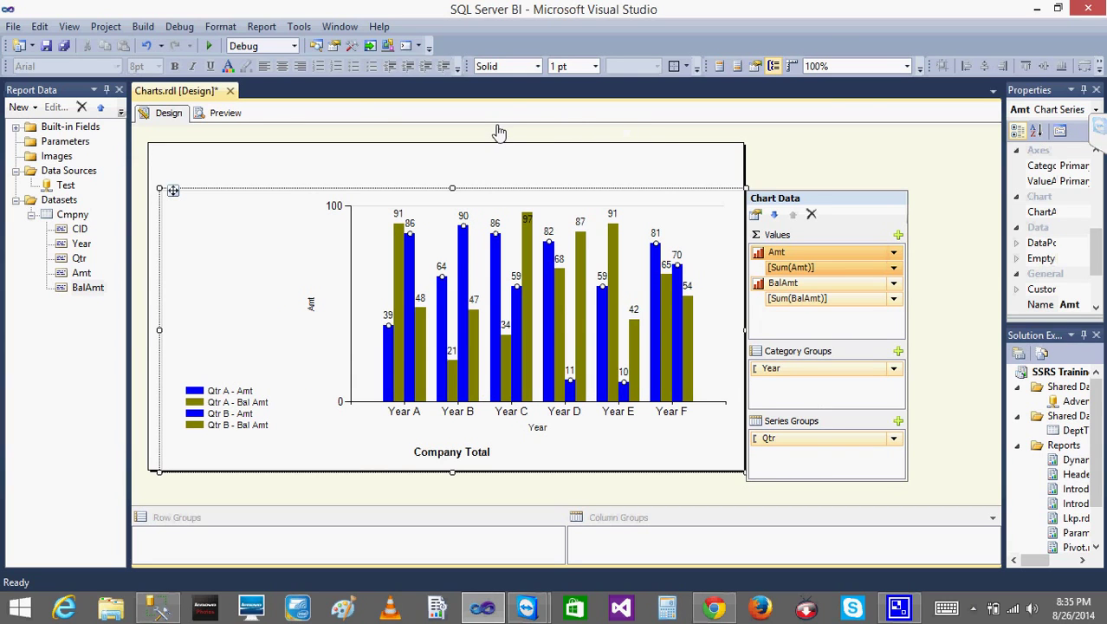
pyautogui.click(222, 115)
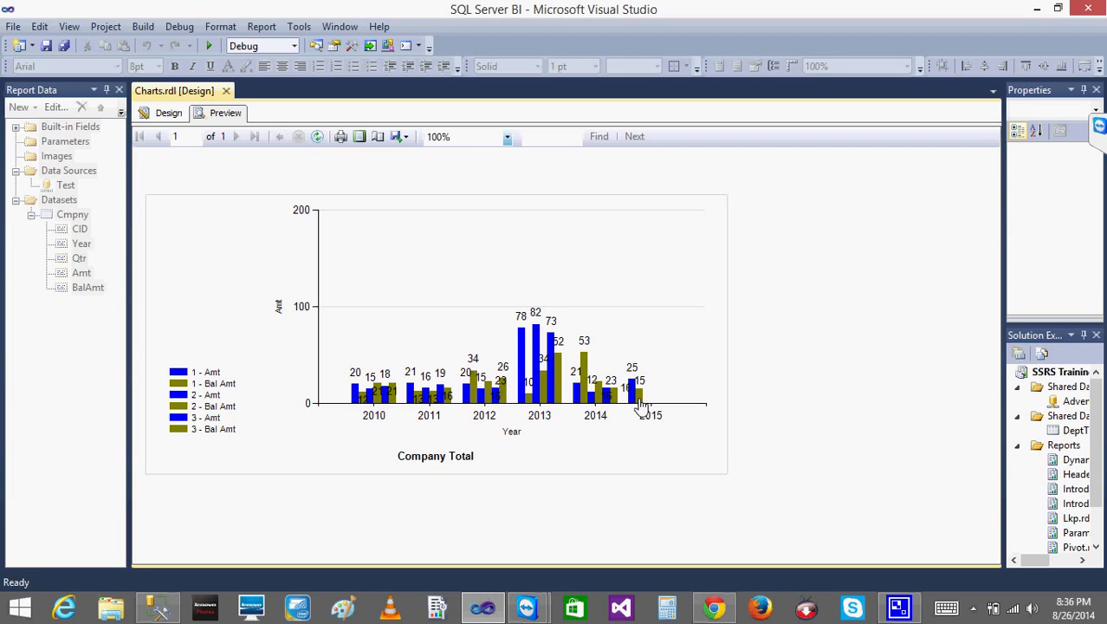
pyautogui.click(169, 114)
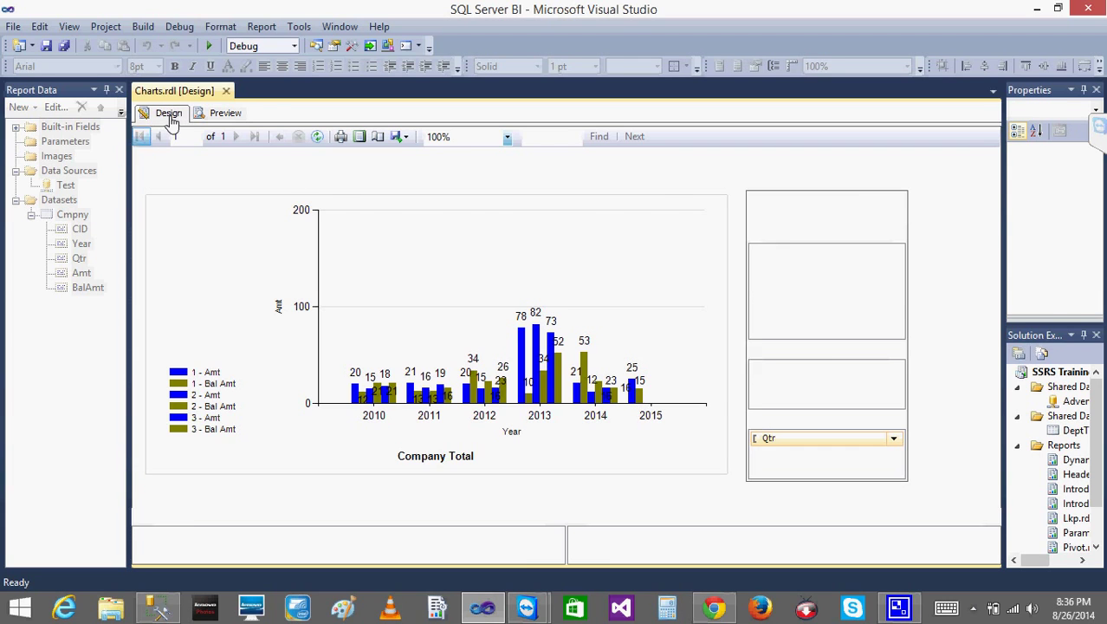
# Step: Delete the BalAmt series from the chart's values, leaving only Amt
pyautogui.click(576, 456)
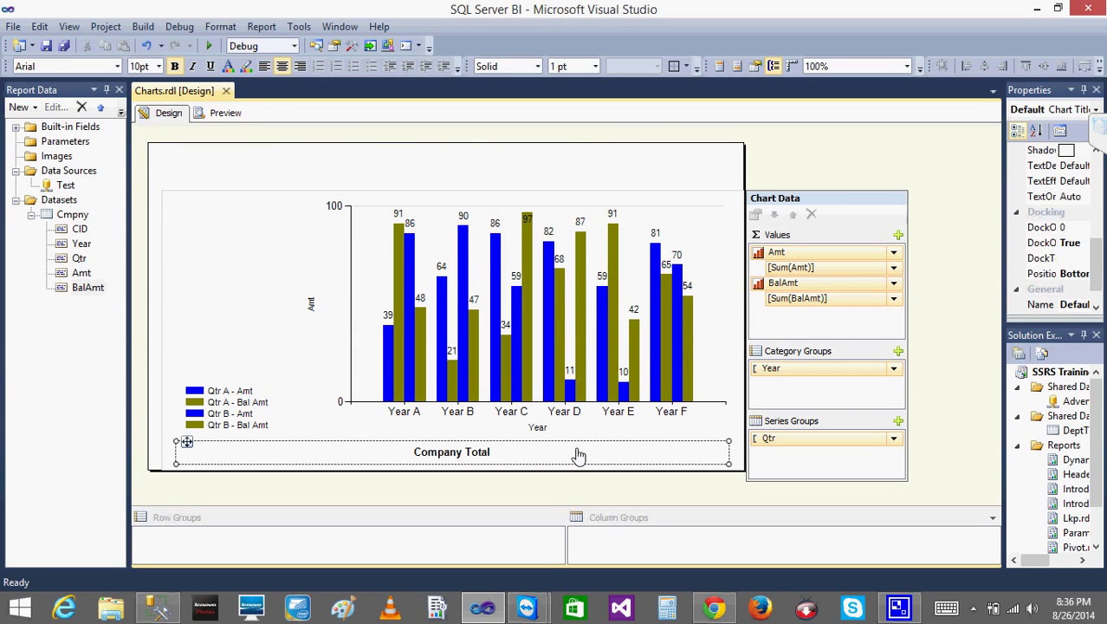
pyautogui.click(552, 433)
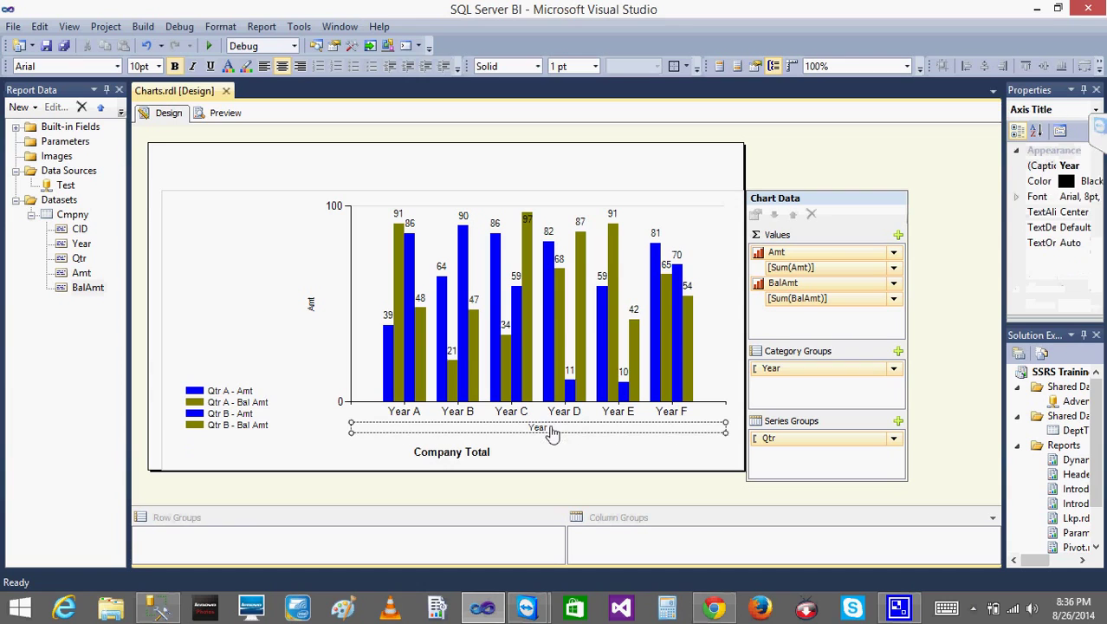
pyautogui.click(526, 355)
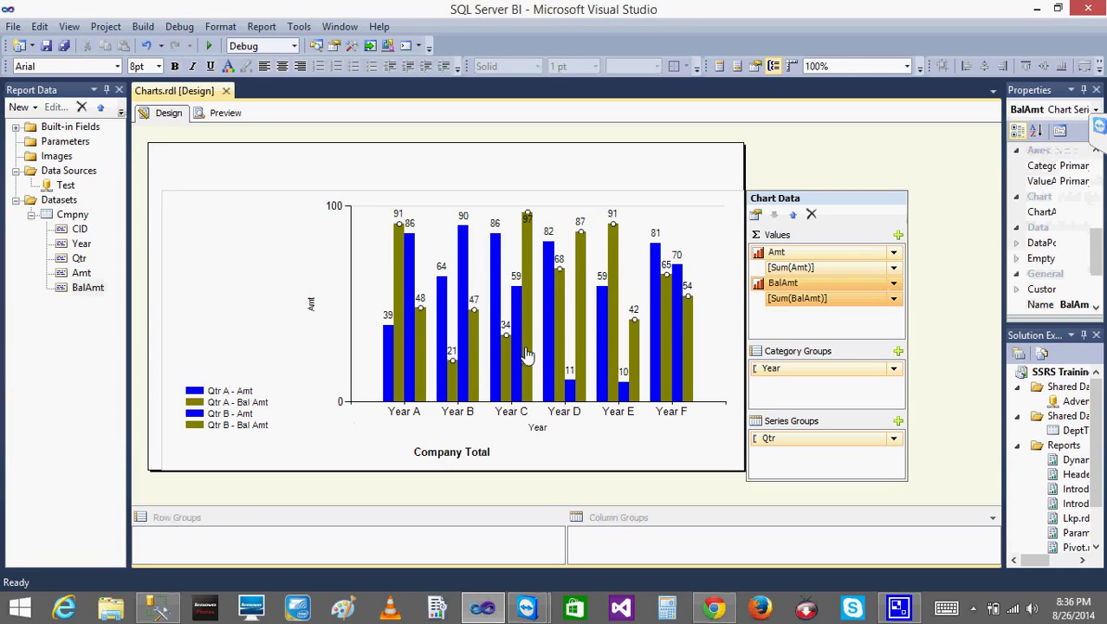
pyautogui.rightClick(803, 287)
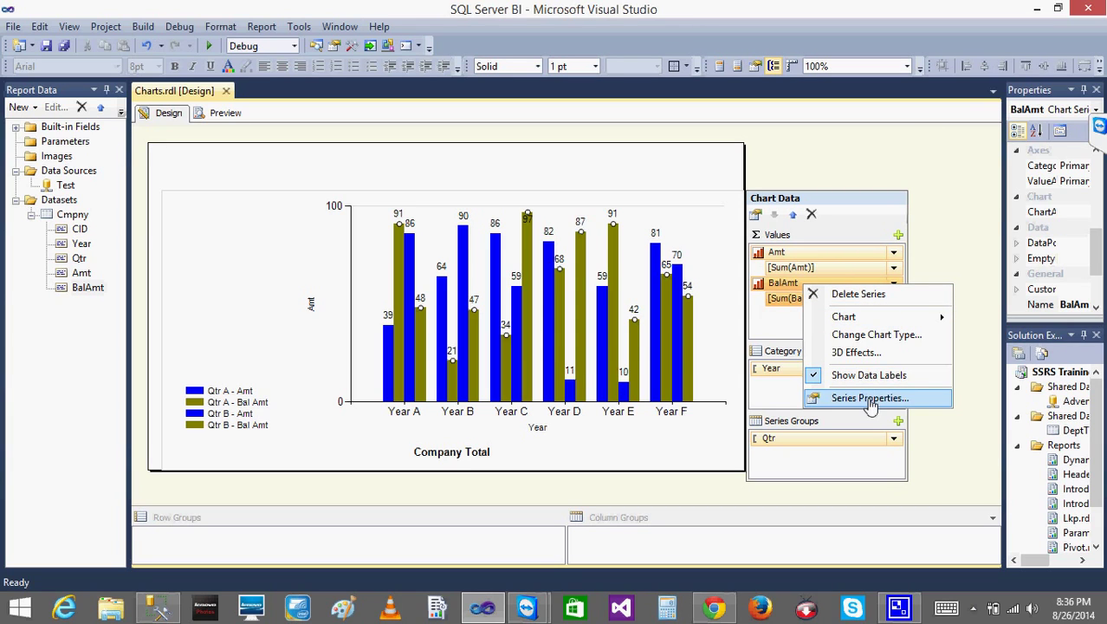
pyautogui.click(858, 294)
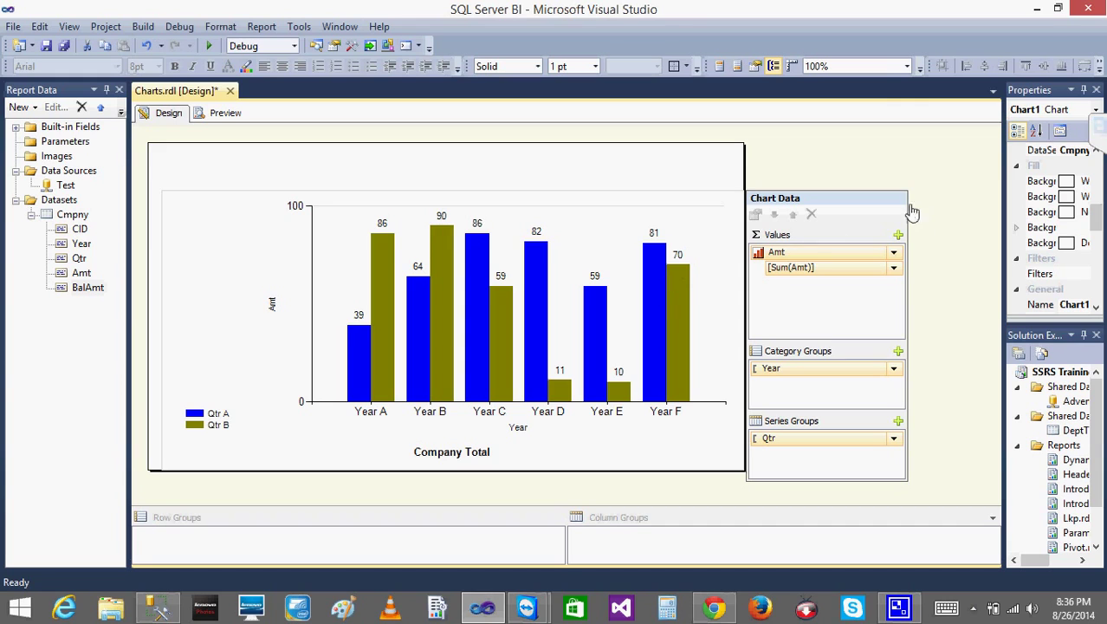
pyautogui.click(832, 173)
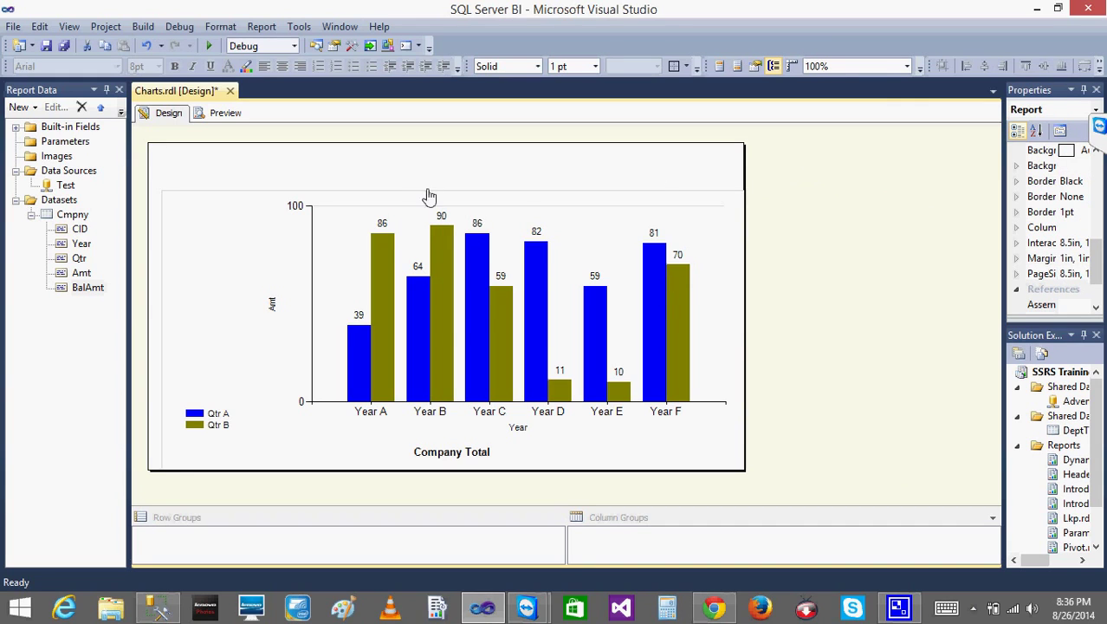
pyautogui.click(385, 208)
pyautogui.click(384, 178)
pyautogui.click(232, 237)
pyautogui.rightClick(230, 232)
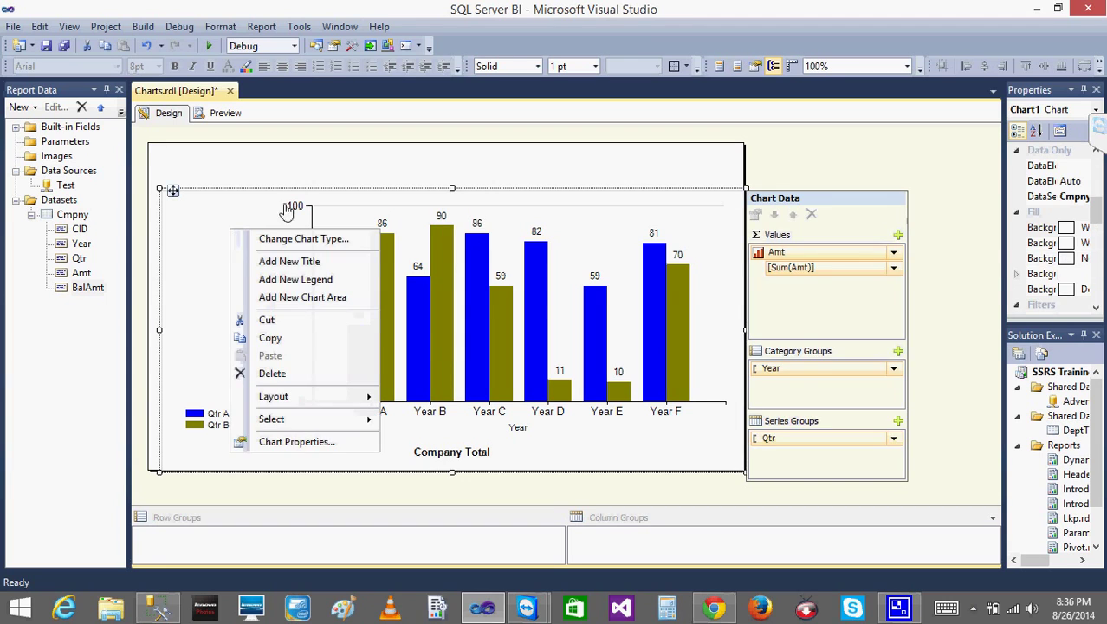
pyautogui.click(401, 178)
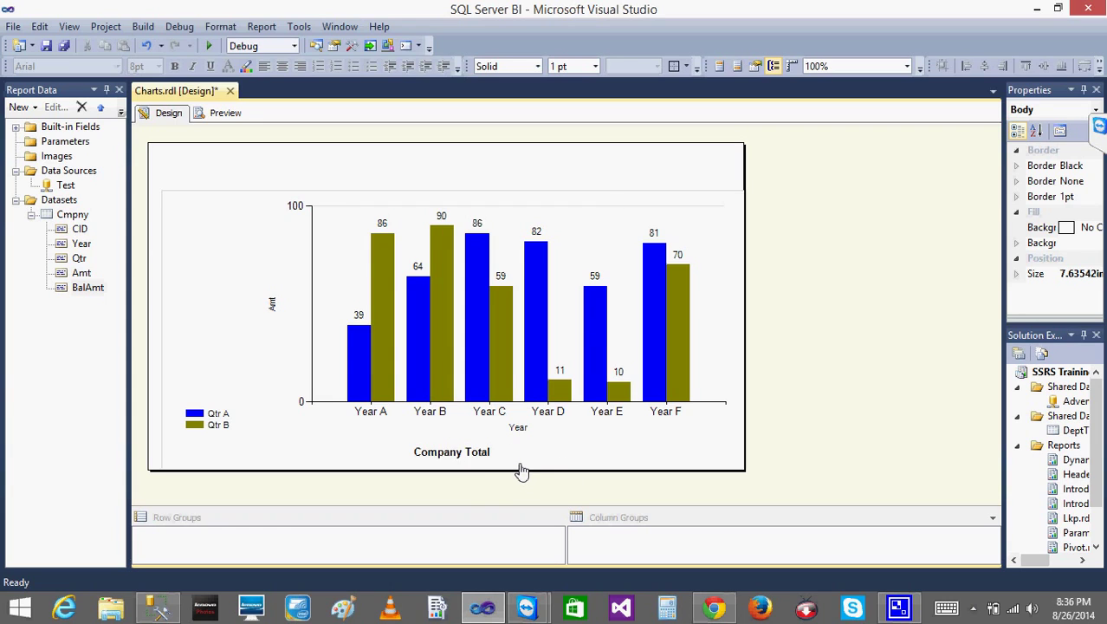
# Step: Add a new chart area to the chart and add BalAmt to its values
pyautogui.rightClick(191, 232)
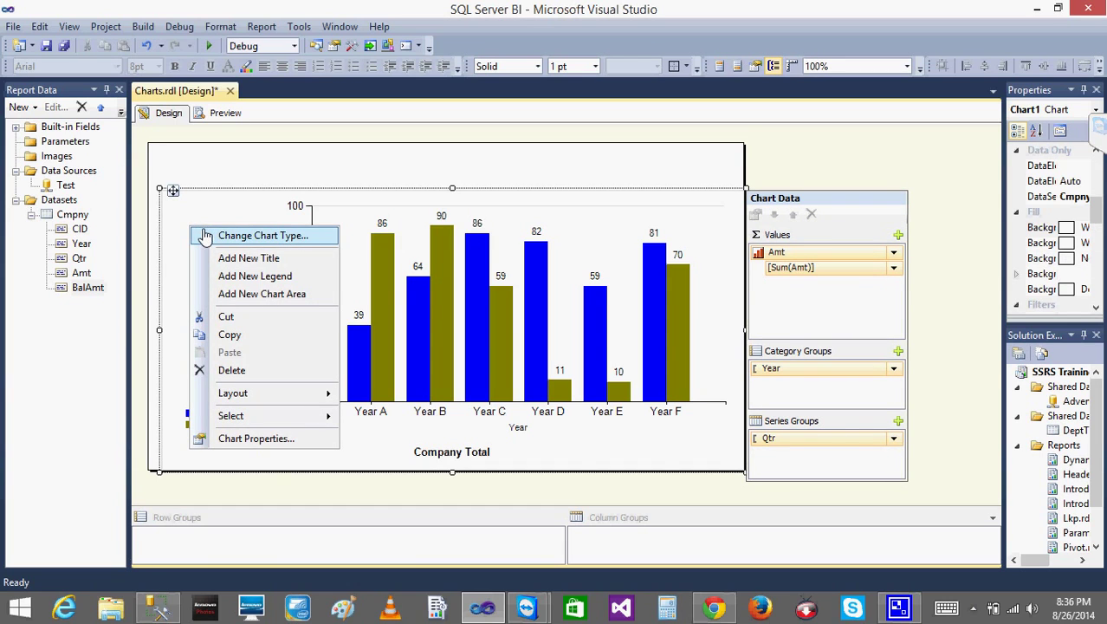
pyautogui.click(297, 296)
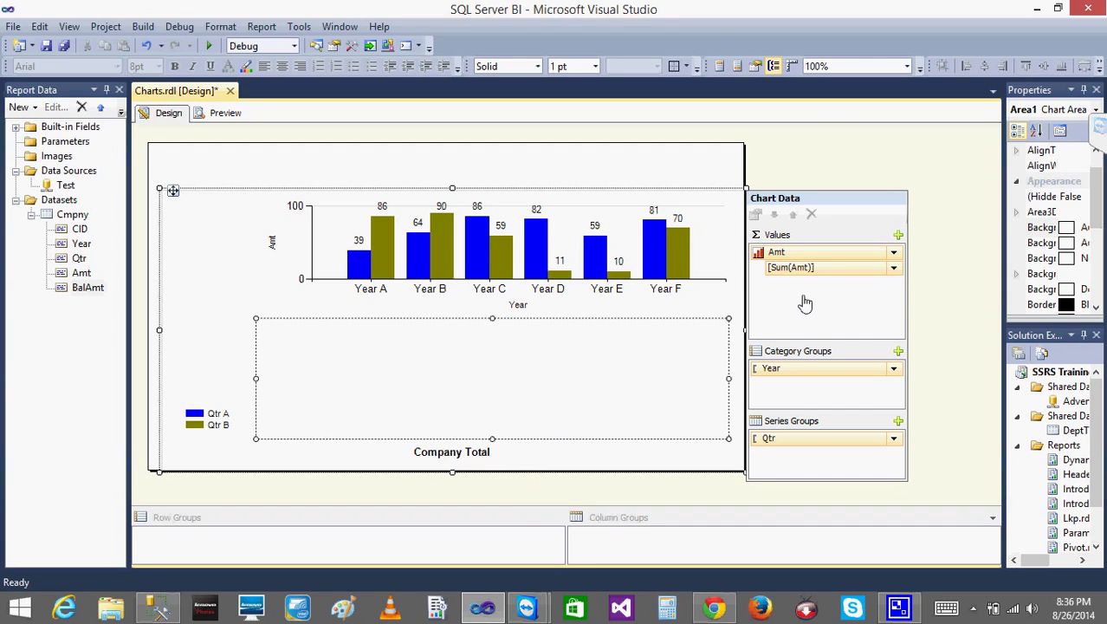
pyautogui.click(898, 236)
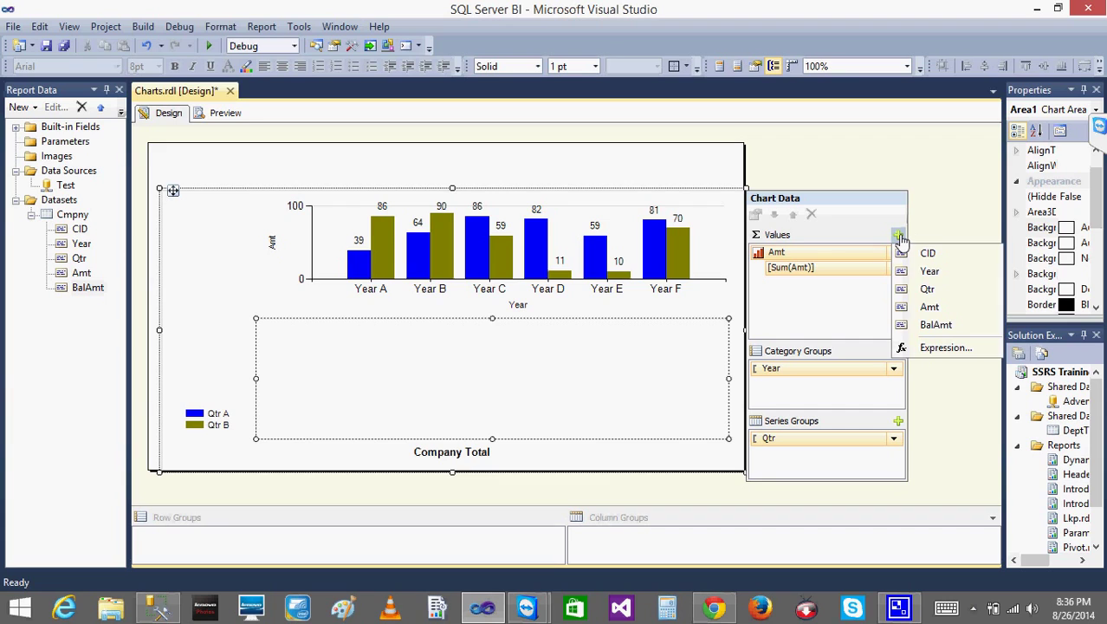
pyautogui.click(933, 325)
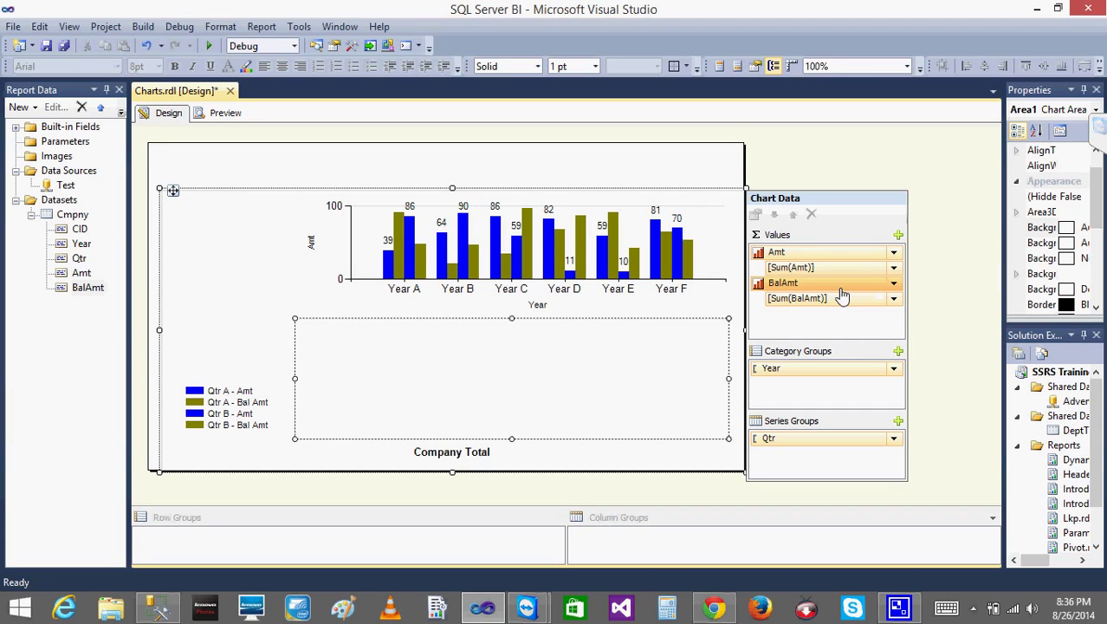
# Step: Assign the BalAmt series to chart area Area1 in its series properties and apply the change
pyautogui.rightClick(839, 292)
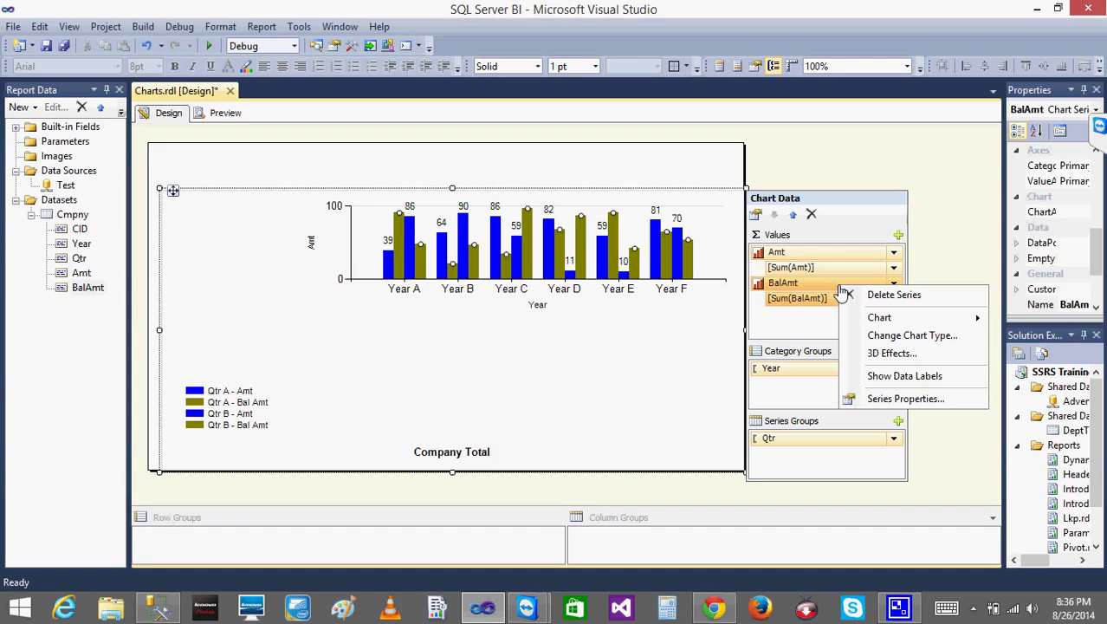
pyautogui.click(905, 398)
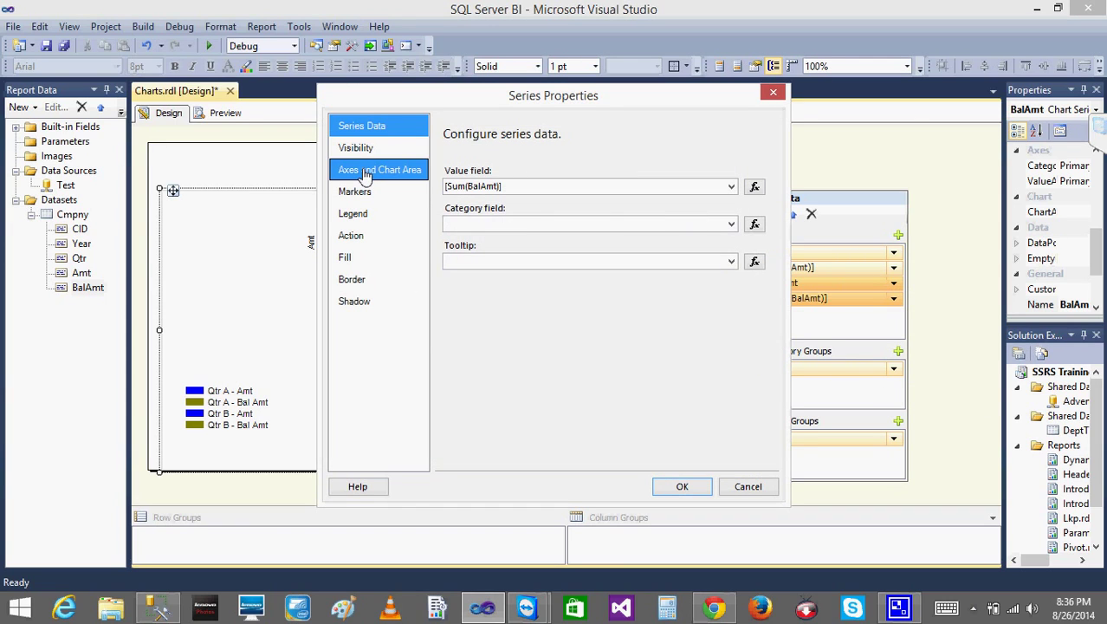
pyautogui.click(364, 174)
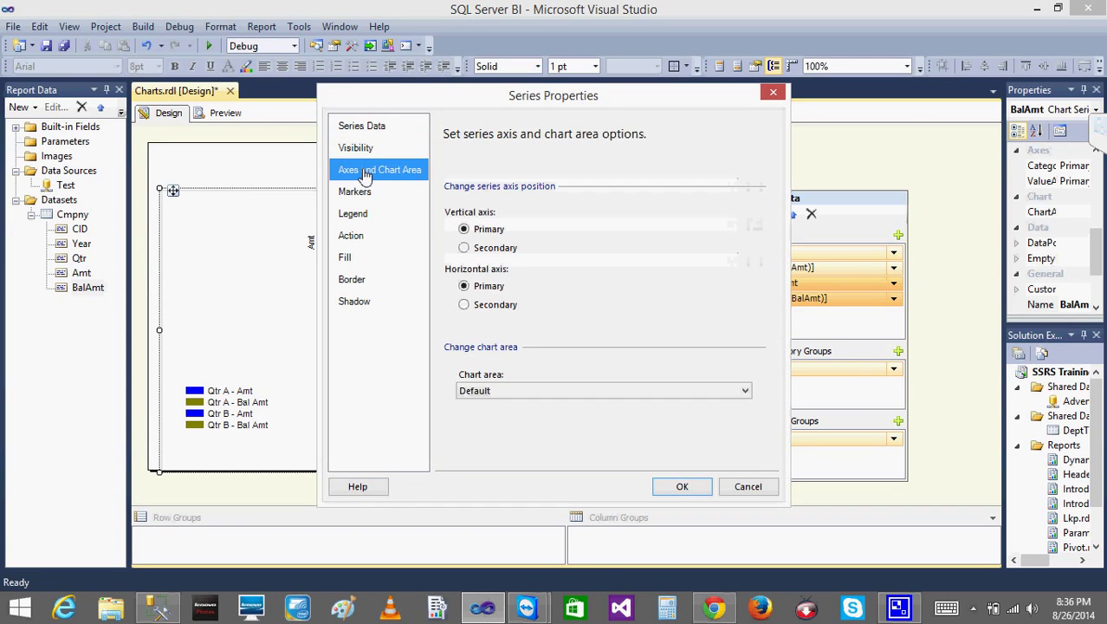
pyautogui.click(609, 390)
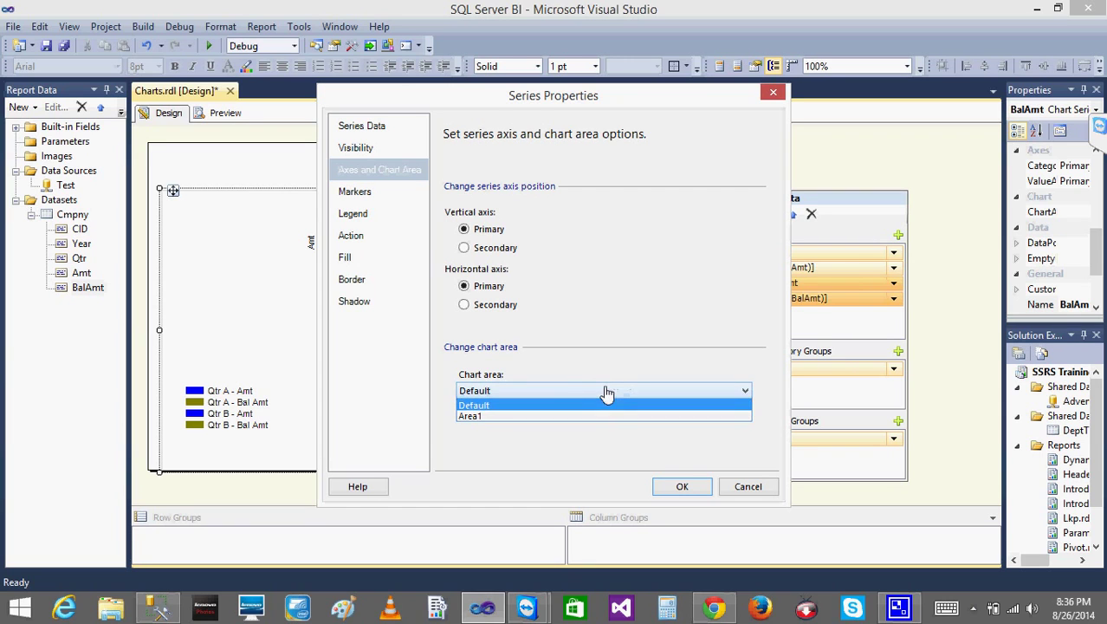
pyautogui.click(537, 417)
pyautogui.moveTo(540, 102); pyautogui.dragTo(747, 126)
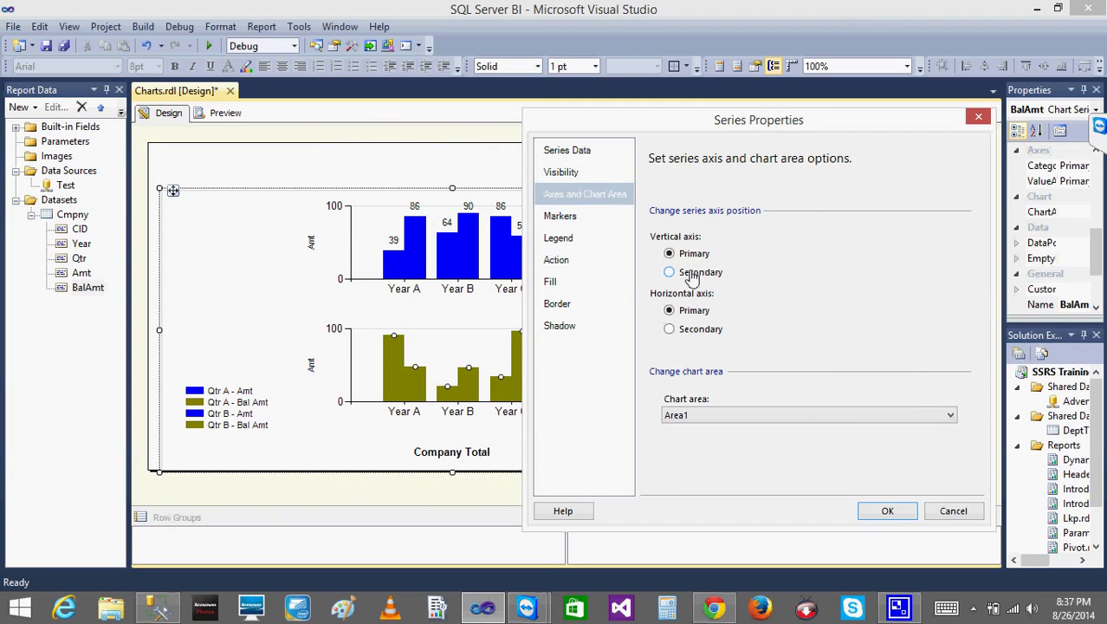
pyautogui.click(878, 516)
pyautogui.click(807, 174)
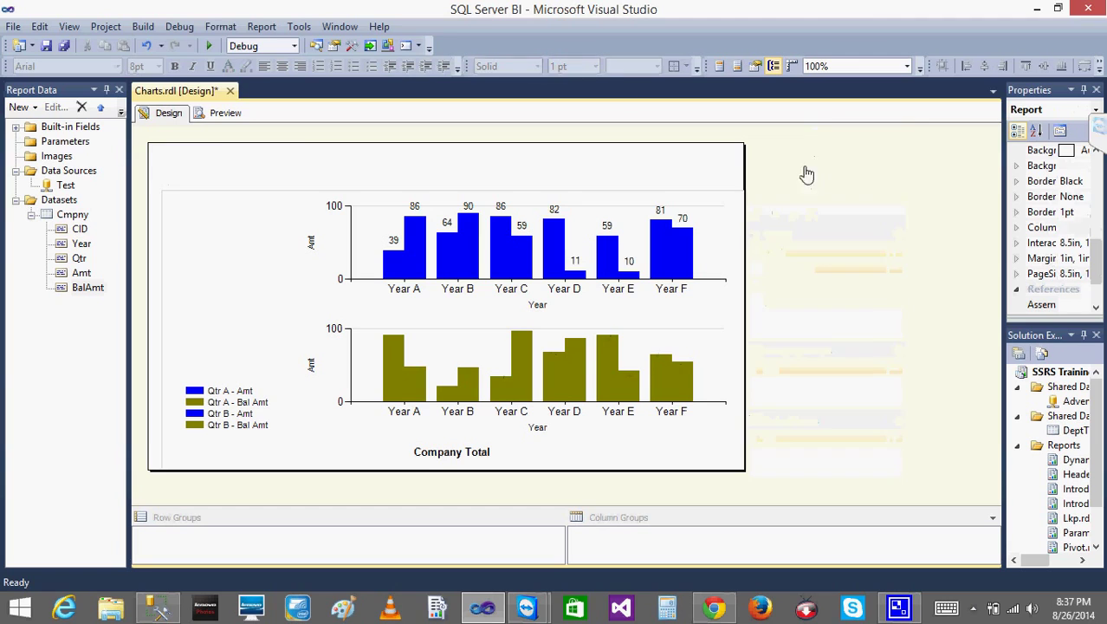
# Step: Preview the report with Amt and BalAmt in separate chart areas, and return to the design
pyautogui.click(224, 121)
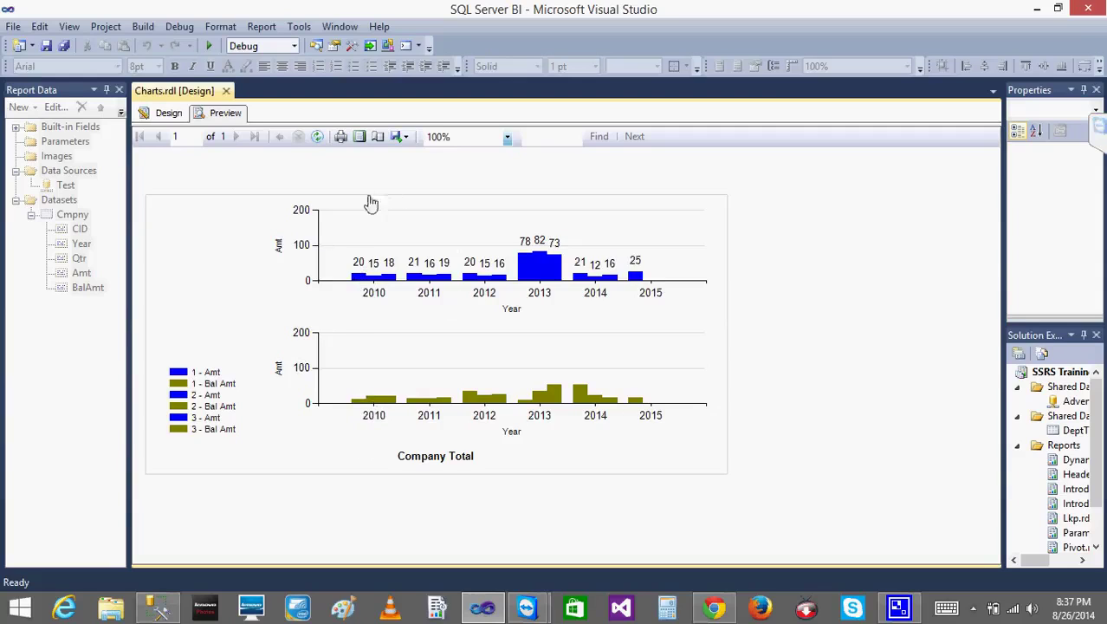
pyautogui.click(170, 113)
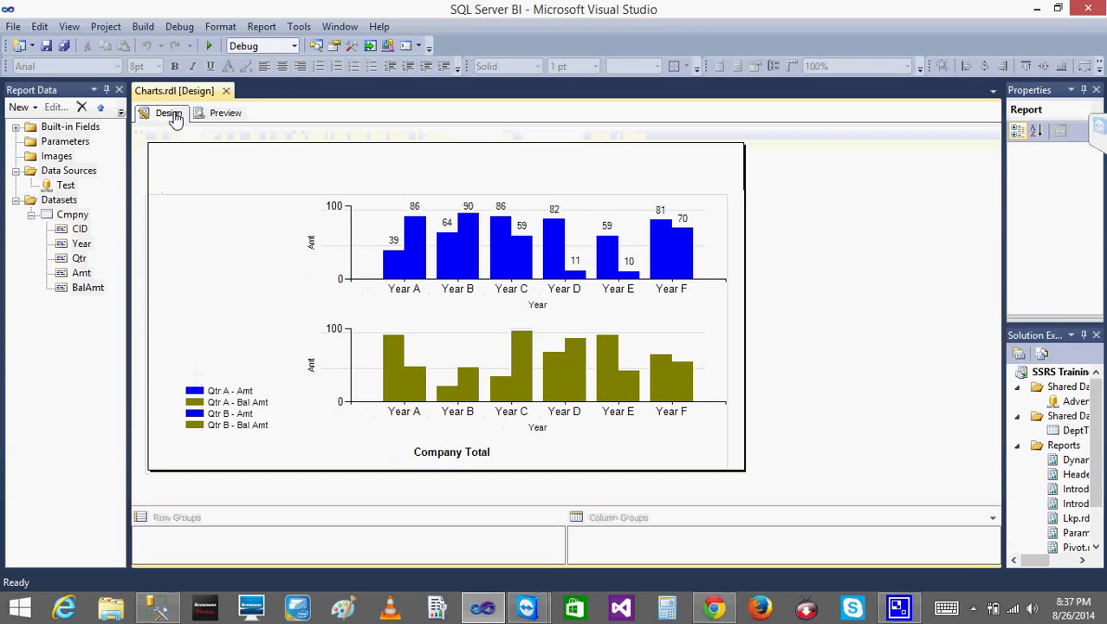
# Step: Undo the addition of the BalAmt series and of the second chart area
pyautogui.click(612, 291)
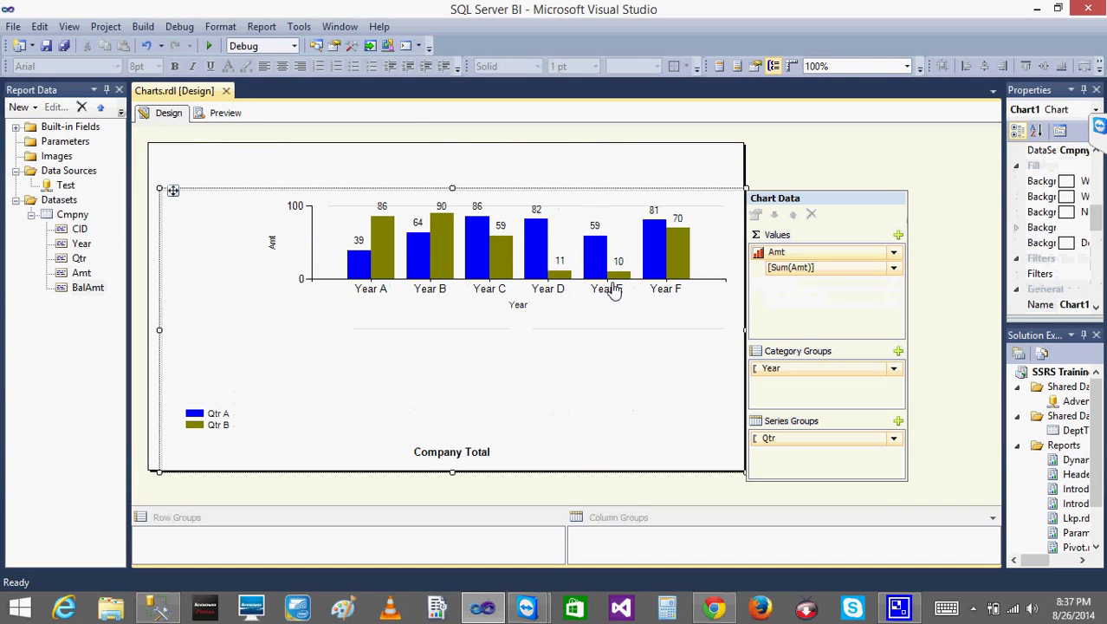
pyautogui.rightClick(206, 239)
pyautogui.click(180, 222)
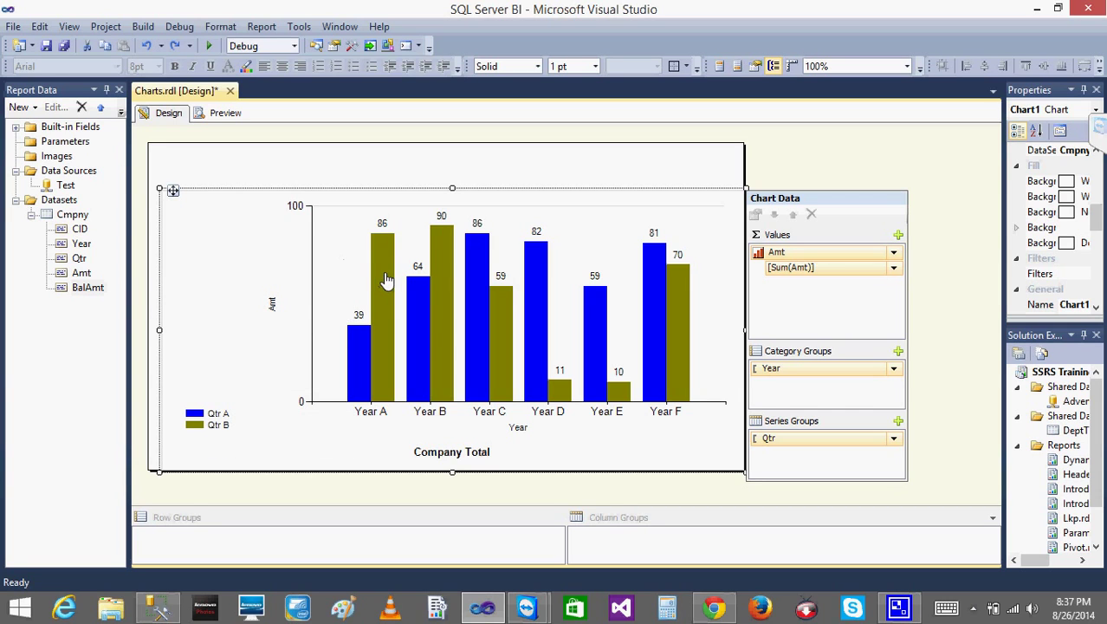
pyautogui.rightClick(386, 279)
pyautogui.rightClick(496, 250)
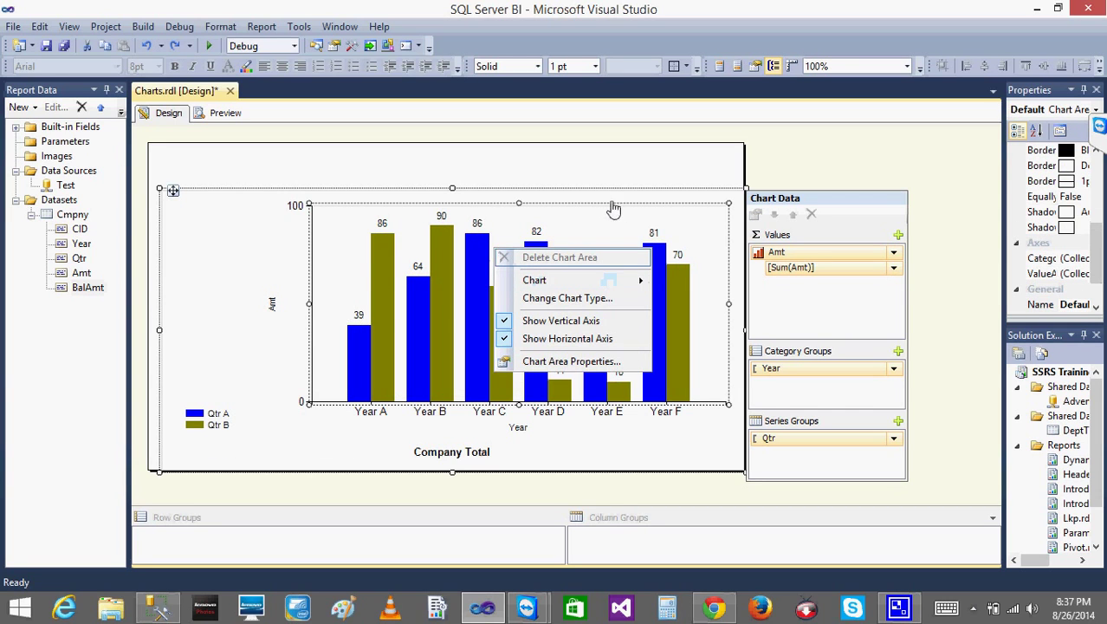
pyautogui.rightClick(402, 426)
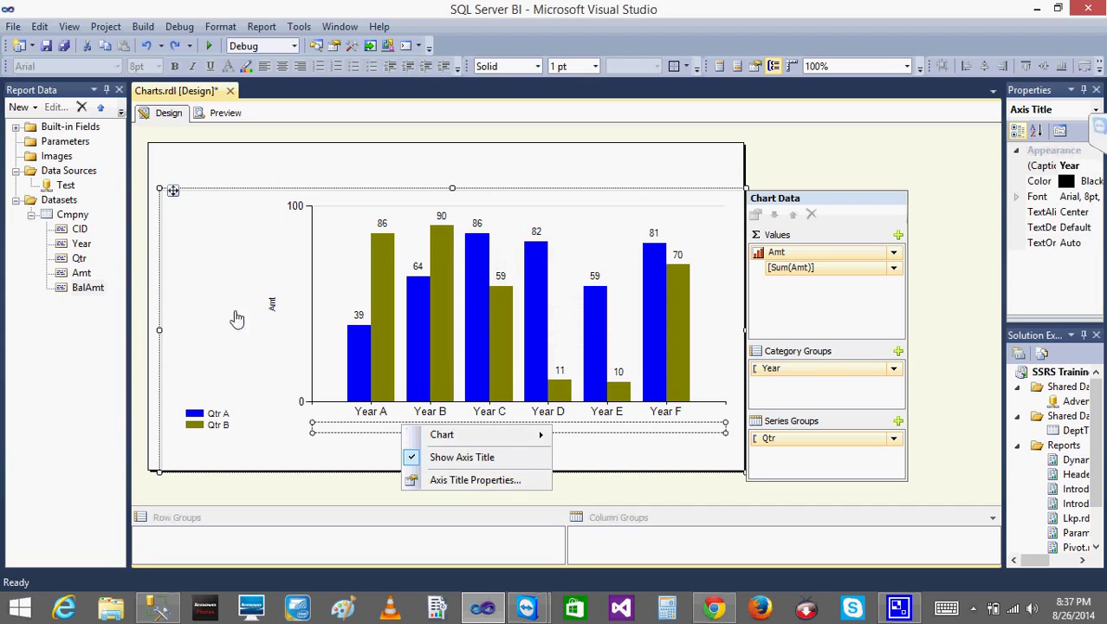
pyautogui.rightClick(291, 320)
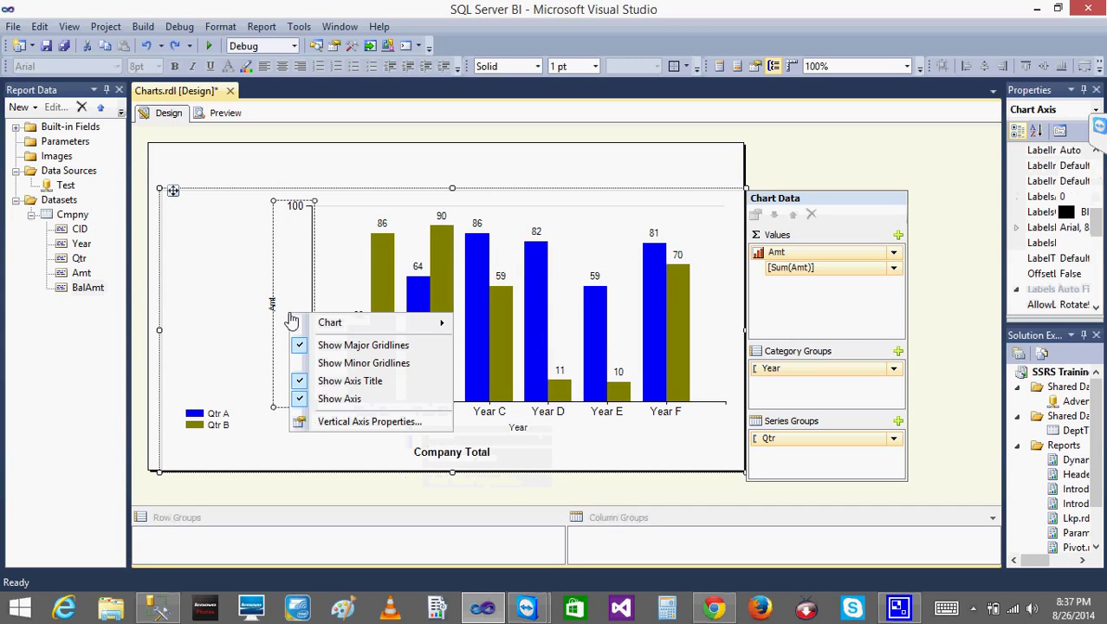
pyautogui.click(179, 228)
pyautogui.rightClick(180, 228)
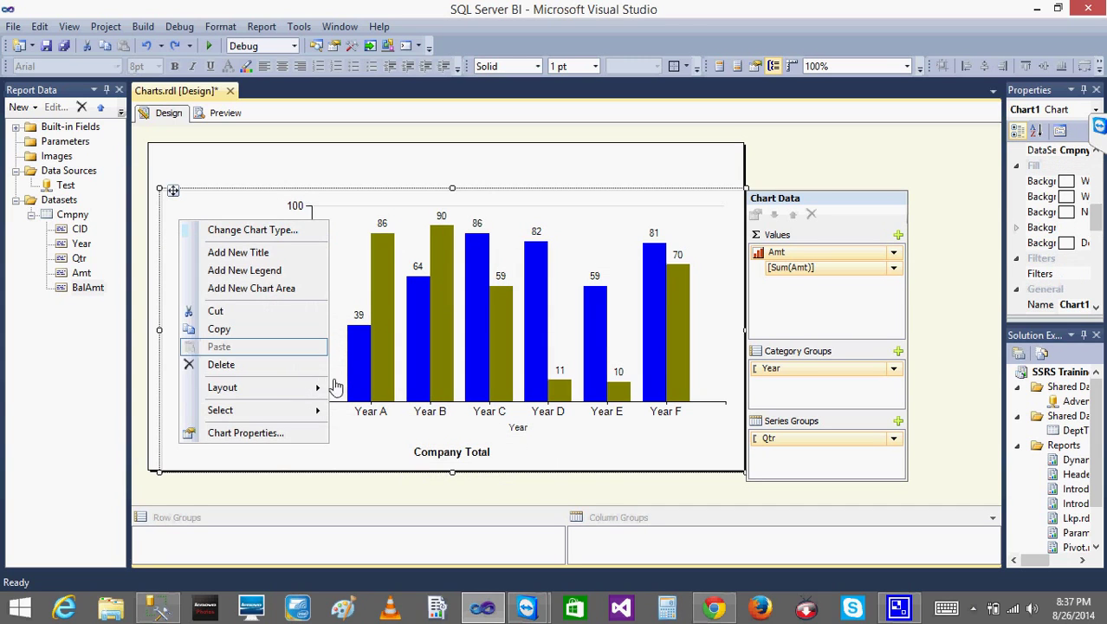
pyautogui.click(249, 291)
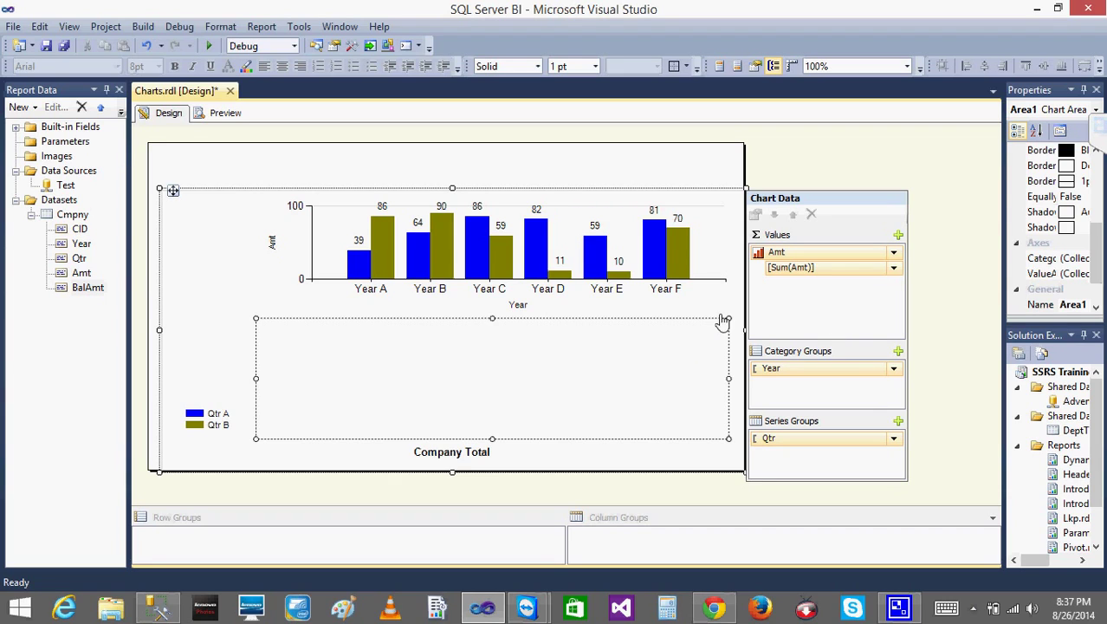
pyautogui.press('Delete')
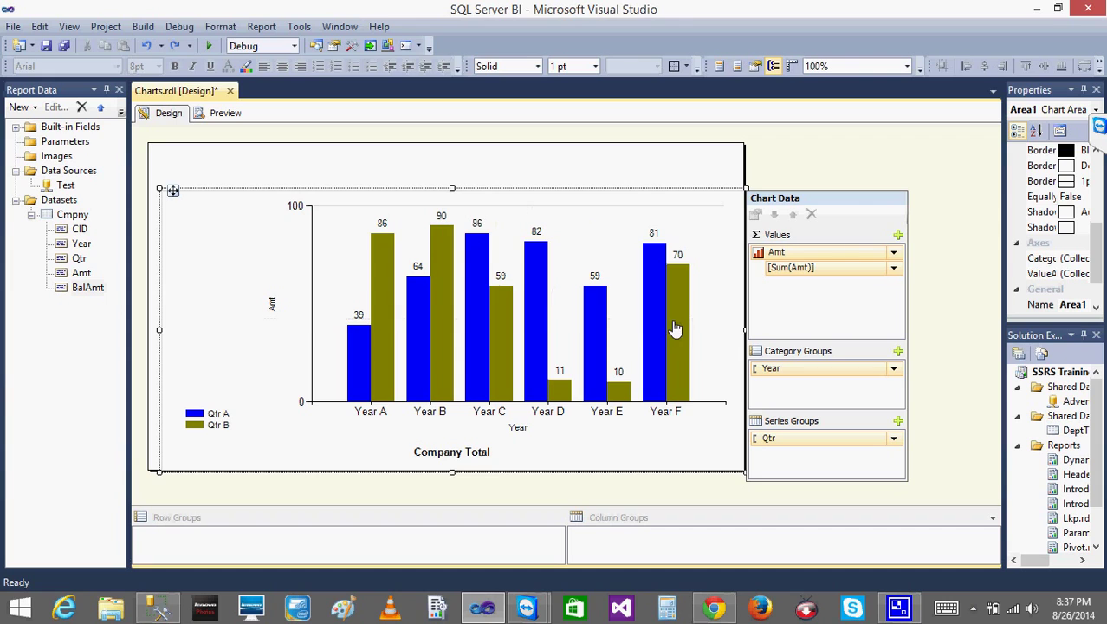
# Step: Add BalAmt to the chart's values and reselect the whole chart
pyautogui.click(897, 236)
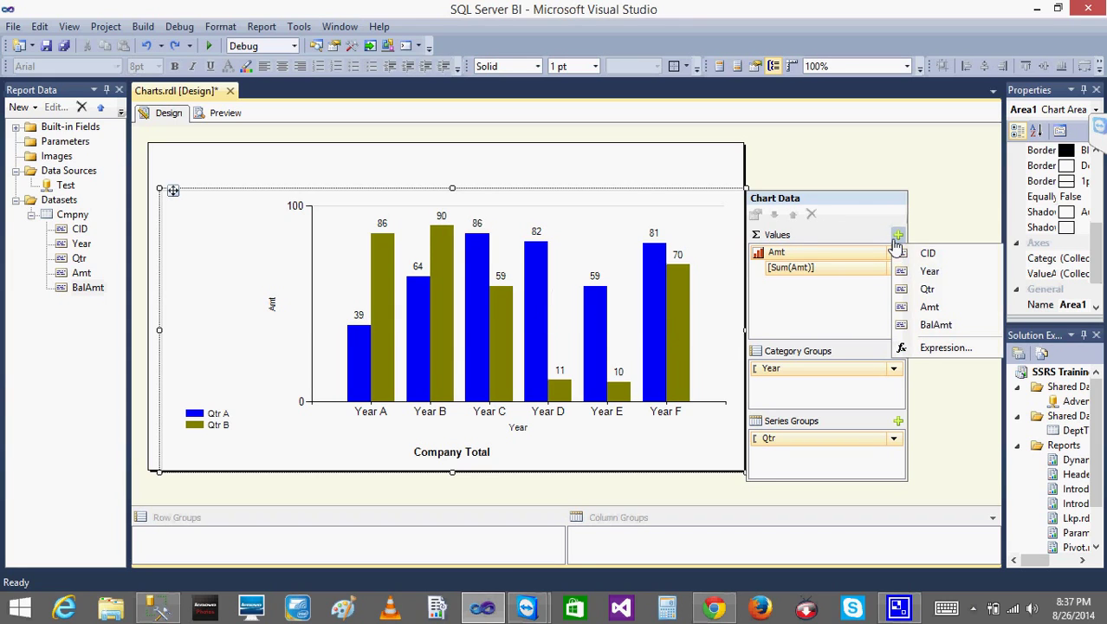
pyautogui.click(936, 324)
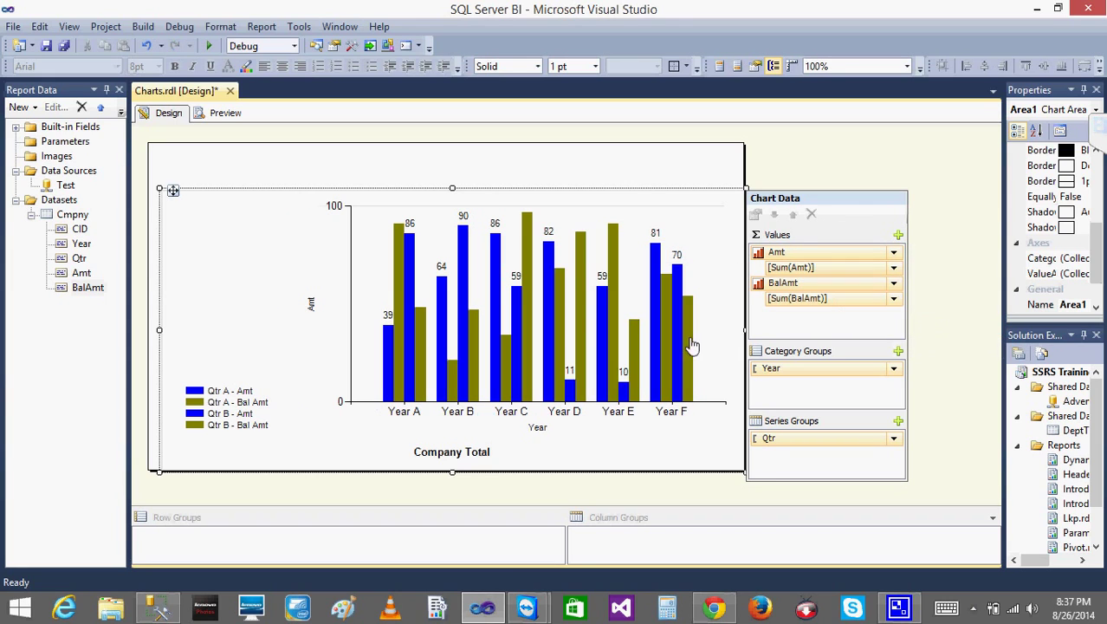
pyautogui.click(573, 429)
pyautogui.click(310, 305)
pyautogui.click(234, 287)
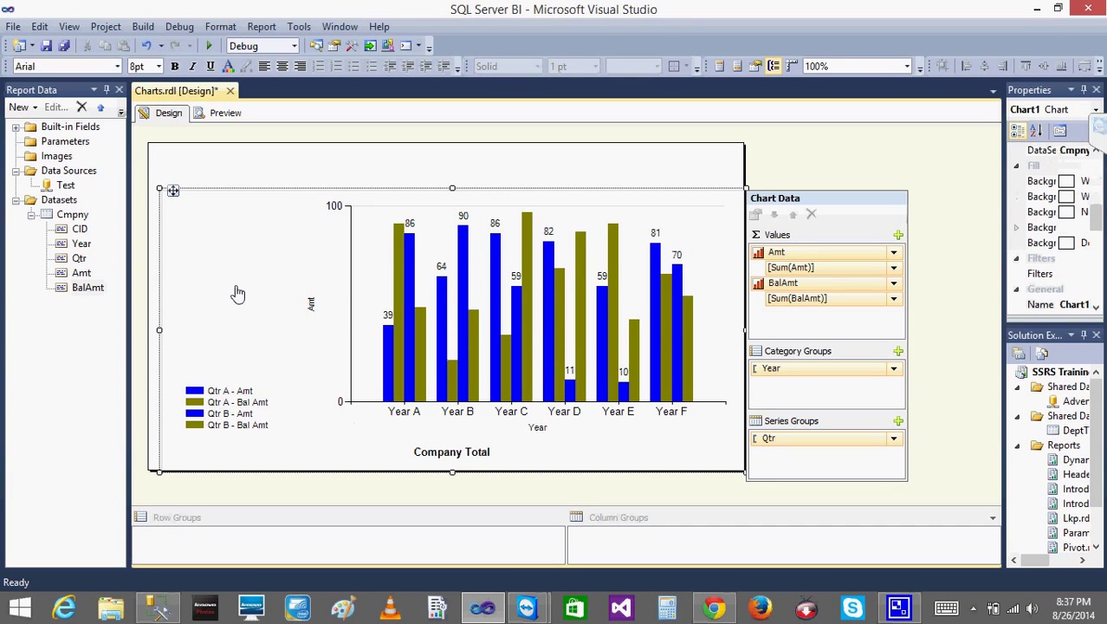
# Step: Add a new chart area to the chart and name it BalanceAmt in its properties
pyautogui.rightClick(193, 235)
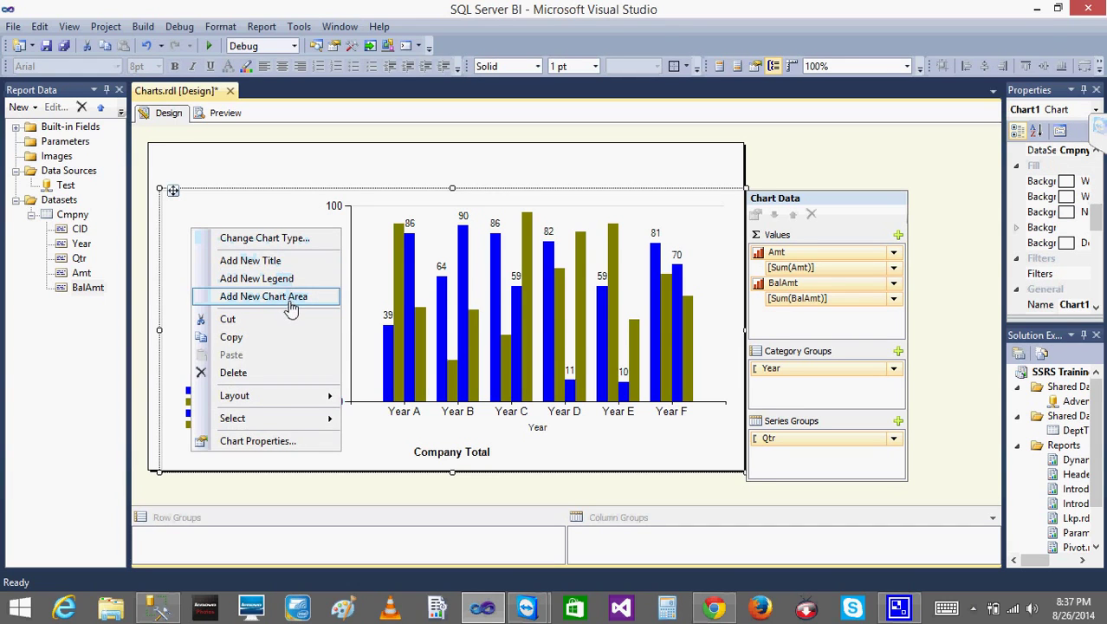
pyautogui.click(601, 430)
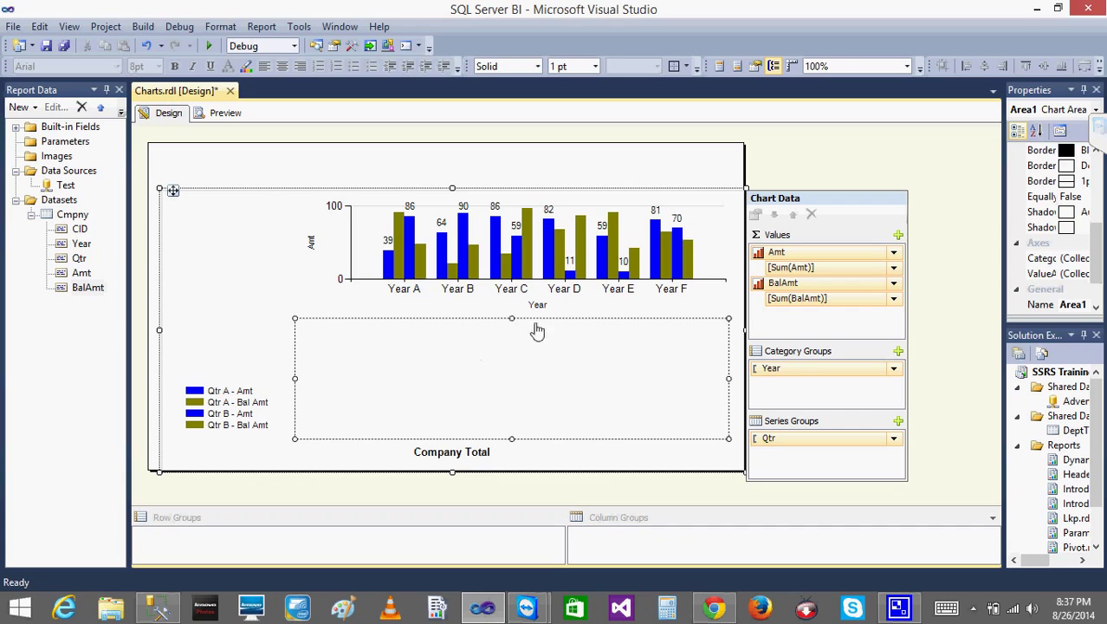
pyautogui.click(595, 249)
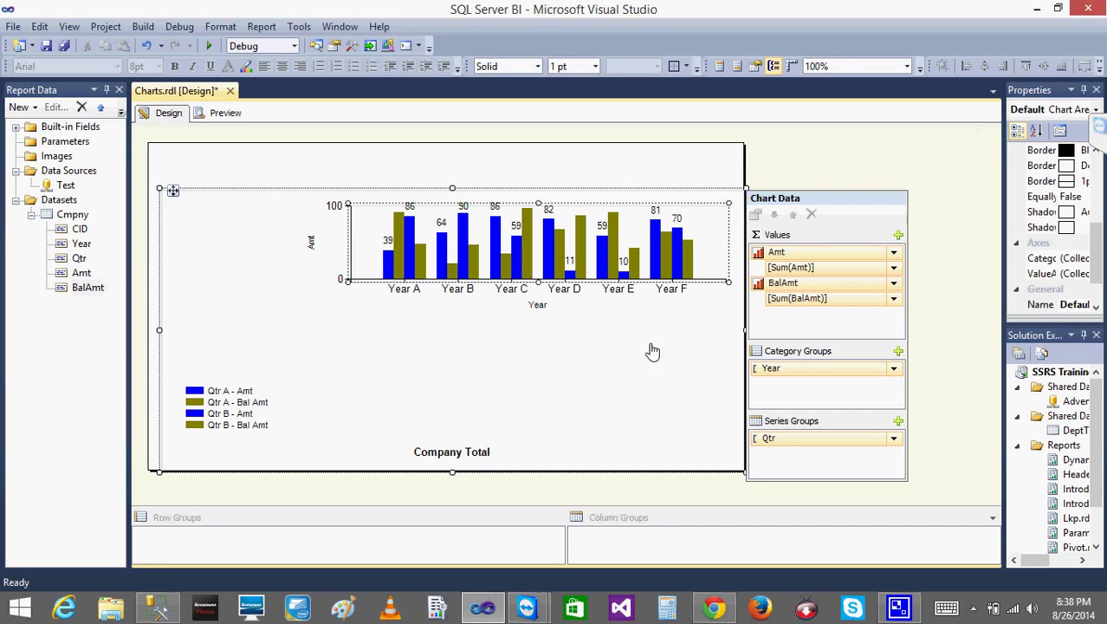
pyautogui.click(592, 395)
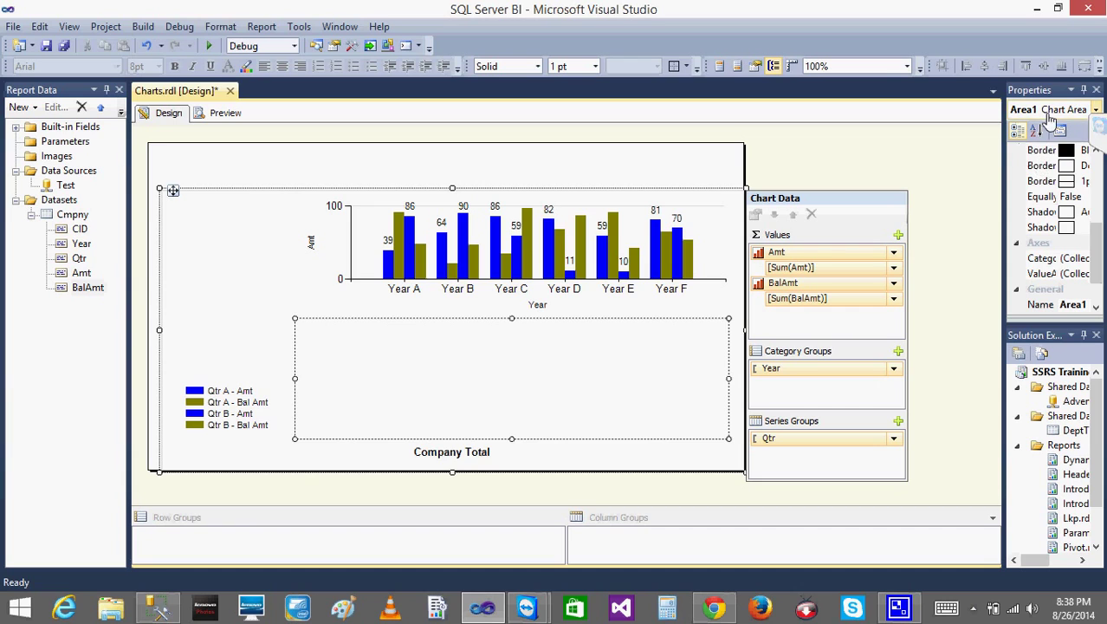
pyautogui.moveTo(1003, 169); pyautogui.dragTo(917, 176)
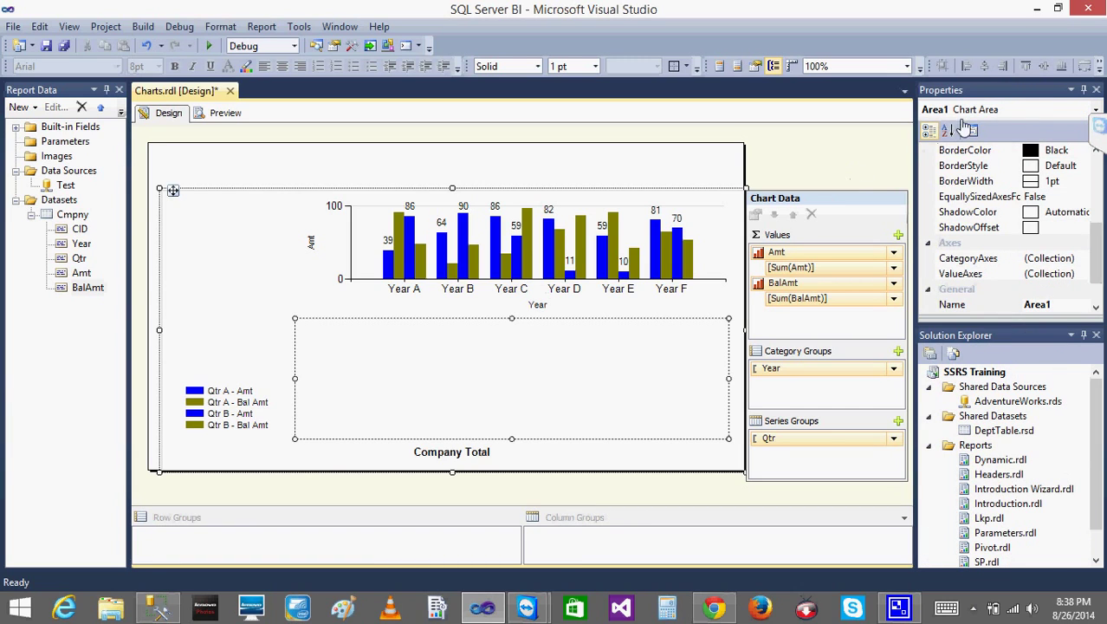
pyautogui.moveTo(1096, 253); pyautogui.dragTo(1086, 189)
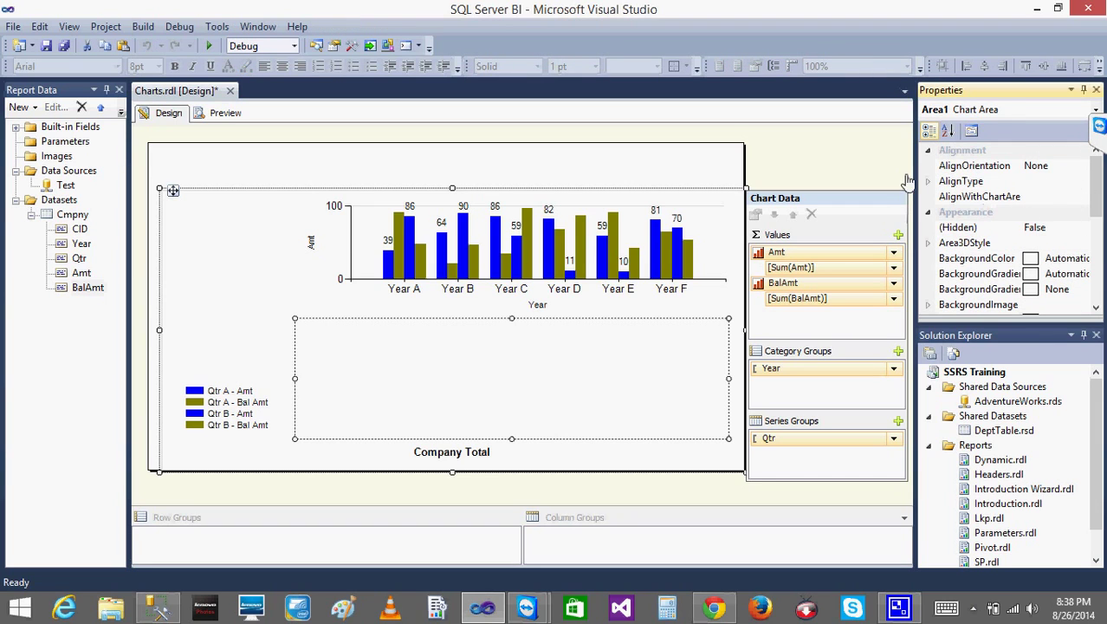
pyautogui.click(935, 116)
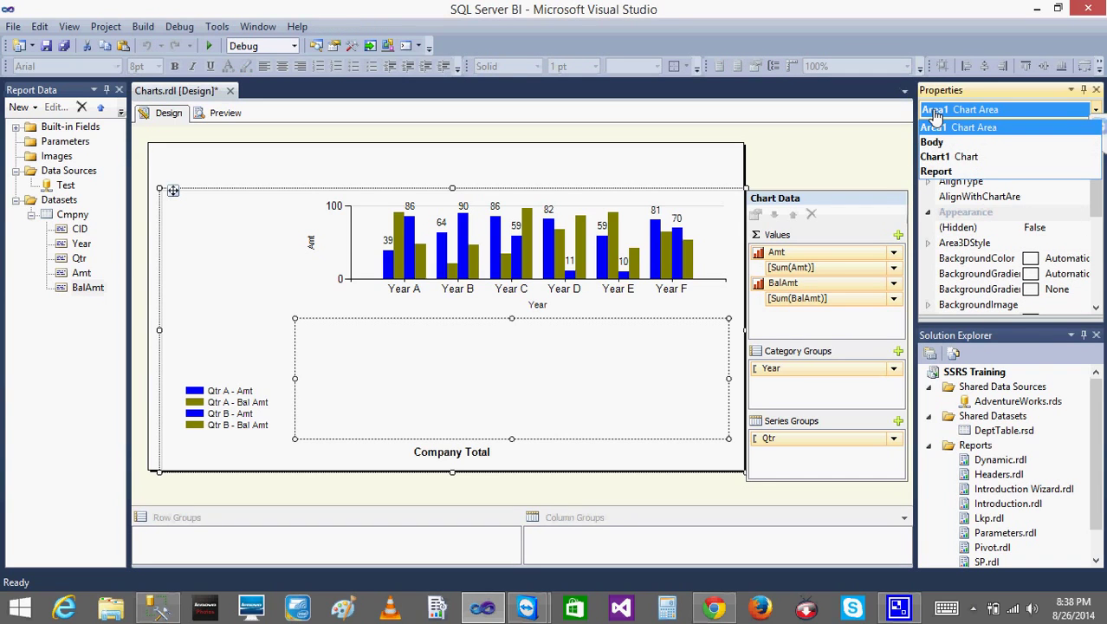
pyautogui.click(958, 124)
pyautogui.moveTo(1095, 195); pyautogui.dragTo(1102, 279)
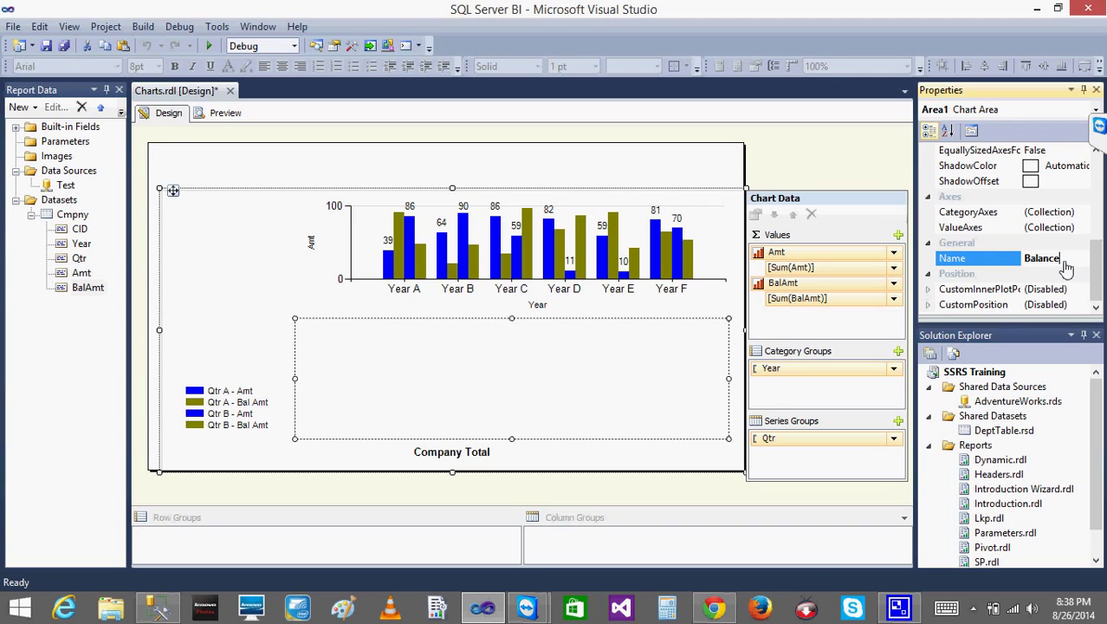
# Step: Rename the chart's default chart area to Amt, and select the BalanceAmt area
pyautogui.click(613, 247)
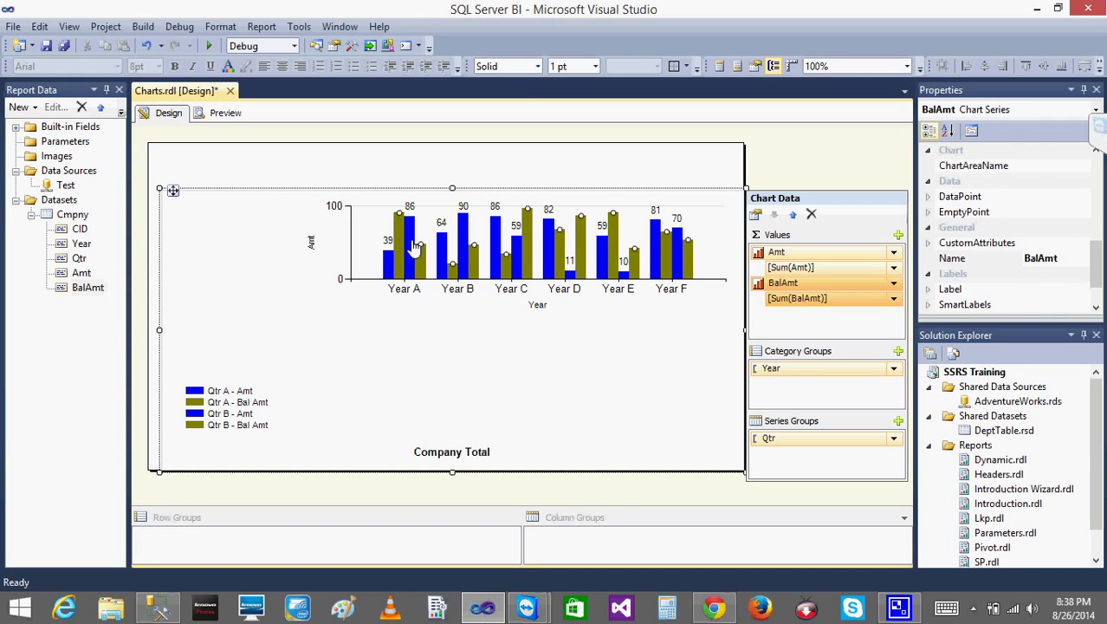
pyautogui.click(373, 249)
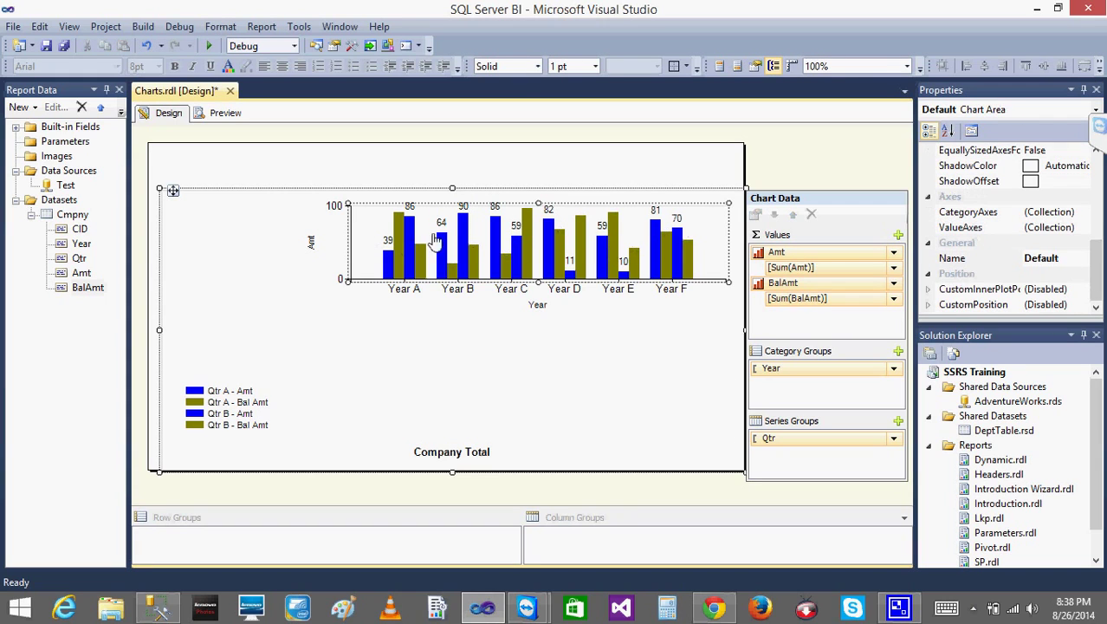
pyautogui.click(1083, 262)
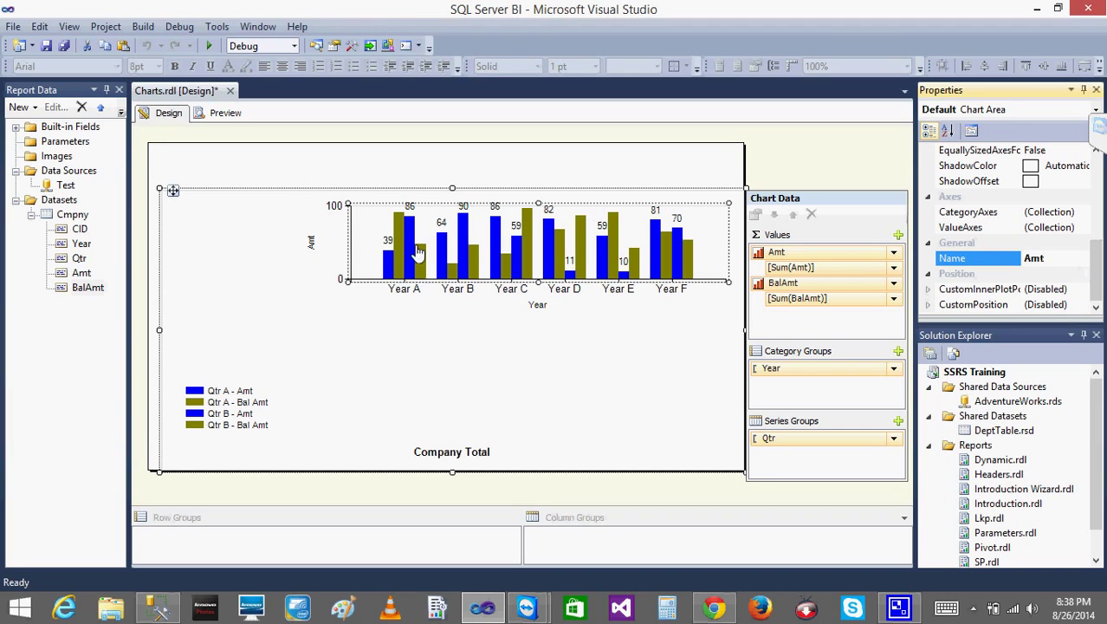
pyautogui.click(299, 227)
pyautogui.click(498, 240)
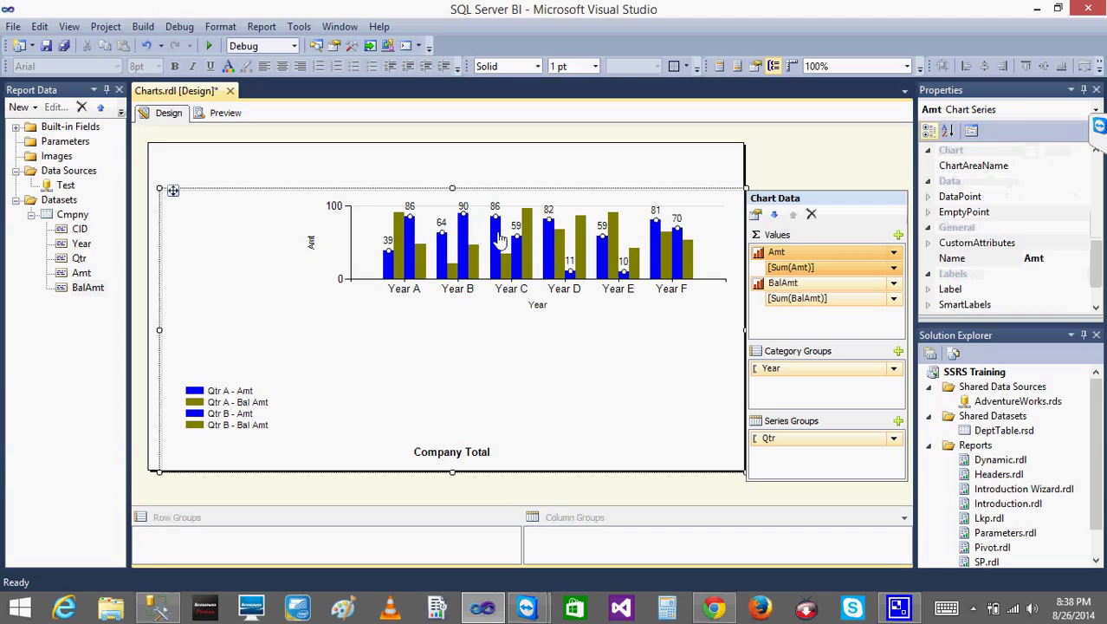
pyautogui.click(426, 358)
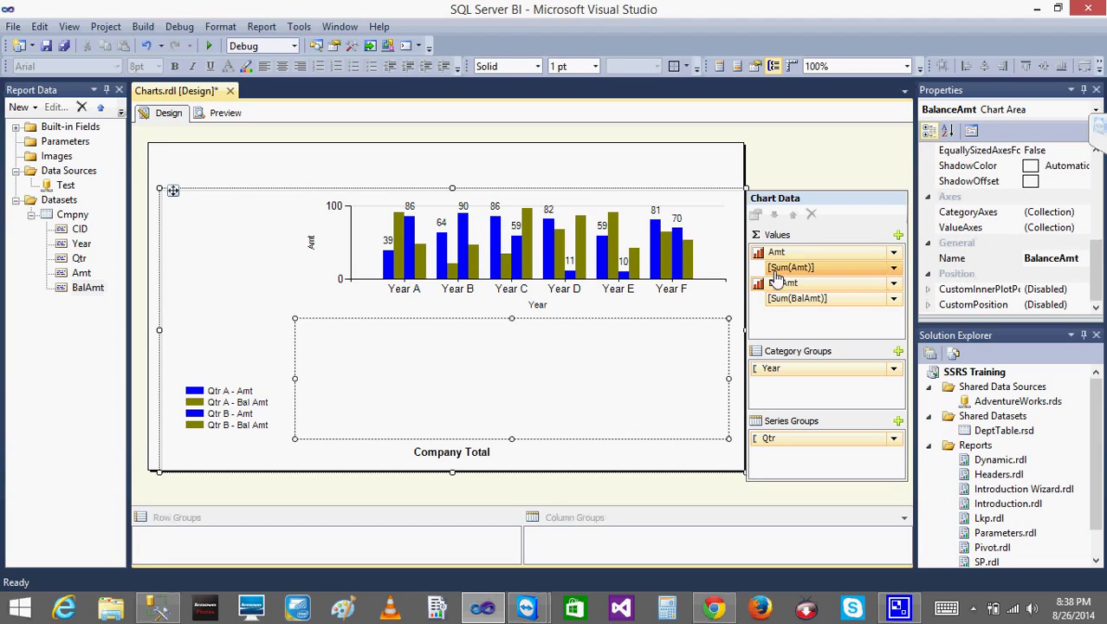
# Step: Assign the BalAmt series to the BalanceAmt chart area in its series properties and apply the change
pyautogui.click(880, 284)
pyautogui.rightClick(861, 293)
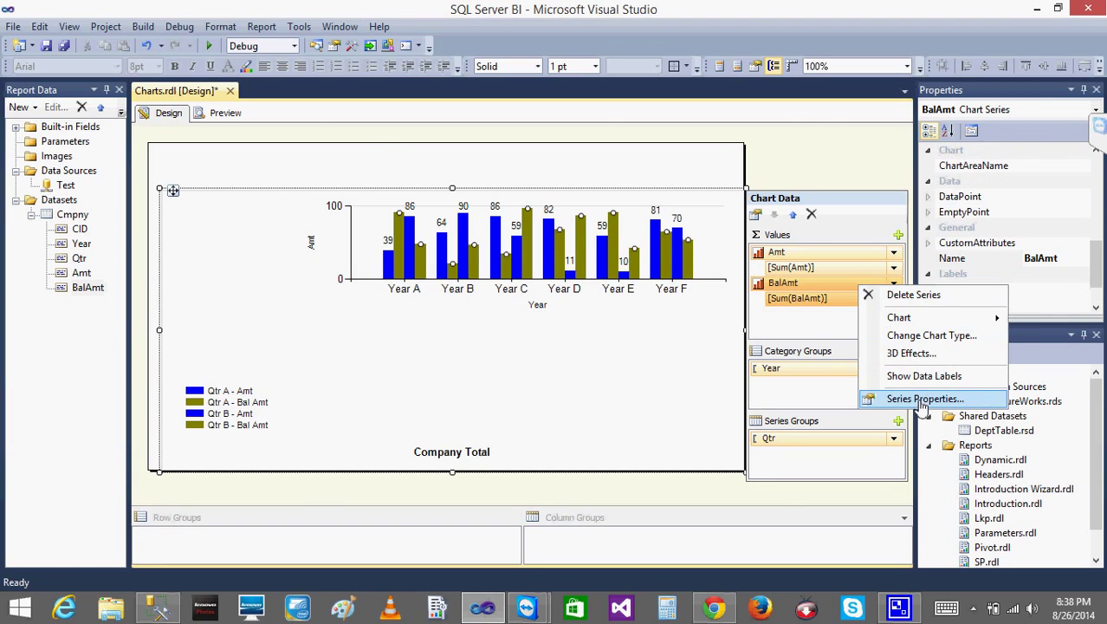
pyautogui.click(918, 398)
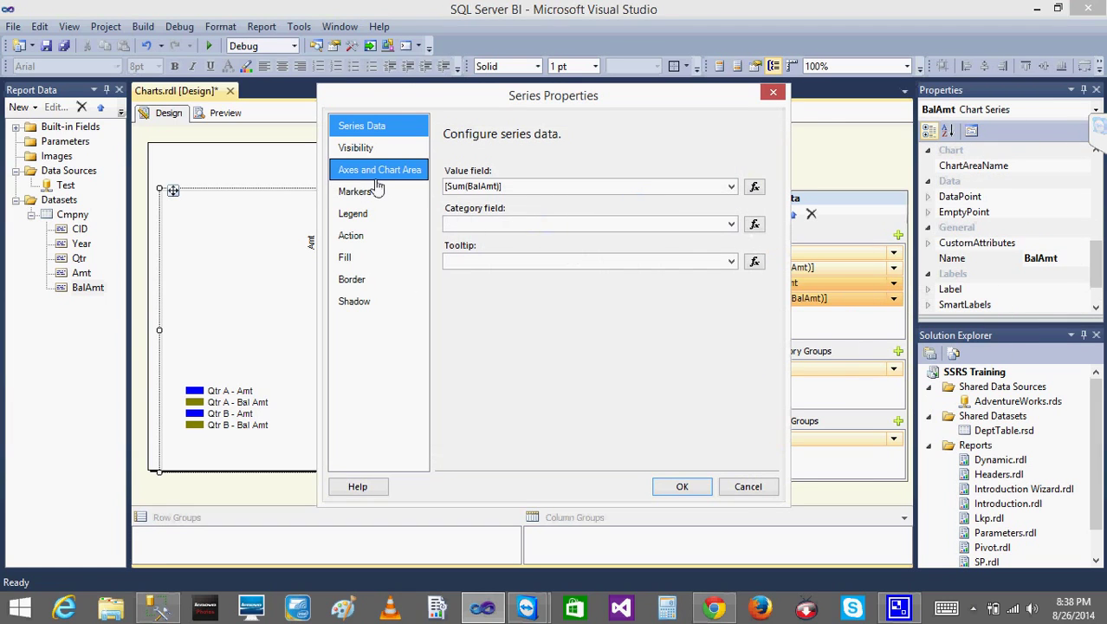
pyautogui.click(376, 180)
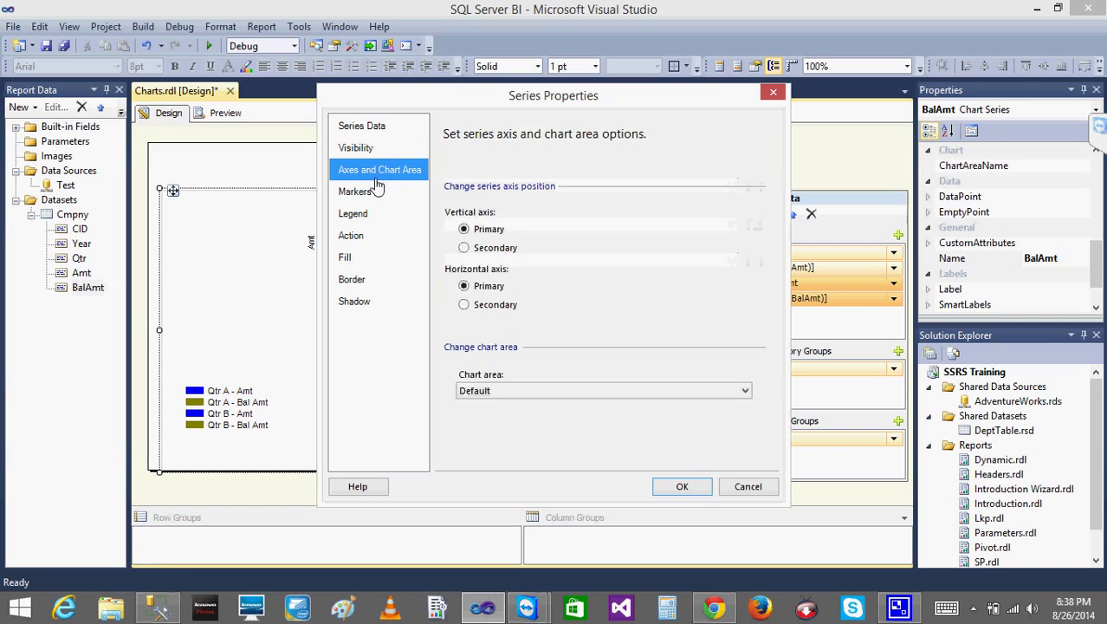
pyautogui.click(587, 391)
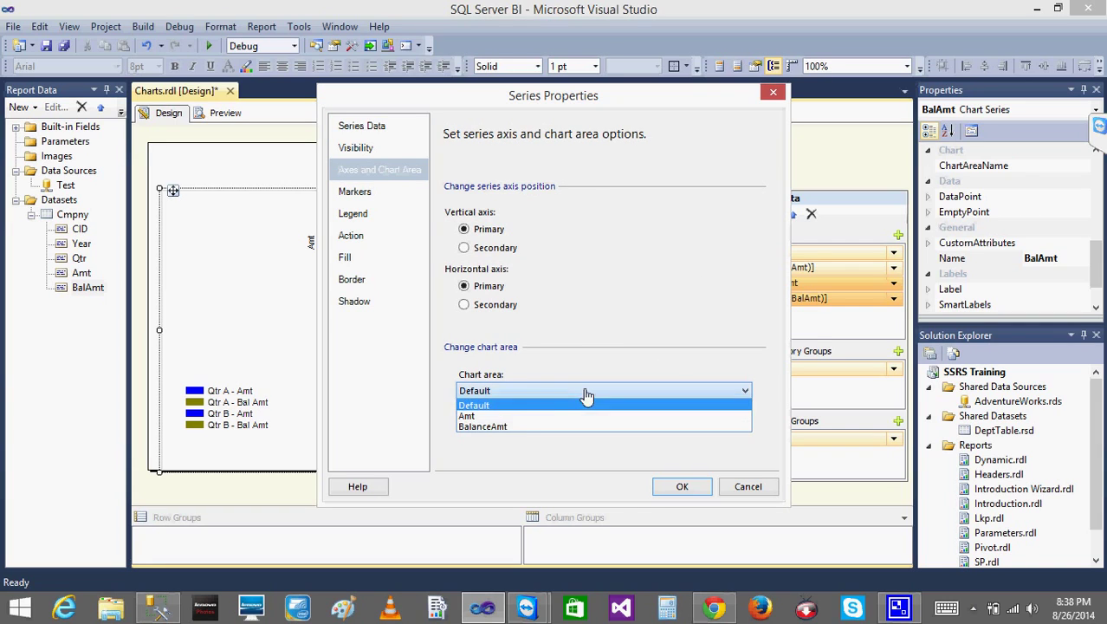
pyautogui.click(524, 428)
pyautogui.click(676, 493)
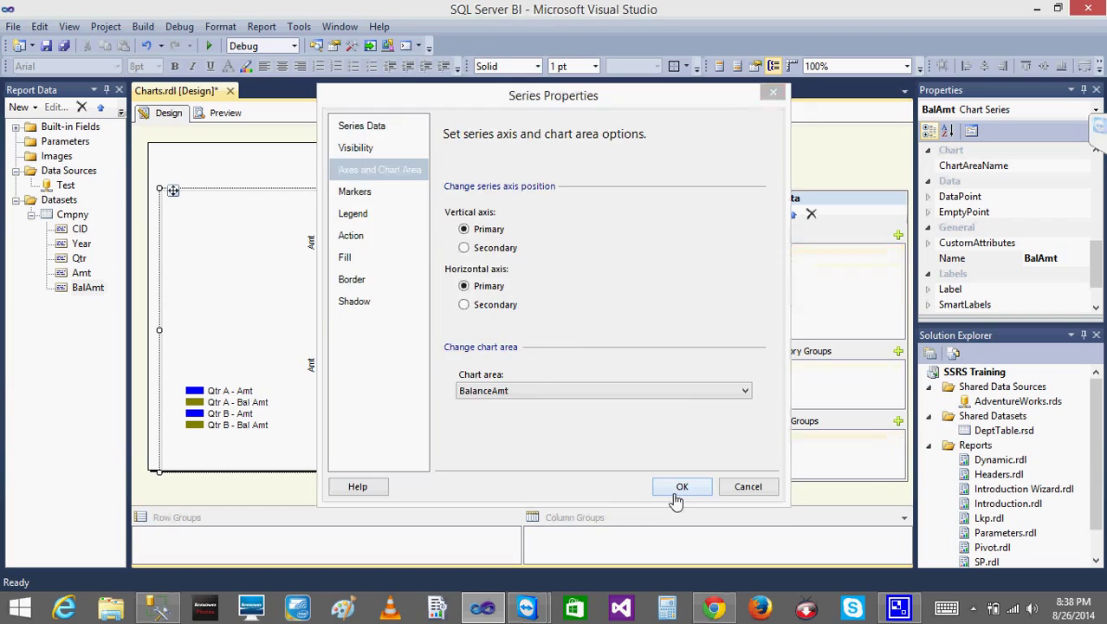
# Step: Preview the report with the renamed chart areas and go back to the design
pyautogui.click(227, 113)
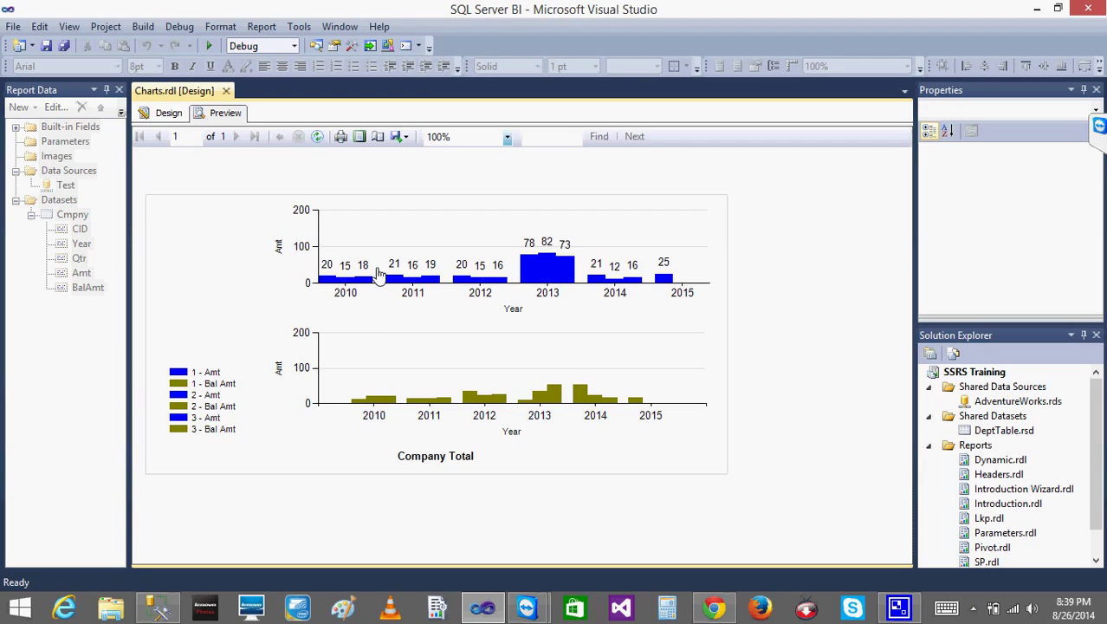
pyautogui.click(167, 118)
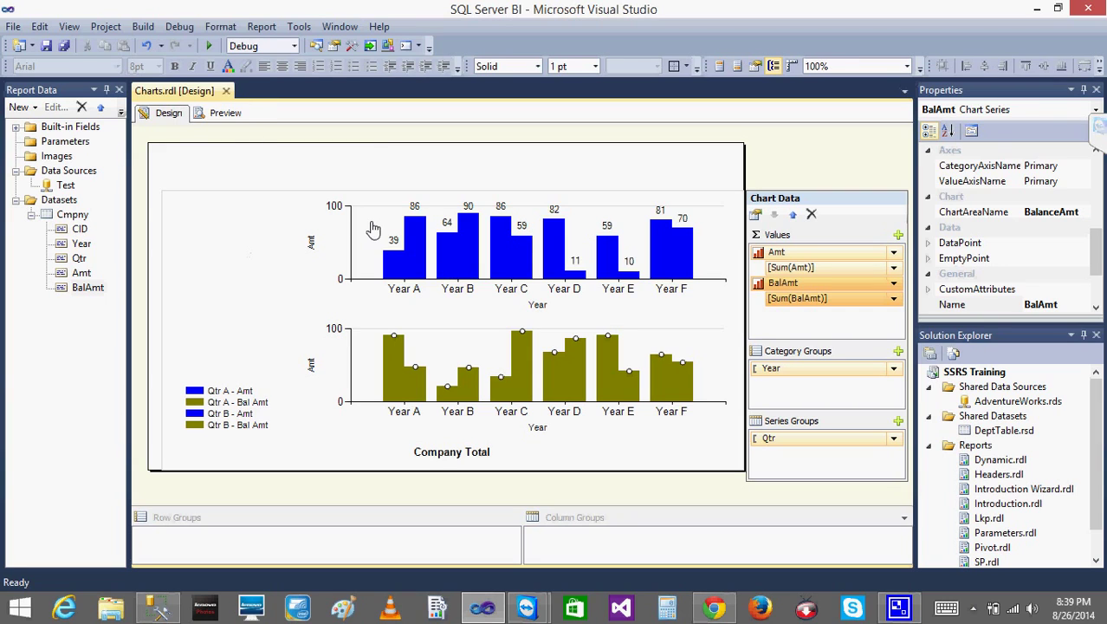
# Step: Undo the chart area changes and move Qtr from the series groups to the category groups above Year
pyautogui.moveTo(373, 227); pyautogui.dragTo(379, 228)
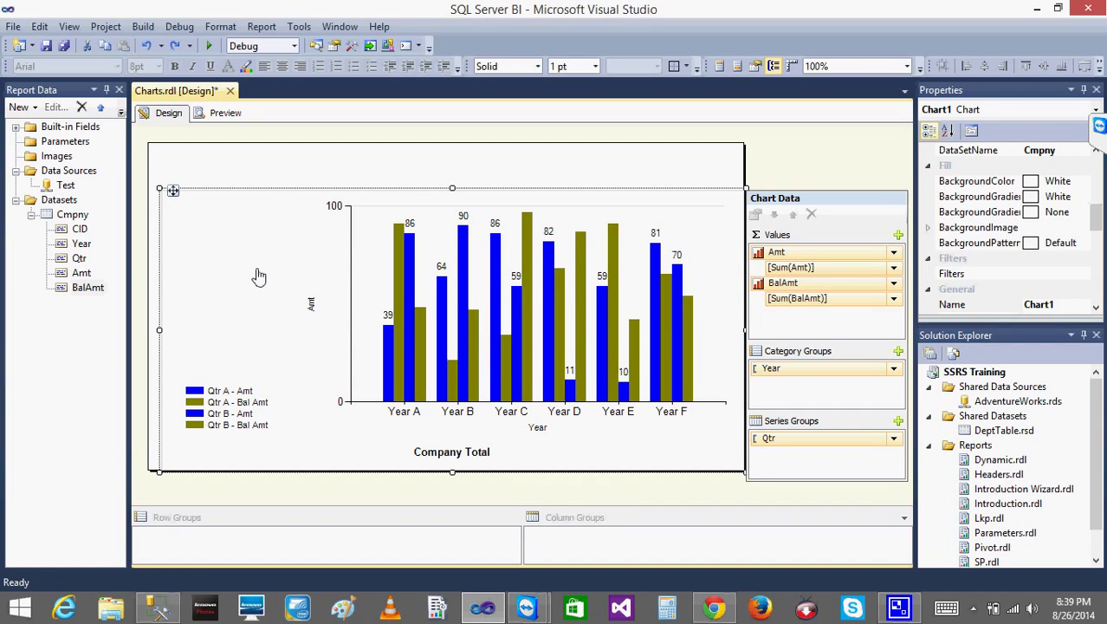
pyautogui.moveTo(806, 444); pyautogui.dragTo(817, 383)
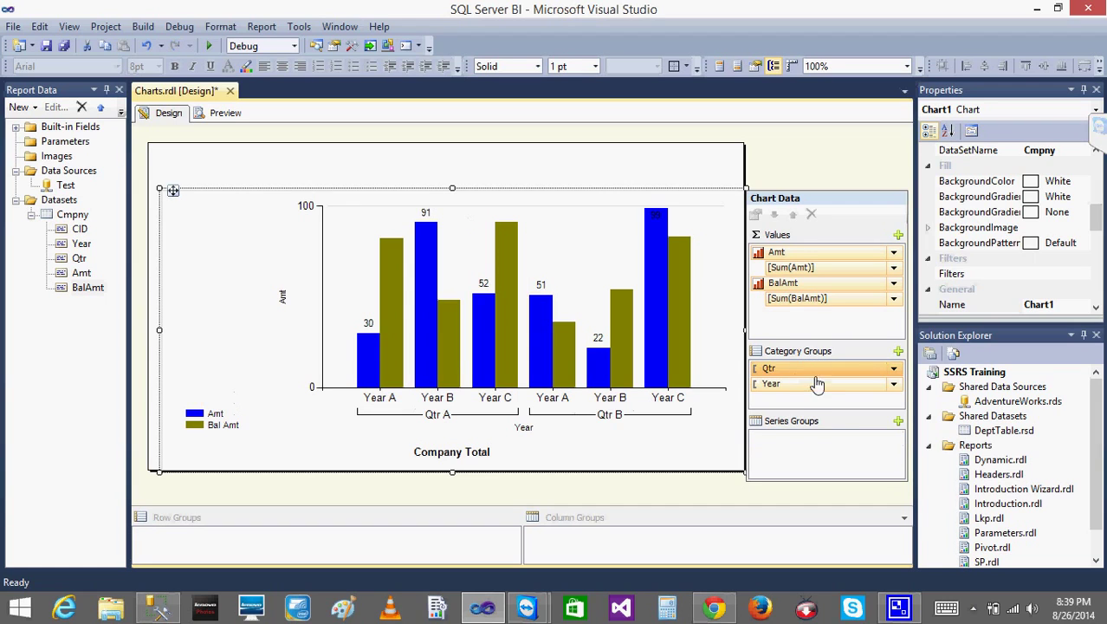
# Step: Delete the Year category group so only Qtr groups the chart, preview the report and return to the design
pyautogui.rightClick(820, 386)
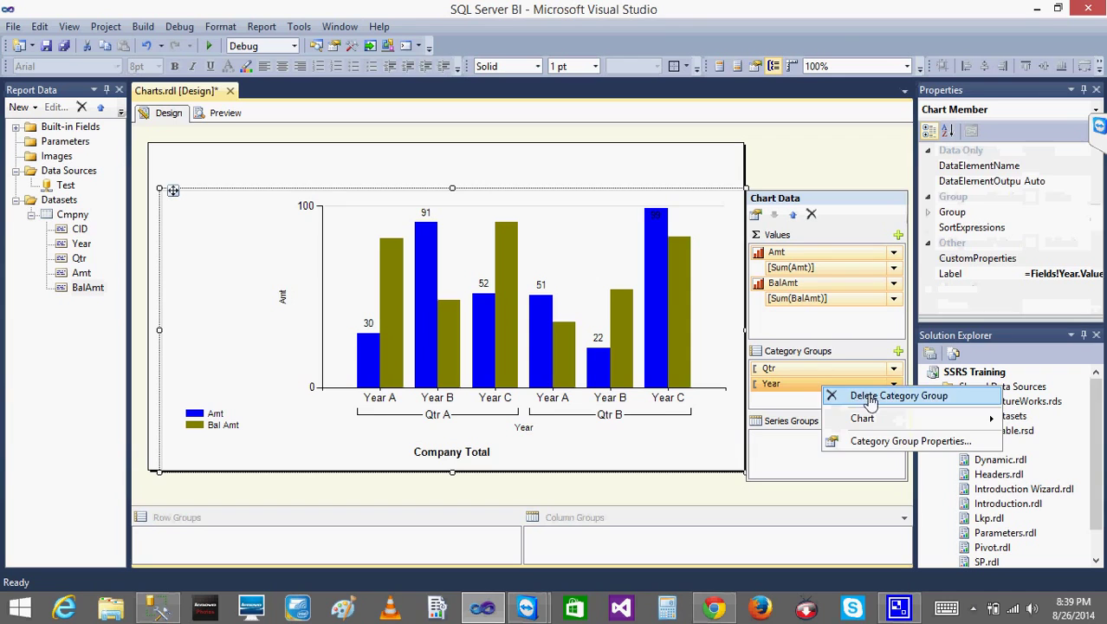
pyautogui.click(869, 396)
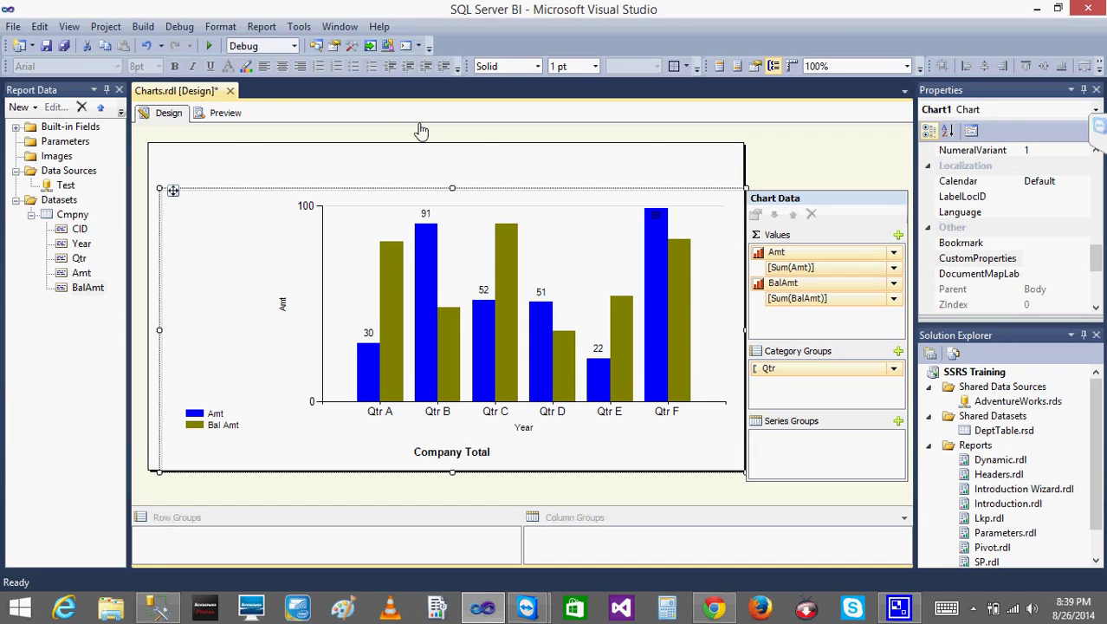
pyautogui.click(224, 113)
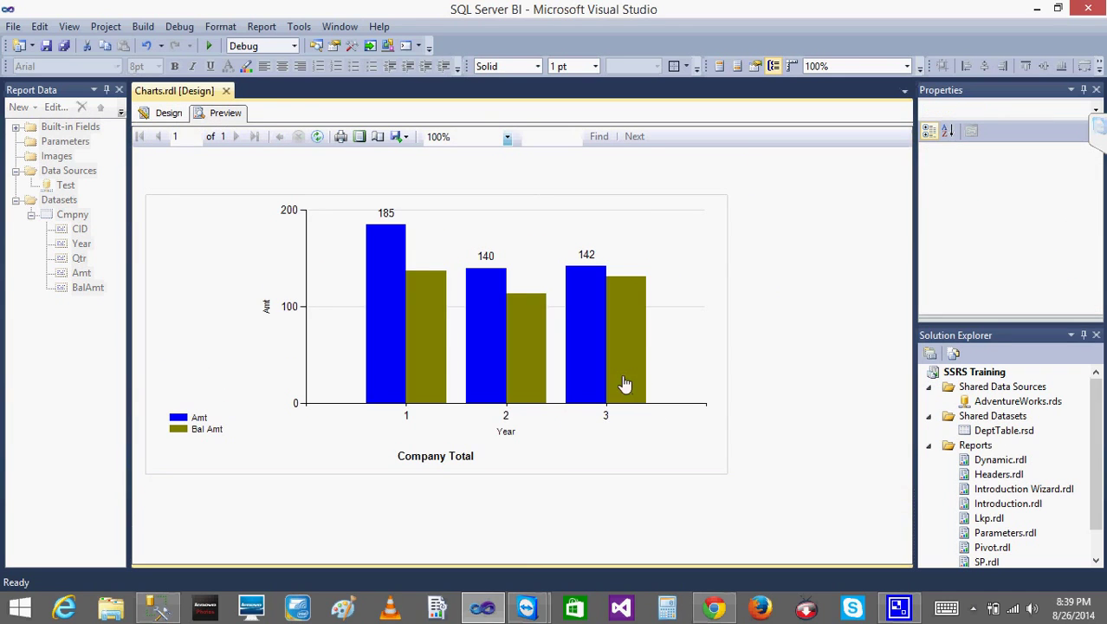
pyautogui.click(167, 114)
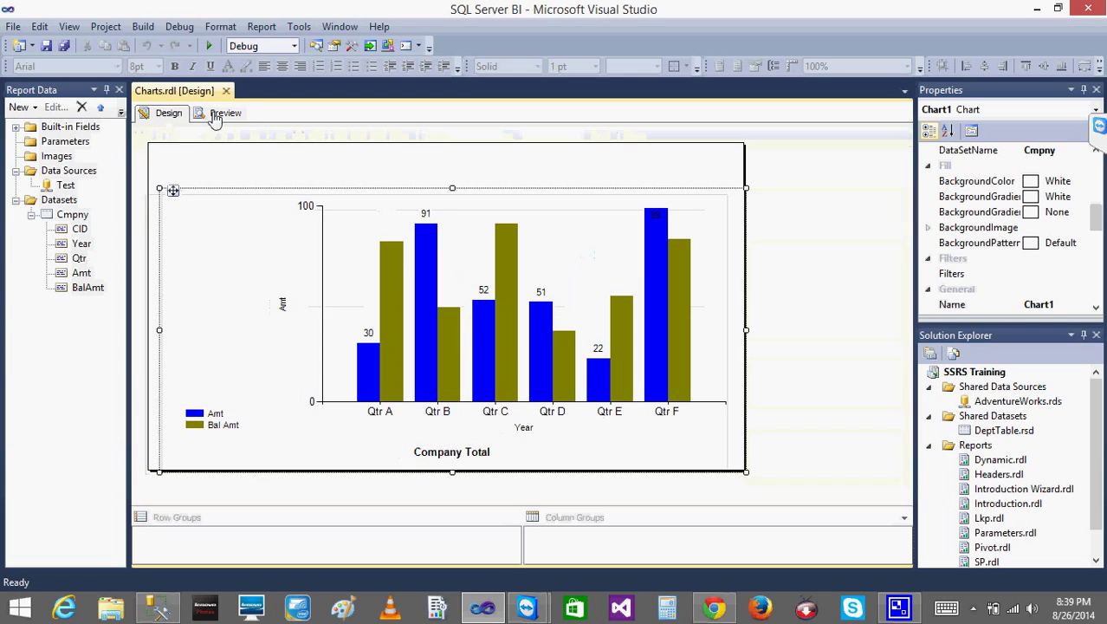
# Step: Change the chart type to stacked column, preview the report and return to the design
pyautogui.rightClick(460, 335)
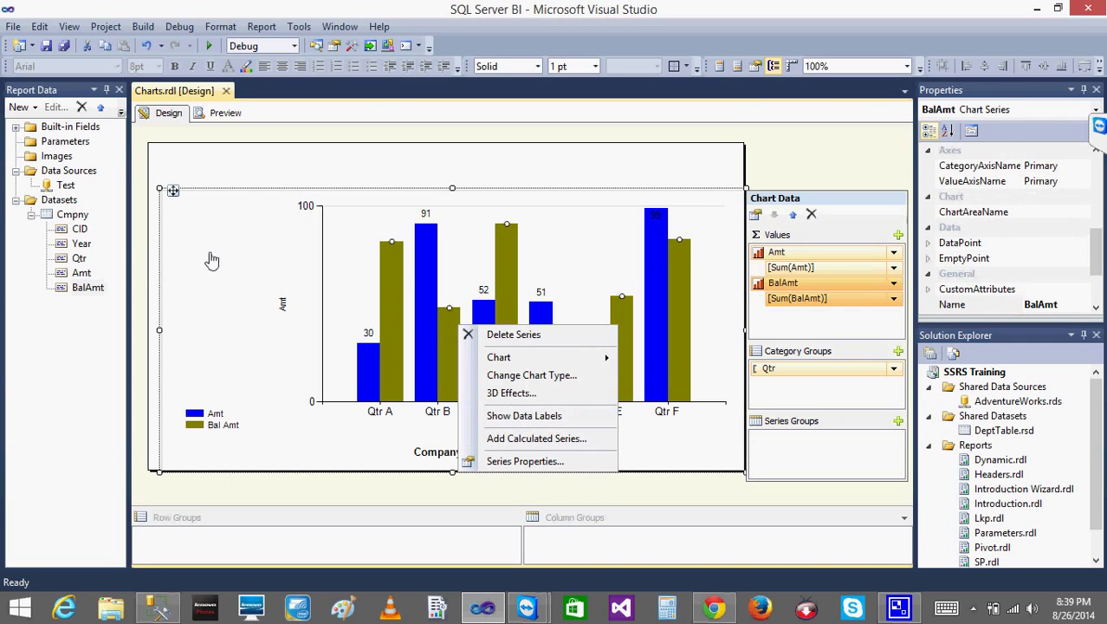
pyautogui.click(390, 152)
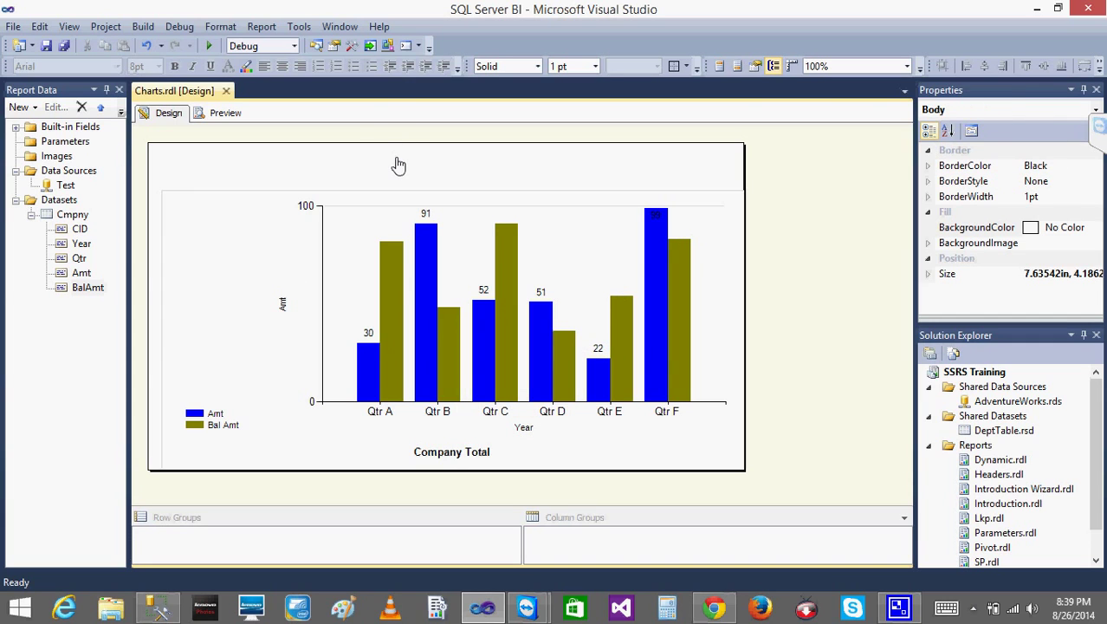
pyautogui.rightClick(476, 291)
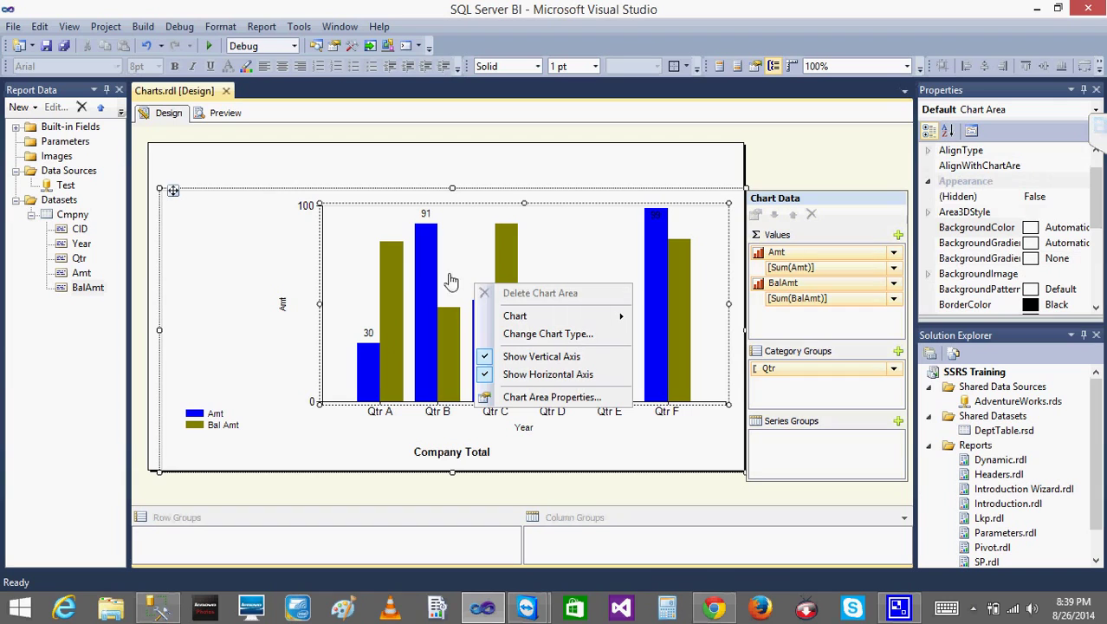
pyautogui.click(581, 338)
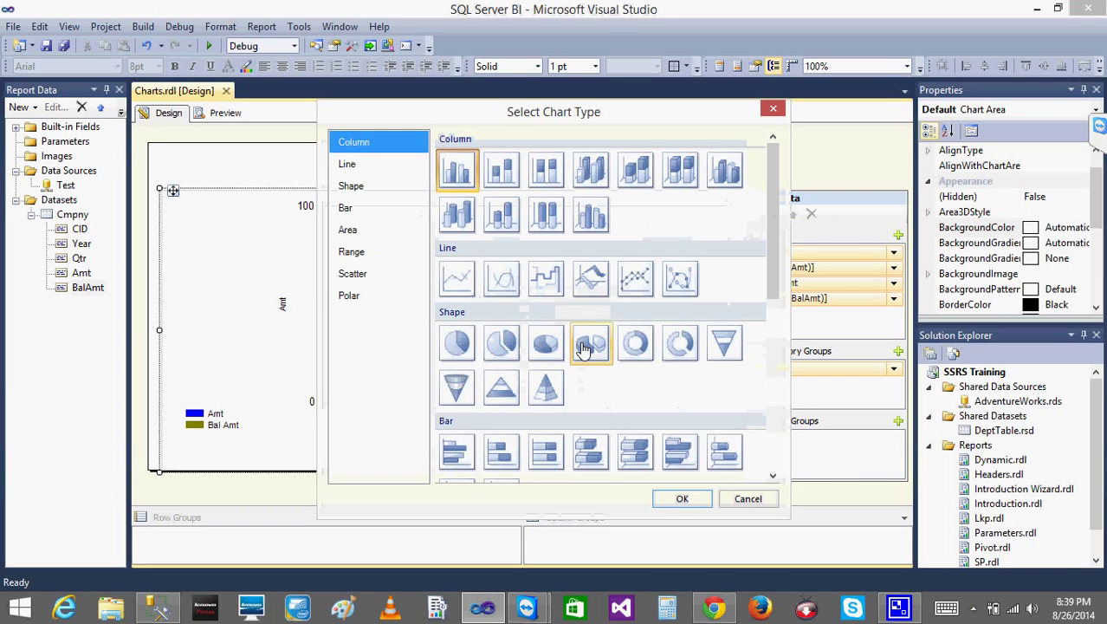
pyautogui.click(507, 167)
pyautogui.click(684, 502)
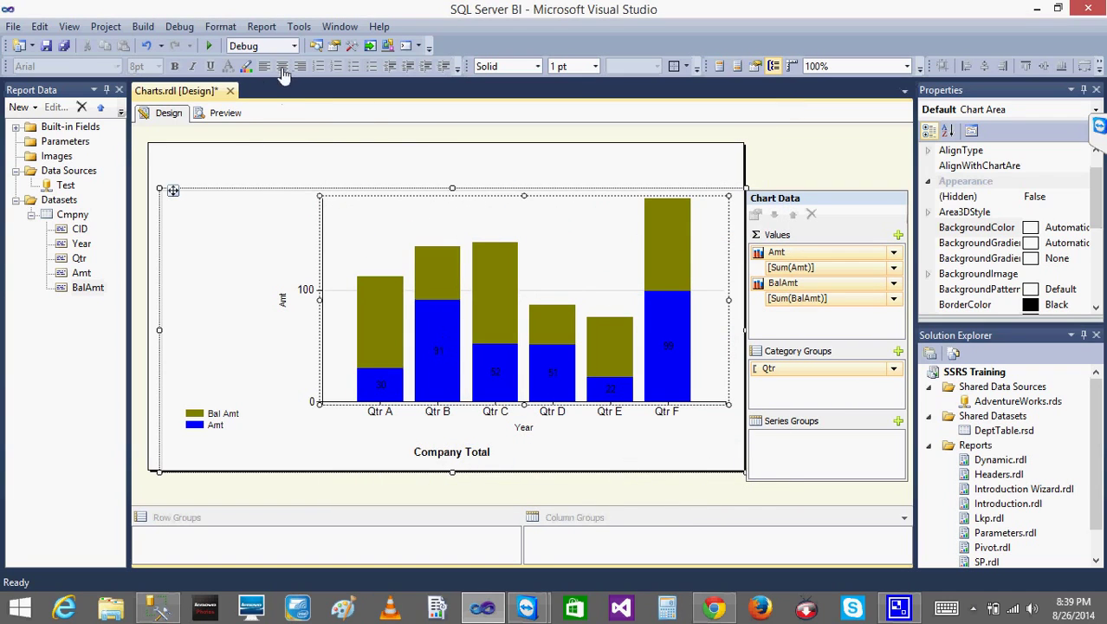
pyautogui.click(227, 113)
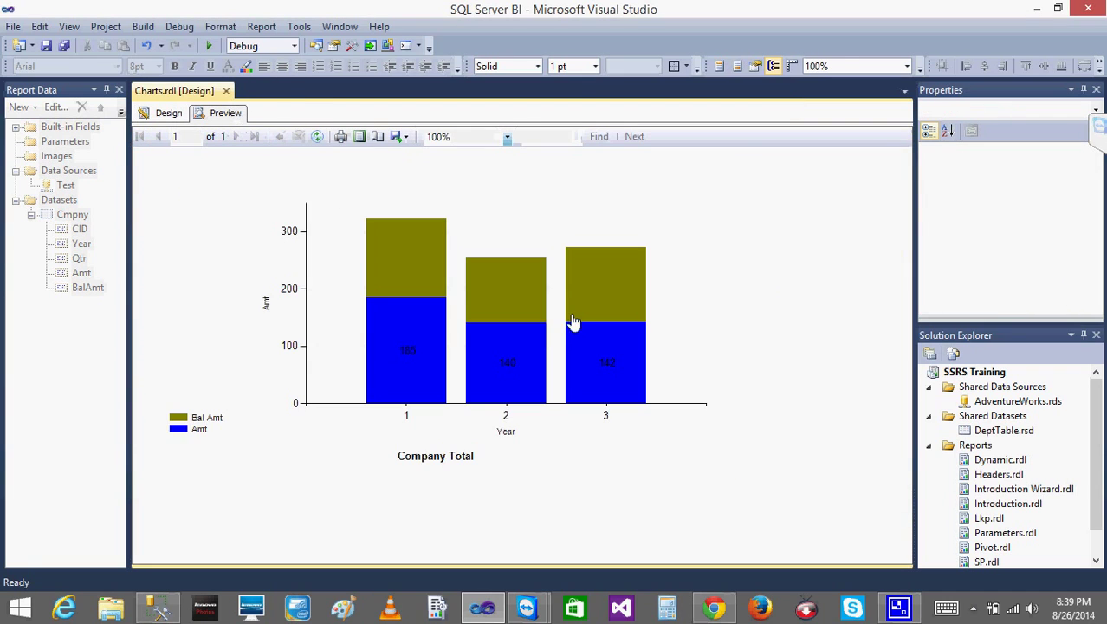
pyautogui.click(168, 114)
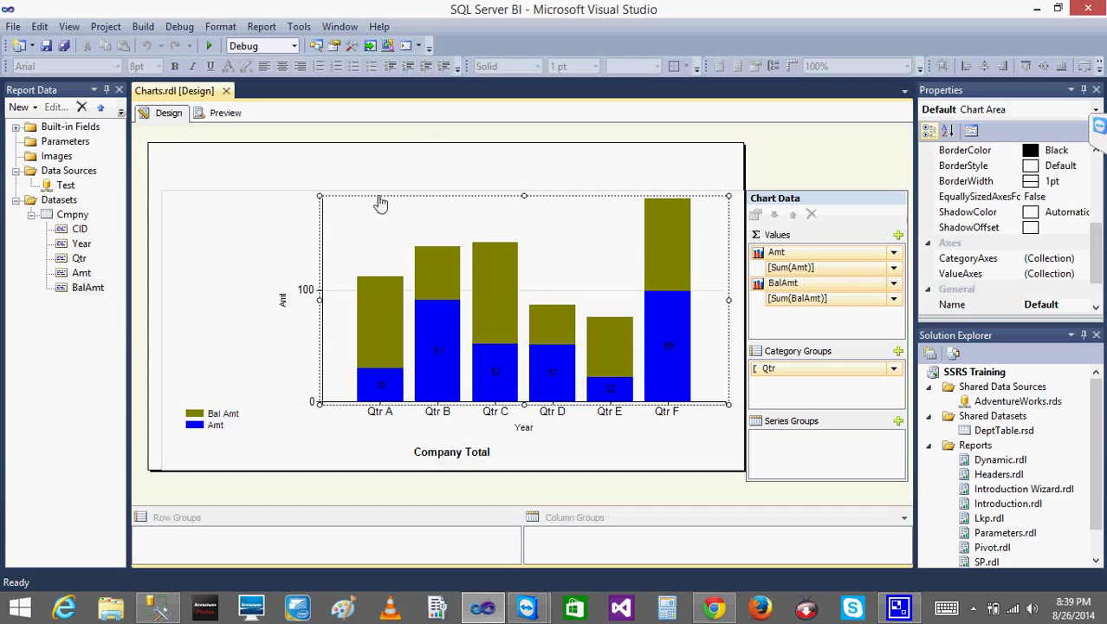
# Step: Change the chart type to a plain pie, preview the report and return to the design
pyautogui.rightClick(391, 287)
pyautogui.click(454, 338)
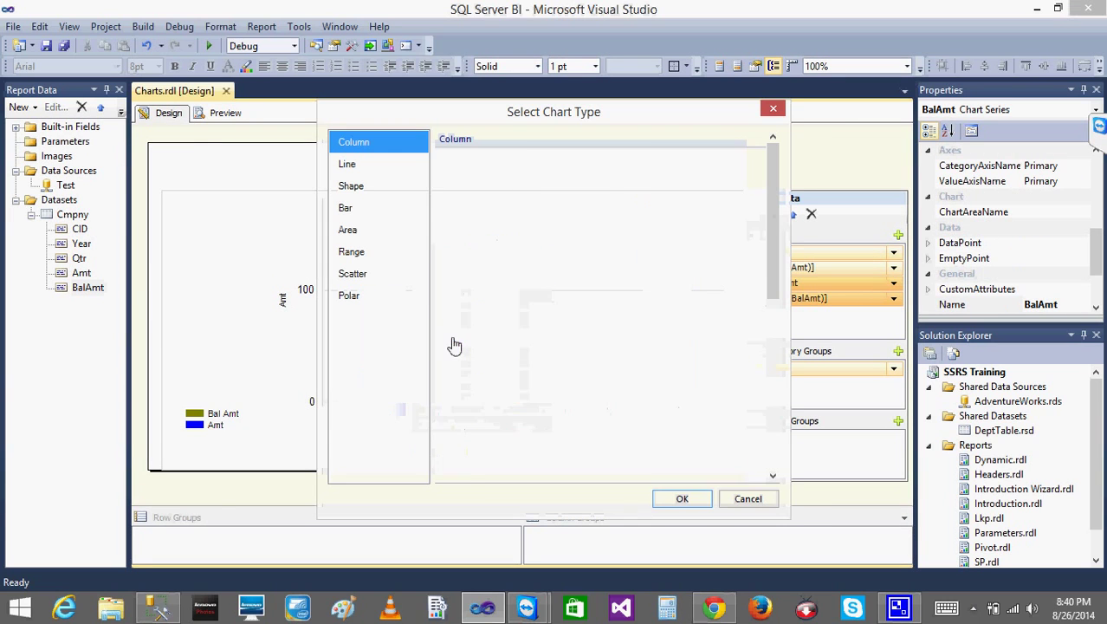
pyautogui.click(453, 350)
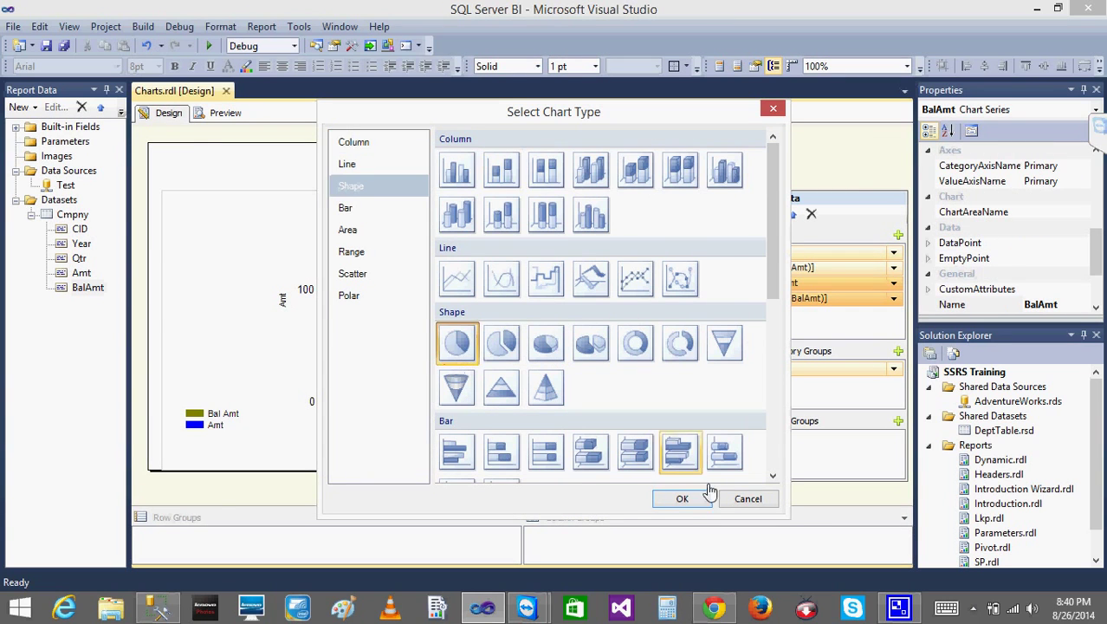
pyautogui.click(681, 501)
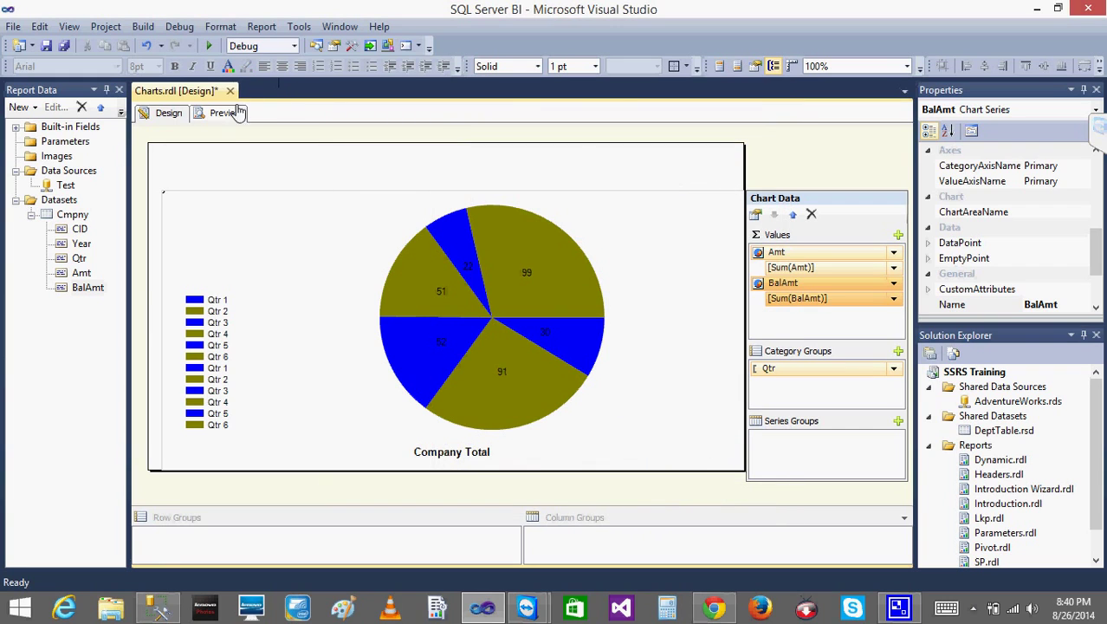
pyautogui.click(225, 114)
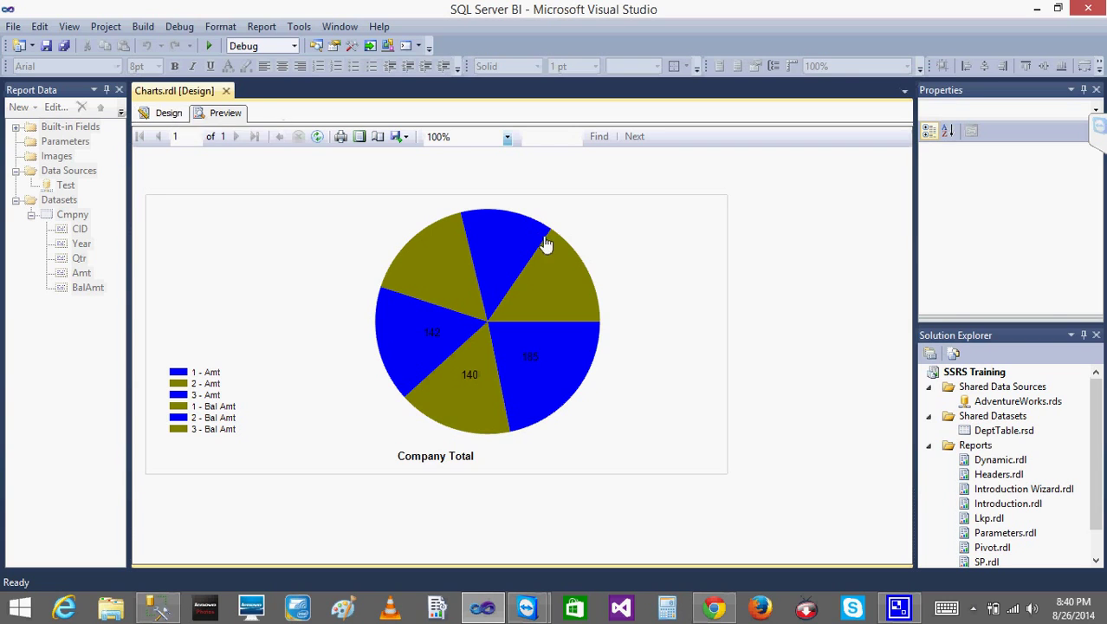
pyautogui.click(170, 114)
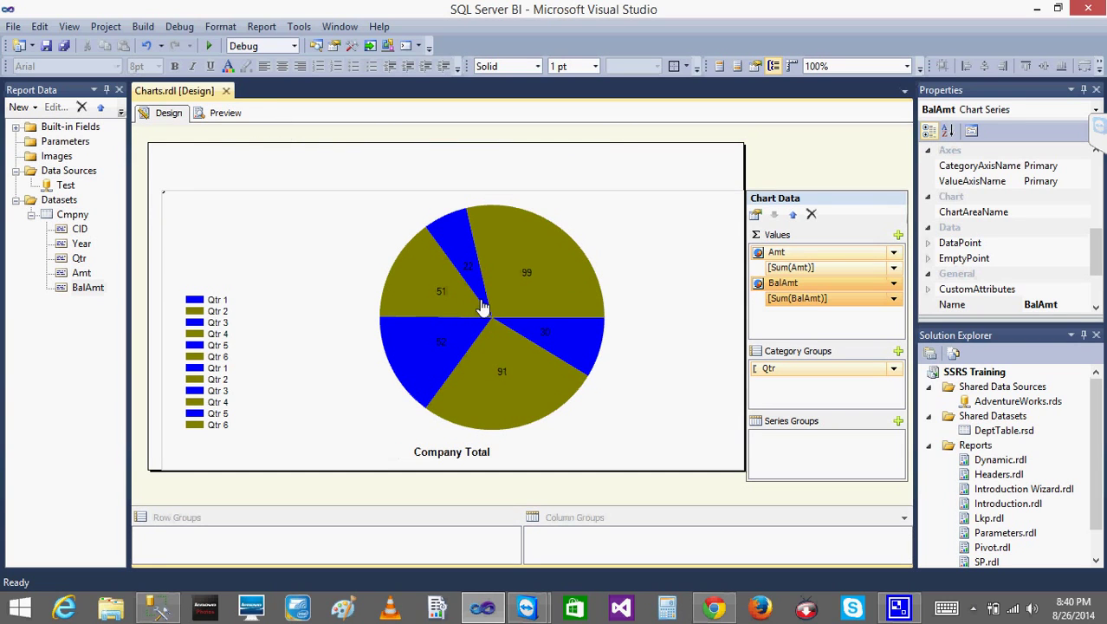
# Step: Change the chart type to a plain bar chart, preview the report and return to the design
pyautogui.rightClick(485, 304)
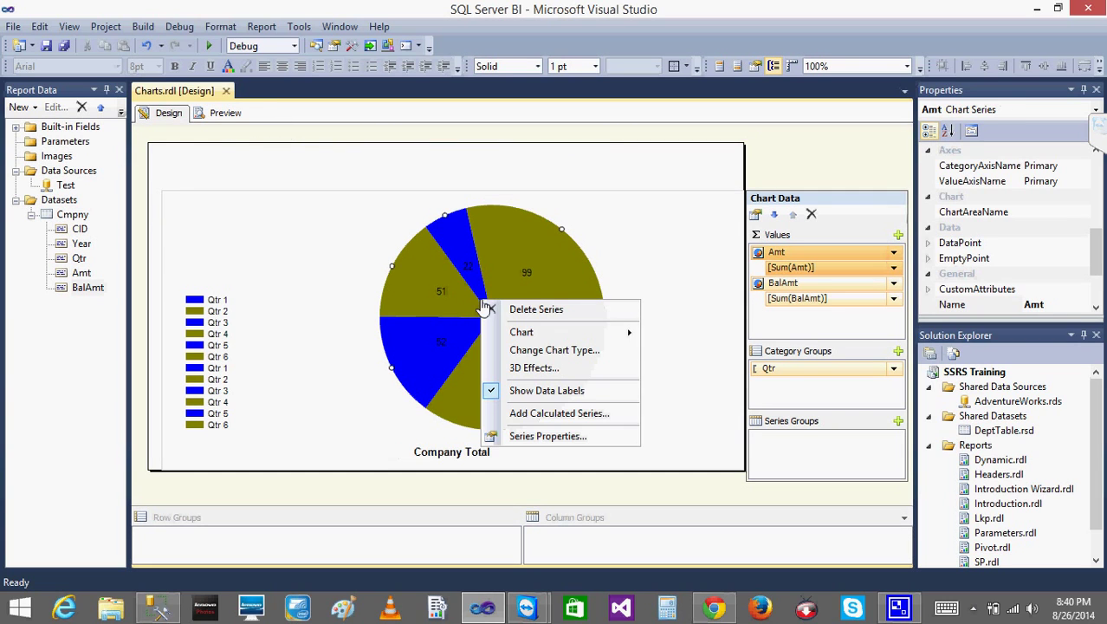
pyautogui.click(561, 350)
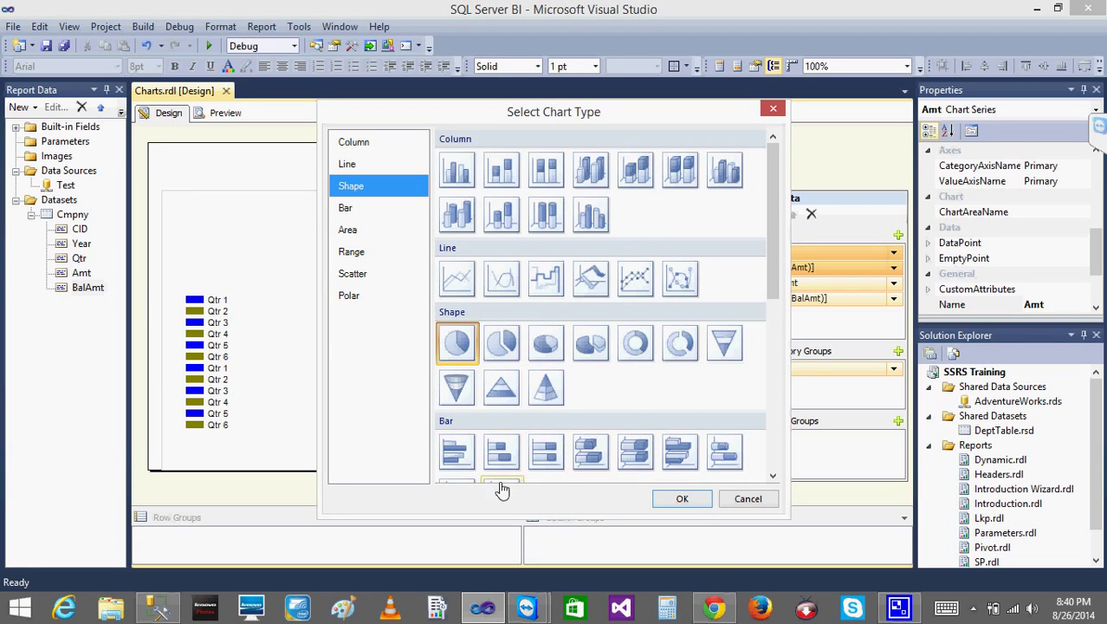
pyautogui.click(466, 464)
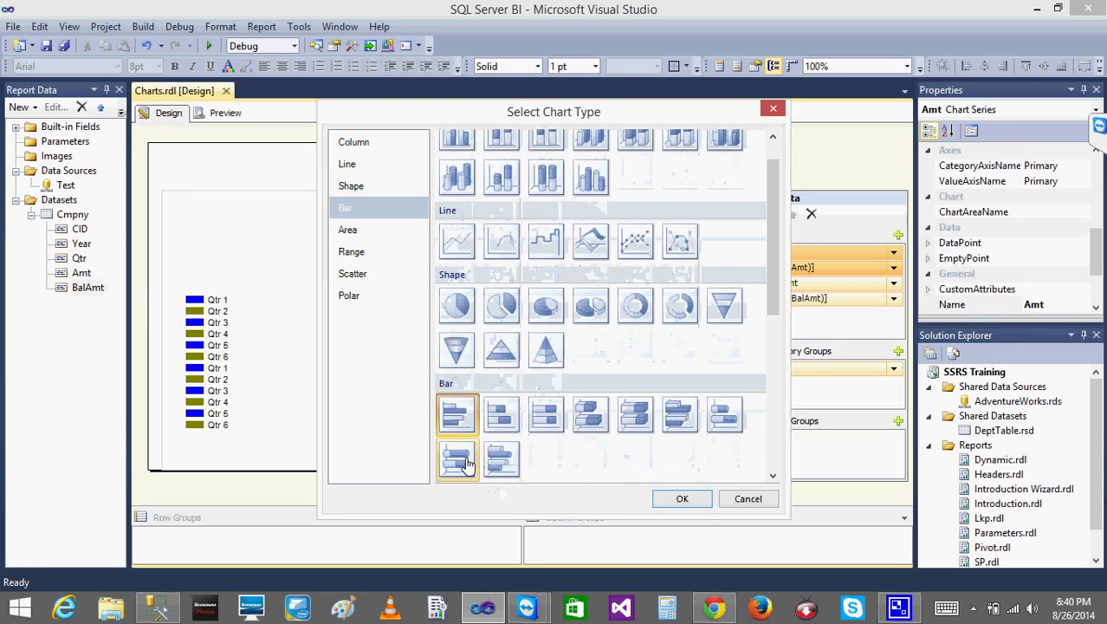
pyautogui.click(684, 501)
pyautogui.click(225, 113)
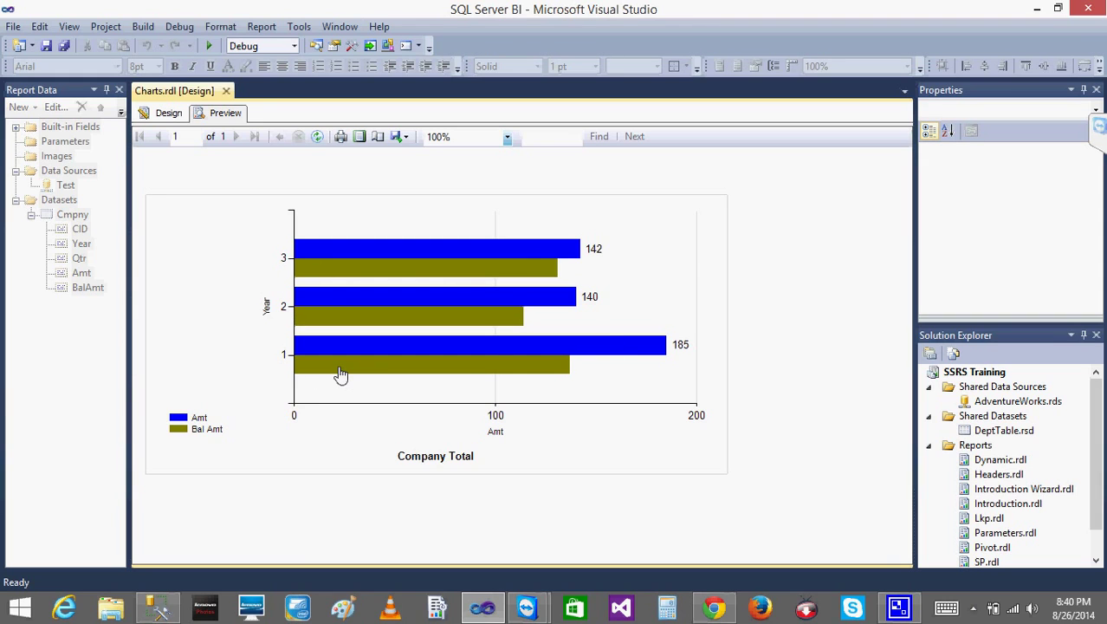
pyautogui.click(165, 113)
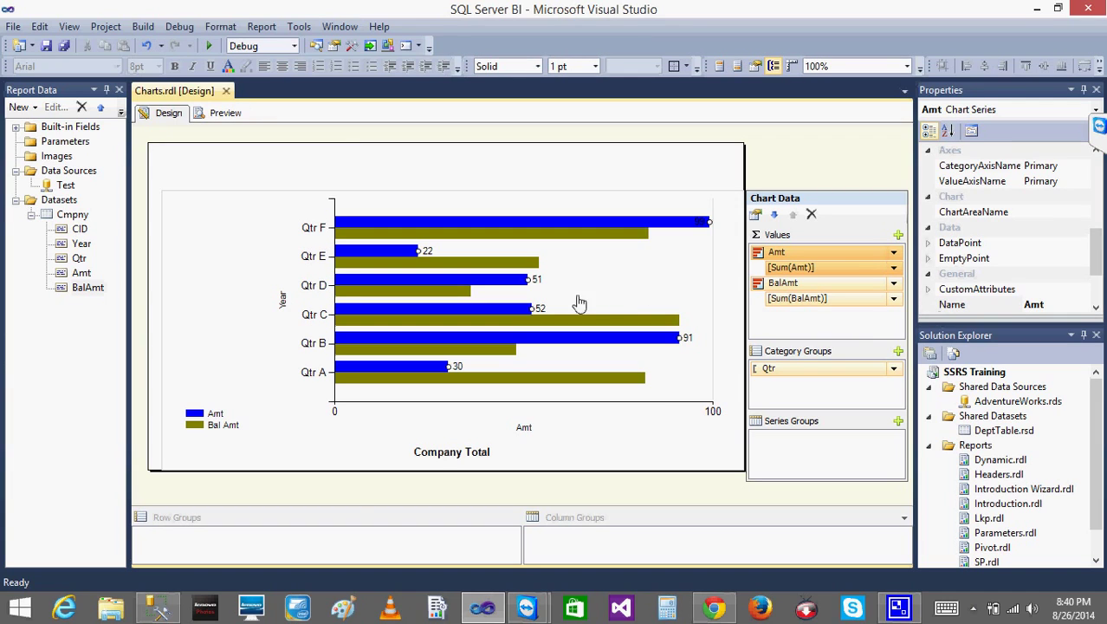
# Step: Shrink the Company Total chart to a small box in the upper-left part of the report body
pyautogui.click(286, 439)
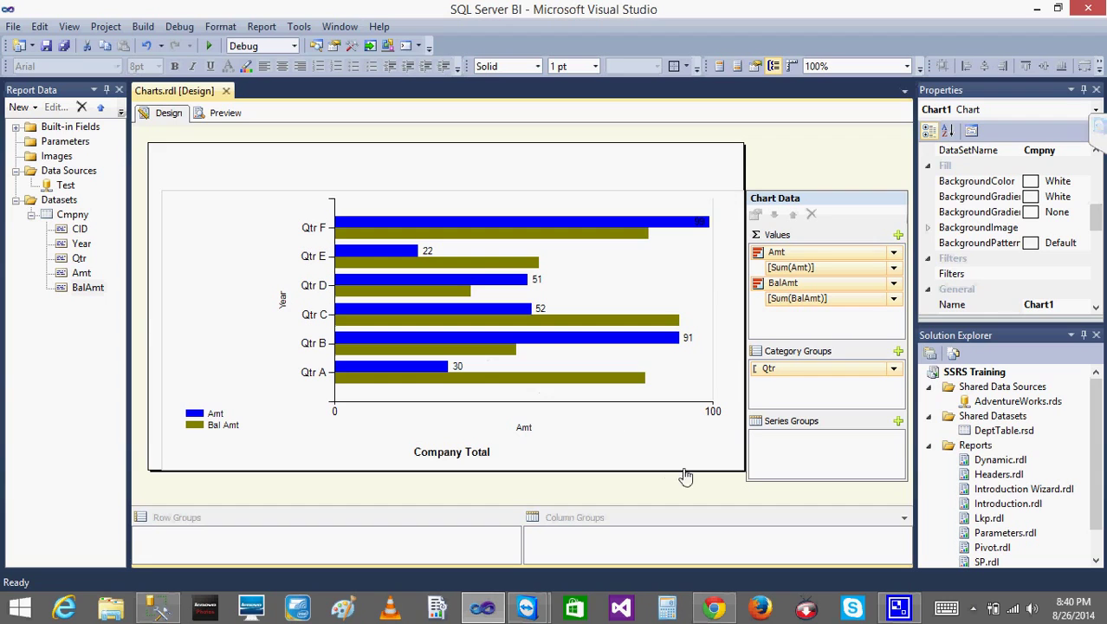
pyautogui.click(734, 479)
pyautogui.click(729, 468)
pyautogui.moveTo(747, 478); pyautogui.dragTo(269, 288)
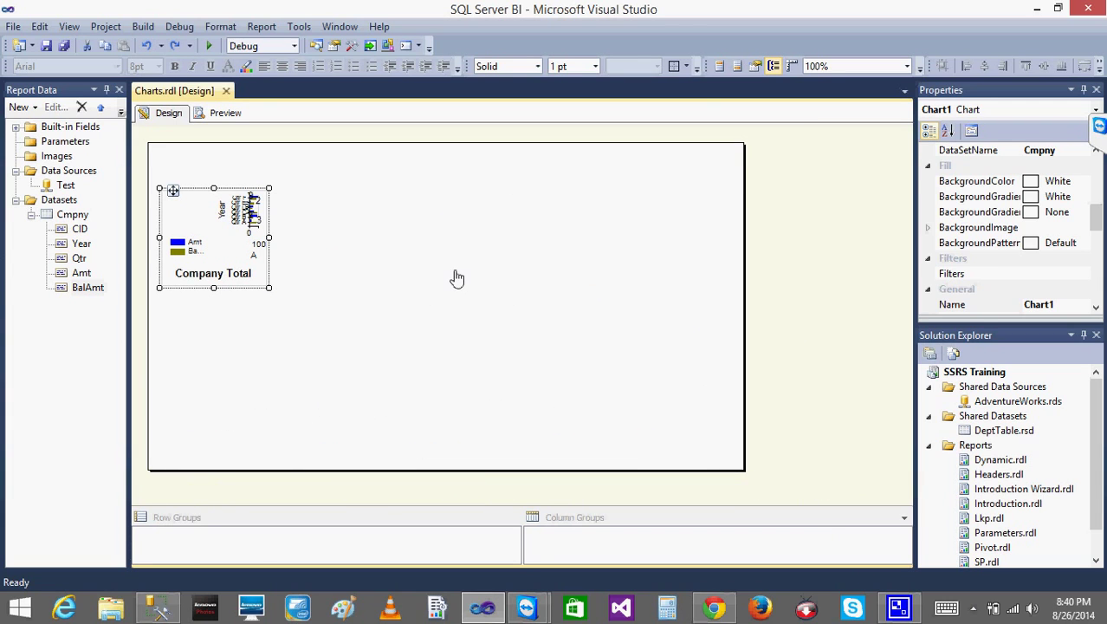
# Step: Insert an exploded pie chart into the empty area of the report body beside the shrunken bar chart
pyautogui.rightClick(455, 273)
pyautogui.moveTo(531, 337)
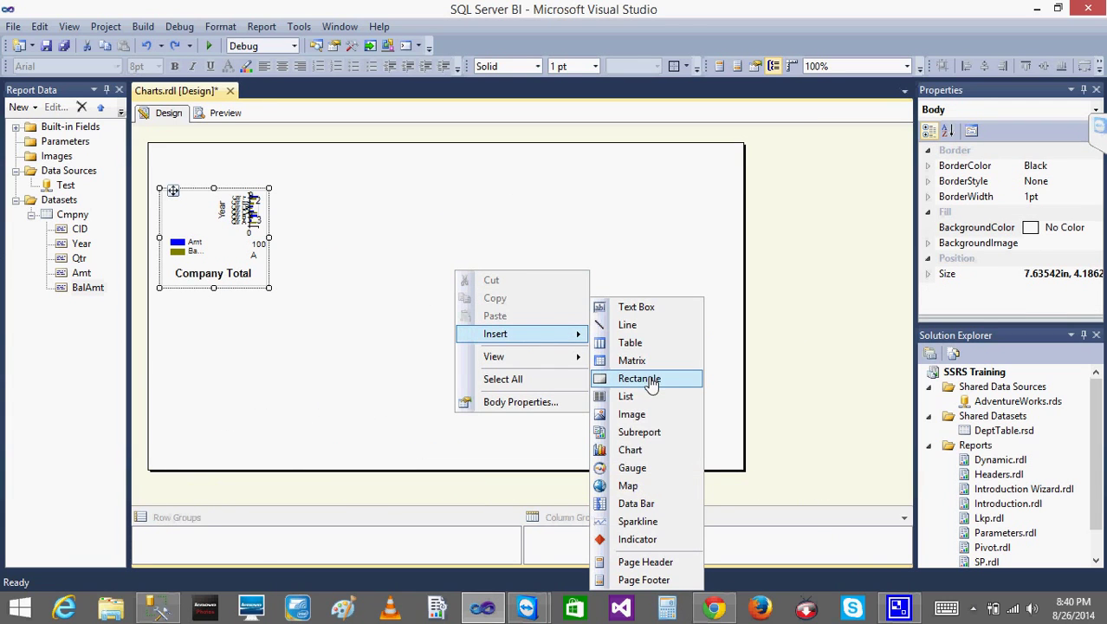
pyautogui.click(659, 452)
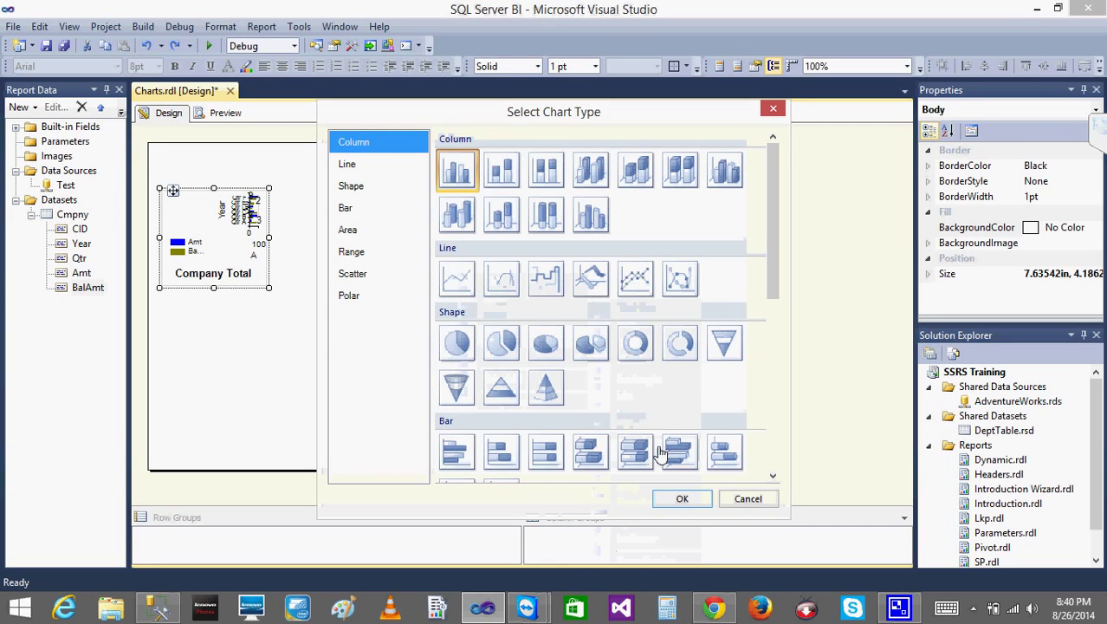
pyautogui.click(505, 343)
pyautogui.click(682, 499)
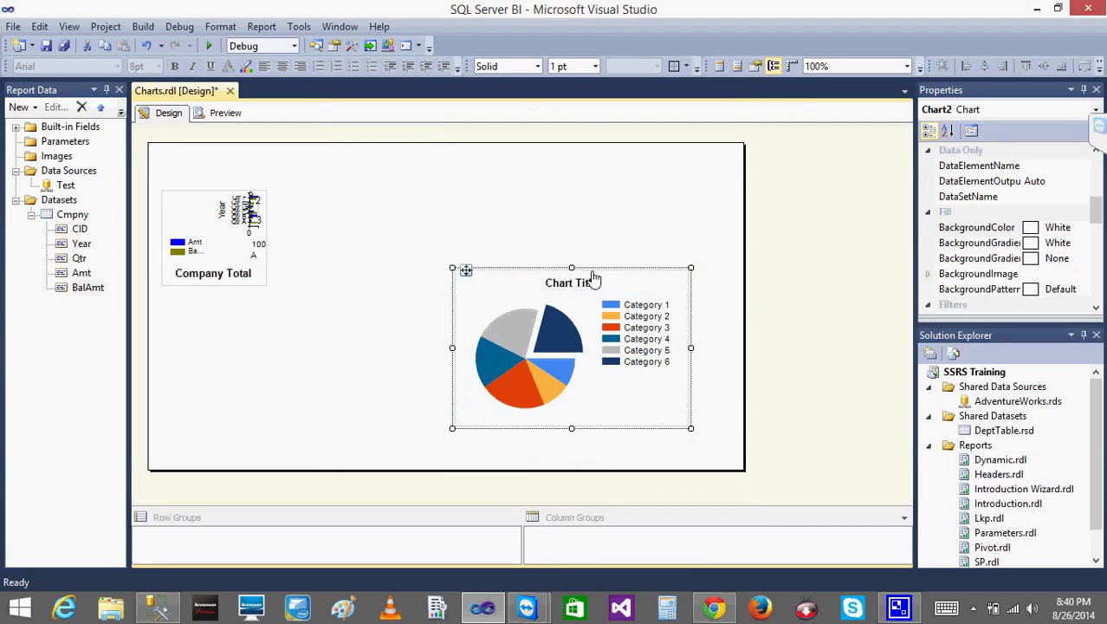
# Step: Inspect the chart data of the new pie and the Company Total chart, and delete the exploded pie chart
pyautogui.click(522, 362)
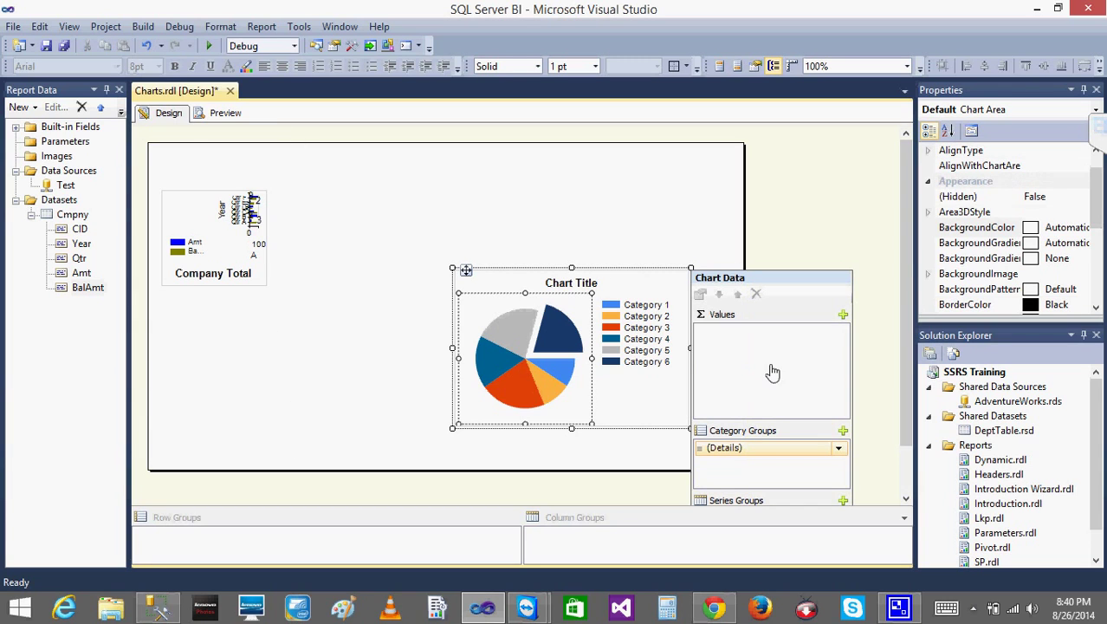
pyautogui.scroll(-2, 902, 338)
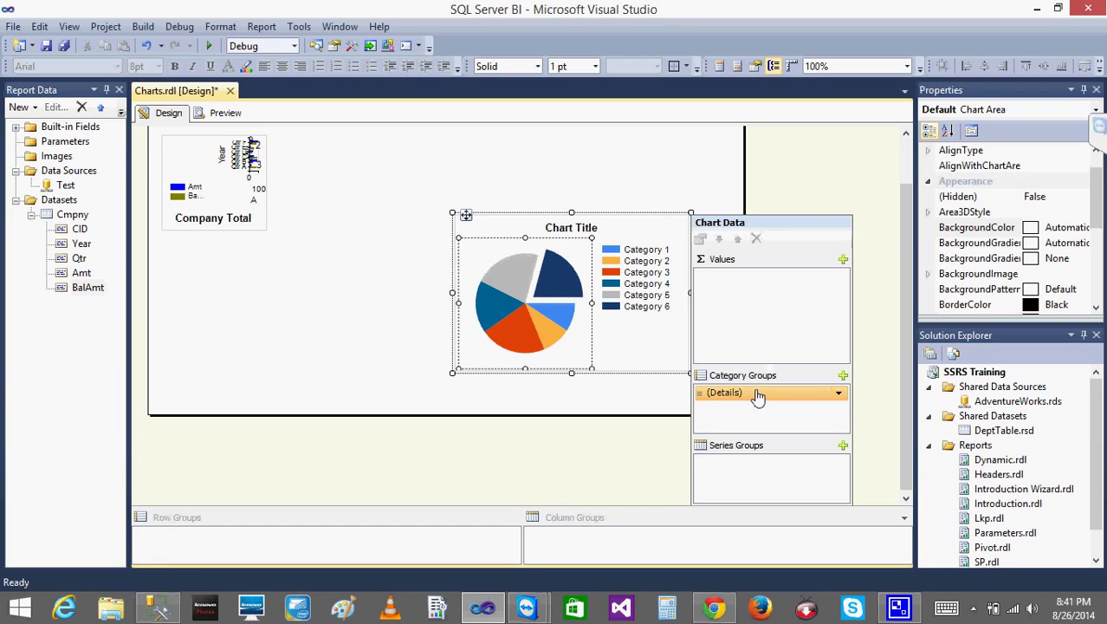
pyautogui.click(239, 179)
pyautogui.click(211, 255)
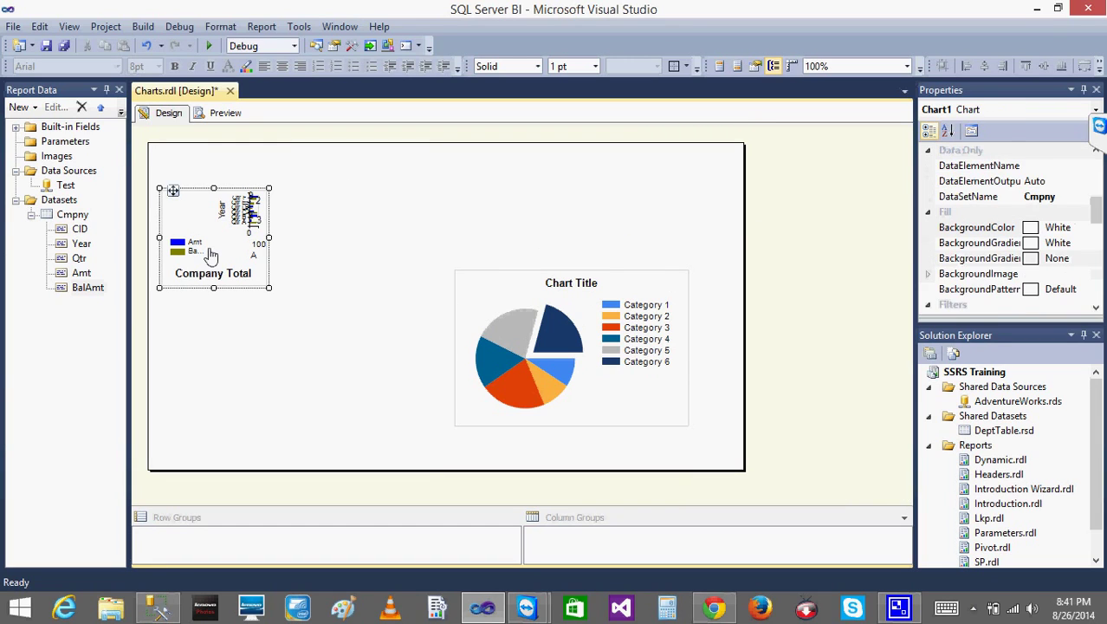
pyautogui.click(211, 255)
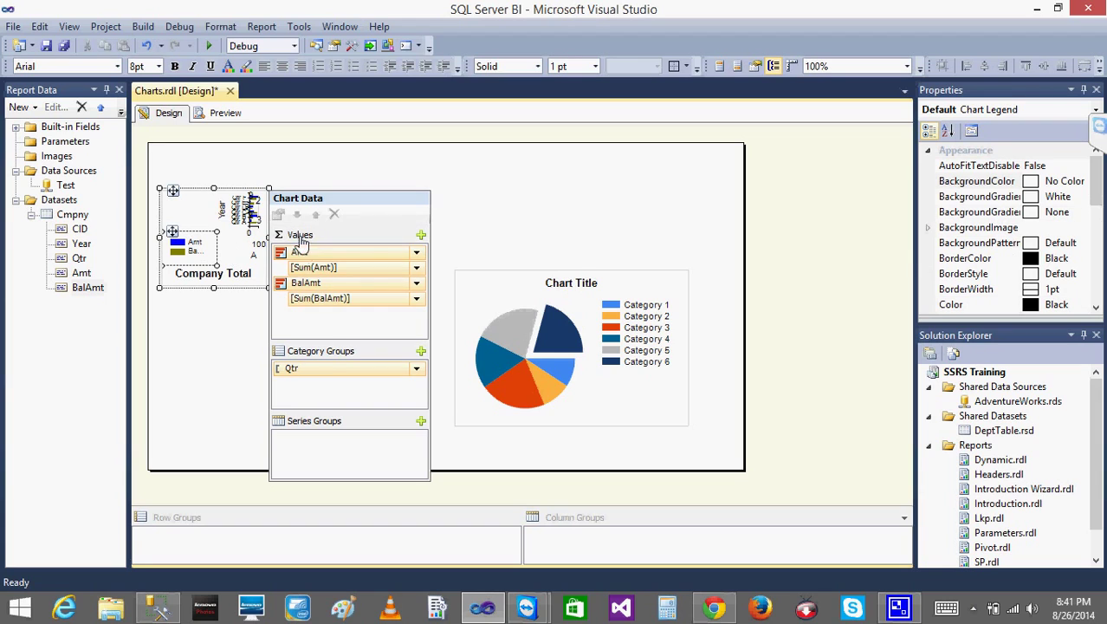
pyautogui.click(526, 227)
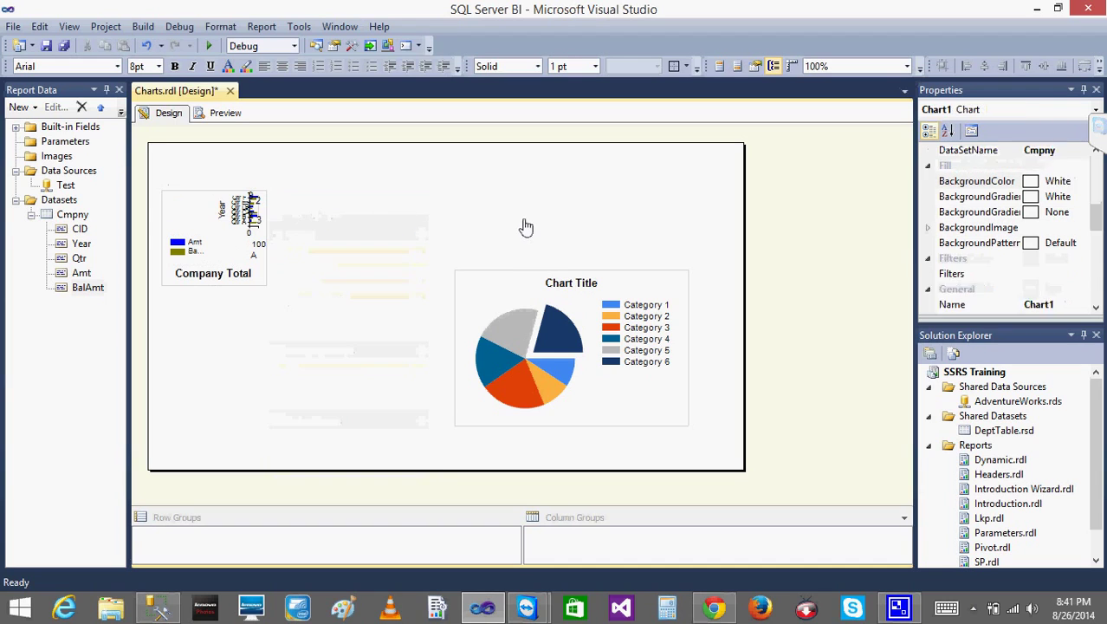
pyautogui.click(551, 311)
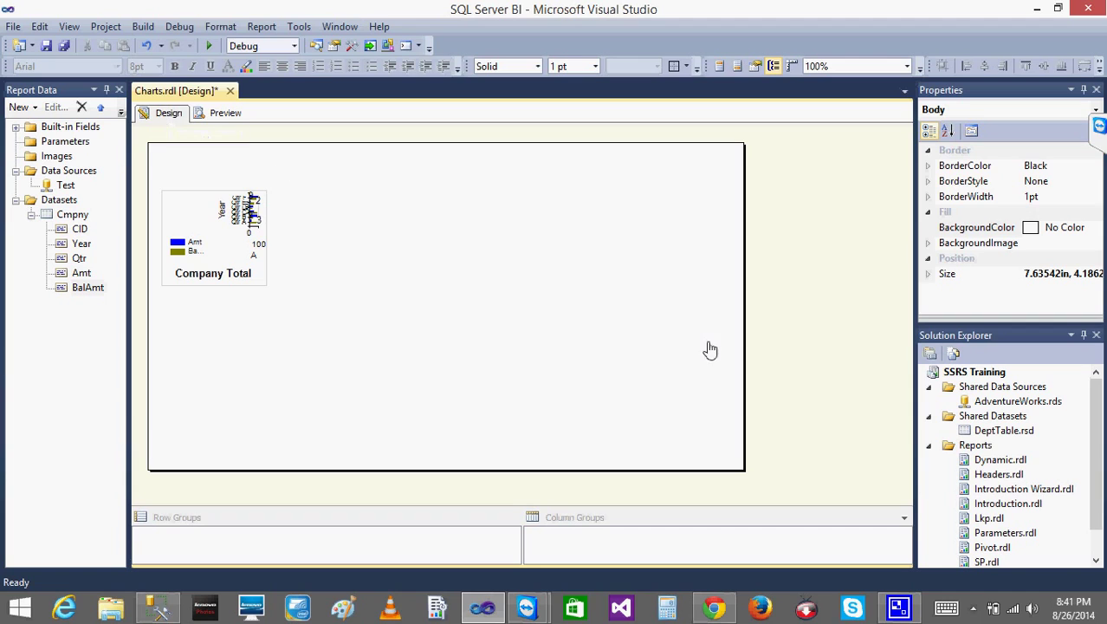
pyautogui.click(972, 610)
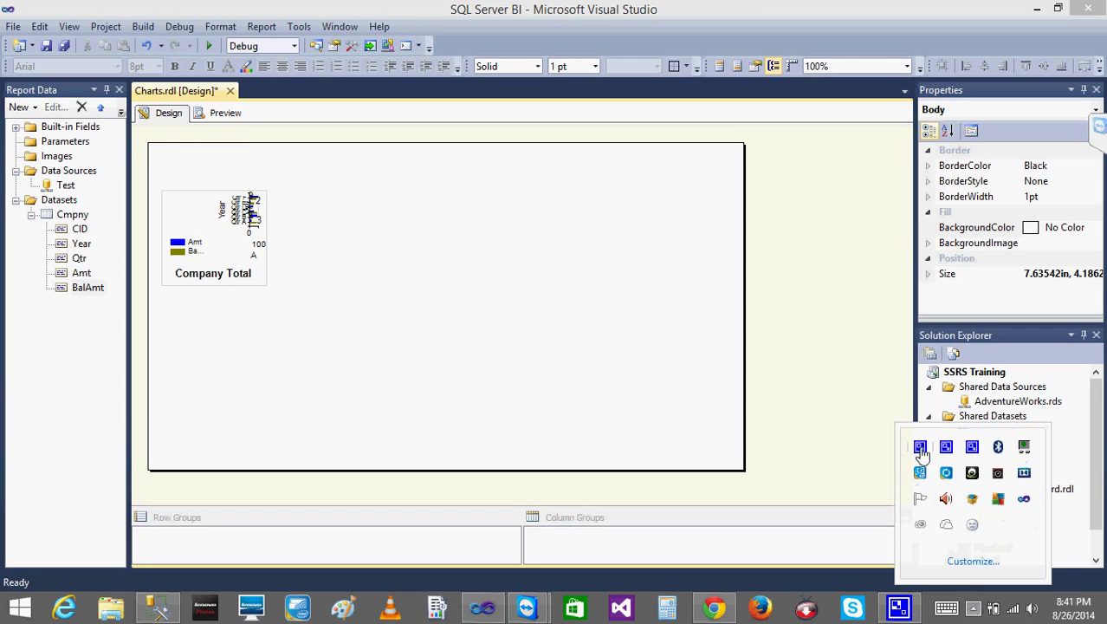
pyautogui.rightClick(920, 447)
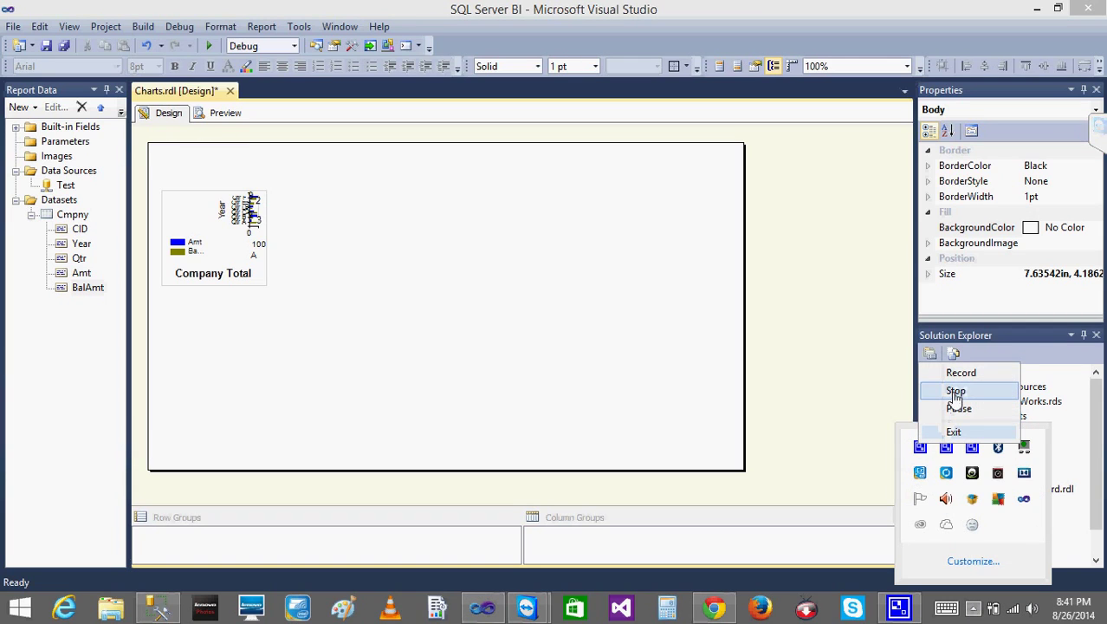
pyautogui.click(953, 391)
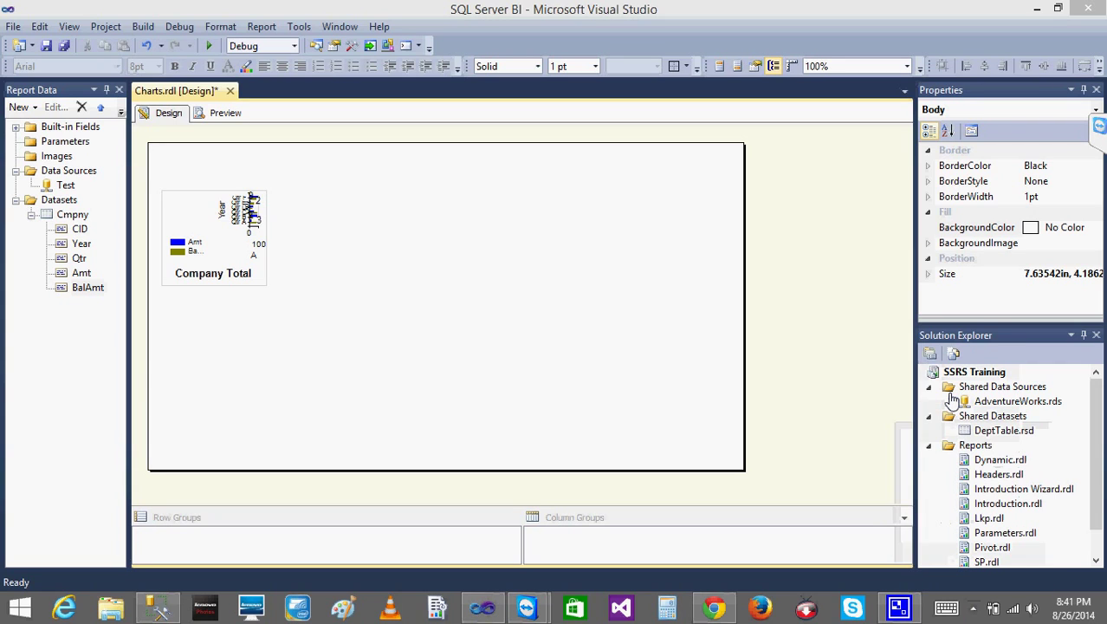
pyautogui.click(973, 608)
pyautogui.rightClick(944, 453)
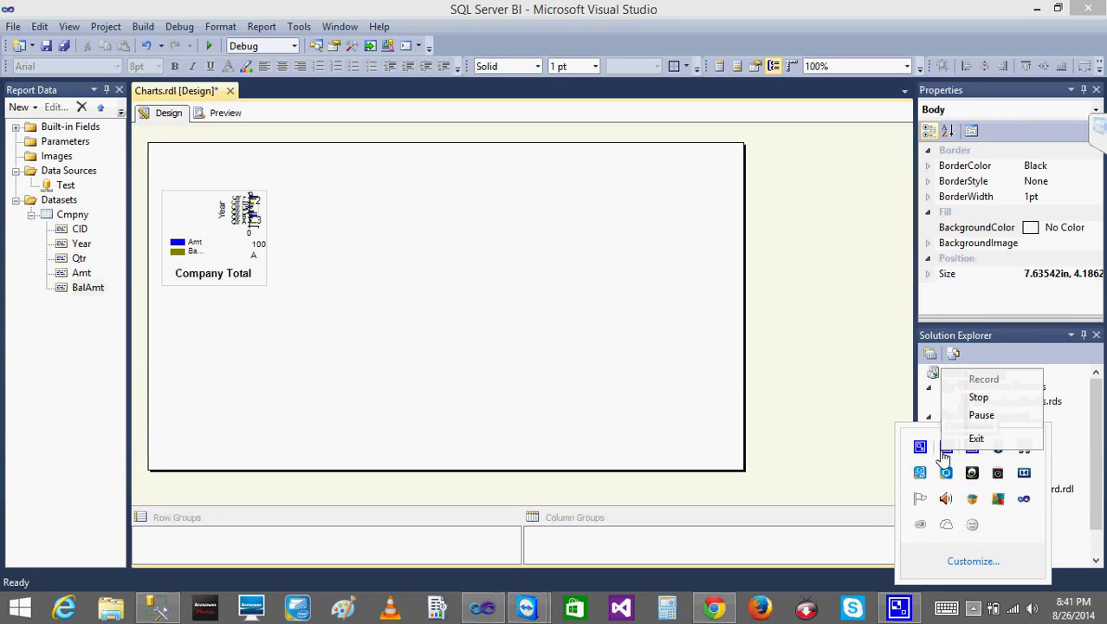